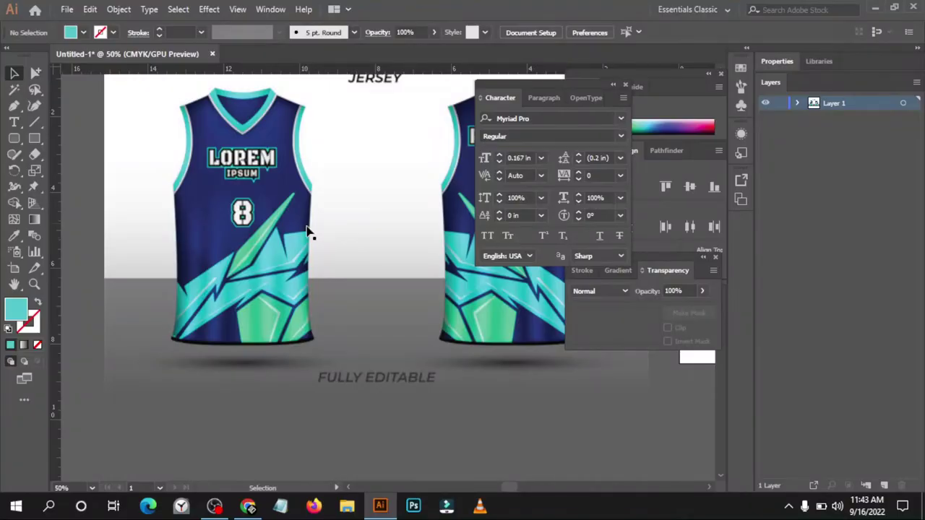
# Pick the Rectangle tool and zoom in on the mockup's left jersey.
pyautogui.scroll(-3, 309, 231)
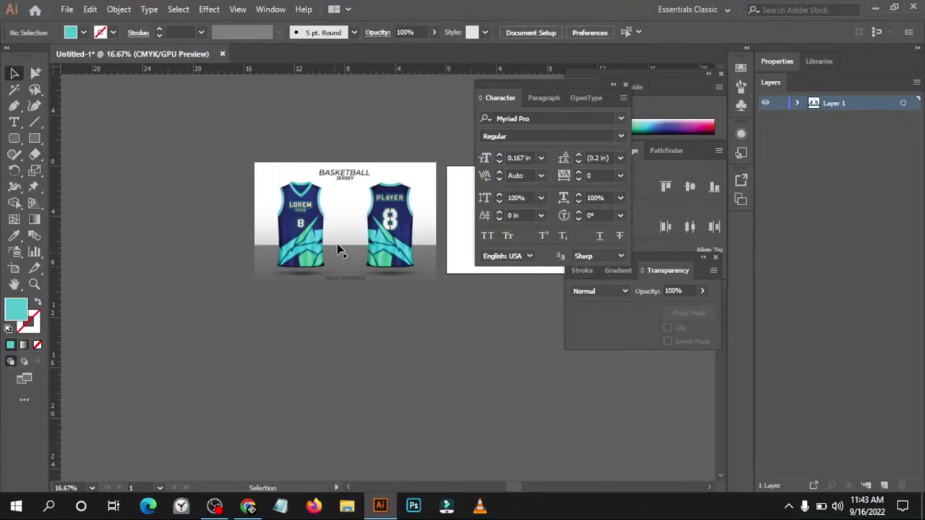
pyautogui.scroll(2, 336, 246)
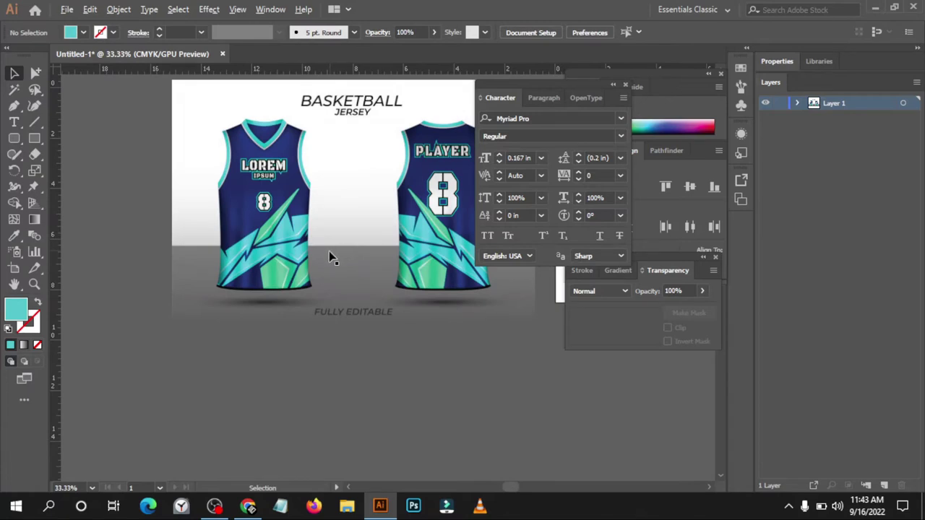
pyautogui.click(35, 137)
pyautogui.scroll(2, 244, 137)
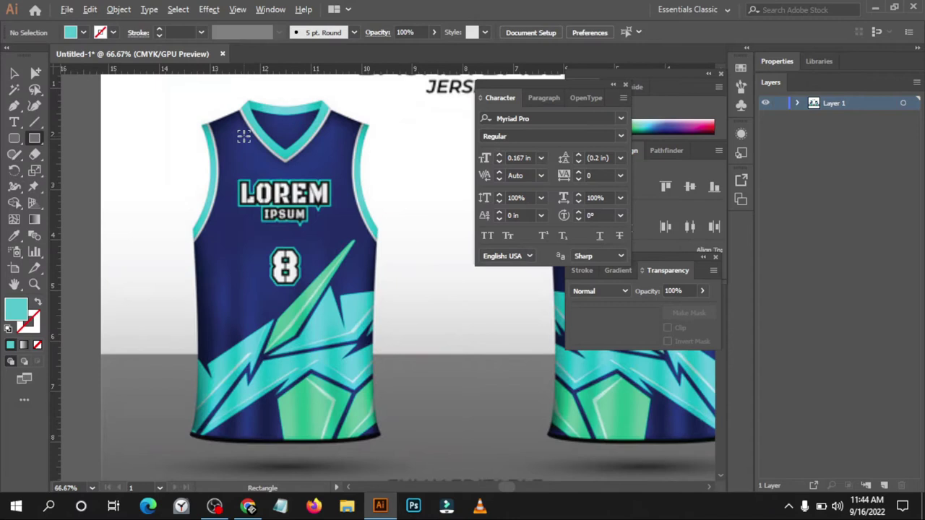
pyautogui.scroll(-3, 225, 138)
pyautogui.scroll(1, 223, 141)
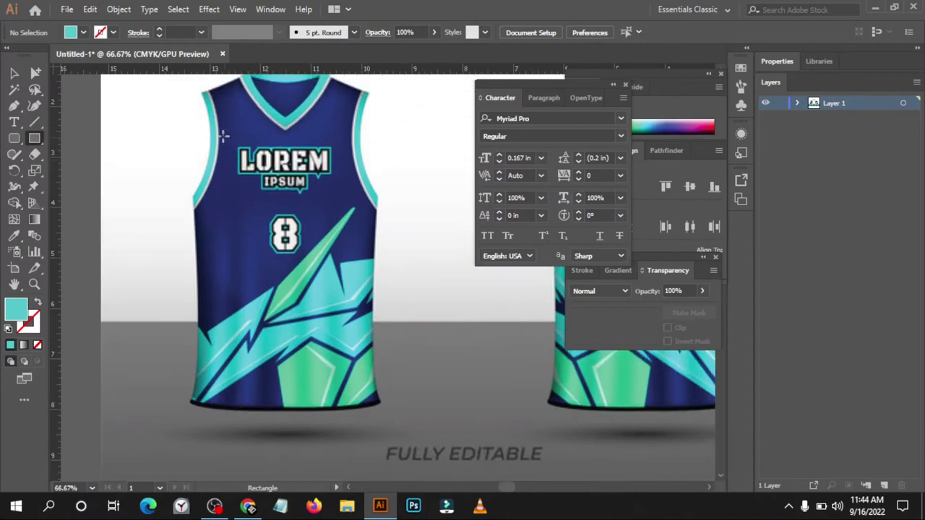
pyautogui.scroll(1, 214, 108)
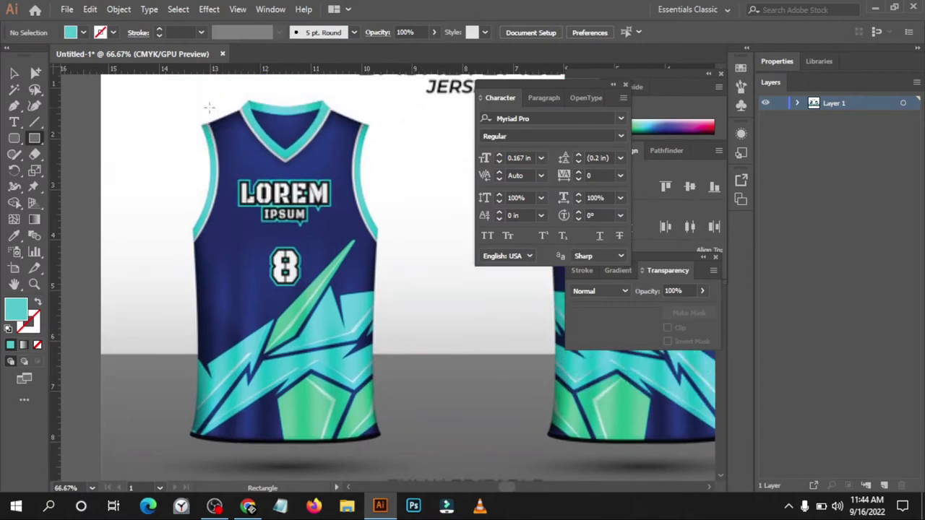
# Draw a cyan rectangle over the left jersey and fit its right edge to the jersey's side.
pyautogui.moveTo(197, 122); pyautogui.dragTo(387, 441)
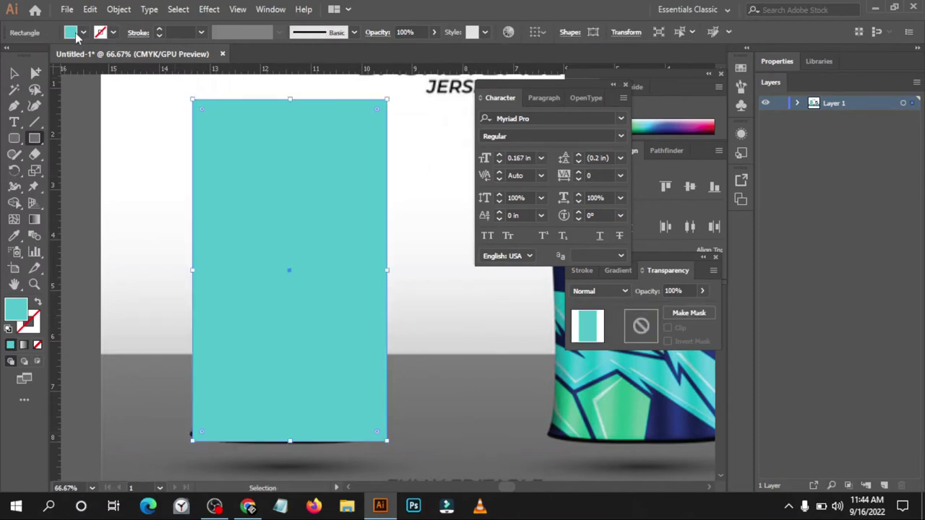
pyautogui.click(14, 73)
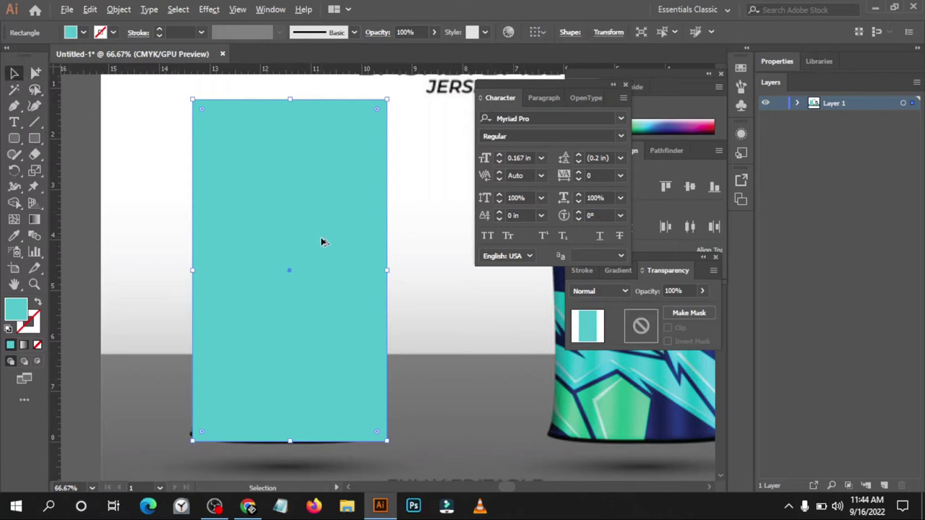
pyautogui.keyDown('alt'); pyautogui.scroll(2, 356, 259); pyautogui.keyUp('alt')
pyautogui.moveTo(425, 285)
pyautogui.mouseDown()
pyautogui.moveTo(367, 289)
pyautogui.moveTo(398, 294)
pyautogui.mouseUp()
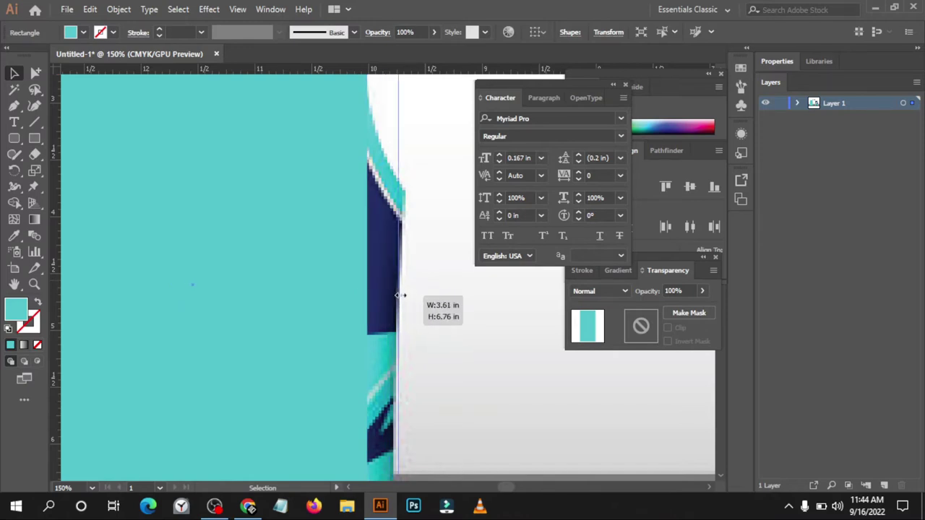
pyautogui.moveTo(399, 295); pyautogui.dragTo(401, 297)
pyautogui.keyDown('alt'); pyautogui.scroll(-4, 434, 249); pyautogui.keyUp('alt')
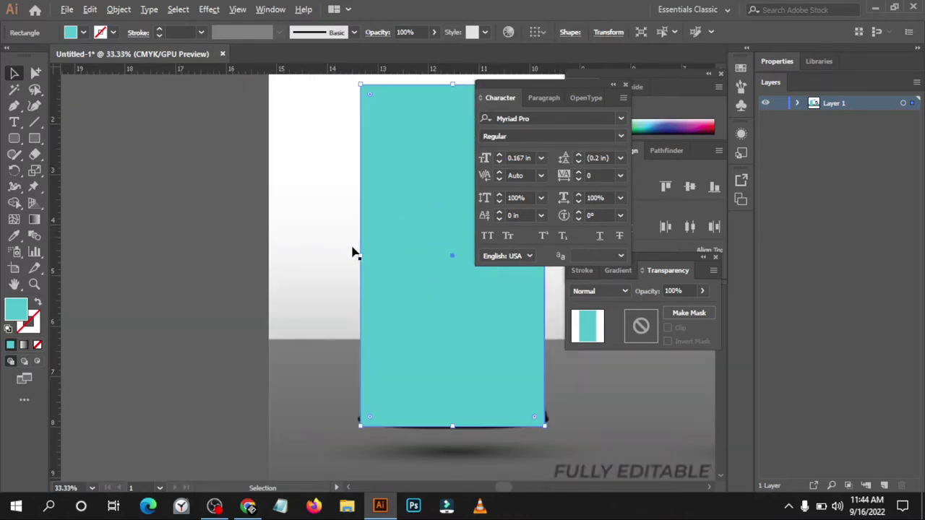
# Align the rectangle's left edge, bottom and top with the jersey's side, hem and collar.
pyautogui.moveTo(361, 255)
pyautogui.mouseDown()
pyautogui.moveTo(370, 258)
pyautogui.moveTo(324, 249)
pyautogui.mouseUp()
pyautogui.keyDown('alt'); pyautogui.scroll(4, 370, 258); pyautogui.keyUp('alt')
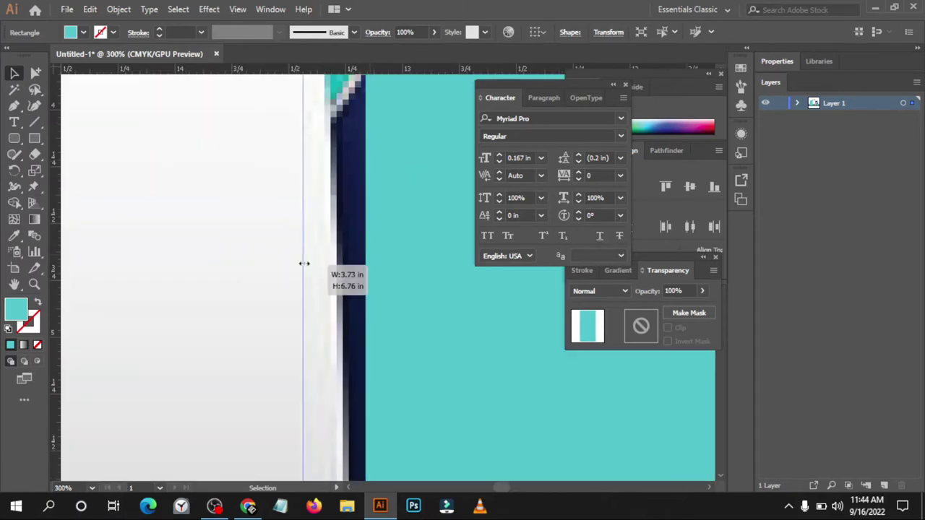
pyautogui.keyDown('alt'); pyautogui.scroll(-4, 264, 248); pyautogui.keyUp('alt')
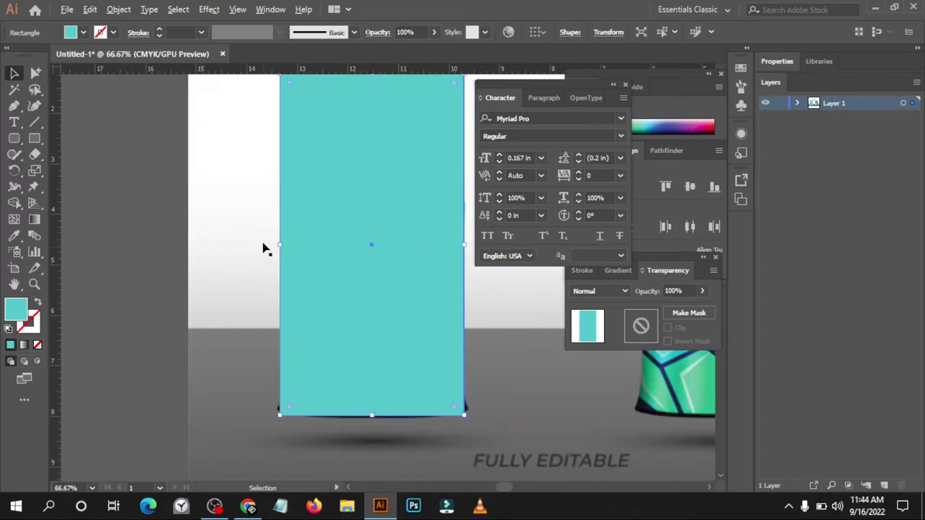
pyautogui.keyDown('alt'); pyautogui.scroll(3, 381, 412); pyautogui.keyUp('alt')
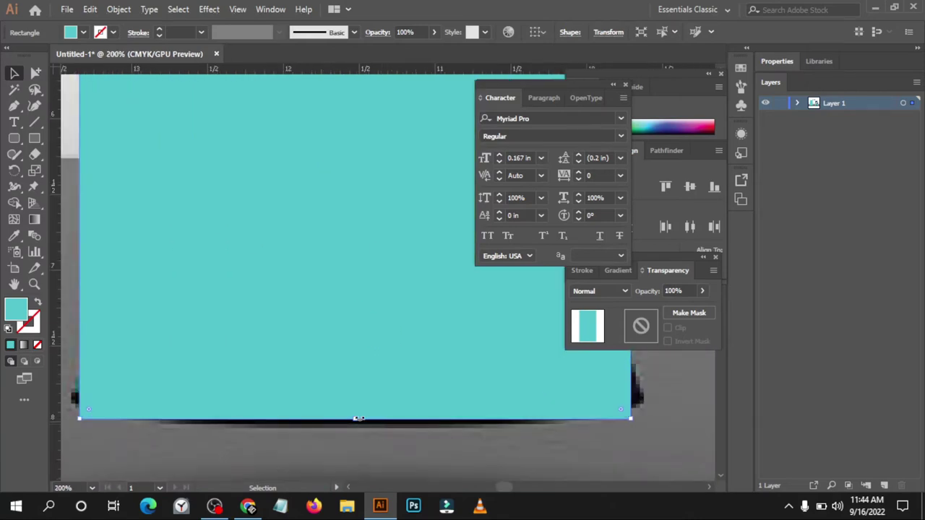
pyautogui.moveTo(357, 419); pyautogui.dragTo(360, 425)
pyautogui.keyDown('alt'); pyautogui.scroll(-1, 343, 241); pyautogui.keyUp('alt')
pyautogui.keyDown('alt'); pyautogui.scroll(-4, 342, 241); pyautogui.keyUp('alt')
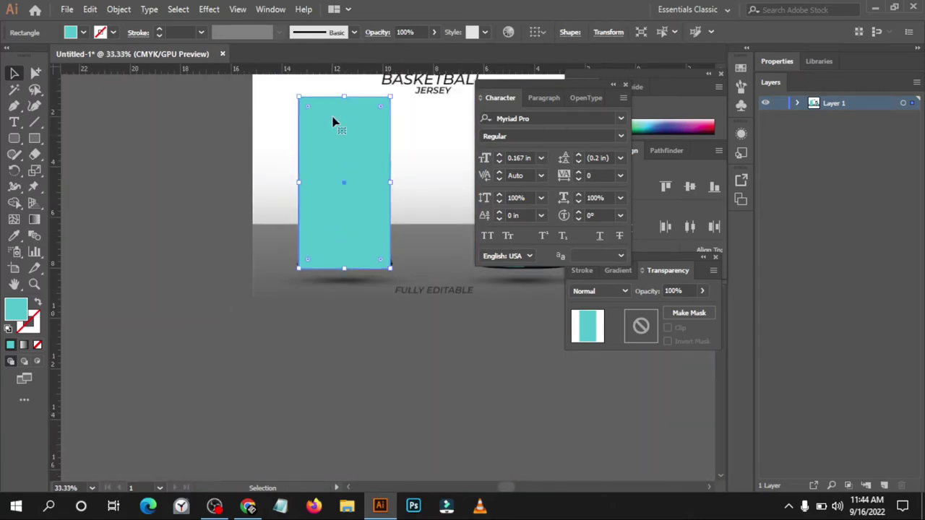
pyautogui.keyDown('alt'); pyautogui.scroll(3, 340, 158); pyautogui.keyUp('alt')
pyautogui.moveTo(356, 179)
pyautogui.mouseDown()
pyautogui.moveTo(355, 196)
pyautogui.moveTo(355, 181)
pyautogui.mouseUp()
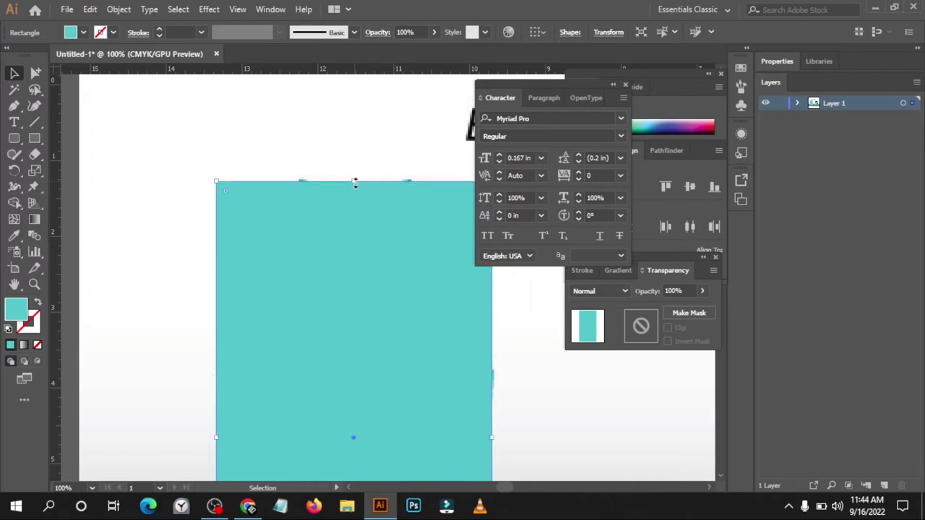
pyautogui.scroll(-1, 252, 182)
pyautogui.scroll(-2, 250, 180)
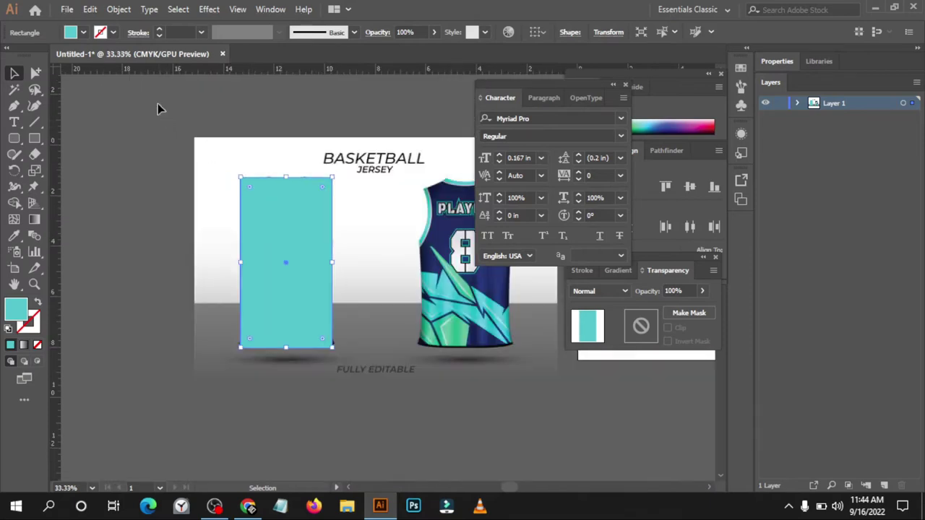
# Make a clipping mask from the rectangle and mockup image, then select the Clip Group.
pyautogui.keyDown('shift'); pyautogui.click(333, 297); pyautogui.keyUp('shift')
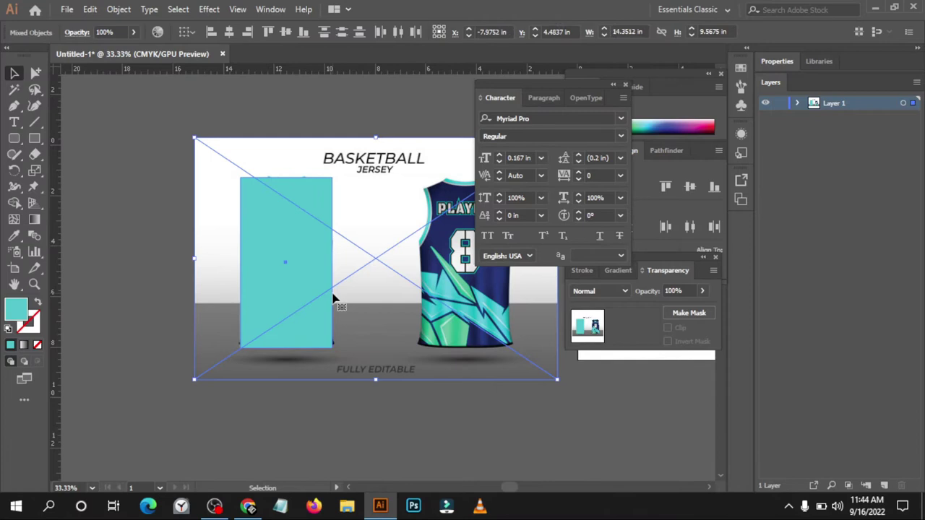
pyautogui.rightClick(287, 272)
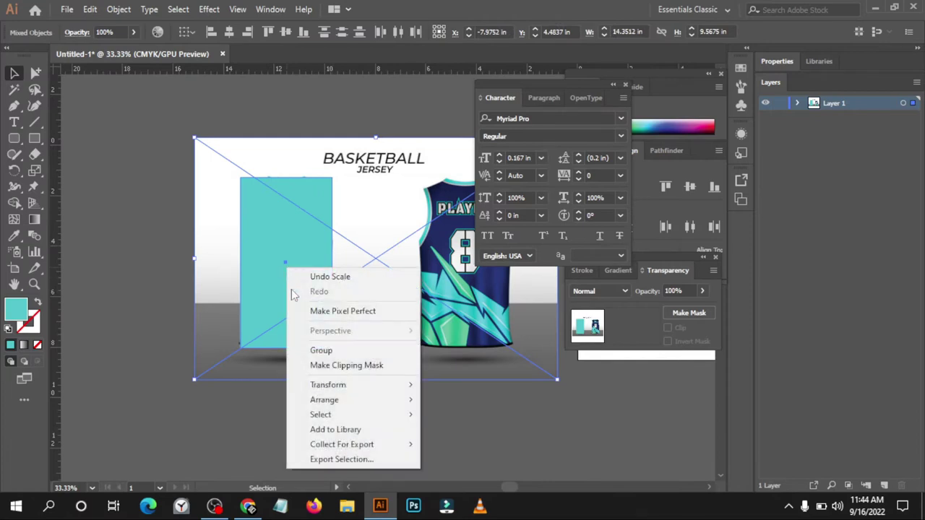
pyautogui.click(328, 366)
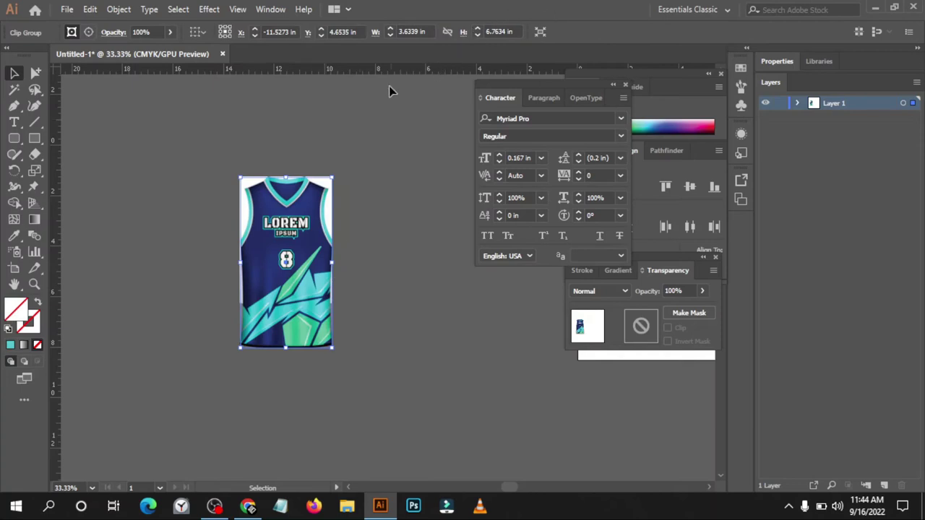
pyautogui.click(325, 145)
pyautogui.scroll(1, 321, 147)
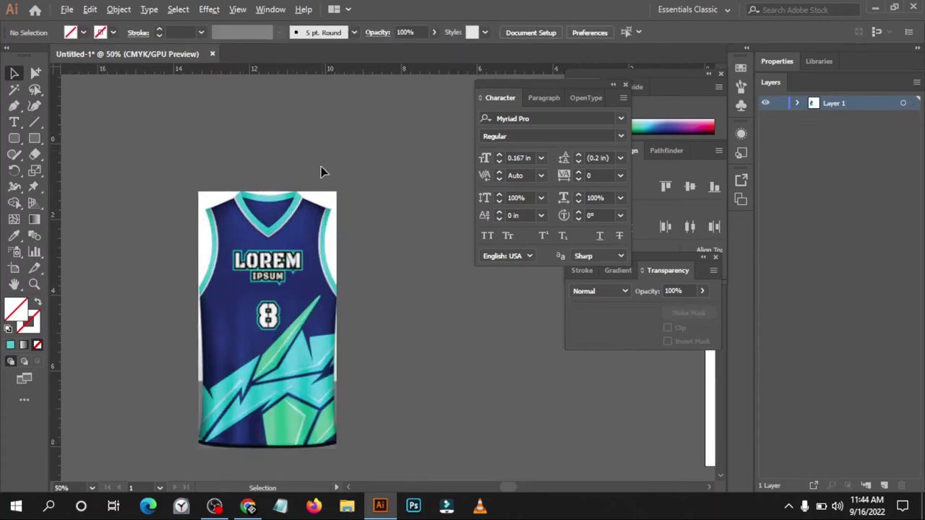
pyautogui.click(334, 218)
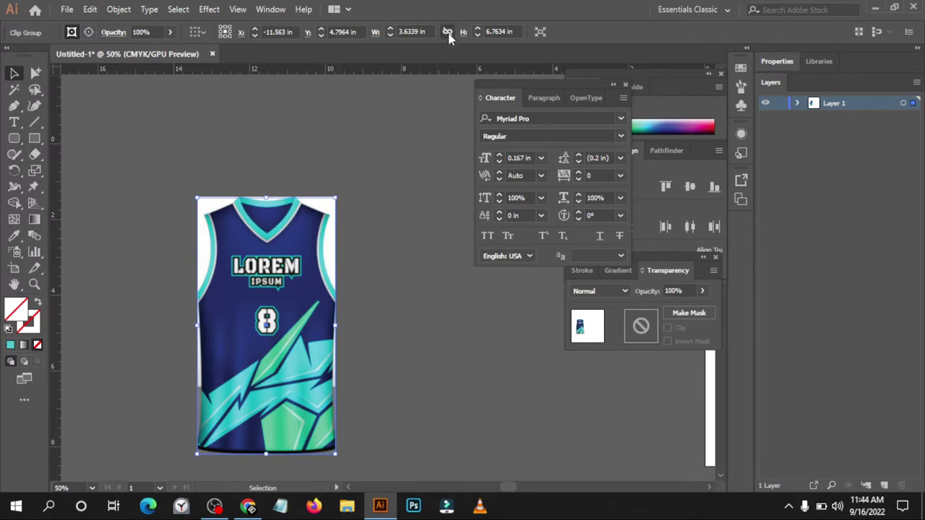
# Set the cropped jersey's W to 20 in and H to 31 in in the Control bar.
pyautogui.doubleClick(416, 31)
pyautogui.write('2')
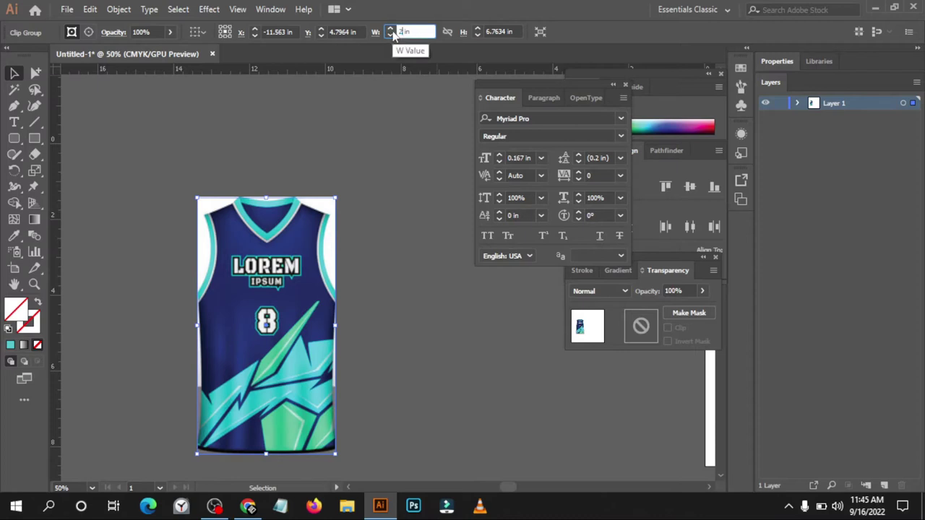
pyautogui.write('0')
pyautogui.click(506, 31)
pyautogui.write('31')
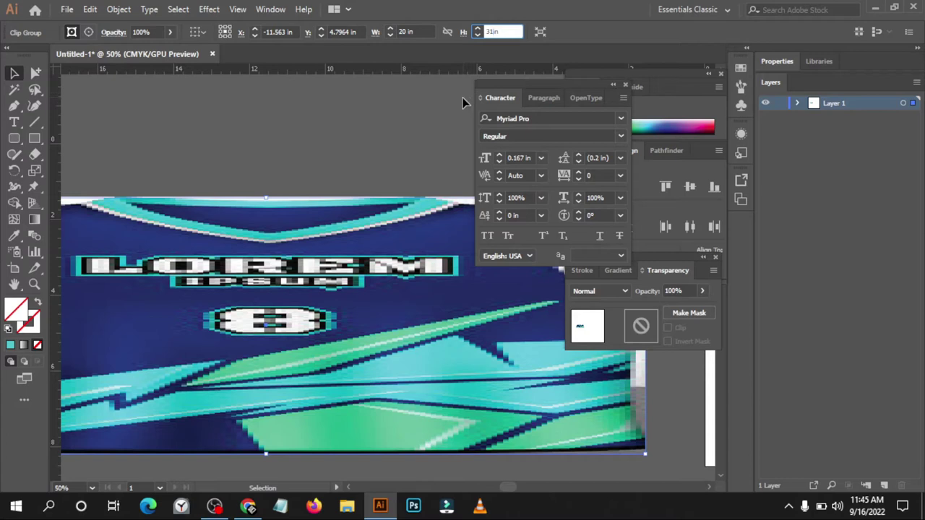
pyautogui.press('Return')
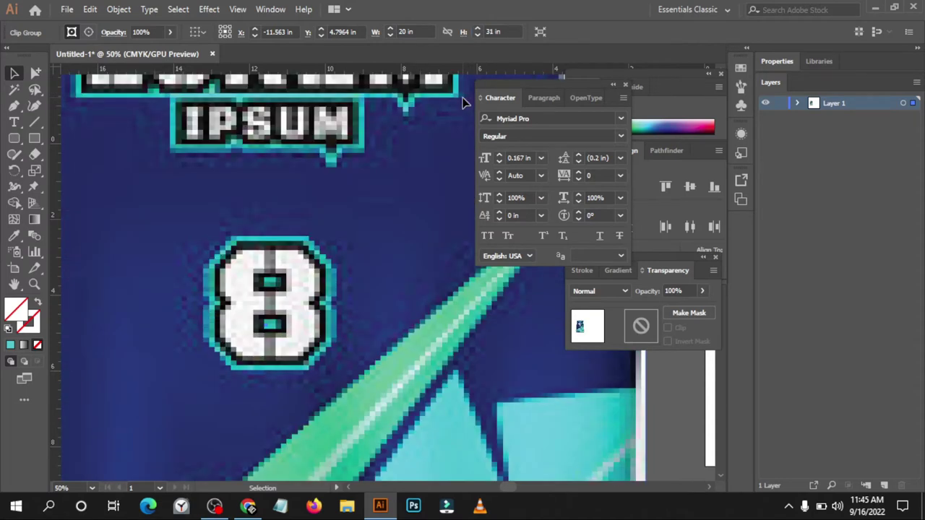
pyautogui.scroll(-4, 434, 141)
pyautogui.scroll(-2, 390, 189)
pyautogui.scroll(1, 405, 187)
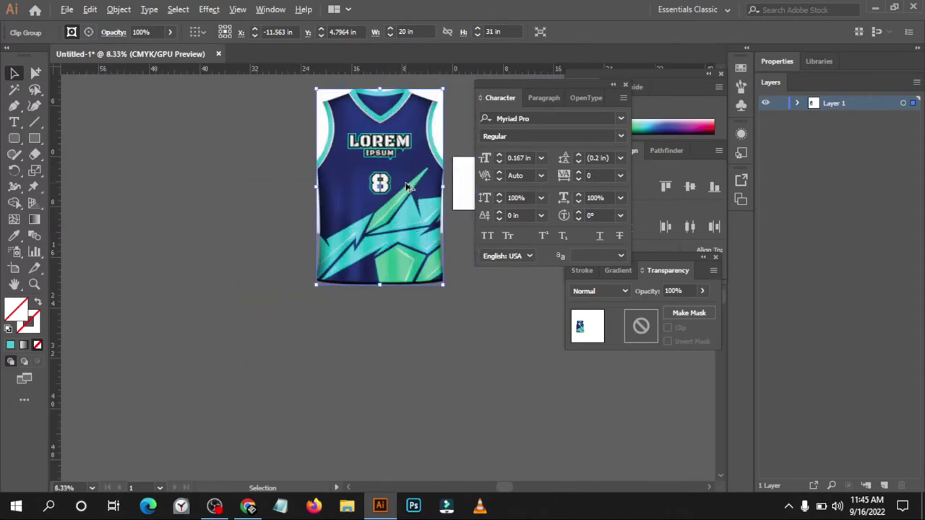
pyautogui.scroll(1, 407, 186)
pyautogui.scroll(2, 405, 209)
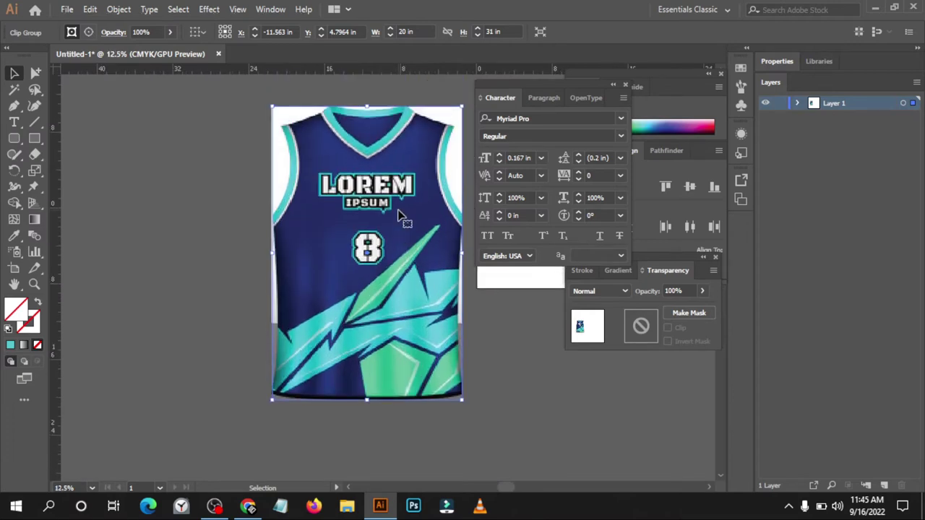
pyautogui.click(202, 209)
# Move the jersey reference further left on the canvas.
pyautogui.scroll(-1, 322, 200)
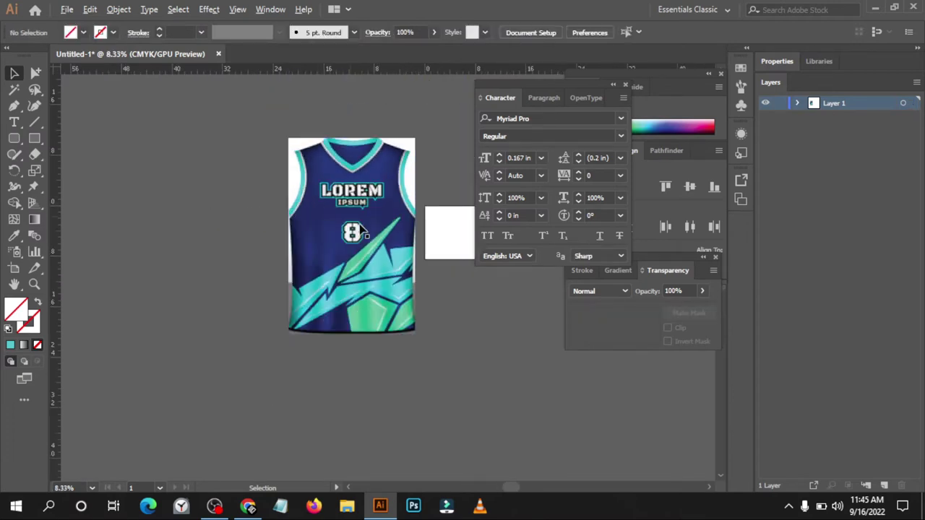
pyautogui.moveTo(187, 151); pyautogui.dragTo(313, 345)
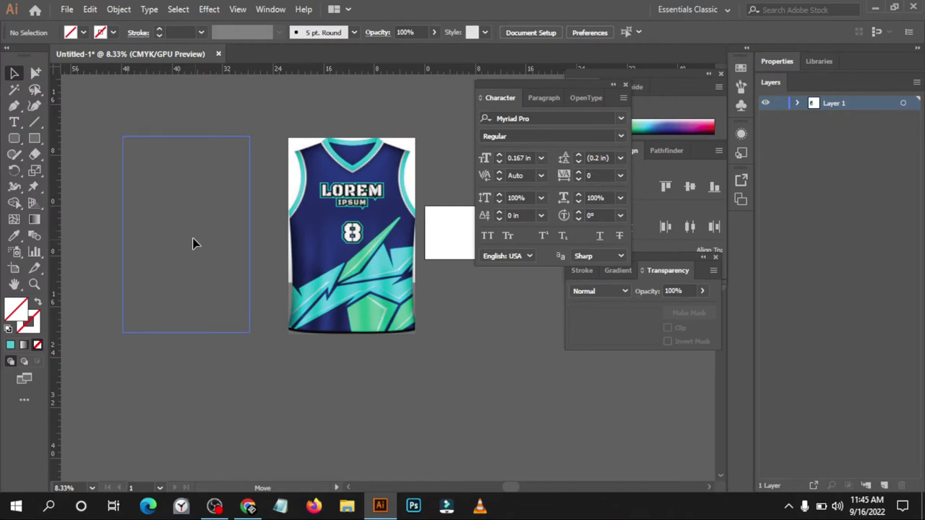
pyautogui.moveTo(246, 255); pyautogui.dragTo(193, 241)
pyautogui.click(274, 224)
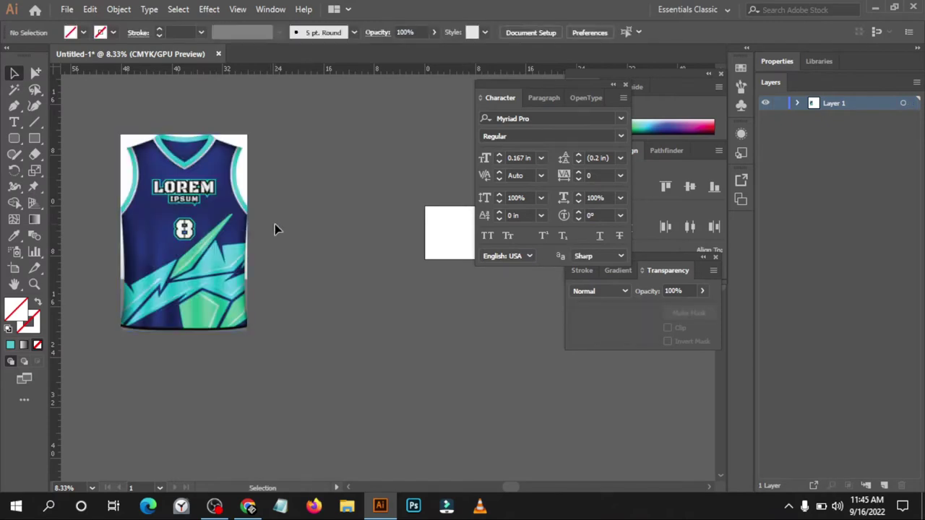
# Create an exact 20 in by 31 in rectangle through the Rectangle dialog.
pyautogui.click(33, 139)
pyautogui.click(310, 186)
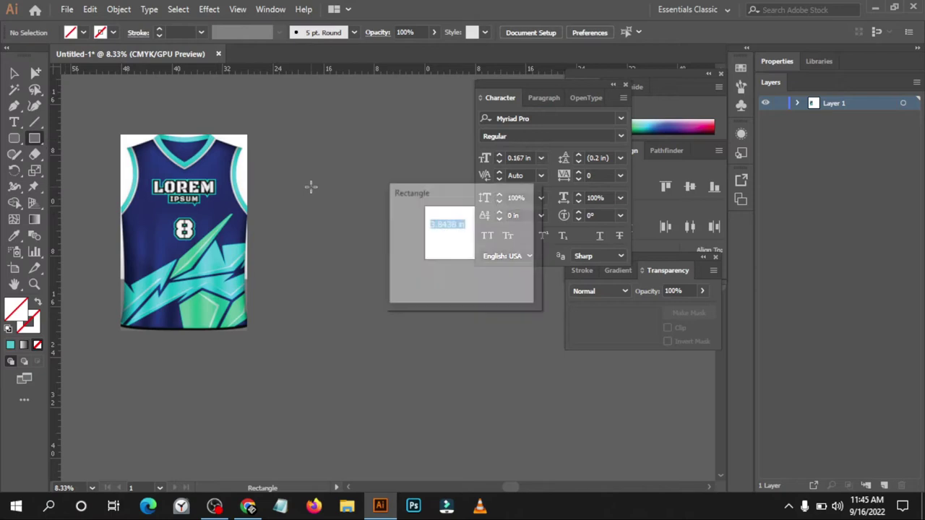
pyautogui.moveTo(459, 224); pyautogui.dragTo(419, 226)
pyautogui.write('20')
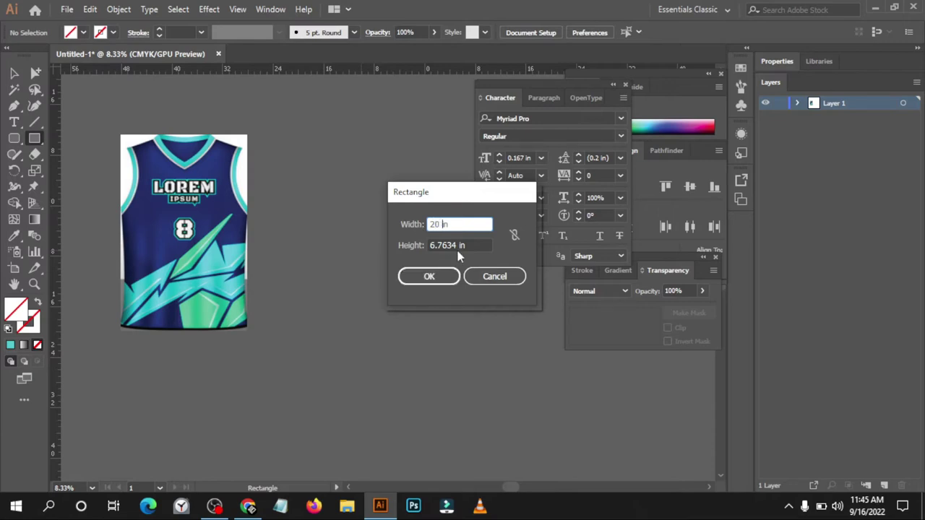
pyautogui.moveTo(459, 246); pyautogui.dragTo(394, 262)
pyautogui.write('30')
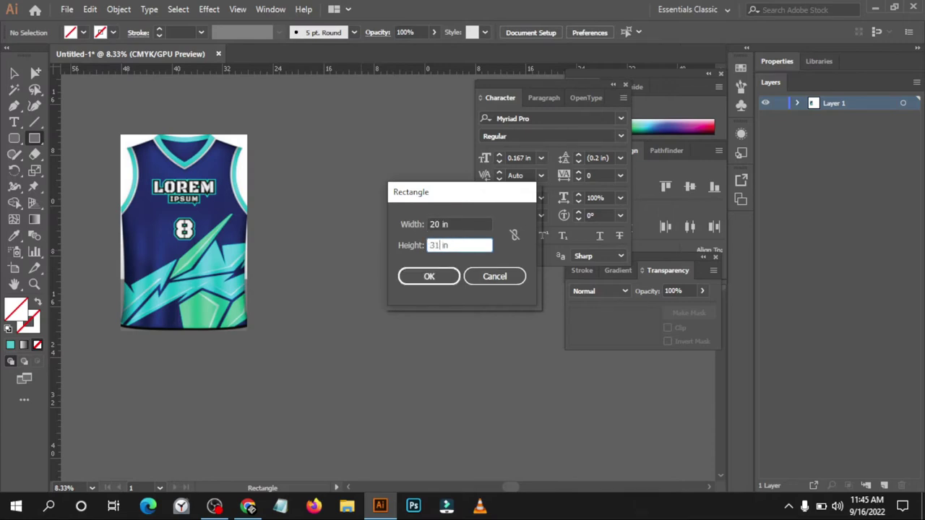
pyautogui.click(439, 279)
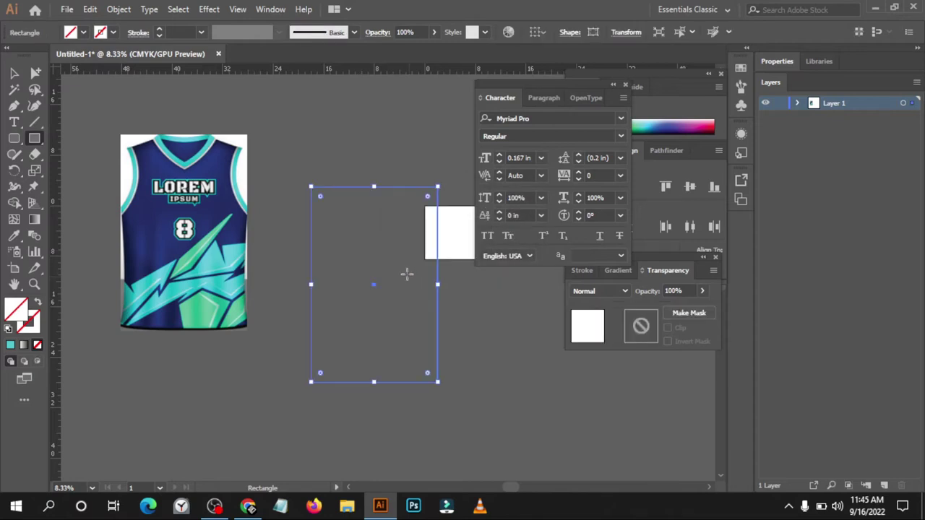
# Fill the rectangle with a dark blue swatch and move it toward the jersey.
pyautogui.click(71, 33)
pyautogui.click(83, 58)
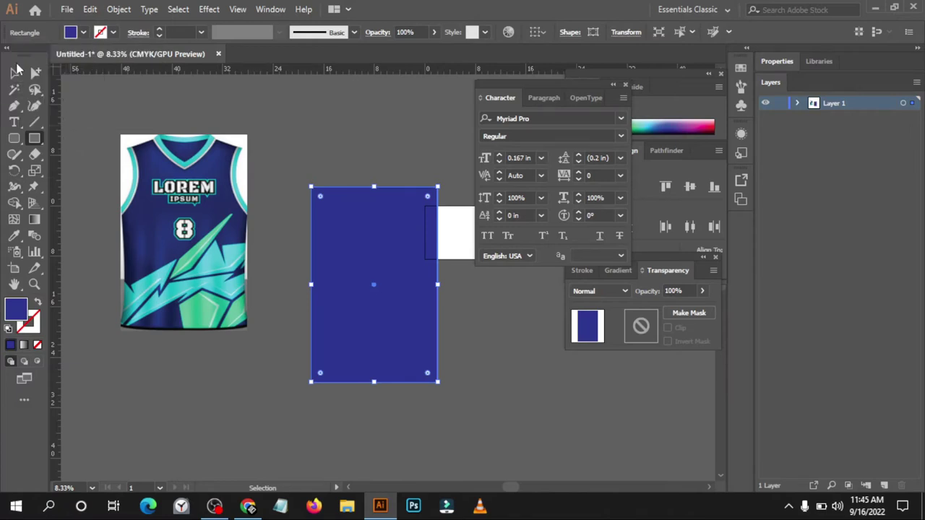
pyautogui.click(11, 74)
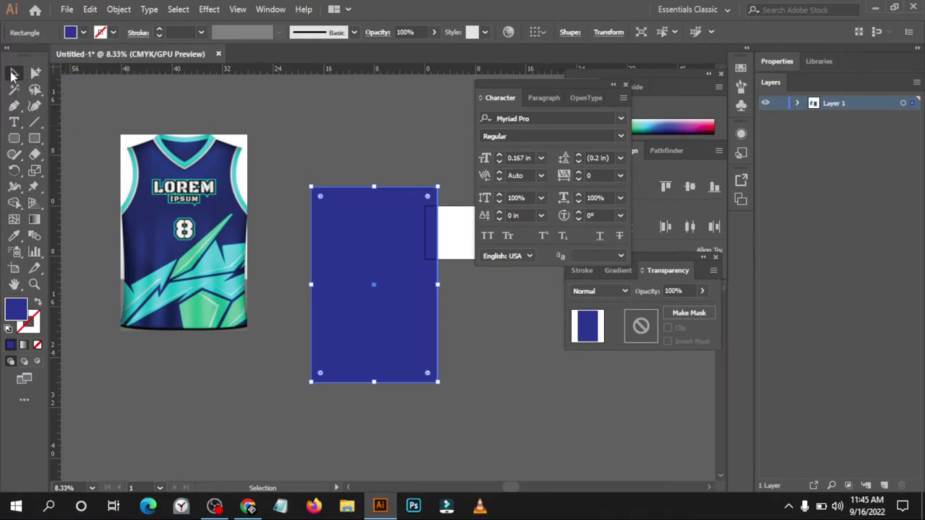
pyautogui.click(315, 144)
pyautogui.moveTo(357, 243); pyautogui.dragTo(325, 207)
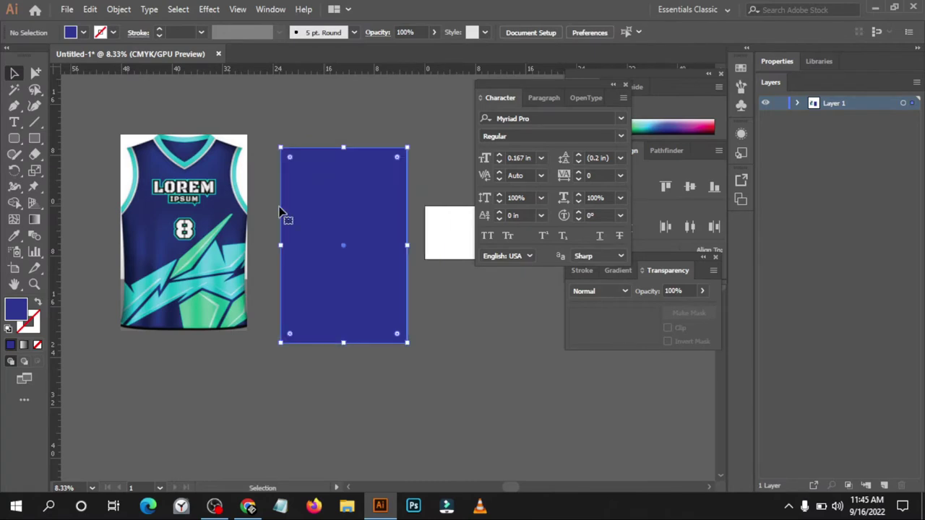
pyautogui.scroll(1, 268, 215)
# Eyedropper the jersey's navy onto the rectangle, drag it over the jersey, and select both.
pyautogui.click(14, 235)
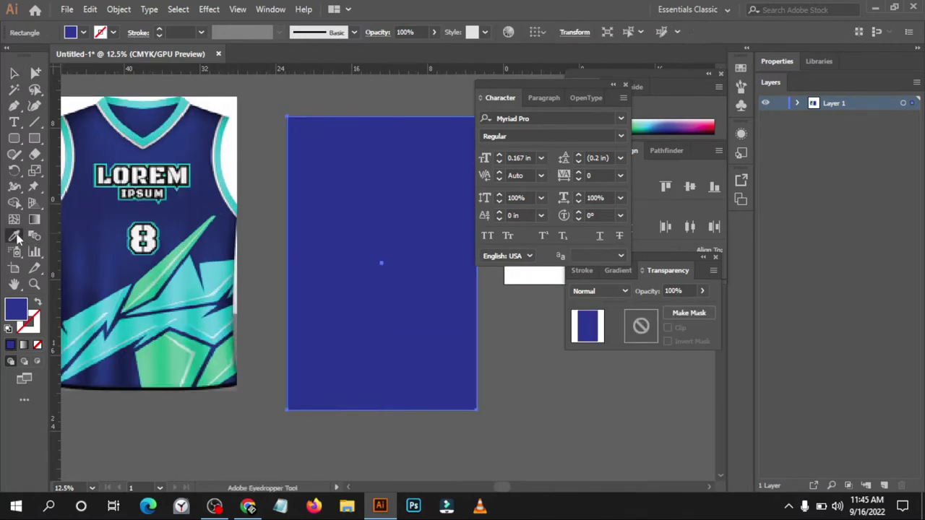
pyautogui.click(90, 146)
pyautogui.press('v')
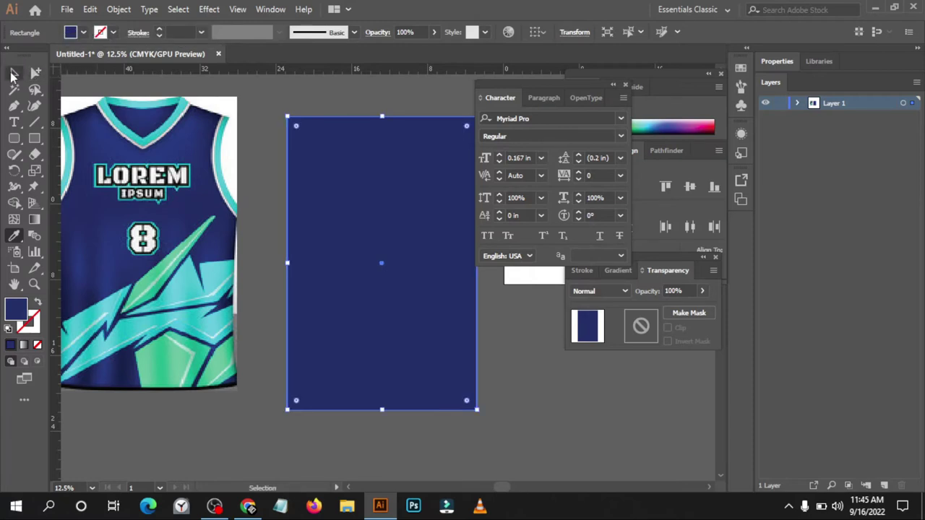
pyautogui.click(13, 73)
pyautogui.click(521, 342)
pyautogui.scroll(-1, 515, 315)
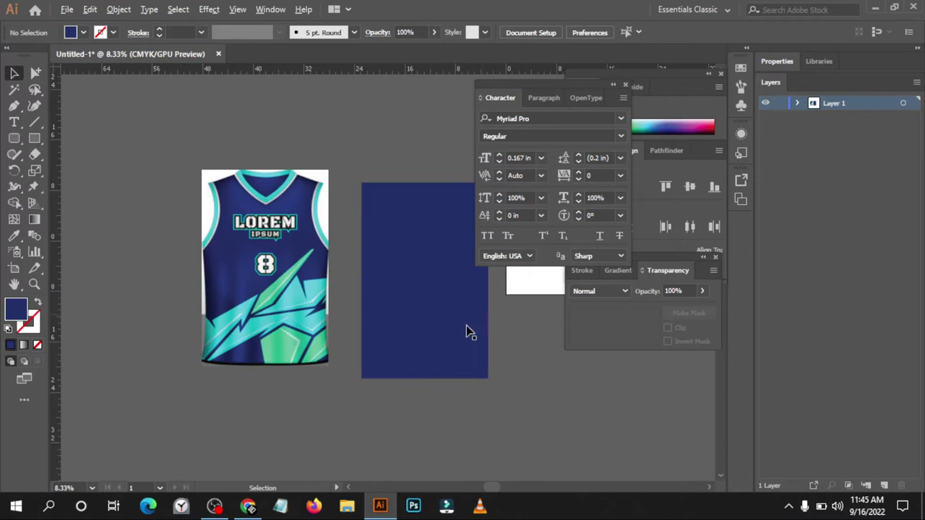
pyautogui.scroll(1, 457, 338)
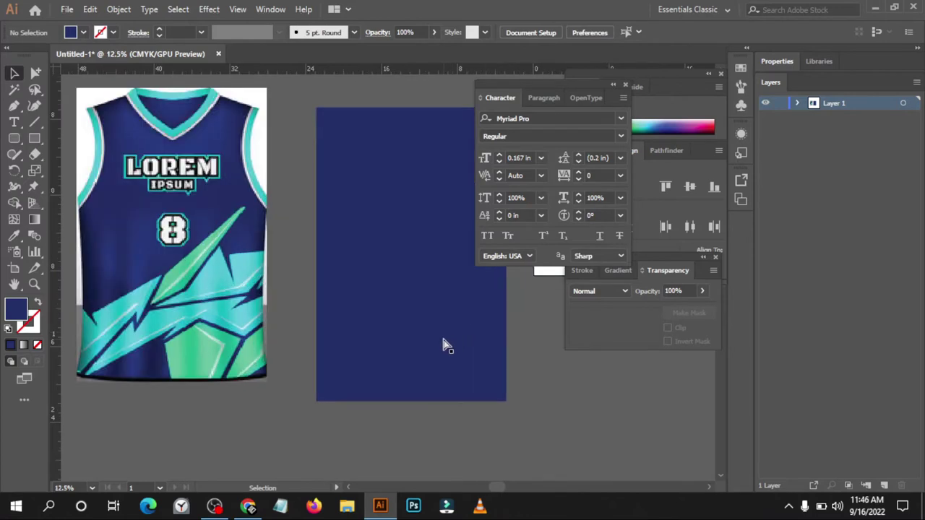
pyautogui.hscroll(-1, 446, 345)
pyautogui.moveTo(444, 340)
pyautogui.mouseDown()
pyautogui.moveTo(186, 337)
pyautogui.moveTo(207, 326)
pyautogui.mouseUp()
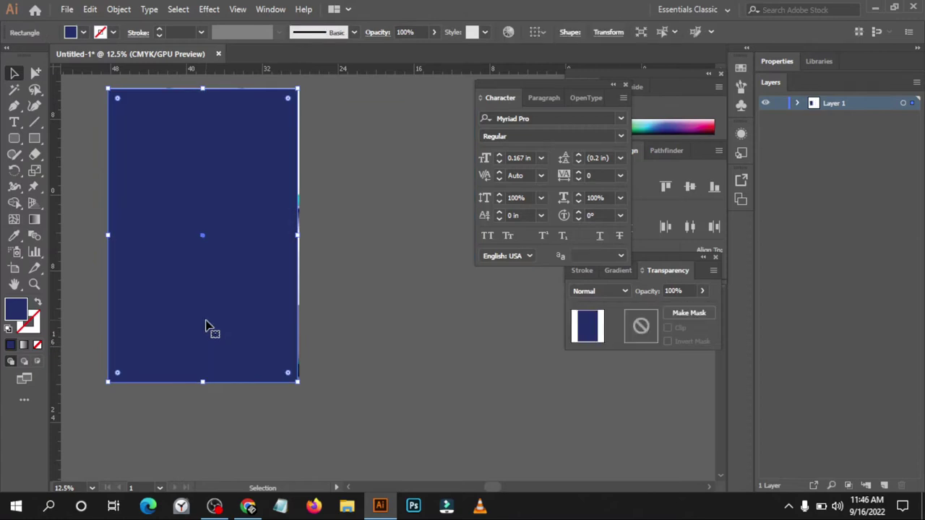
pyautogui.moveTo(300, 302); pyautogui.dragTo(183, 394)
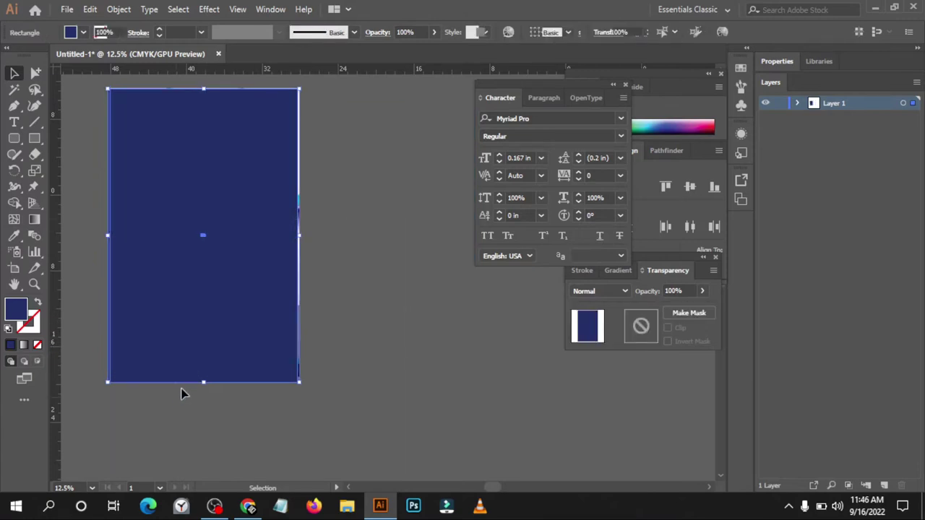
# Center the rectangle and jersey horizontally and vertically with the Align panel.
pyautogui.click(681, 81)
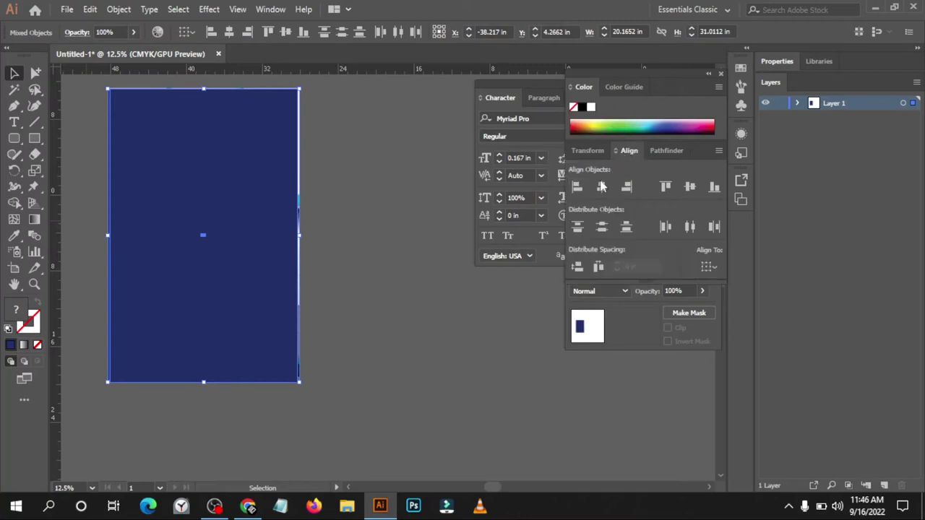
pyautogui.click(602, 187)
pyautogui.click(689, 187)
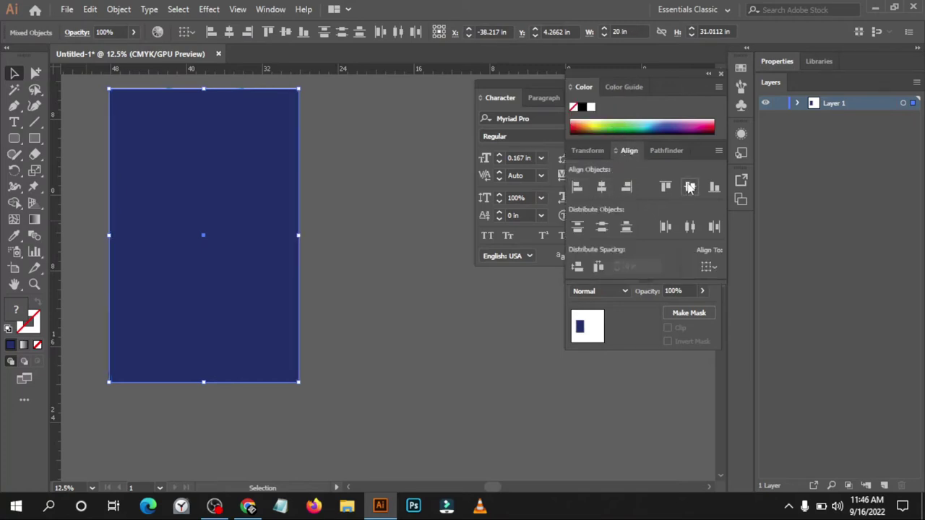
pyautogui.click(427, 205)
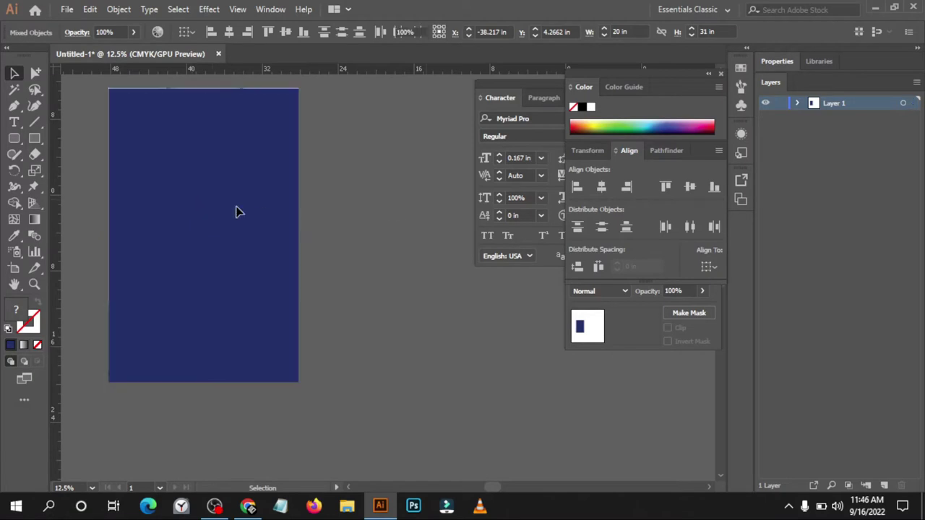
# Send the navy rectangle to the back, behind the jersey artwork.
pyautogui.click(237, 208)
pyautogui.rightClick(238, 211)
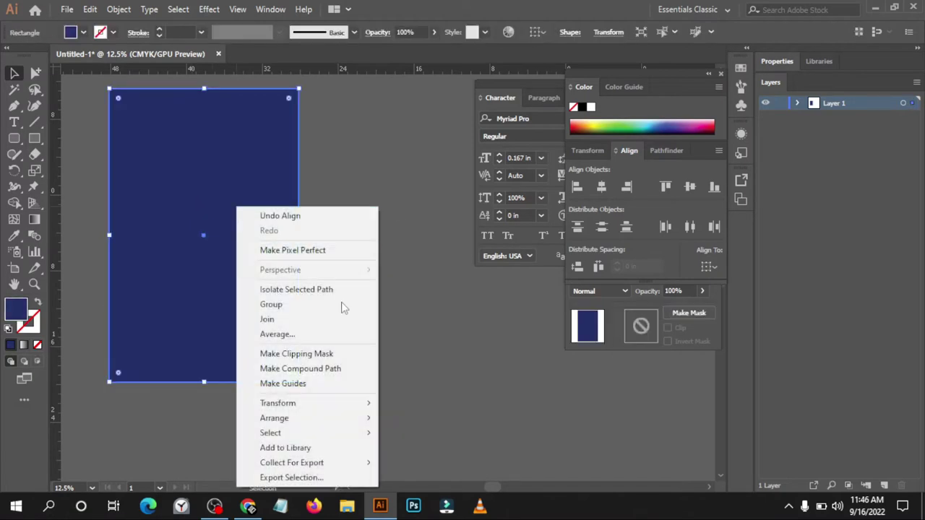
pyautogui.moveTo(274, 418)
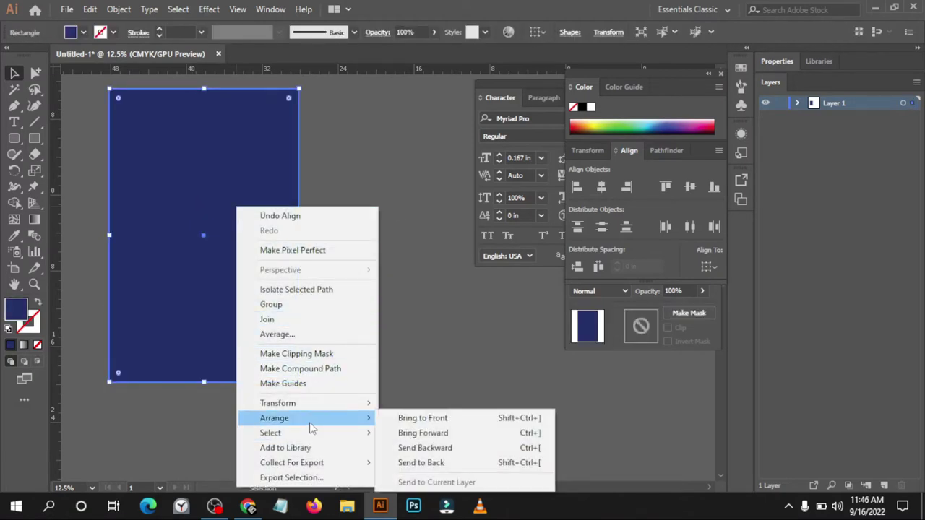
pyautogui.click(440, 464)
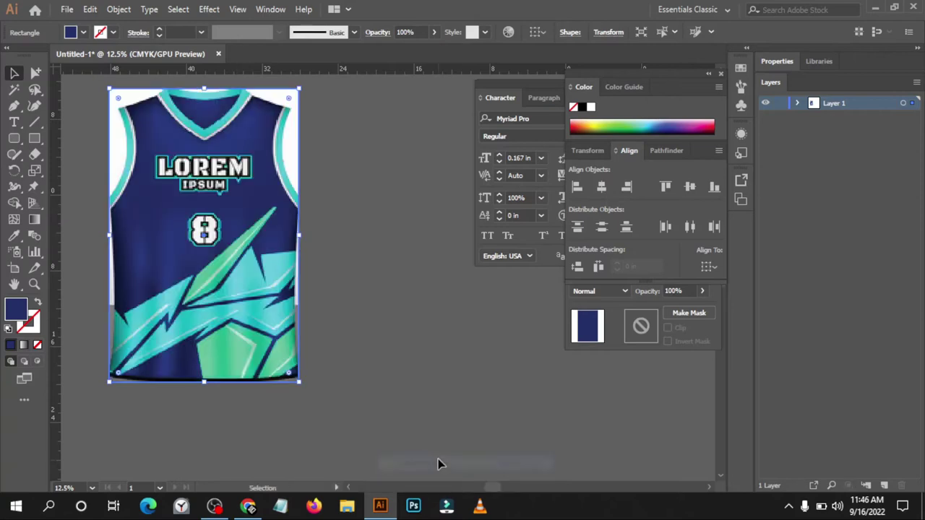
# Deselect the rectangle and adjust the view of the jersey.
pyautogui.click(374, 277)
pyautogui.scroll(2, 322, 317)
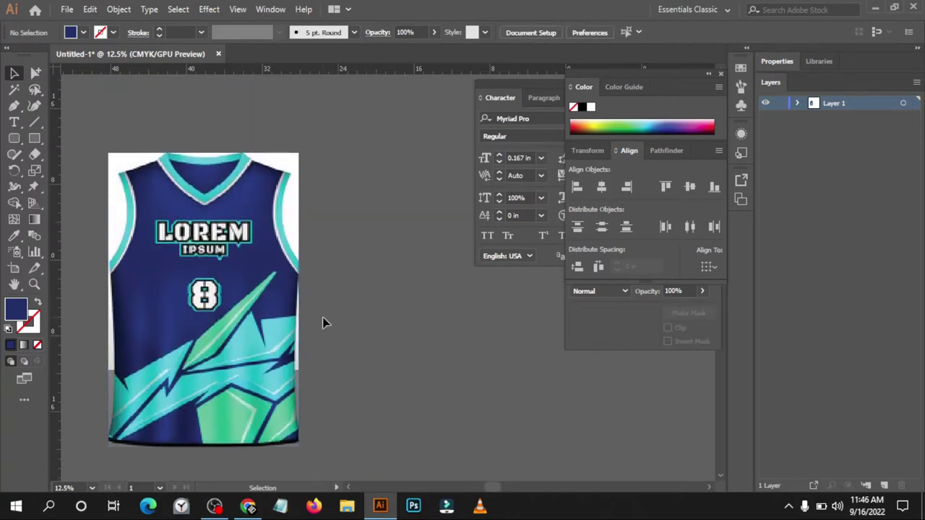
pyautogui.scroll(1, 322, 318)
pyautogui.scroll(-1, 346, 307)
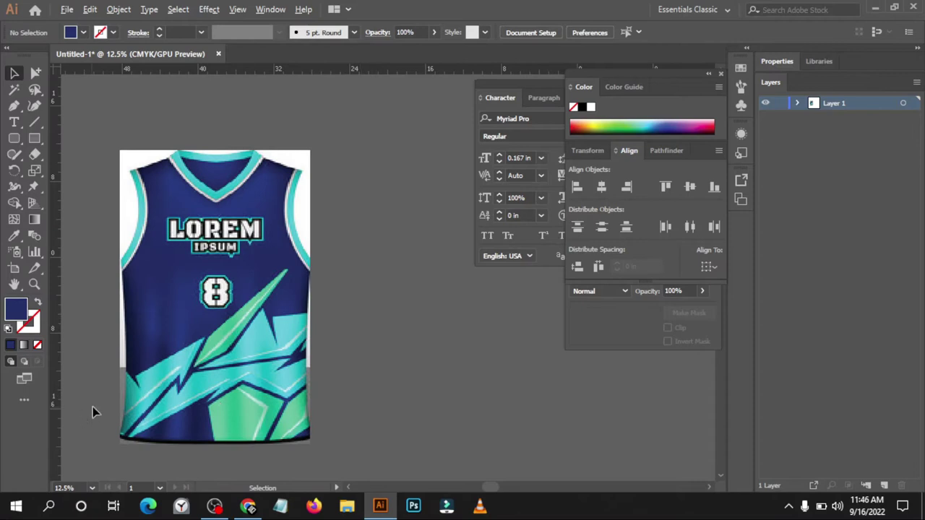
pyautogui.scroll(1, 93, 407)
pyautogui.scroll(-2, 119, 381)
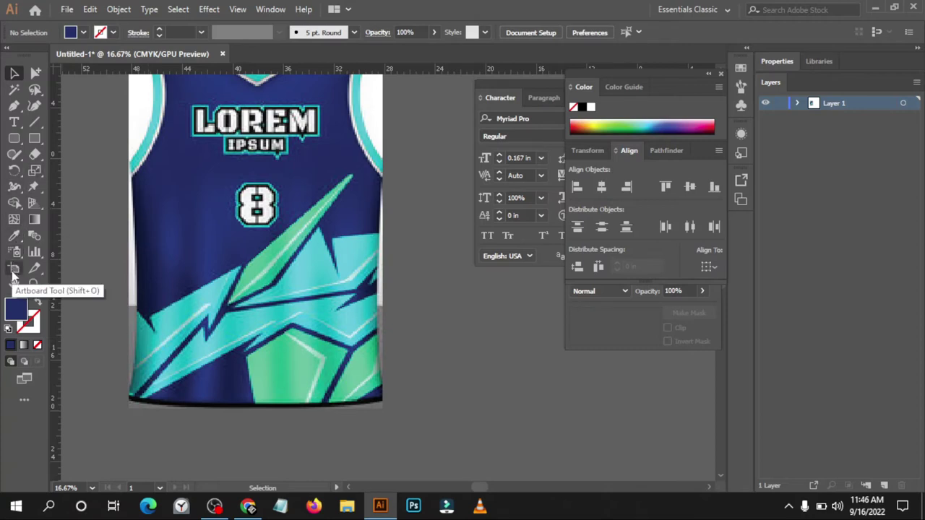
# Trace the lightning edge with the Pen tool down past the jersey's bottom-left corner.
pyautogui.click(16, 107)
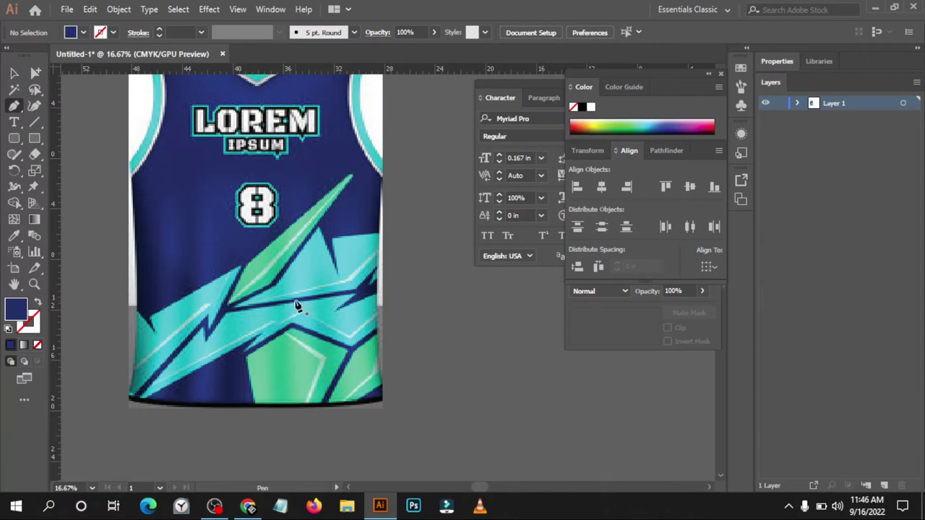
pyautogui.scroll(3, 295, 305)
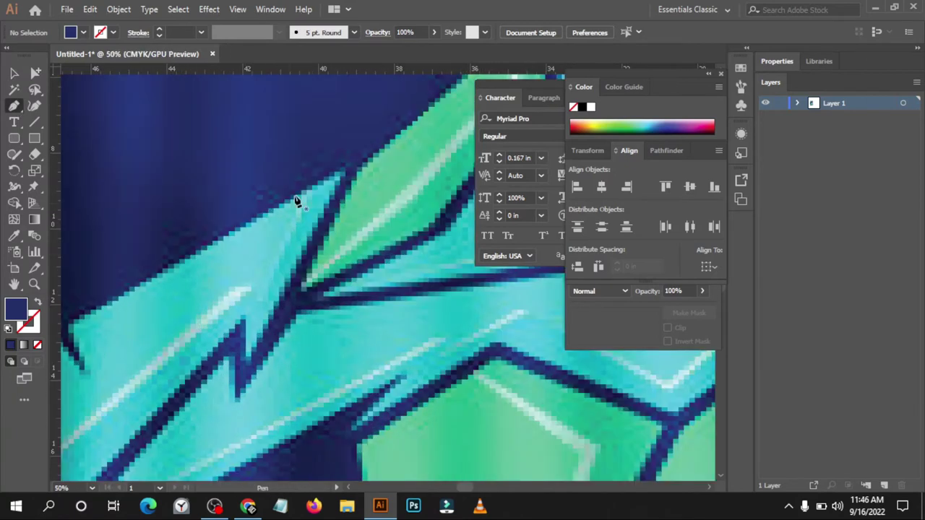
pyautogui.click(345, 174)
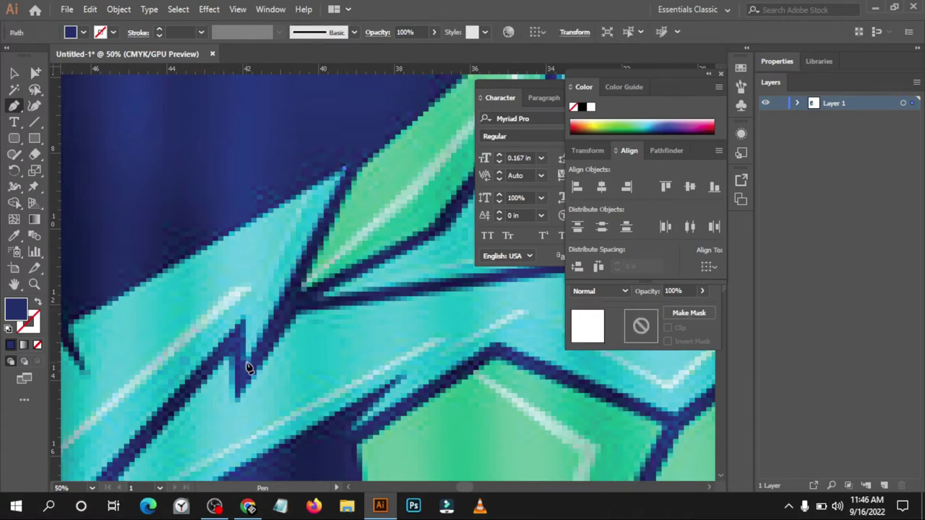
pyautogui.click(249, 323)
pyautogui.click(249, 322)
pyautogui.scroll(-2, 249, 322)
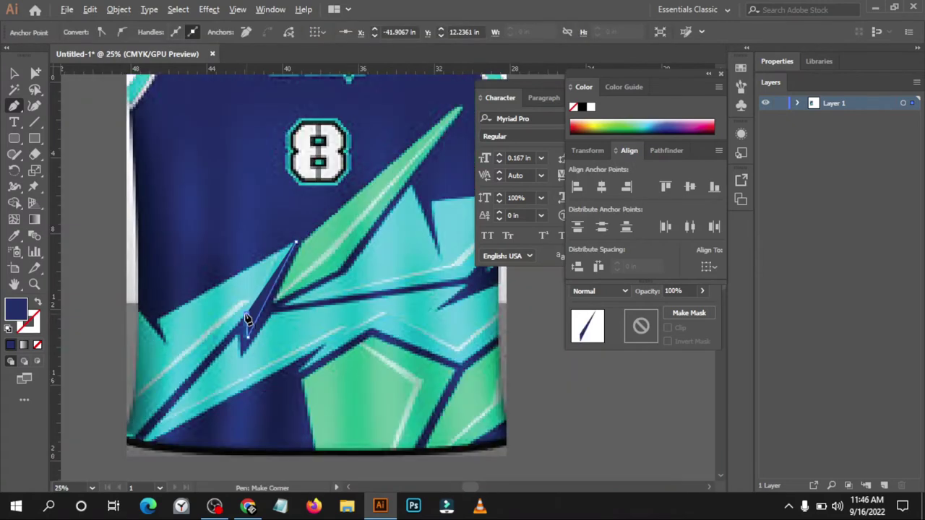
pyautogui.scroll(2, 134, 443)
pyautogui.click(133, 443)
pyautogui.click(133, 442)
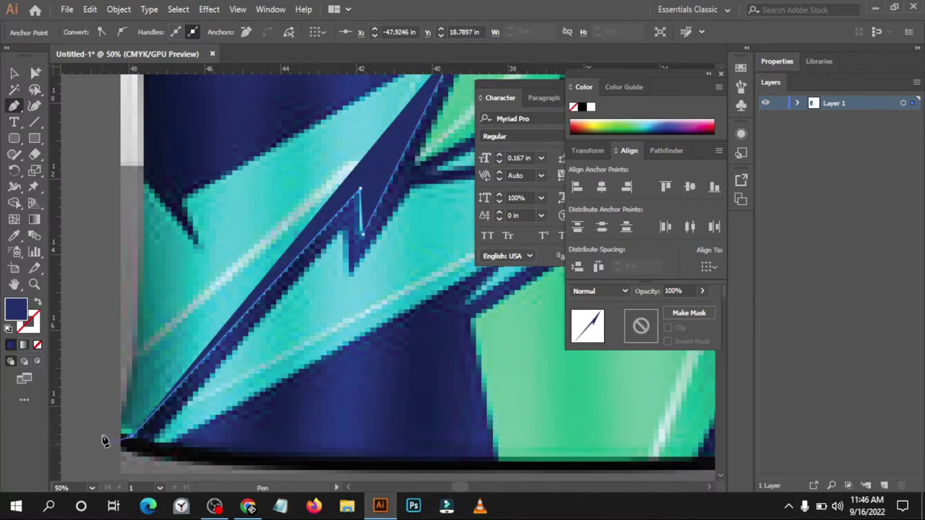
pyautogui.click(98, 429)
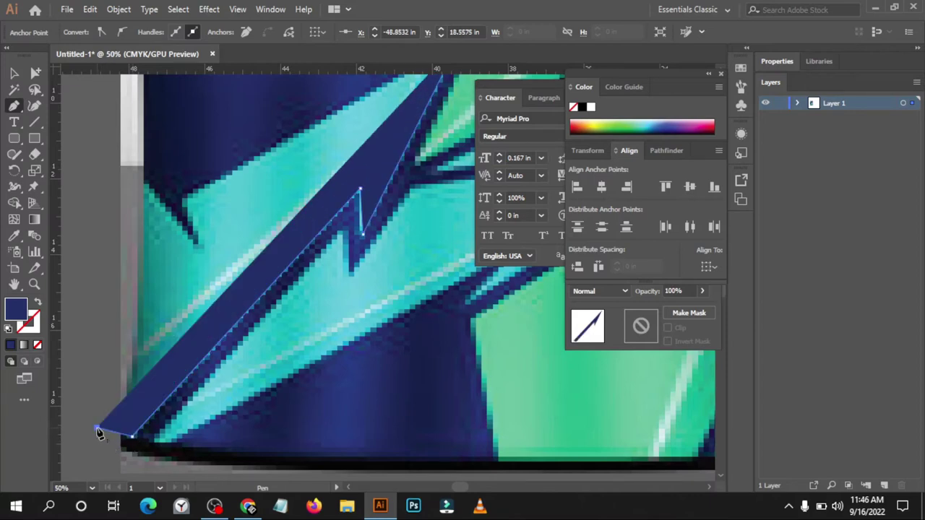
# Lower the path's opacity for tracing and add points above the left side and at the teal wedge tip.
pyautogui.click(703, 292)
pyautogui.moveTo(701, 310); pyautogui.dragTo(651, 308)
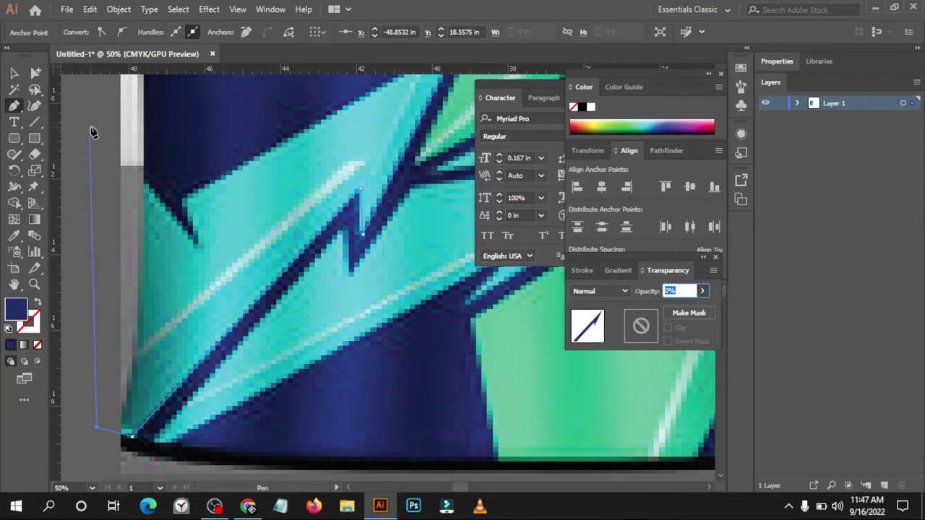
pyautogui.click(95, 127)
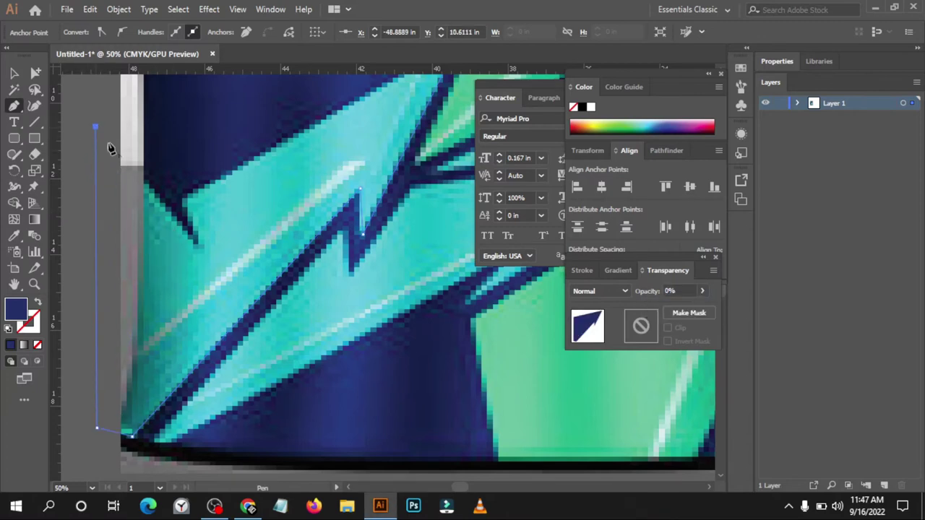
pyautogui.click(196, 246)
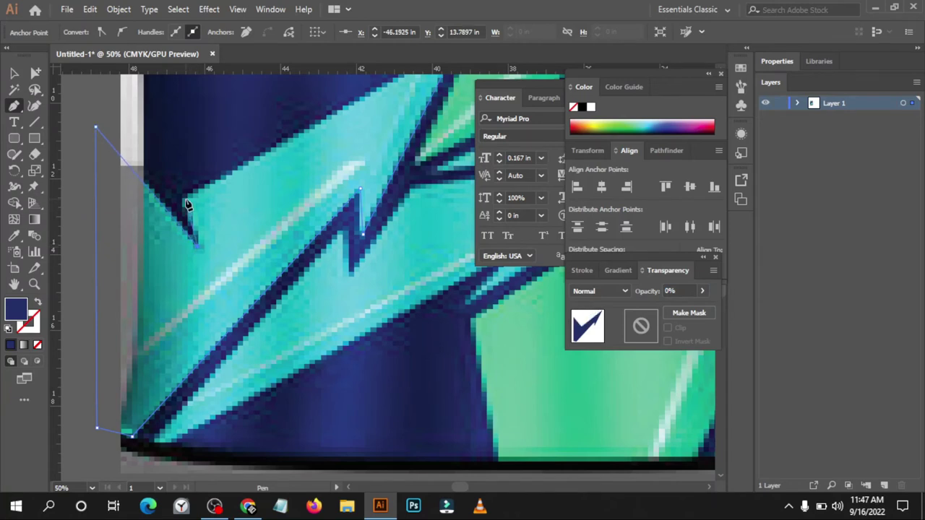
pyautogui.hotkey('ctrl', '-')
pyautogui.scroll(3, 238, 195)
pyautogui.scroll(2, 286, 180)
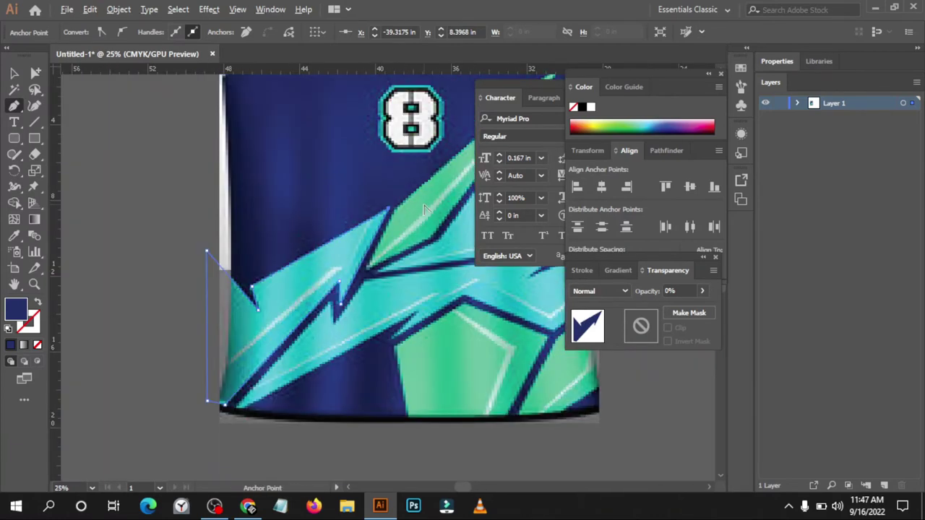
pyautogui.scroll(-2, 420, 205)
# Restore the navy shape to 100% opacity, deselect it, and switch to the YouTube tutorial.
pyautogui.click(14, 73)
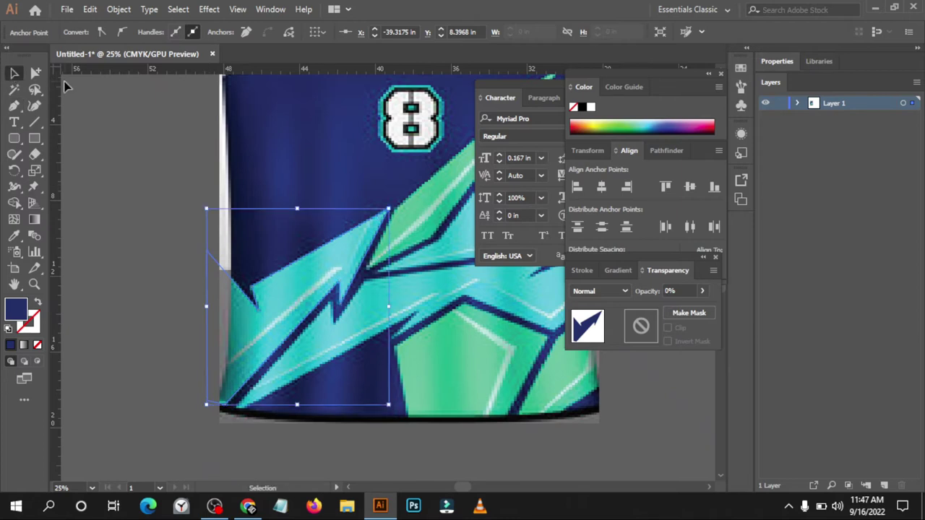
pyautogui.click(702, 291)
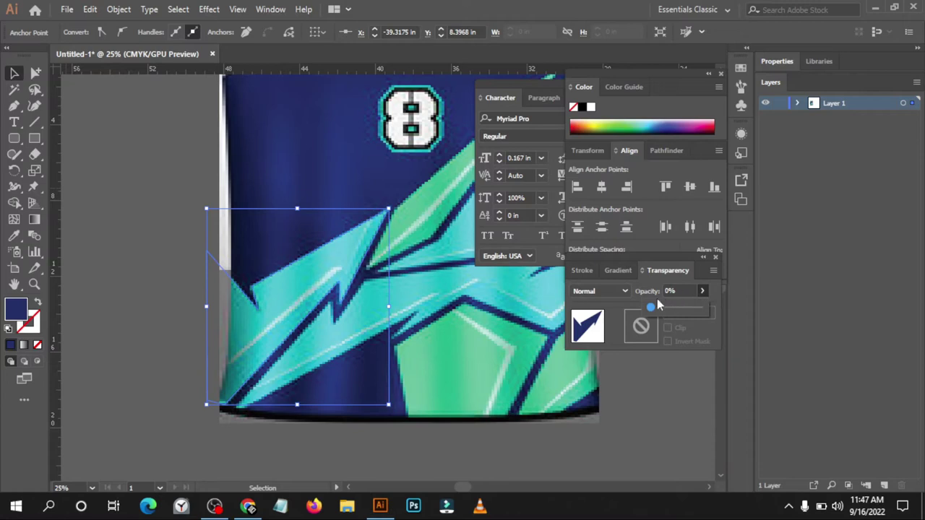
pyautogui.moveTo(650, 310); pyautogui.dragTo(804, 333)
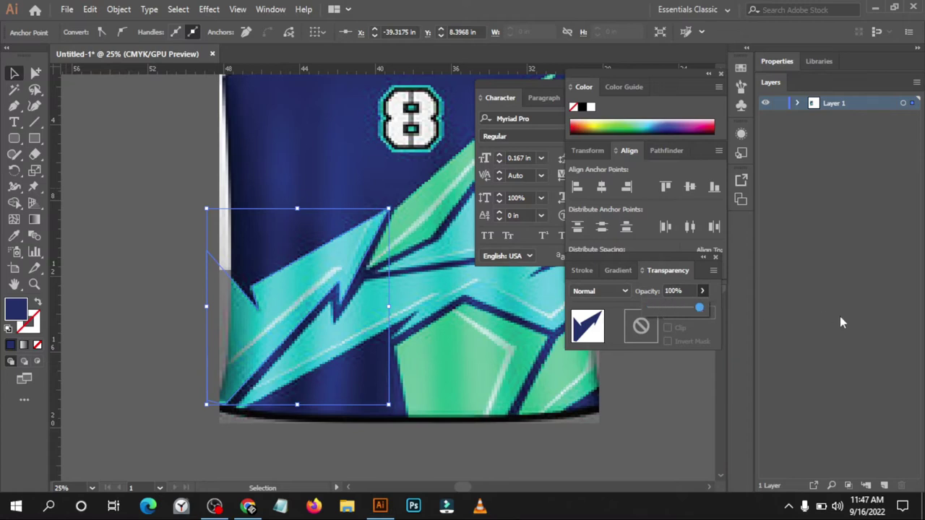
pyautogui.click(108, 206)
pyautogui.click(107, 203)
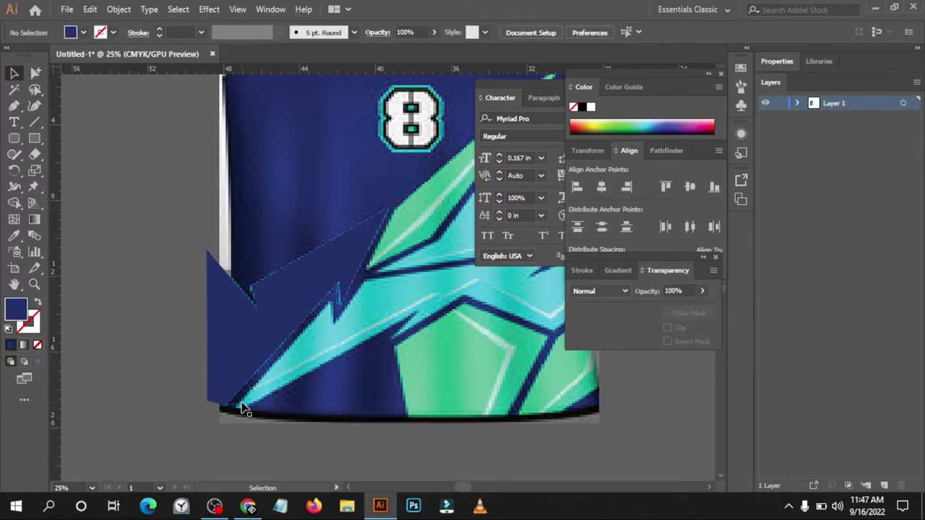
pyautogui.click(248, 508)
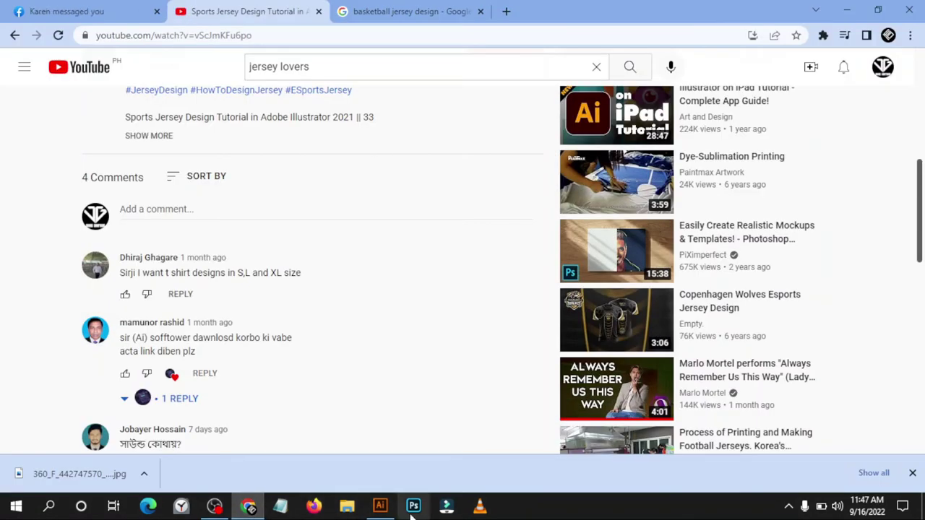
# Bring Illustrator forward, then switch to OBS and pause and resume the recording.
pyautogui.click(380, 506)
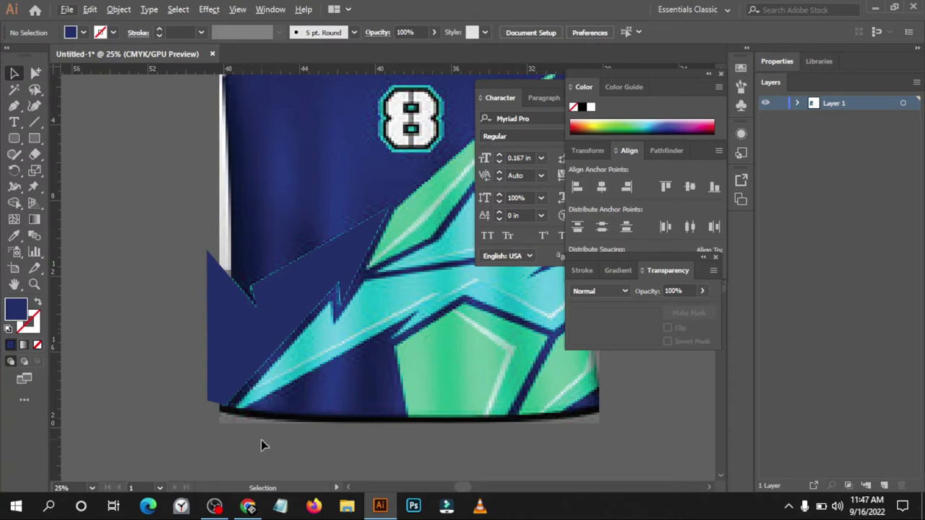
pyautogui.click(214, 506)
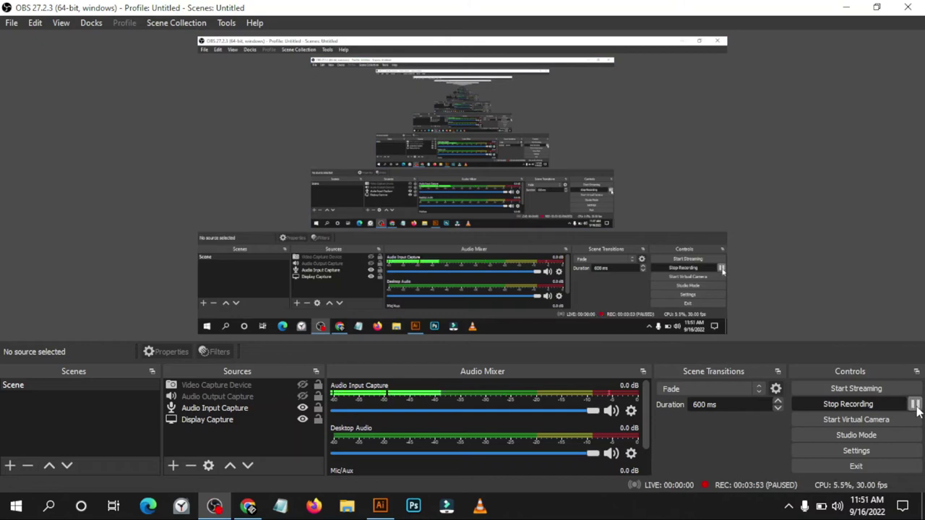
pyautogui.click(915, 404)
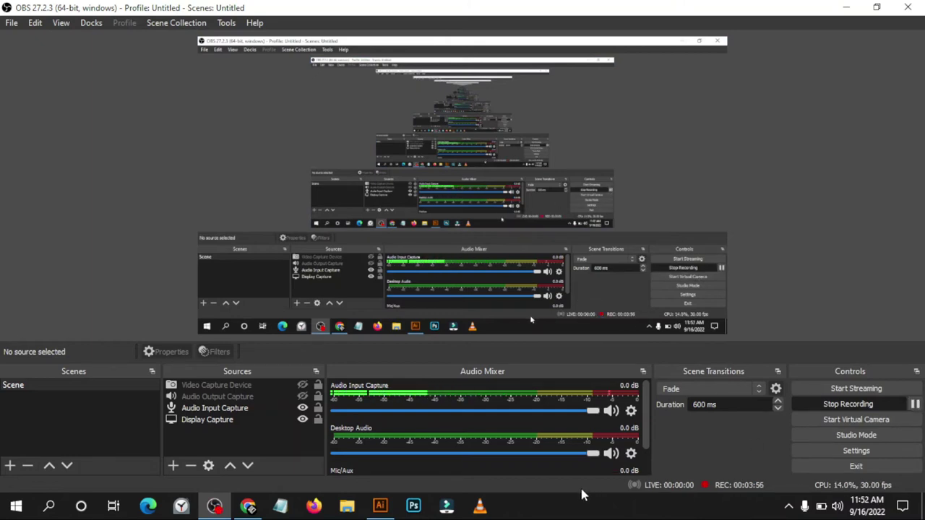
# Eyedropper the lightning stripe's turquoise onto the lower-left navy shape.
pyautogui.click(380, 506)
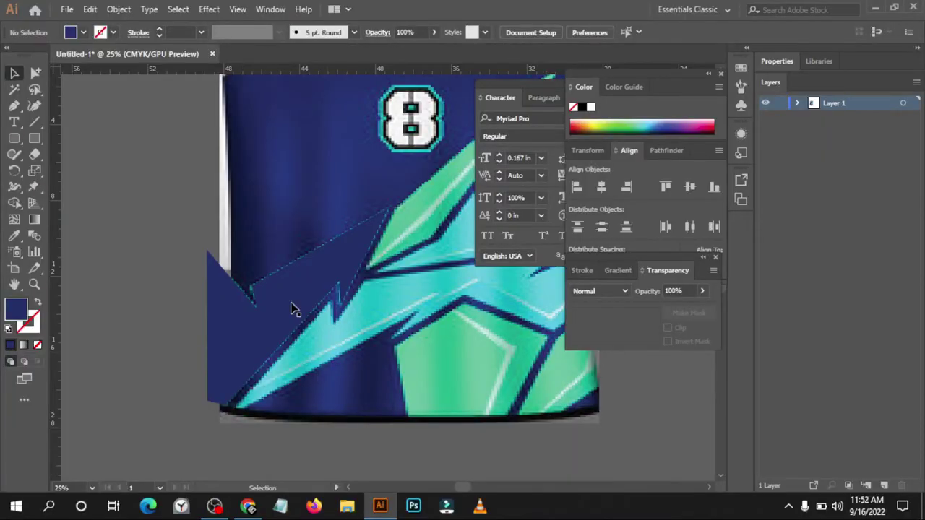
pyautogui.scroll(-1, 135, 274)
pyautogui.scroll(-4, 135, 277)
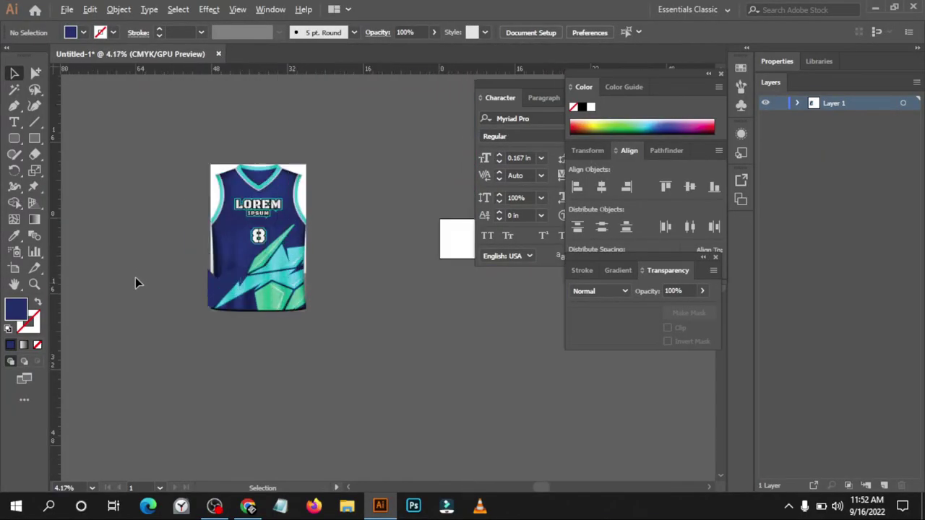
pyautogui.scroll(2, 340, 307)
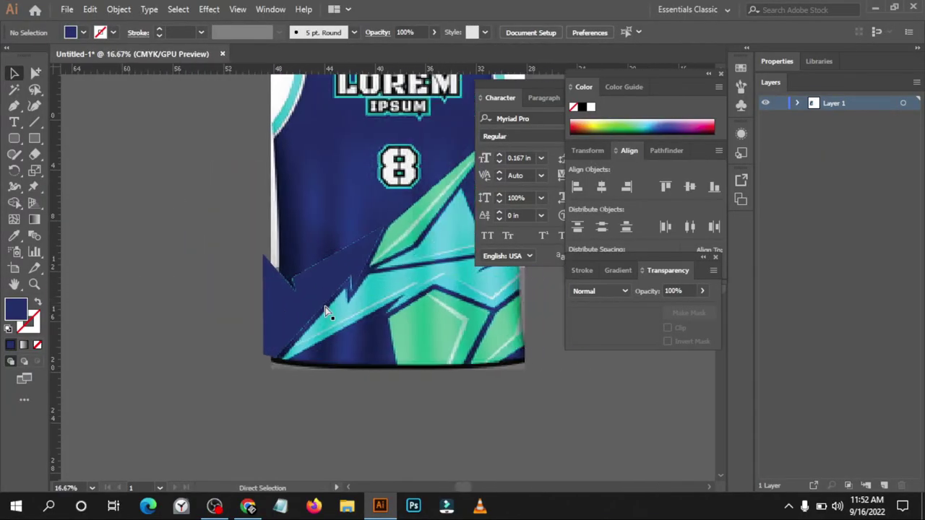
pyautogui.scroll(2, 323, 307)
pyautogui.press('v')
pyautogui.click(279, 296)
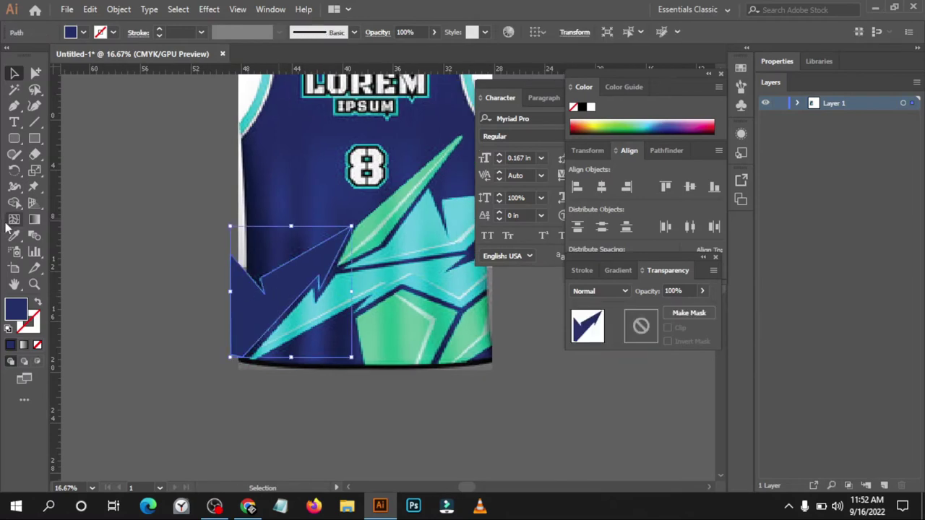
pyautogui.click(13, 237)
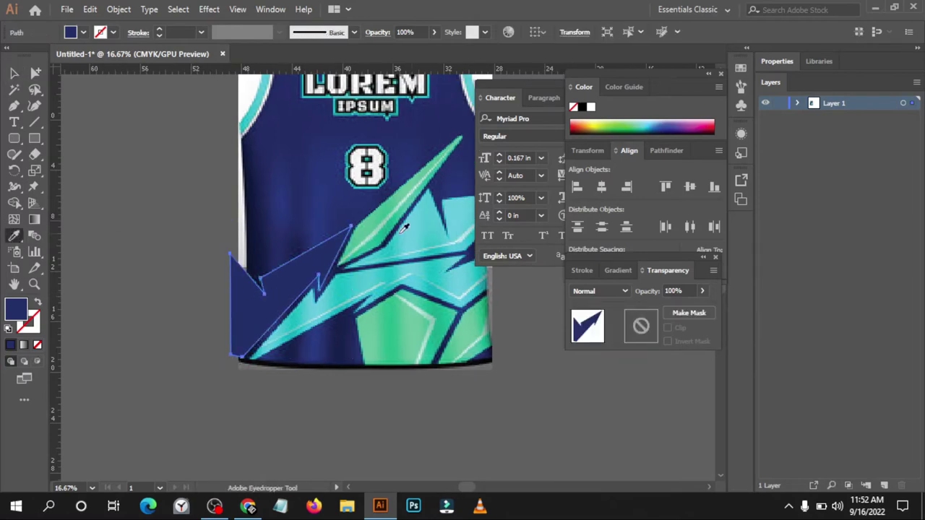
pyautogui.click(437, 268)
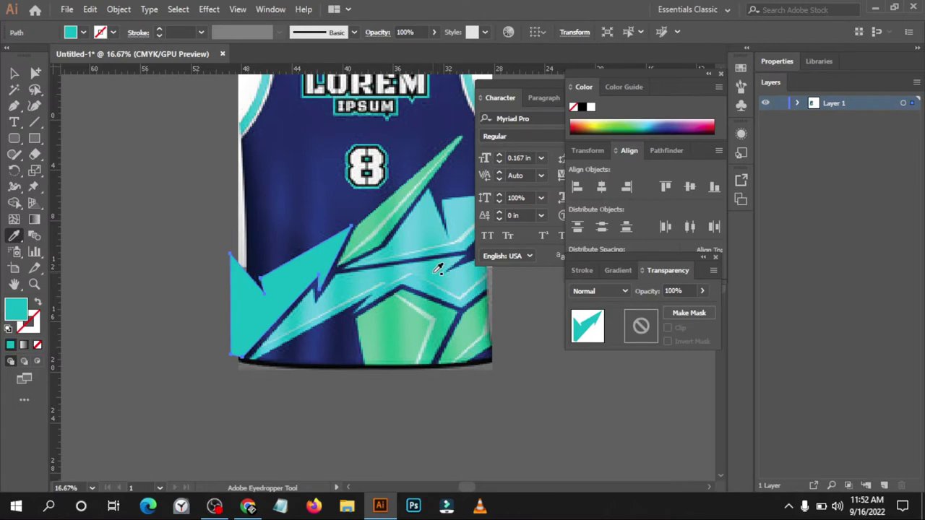
pyautogui.click(15, 75)
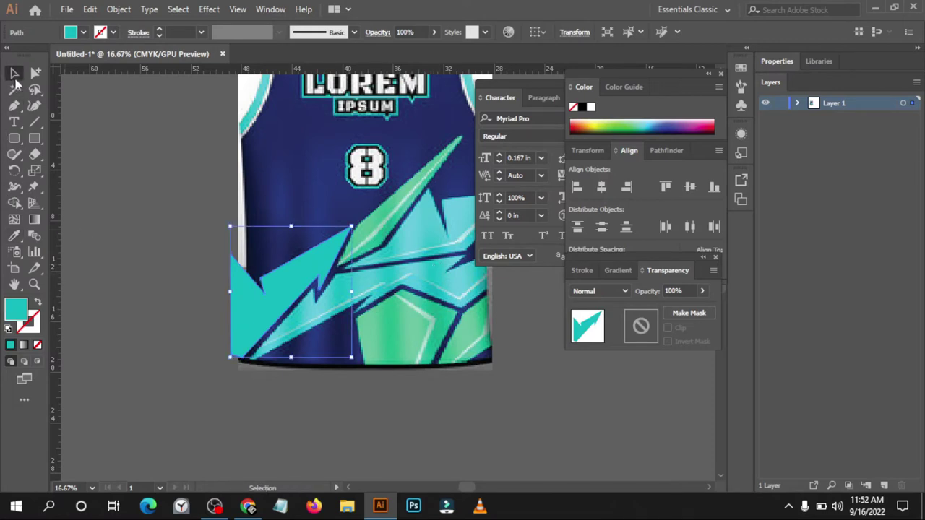
# Test the shape's opacity, reset it to 100%, and deselect it.
pyautogui.click(703, 291)
pyautogui.moveTo(698, 309); pyautogui.dragTo(581, 320)
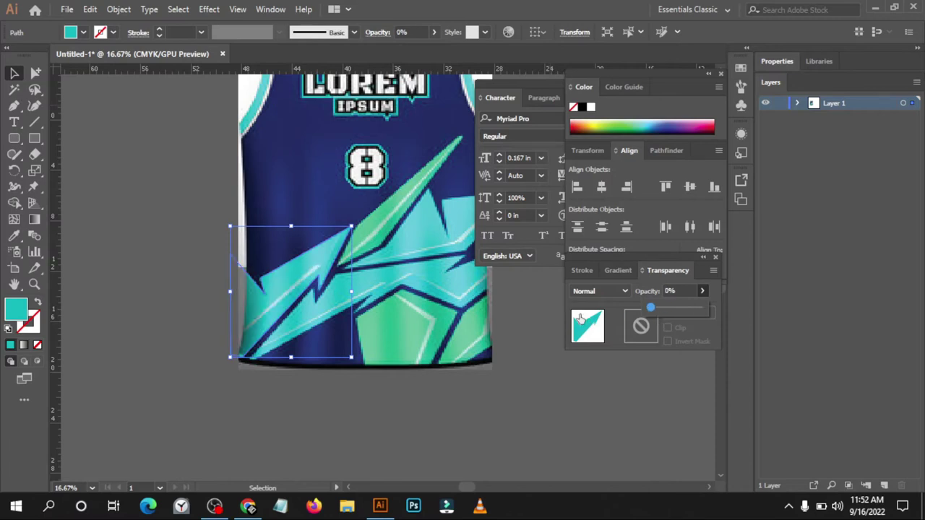
pyautogui.moveTo(652, 311); pyautogui.dragTo(769, 320)
pyautogui.click(179, 291)
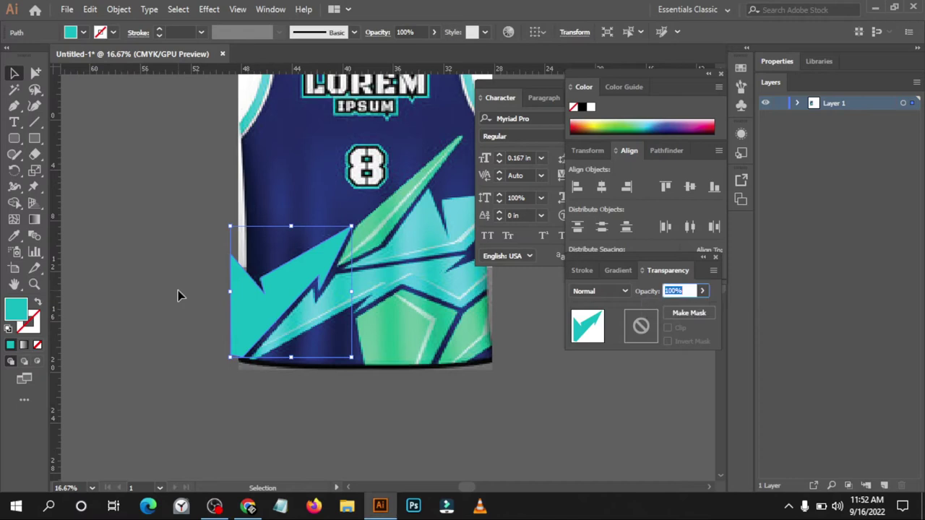
pyautogui.click(178, 295)
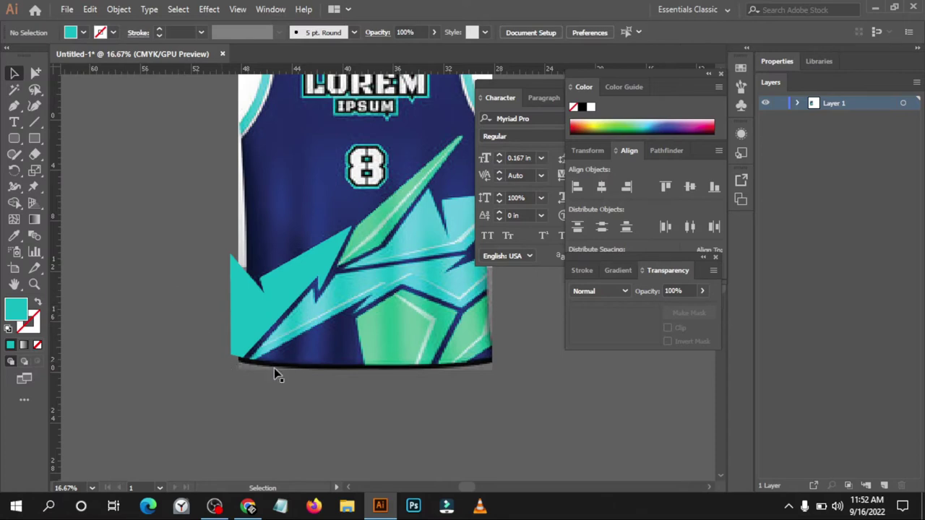
# Begin tracing the lower lightning with Pen anchors at its notch, lower-left corner and lower edge.
pyautogui.scroll(1, 323, 361)
pyautogui.scroll(1, 320, 331)
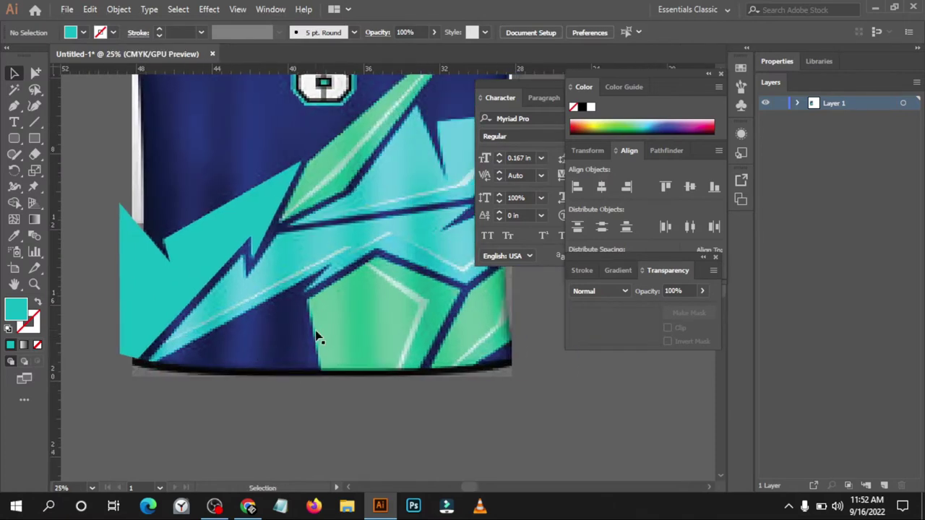
pyautogui.press('p')
pyautogui.scroll(1, 210, 320)
pyautogui.click(253, 238)
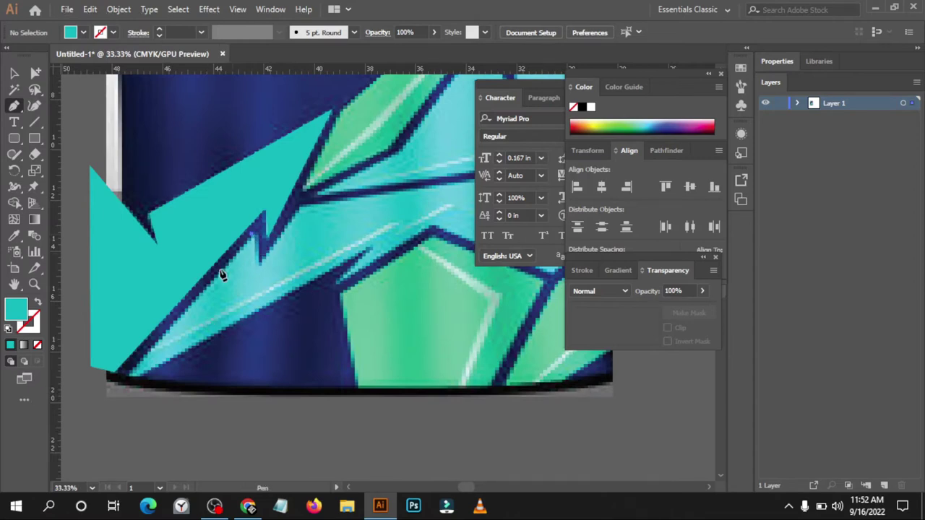
pyautogui.click(91, 414)
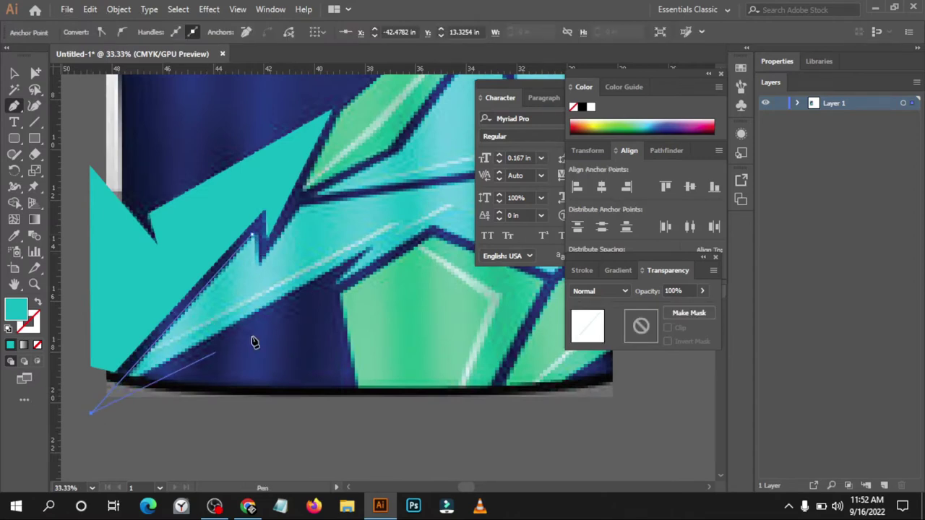
pyautogui.click(372, 250)
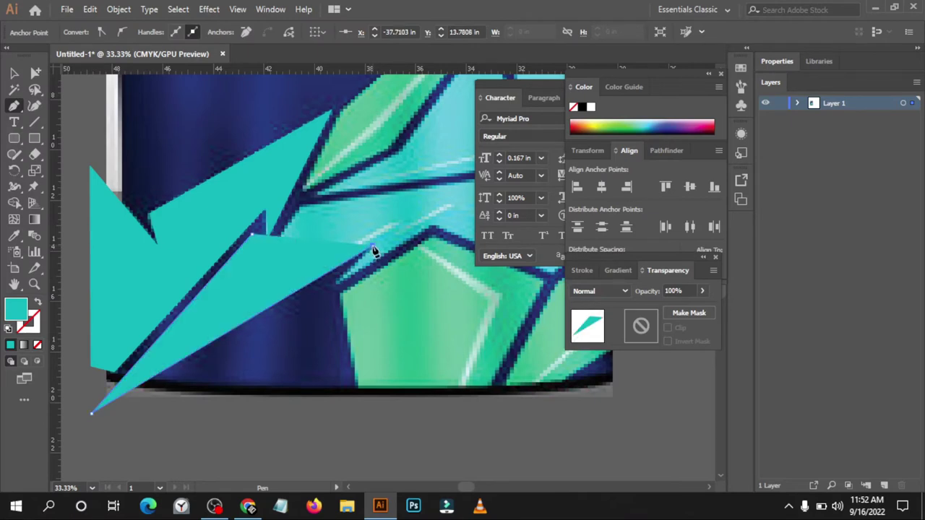
# Lower the new path's opacity so the reference shows through while tracing.
pyautogui.press('ctrl')
pyautogui.click(701, 291)
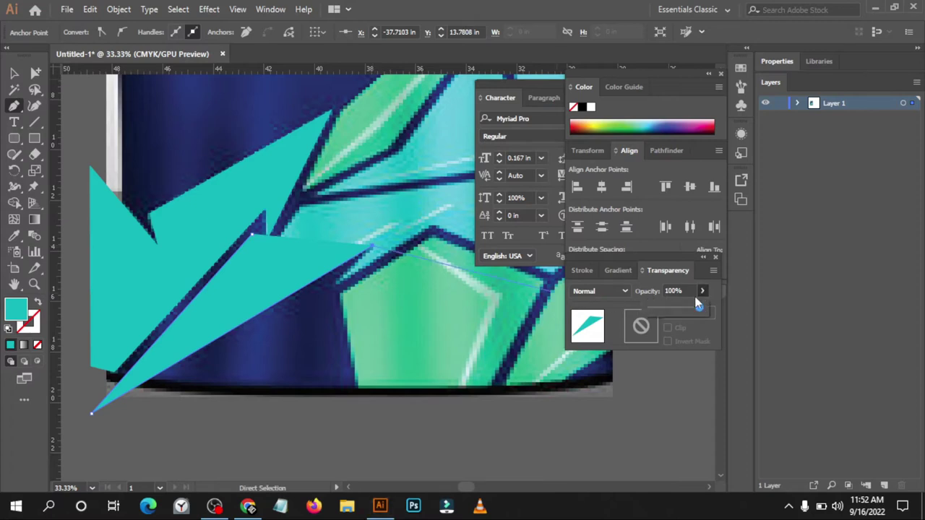
pyautogui.moveTo(695, 309); pyautogui.dragTo(586, 323)
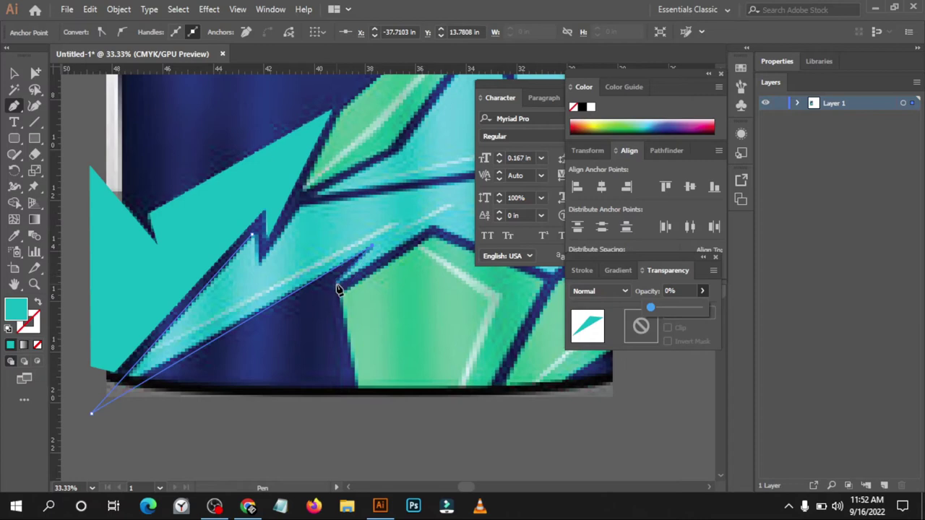
pyautogui.press('Return')
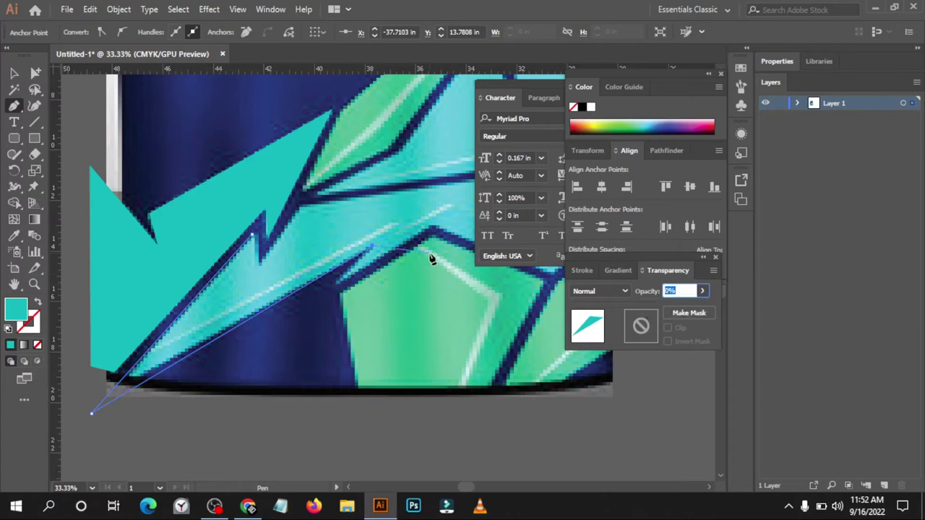
# Add anchors at the inner corner, past the right edge and along the upper edge, nudging the top one down.
pyautogui.click(341, 286)
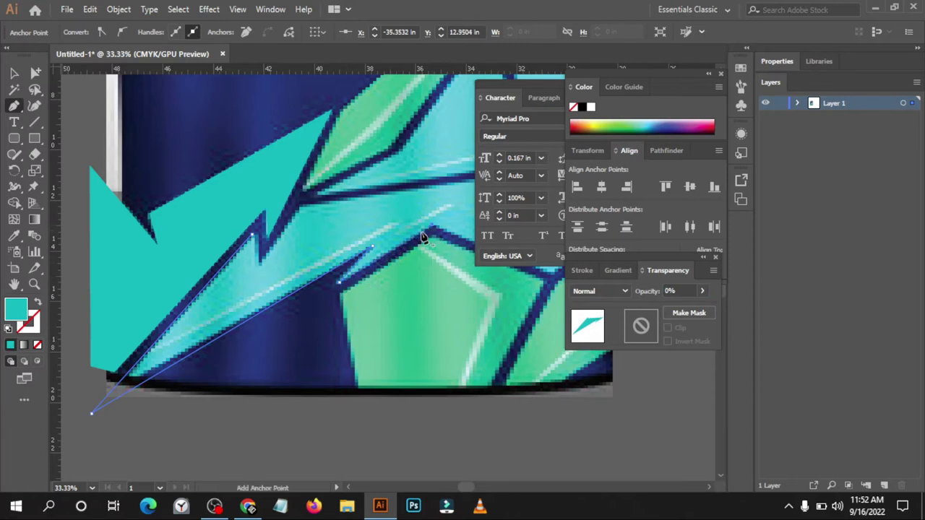
pyautogui.hscroll(5, 398, 256)
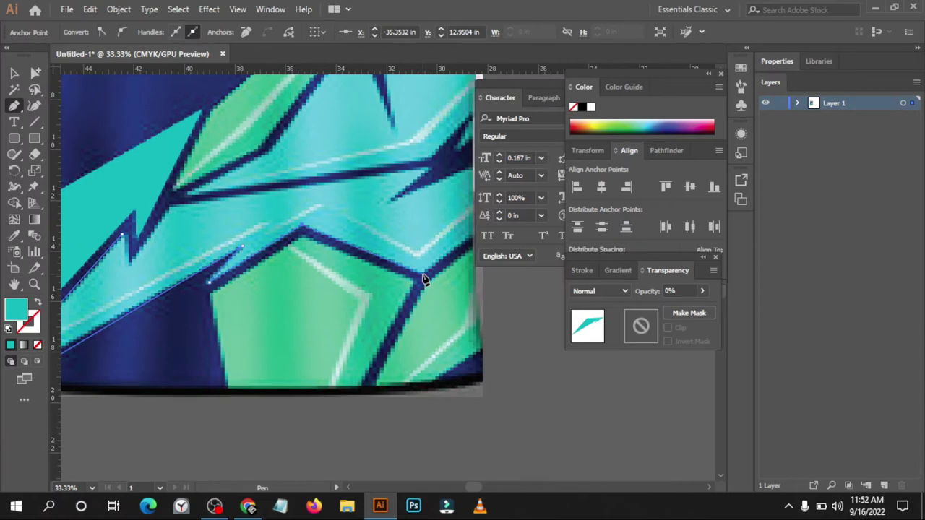
pyautogui.keyDown('alt'); pyautogui.scroll(-1, 335, 305); pyautogui.keyUp('alt')
pyautogui.keyDown('alt'); pyautogui.scroll(-1, 335, 305); pyautogui.keyUp('alt')
pyautogui.keyDown('alt'); pyautogui.scroll(-1, 402, 234); pyautogui.keyUp('alt')
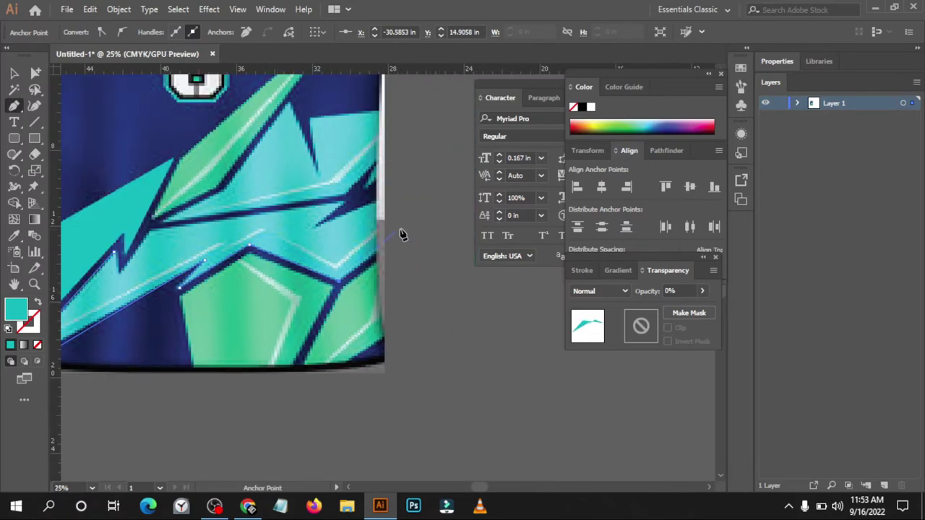
pyautogui.click(412, 226)
pyautogui.click(414, 181)
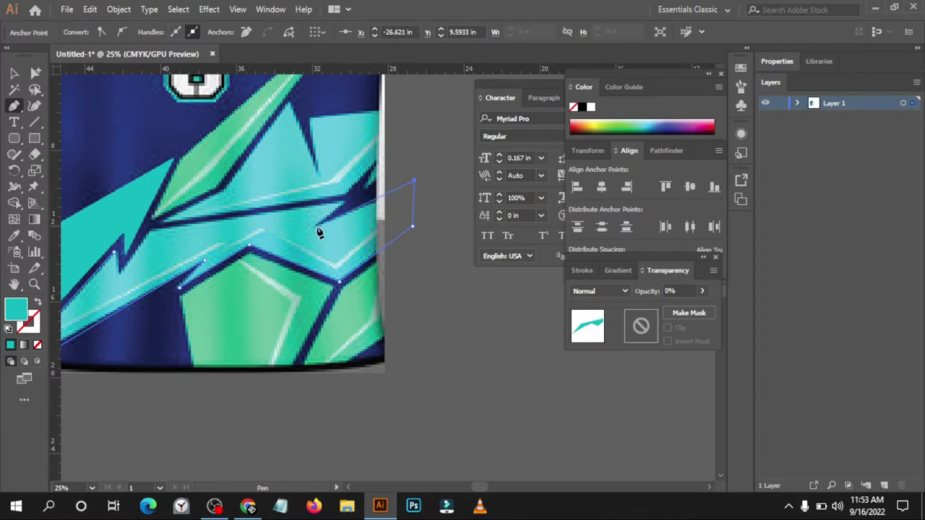
pyautogui.press('ctrl')
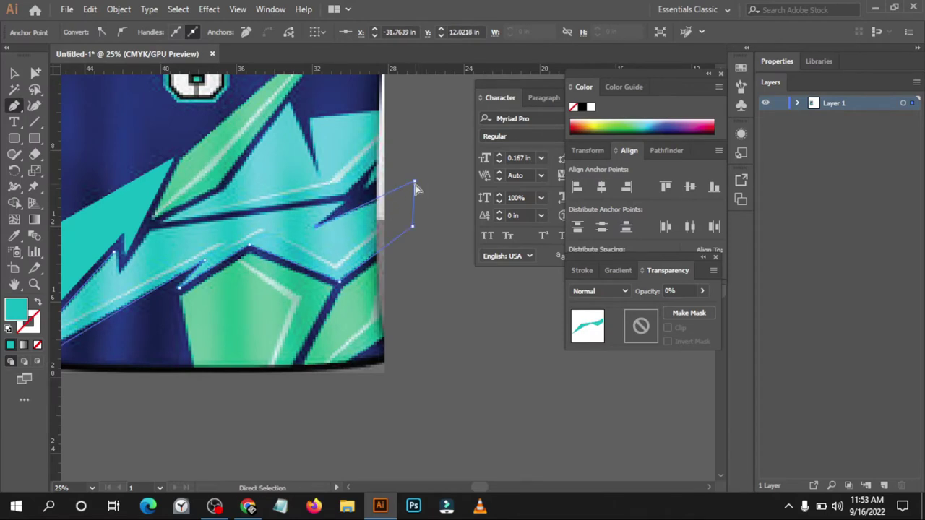
pyautogui.moveTo(414, 181); pyautogui.dragTo(415, 187)
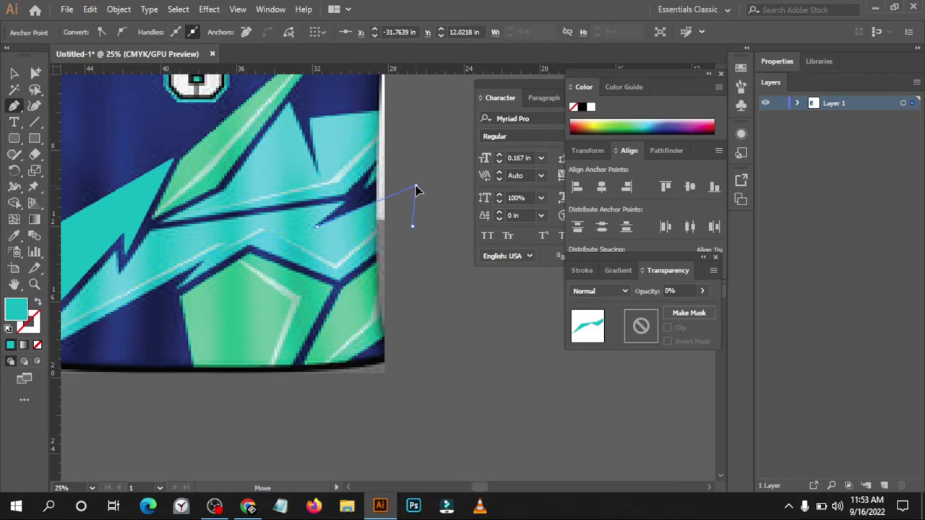
pyautogui.click(346, 202)
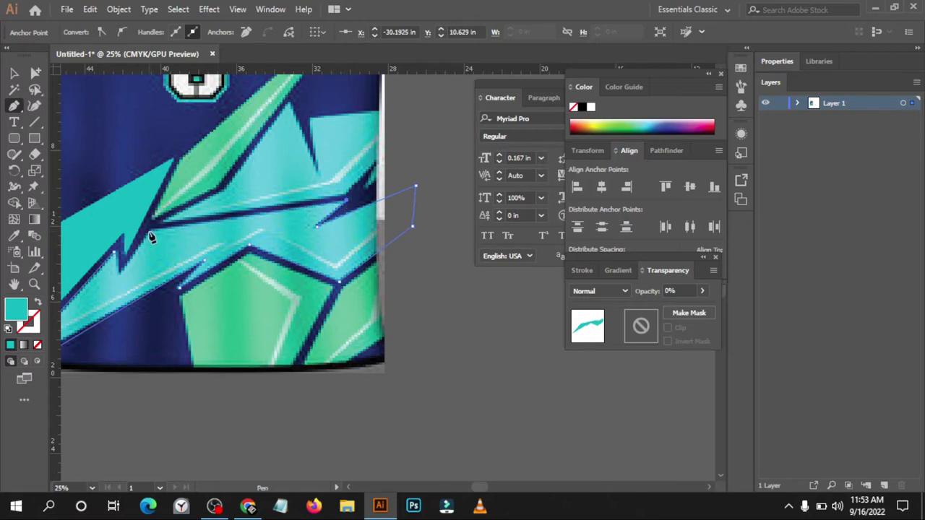
# Reposition the bottom-left anchor along the lower edge and zoom in for closer tracing.
pyautogui.scroll(-1, 152, 237)
pyautogui.scroll(2, 93, 330)
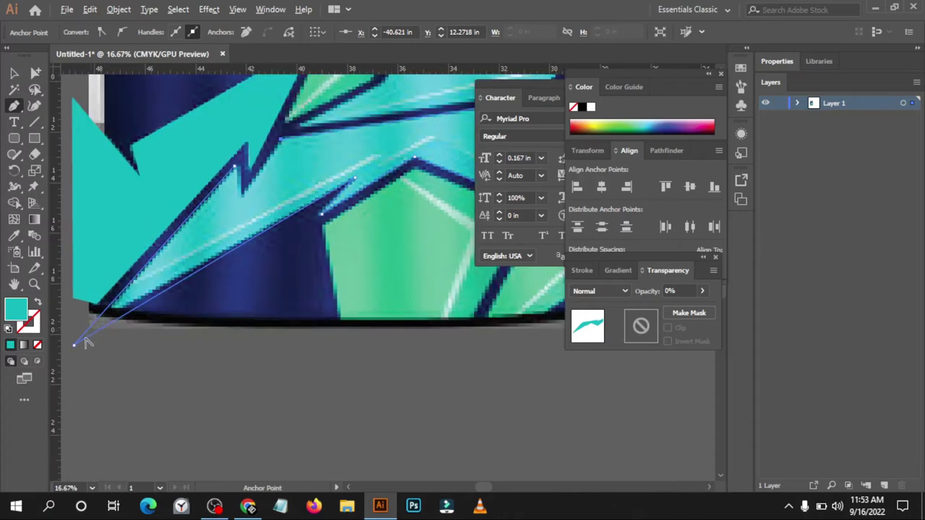
pyautogui.press('ctrl')
pyautogui.moveTo(73, 346); pyautogui.dragTo(70, 339)
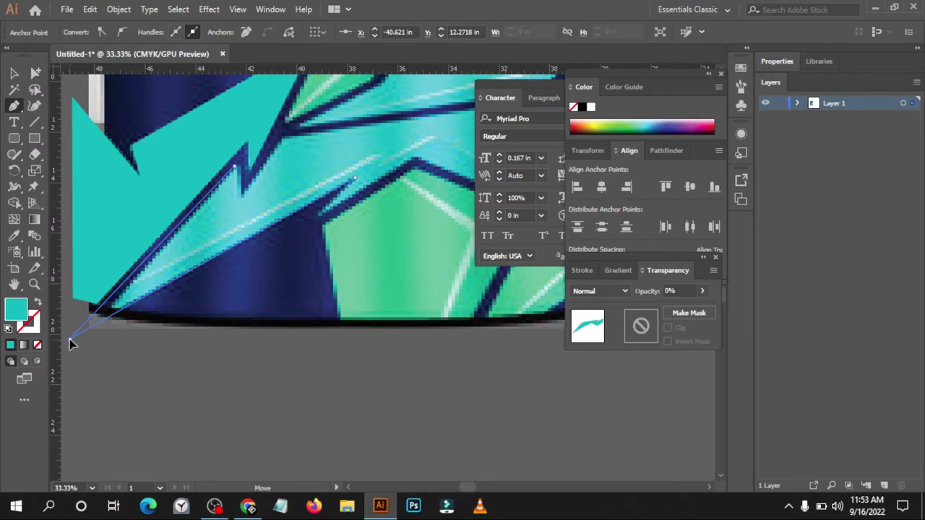
pyautogui.moveTo(69, 339)
pyautogui.mouseDown()
pyautogui.moveTo(159, 389)
pyautogui.moveTo(227, 326)
pyautogui.moveTo(220, 333)
pyautogui.mouseUp()
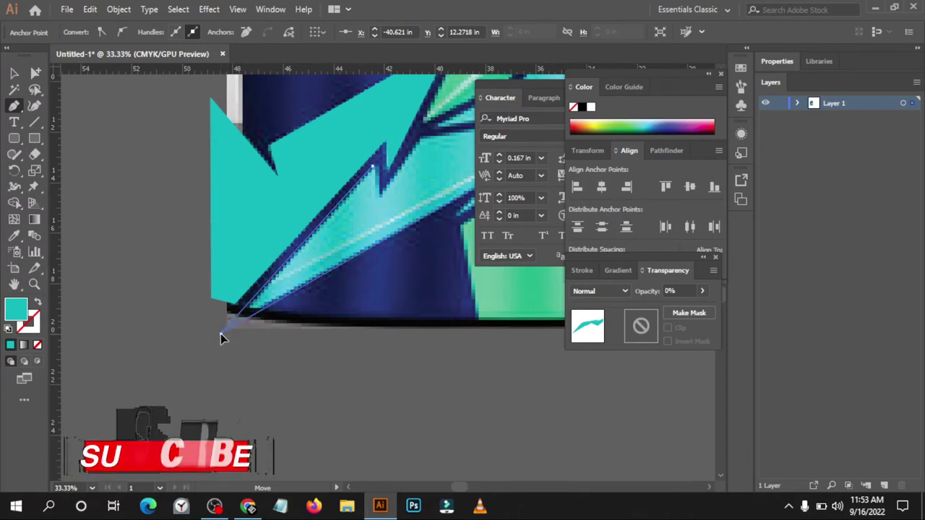
pyautogui.hotkey('ctrl', '=')
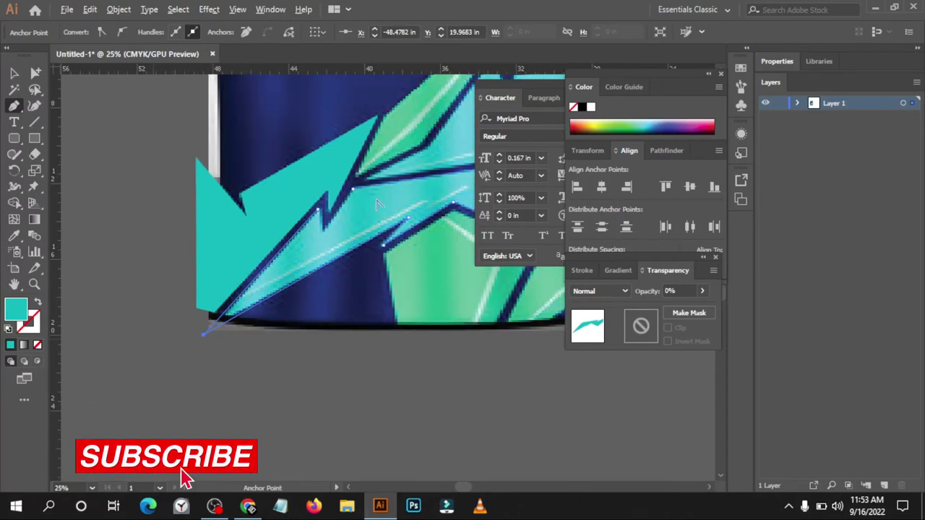
pyautogui.hotkey('ctrl', '=')
pyautogui.scroll(-2, 348, 217)
pyautogui.scroll(2, 315, 181)
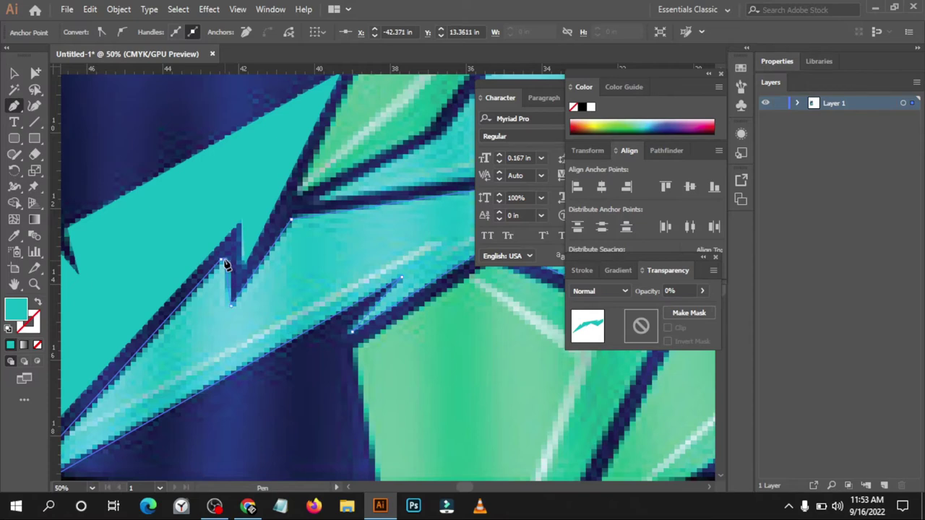
# Raise the lower lightning shape's opacity to 100%.
pyautogui.keyDown('alt'); pyautogui.scroll(-2, 242, 339); pyautogui.keyUp('alt')
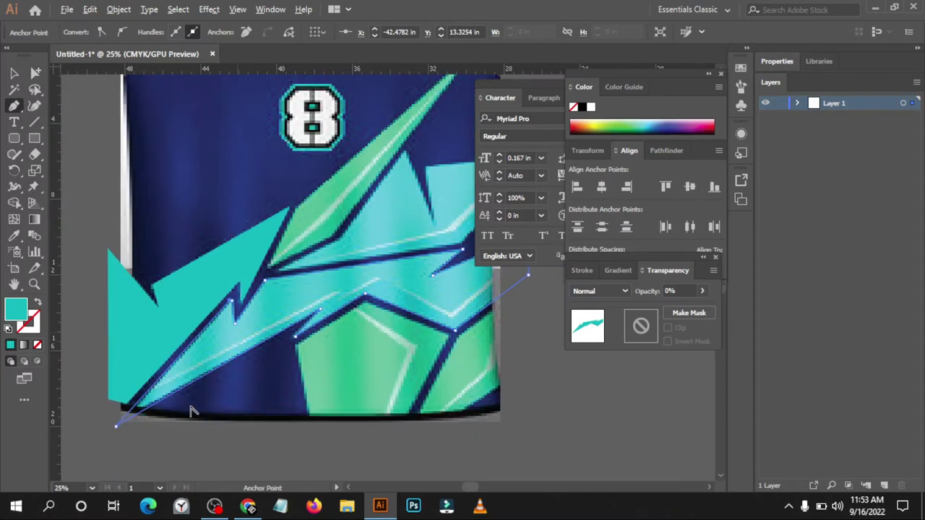
pyautogui.click(701, 291)
pyautogui.moveTo(653, 308); pyautogui.dragTo(814, 322)
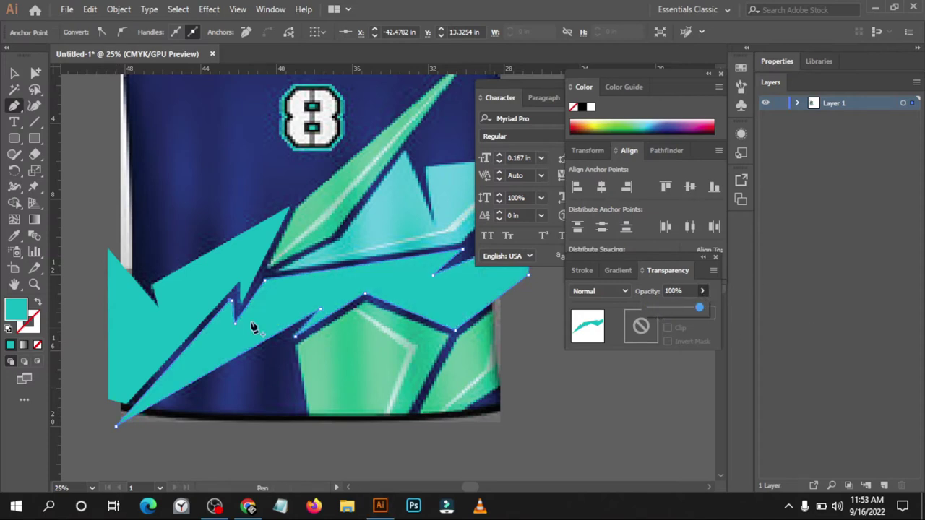
pyautogui.keyDown('alt'); pyautogui.scroll(-1, 153, 323); pyautogui.keyUp('alt')
pyautogui.keyDown('alt'); pyautogui.scroll(1, 241, 391); pyautogui.keyUp('alt')
# Deselect the finished lower lightning shape.
pyautogui.press('v')
pyautogui.click(237, 398)
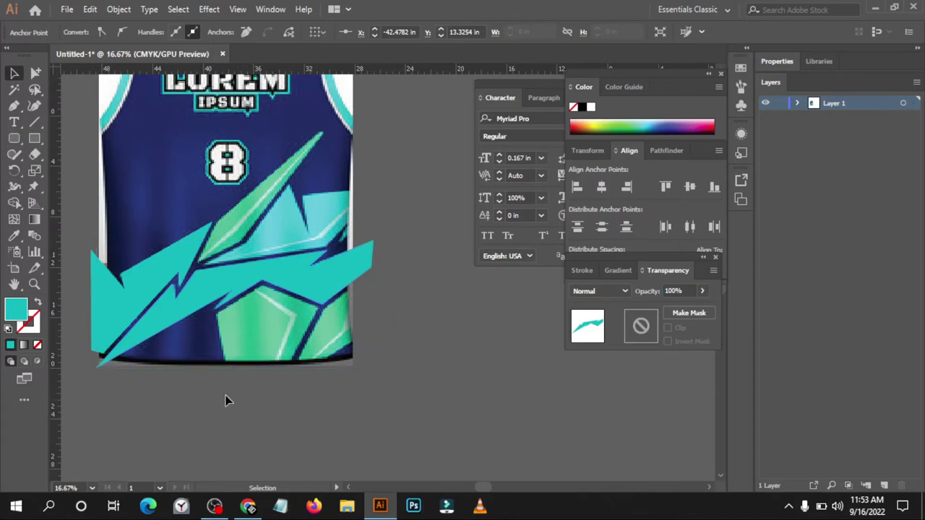
pyautogui.keyDown('alt'); pyautogui.scroll(1, 190, 378); pyautogui.keyUp('alt')
pyautogui.scroll(1, 190, 381)
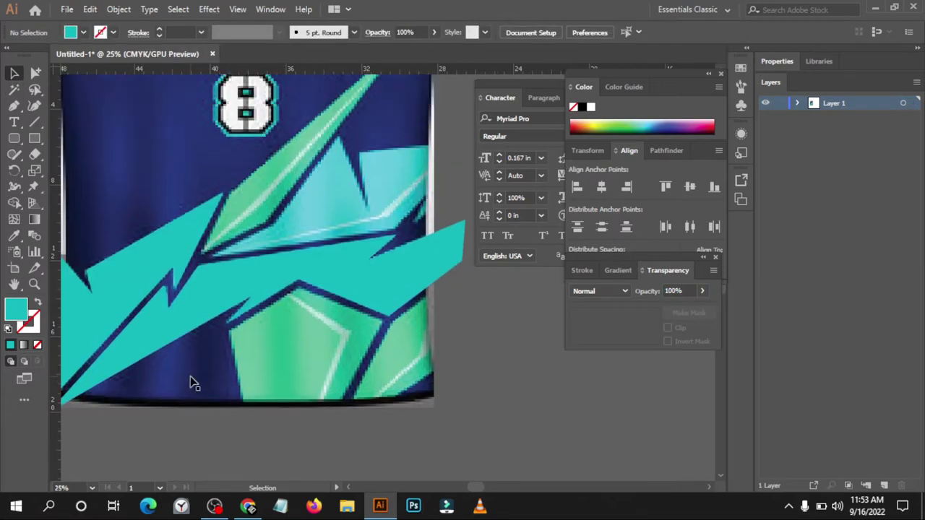
pyautogui.keyDown('alt'); pyautogui.scroll(-1, 190, 381); pyautogui.keyUp('alt')
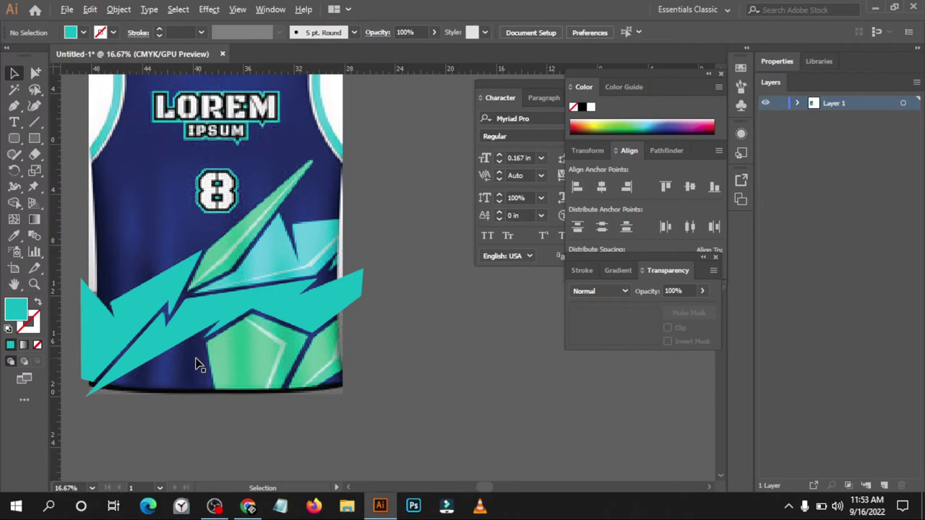
# Start tracing the upper panel with Pen corners from its left side up to its tip and notch.
pyautogui.press('p')
pyautogui.keyDown('alt'); pyautogui.scroll(2, 206, 294); pyautogui.keyUp('alt')
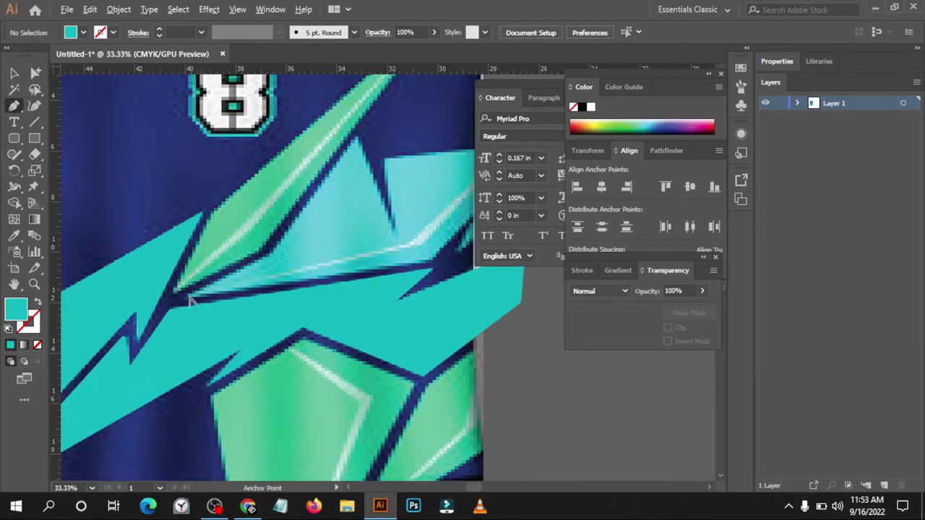
pyautogui.click(189, 301)
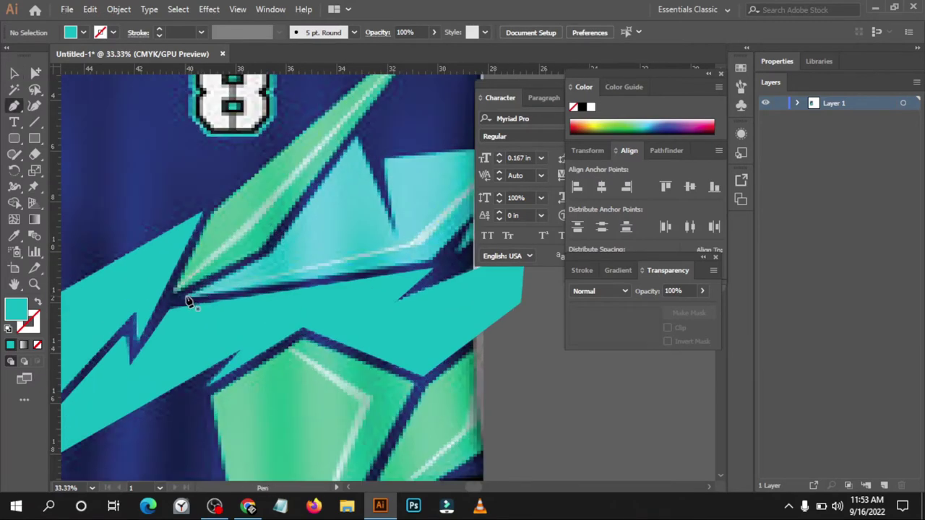
pyautogui.click(269, 261)
pyautogui.click(355, 140)
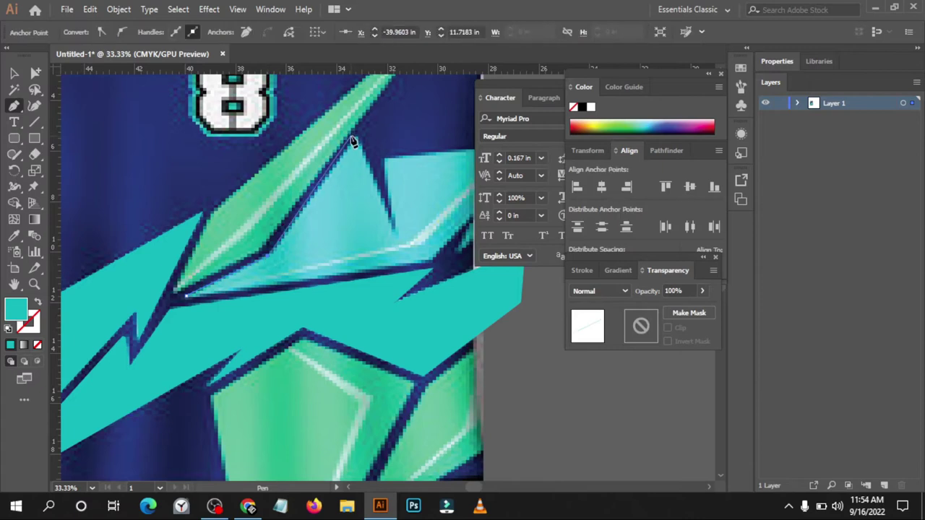
pyautogui.click(358, 141)
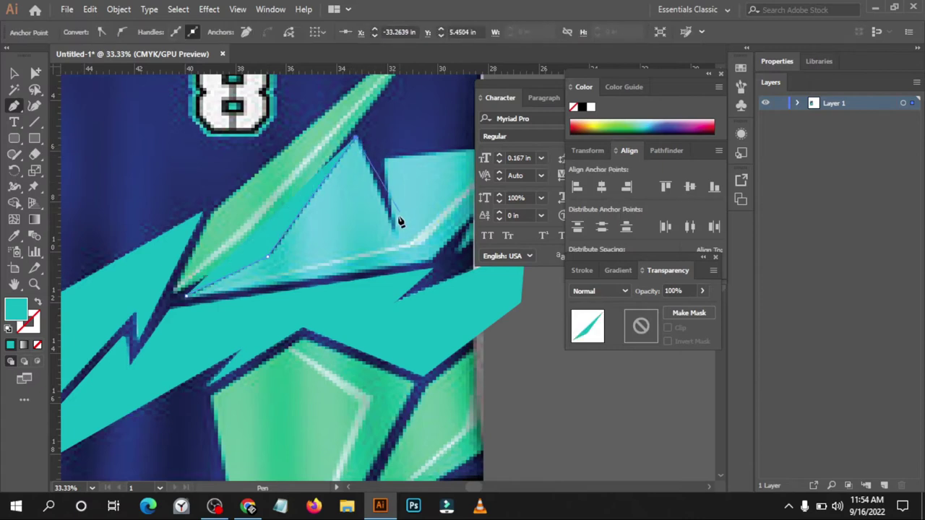
pyautogui.click(394, 234)
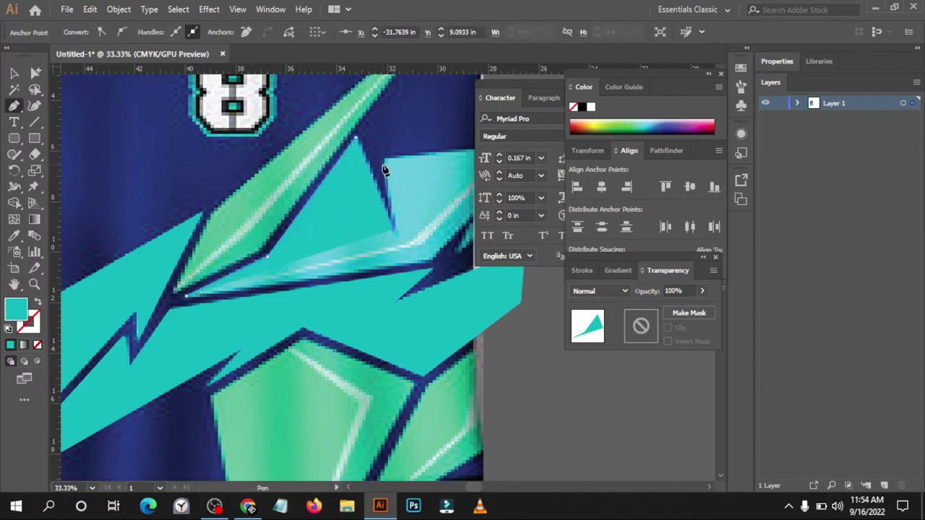
pyautogui.click(385, 163)
# Add the panel's upper-right and right-edge corners and close the outline at its start.
pyautogui.hscroll(1, 383, 167)
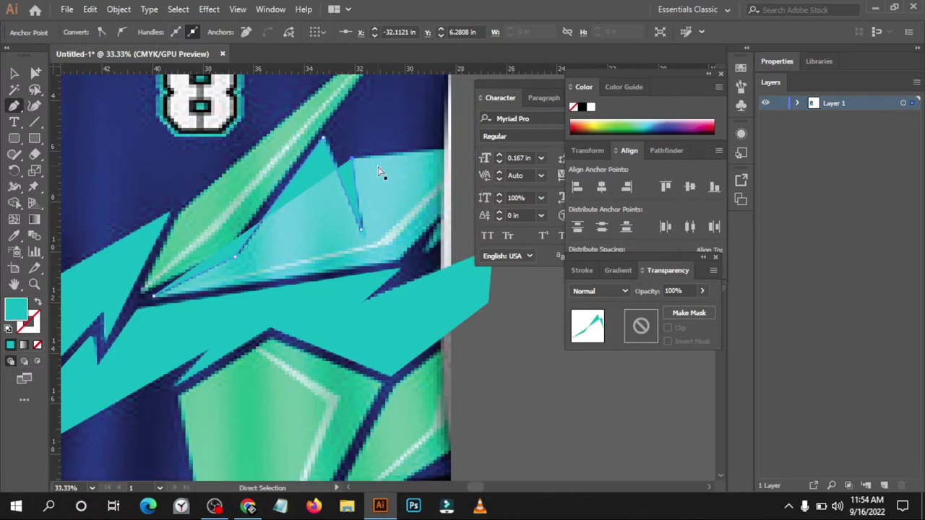
pyautogui.click(461, 150)
pyautogui.click(457, 208)
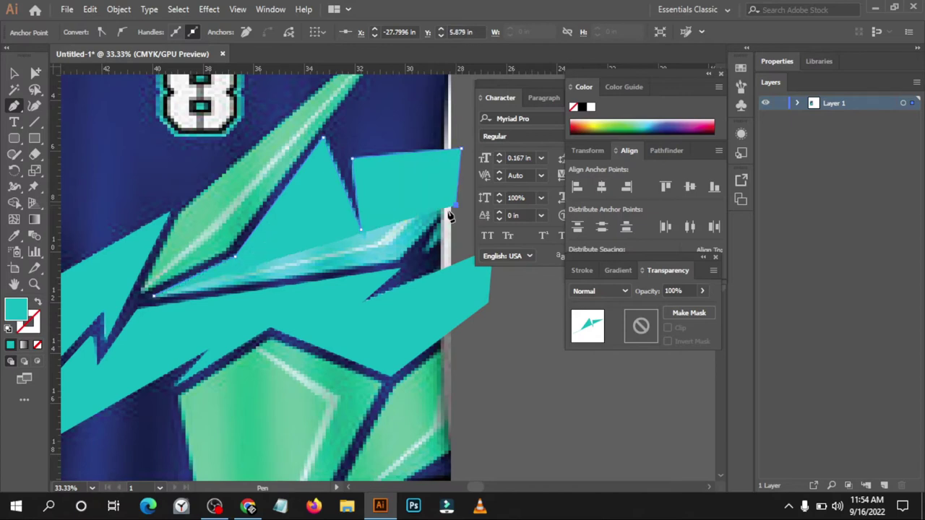
pyautogui.click(402, 261)
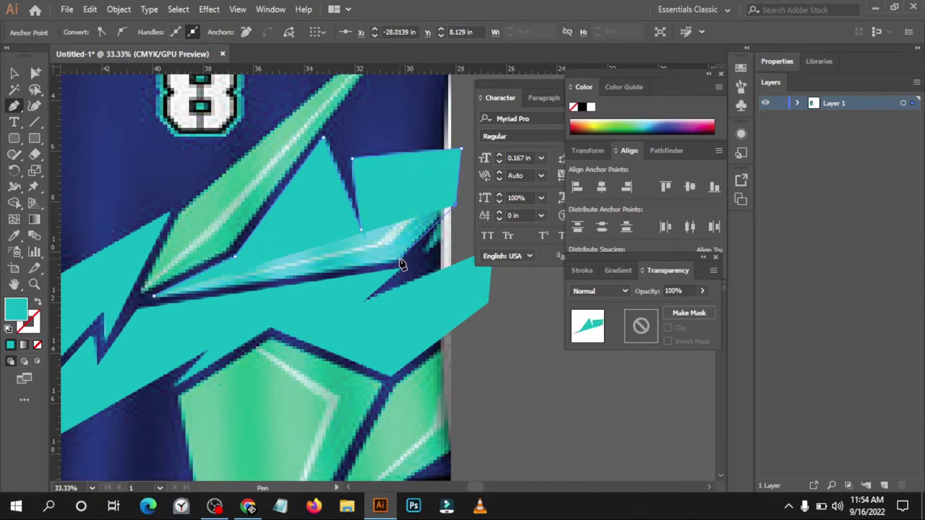
pyautogui.click(402, 261)
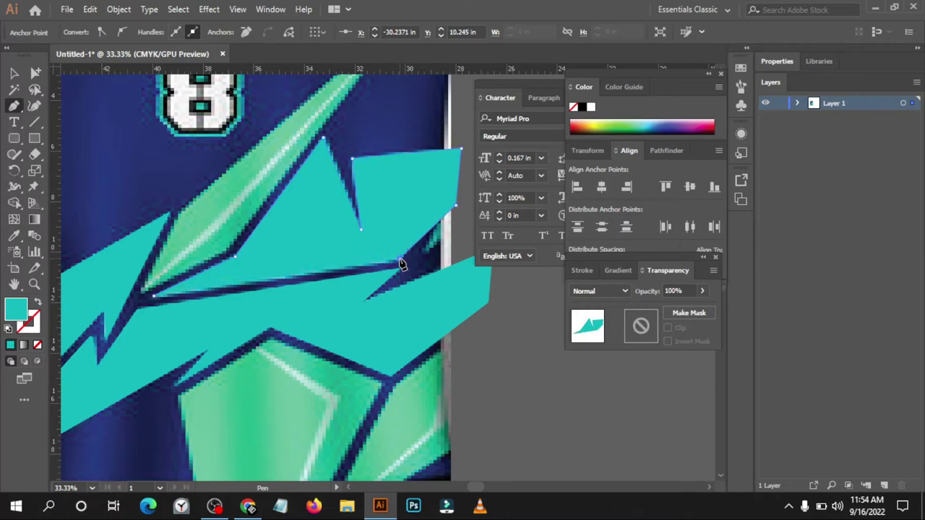
pyautogui.click(155, 299)
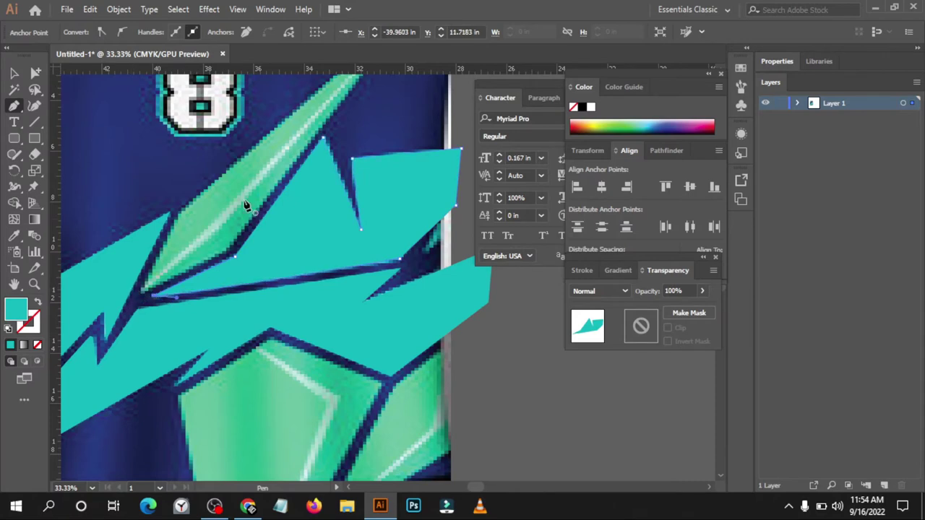
# Draw a small teal triangle in the notch by the right edge and deselect it.
pyautogui.click(455, 214)
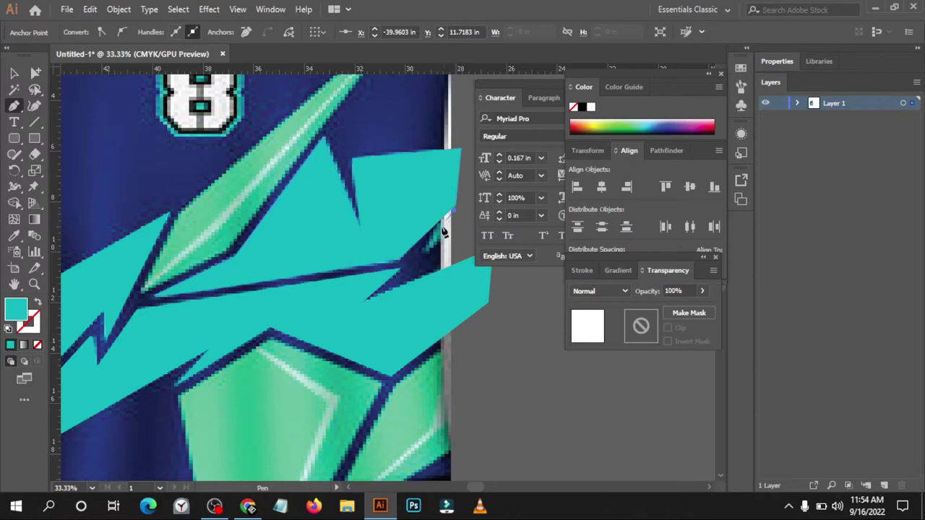
pyautogui.click(422, 253)
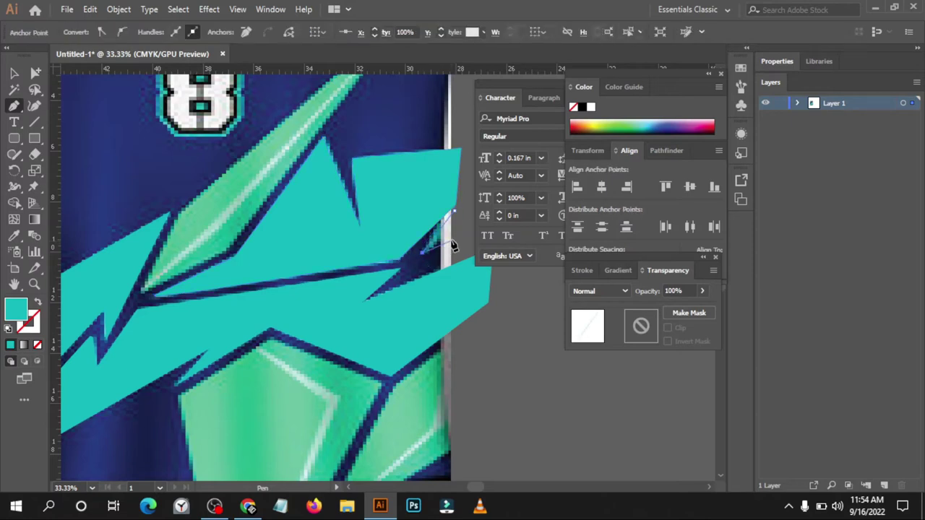
pyautogui.click(454, 212)
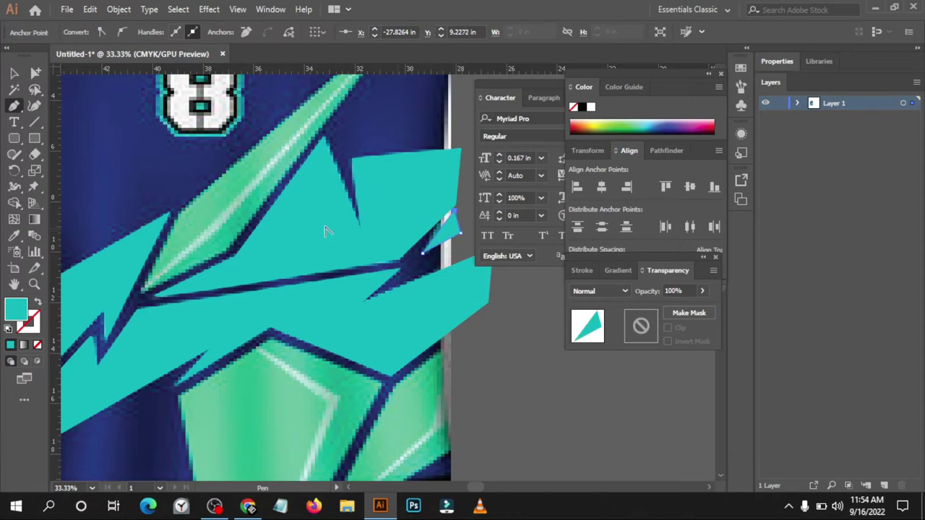
pyautogui.scroll(-2, 324, 231)
pyautogui.click(13, 73)
pyautogui.click(512, 344)
# Trace the five-corner pentagon panel below the lightning as a closed Pen path.
pyautogui.click(407, 352)
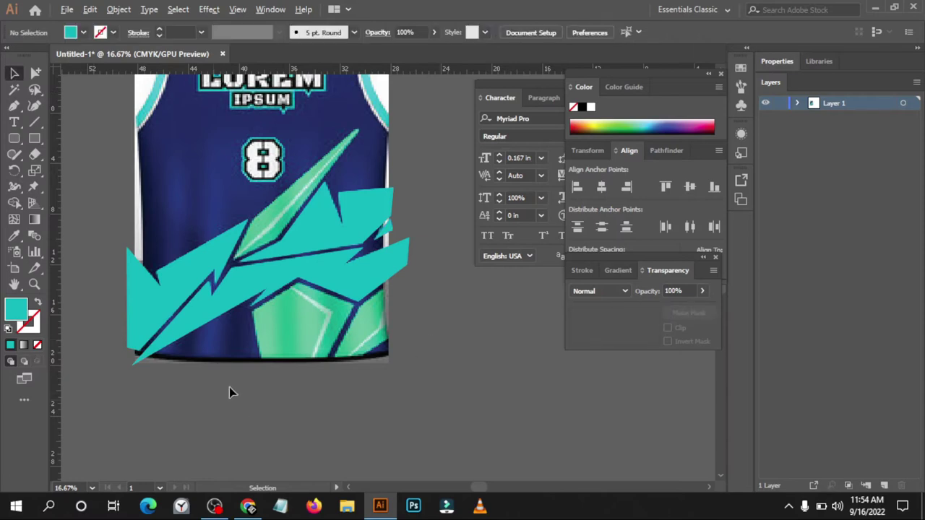
pyautogui.scroll(1, 240, 385)
pyautogui.press('p')
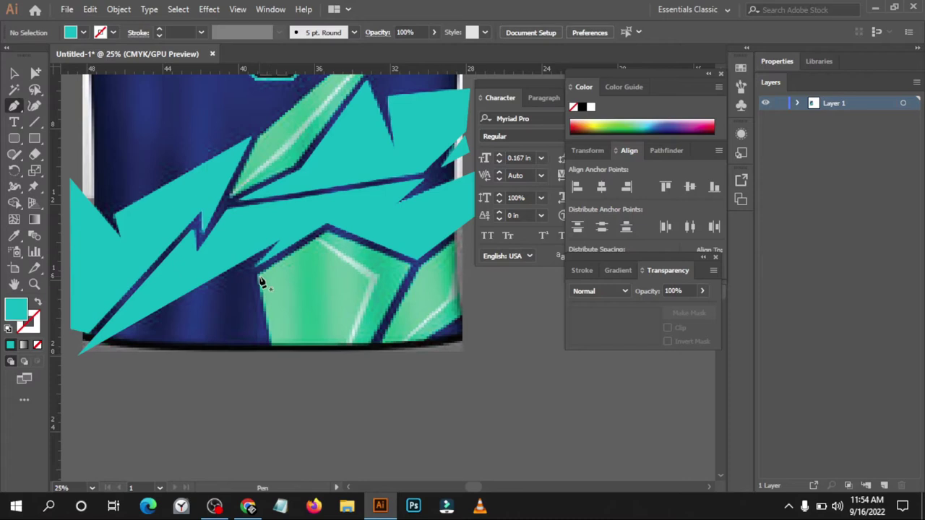
pyautogui.click(260, 278)
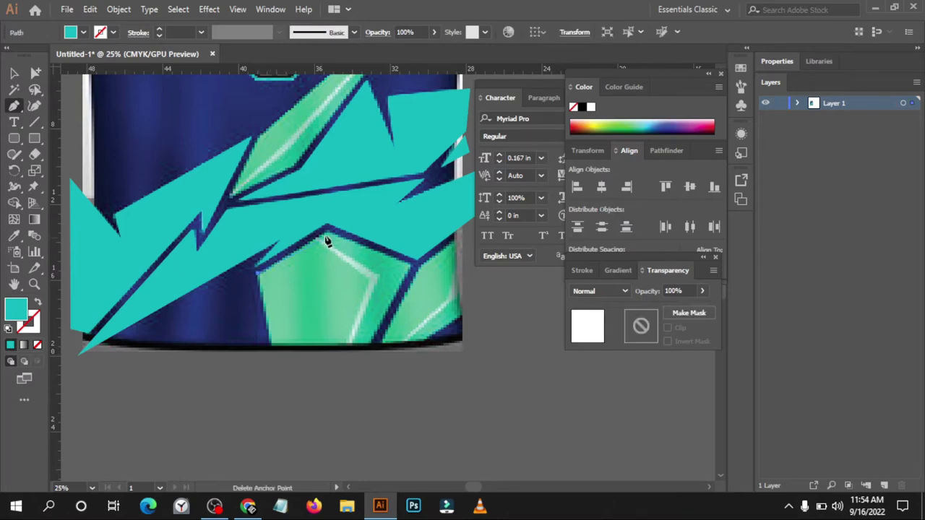
pyautogui.click(394, 264)
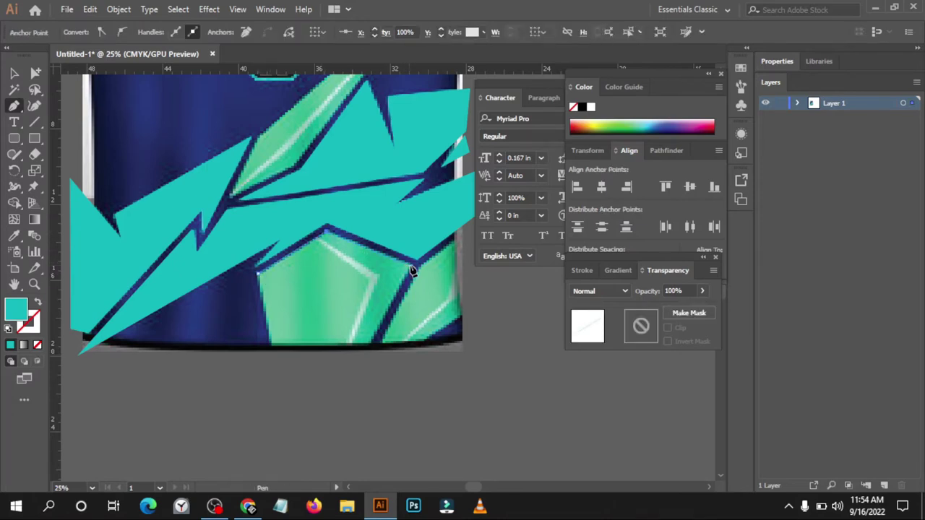
pyautogui.moveTo(409, 269); pyautogui.dragTo(359, 373)
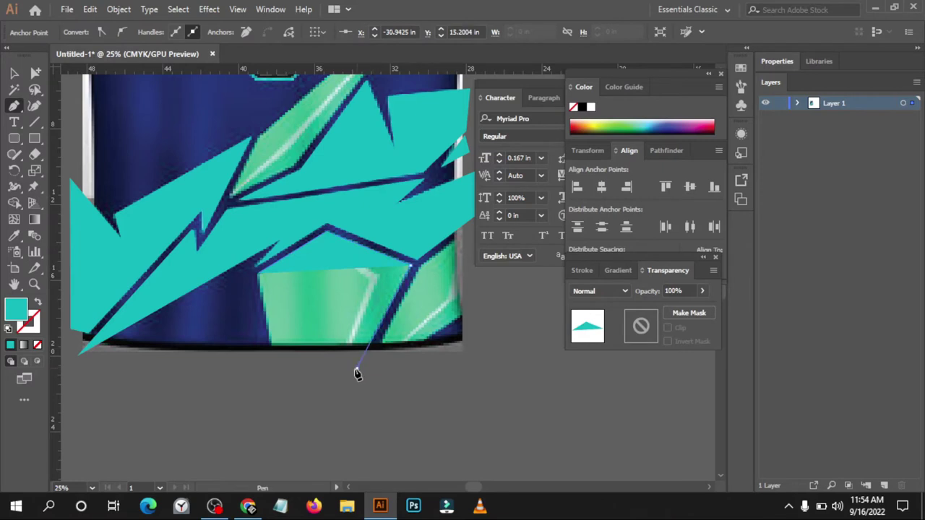
pyautogui.click(356, 370)
pyautogui.click(273, 374)
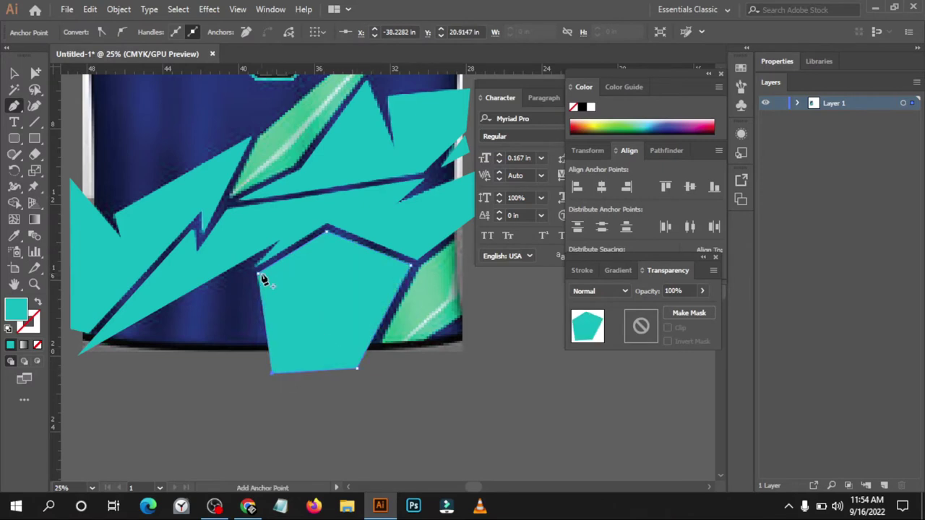
pyautogui.click(258, 274)
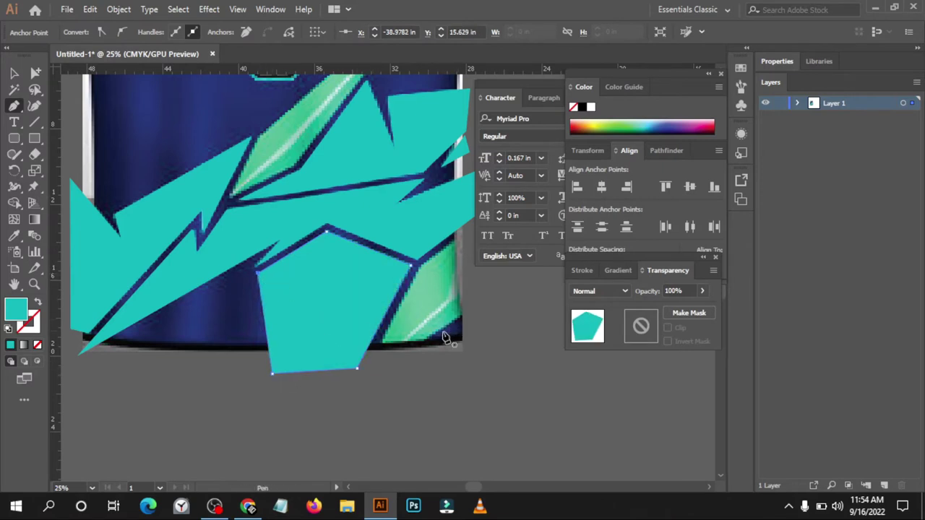
# Fill the pentagon with the reference's mint green using the Eyedropper.
pyautogui.hscroll(2, 314, 315)
pyautogui.click(14, 73)
pyautogui.click(15, 237)
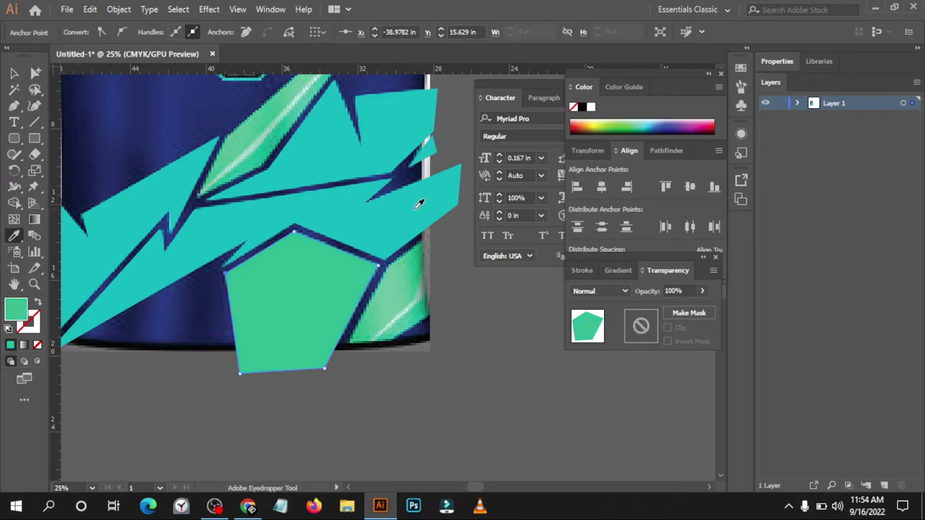
pyautogui.keyDown('alt'); pyautogui.scroll(-2, 186, 221); pyautogui.keyUp('alt')
pyautogui.press('p')
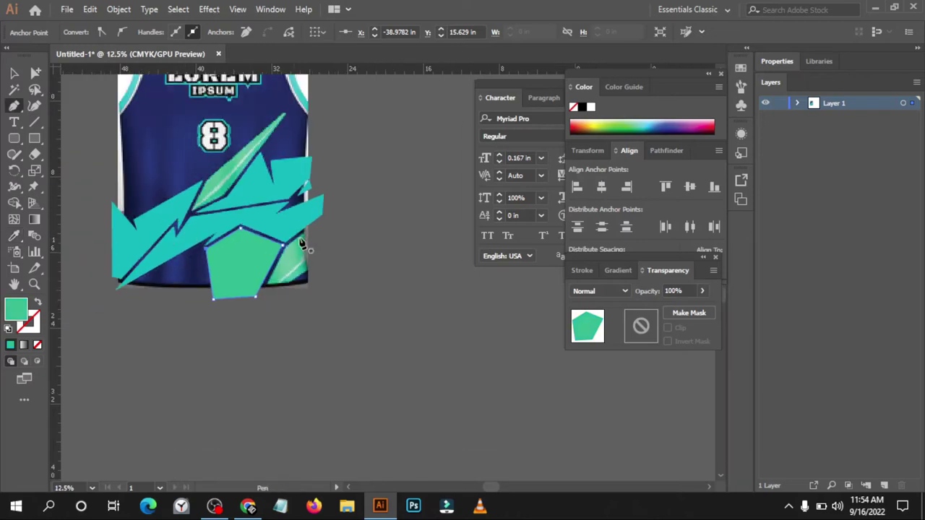
pyautogui.keyDown('alt'); pyautogui.scroll(2, 302, 246); pyautogui.keyUp('alt')
pyautogui.keyDown('alt'); pyautogui.scroll(2, 302, 245); pyautogui.keyUp('alt')
# Trace the lower-right green side panel's corners down to its bottom, nudging the last one left.
pyautogui.click(336, 156)
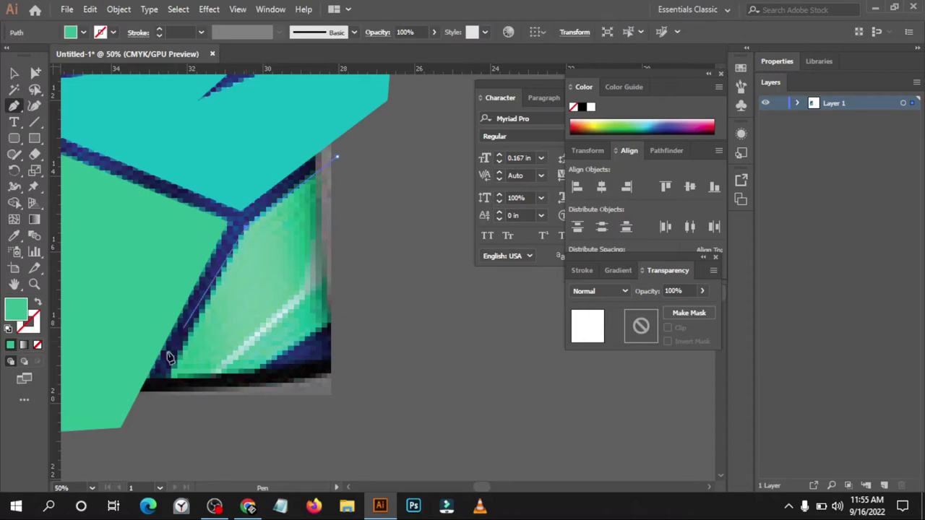
pyautogui.click(153, 424)
pyautogui.click(145, 423)
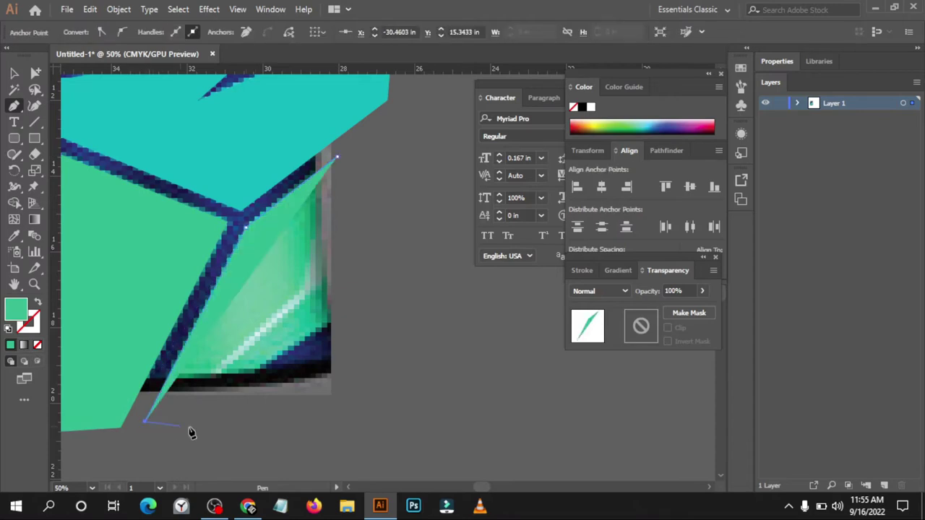
pyautogui.click(198, 424)
pyautogui.press('ctrl')
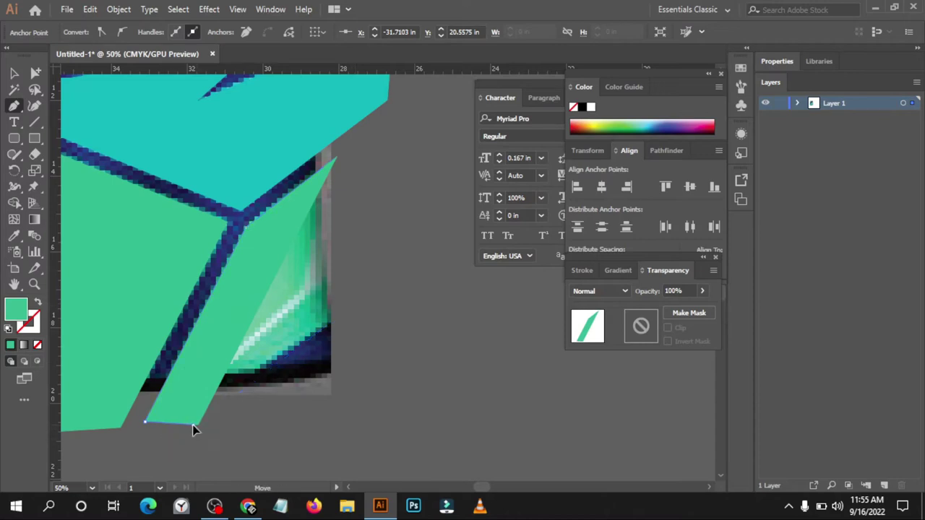
pyautogui.moveTo(198, 424); pyautogui.dragTo(190, 425)
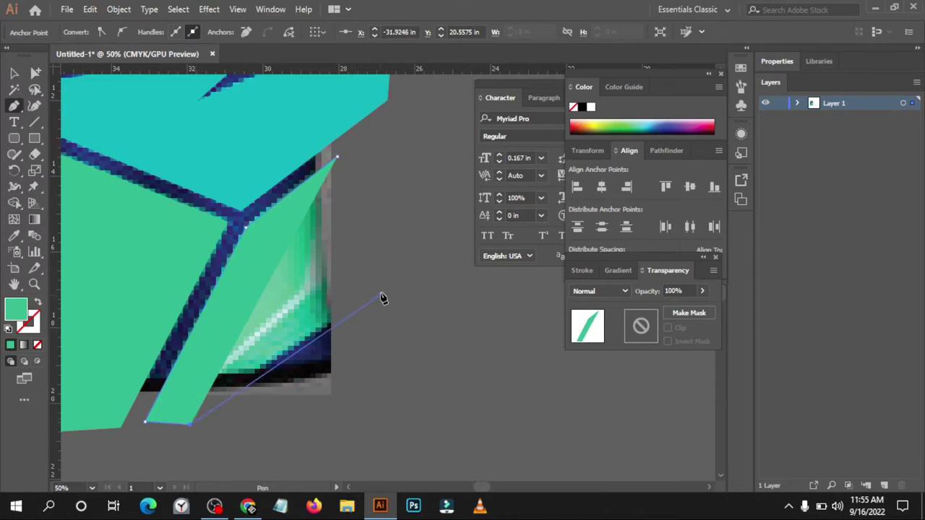
# Raise the bottom-right anchor slightly, add a right-side corner, and close the panel path.
pyautogui.press('ctrl')
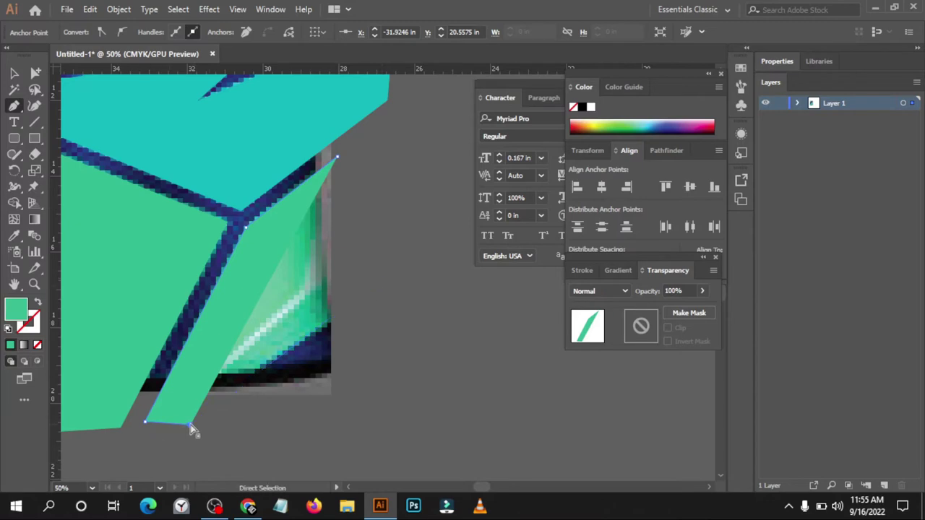
pyautogui.moveTo(185, 424); pyautogui.dragTo(185, 420)
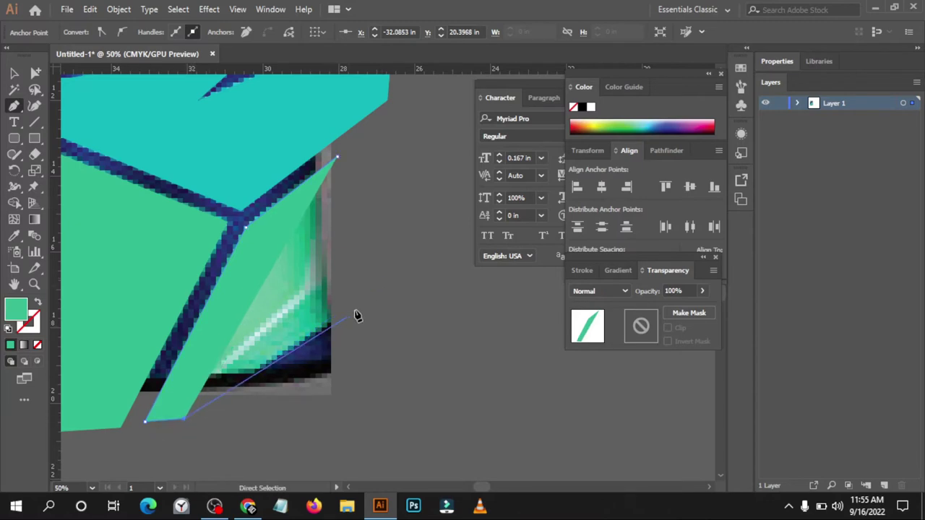
pyautogui.click(369, 299)
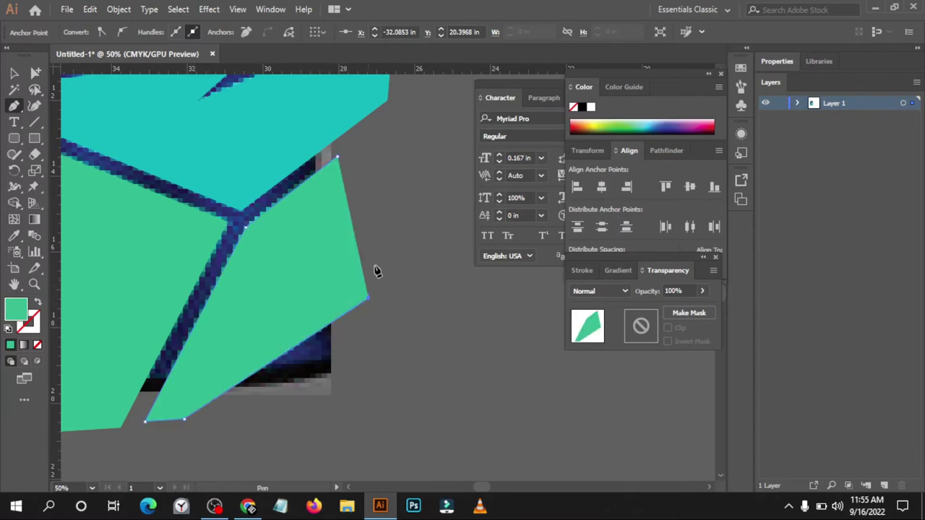
pyautogui.click(337, 158)
pyautogui.scroll(-2, 383, 267)
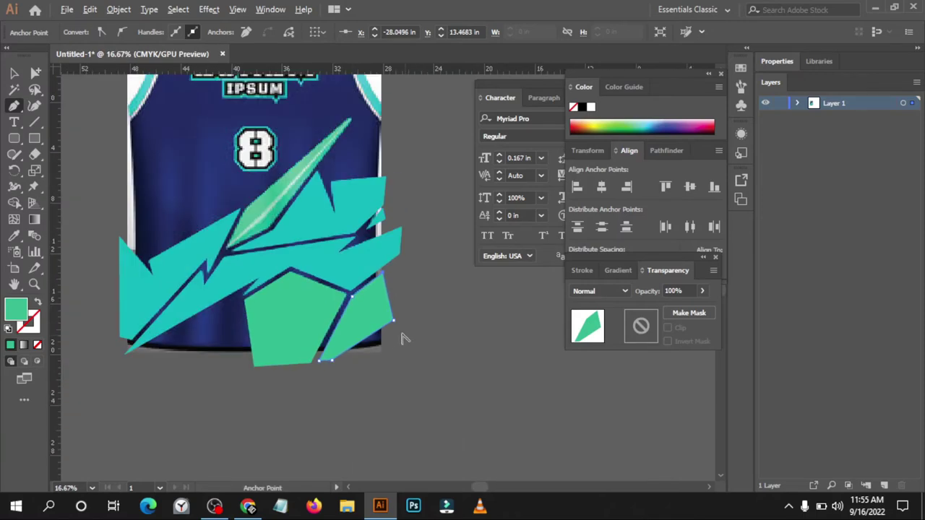
pyautogui.scroll(1, 235, 195)
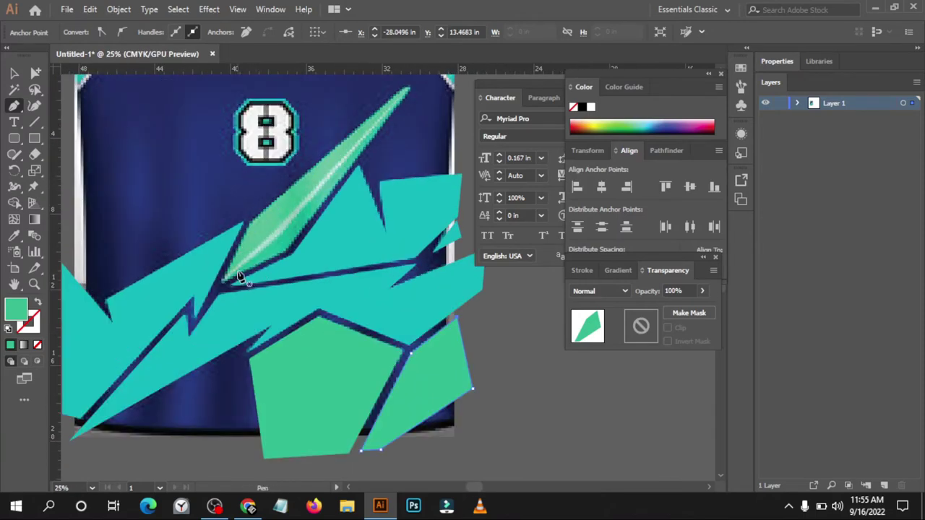
pyautogui.scroll(2, 242, 273)
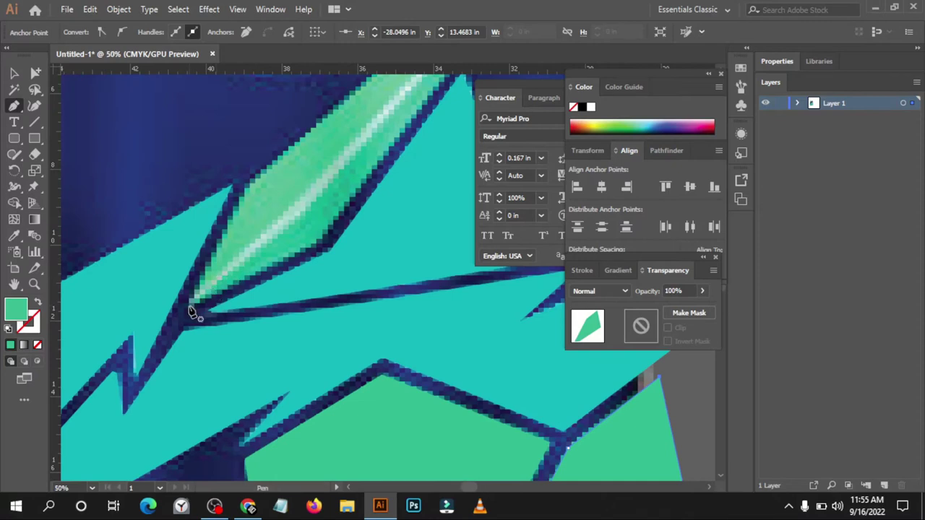
# Add the spike's tip, close it, narrow its lower edge, and deselect the green blade.
pyautogui.click(255, 184)
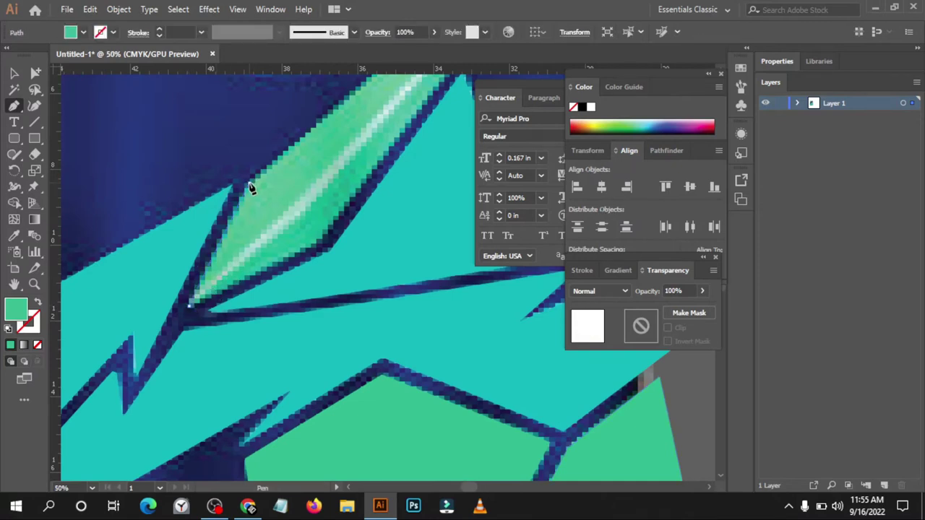
pyautogui.scroll(-2, 249, 188)
pyautogui.scroll(2, 289, 159)
pyautogui.click(395, 128)
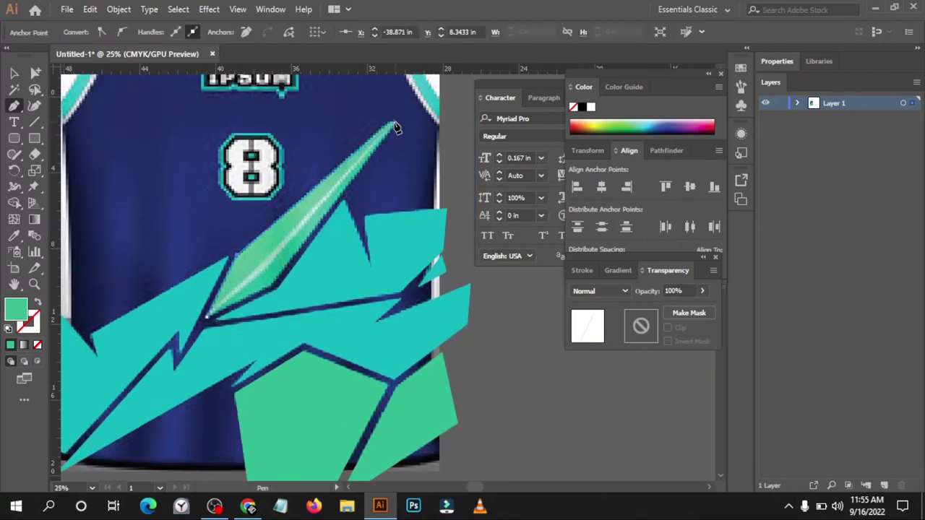
pyautogui.click(397, 128)
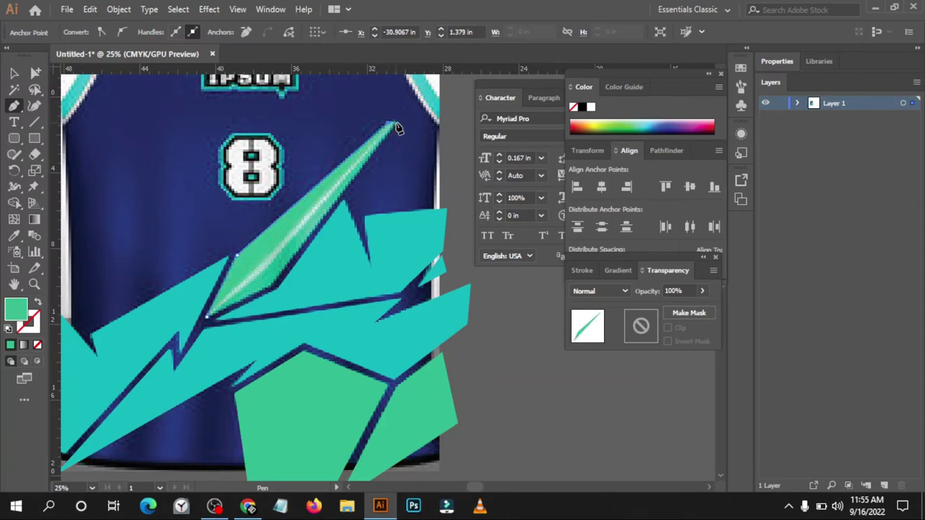
pyautogui.moveTo(372, 161); pyautogui.dragTo(340, 202)
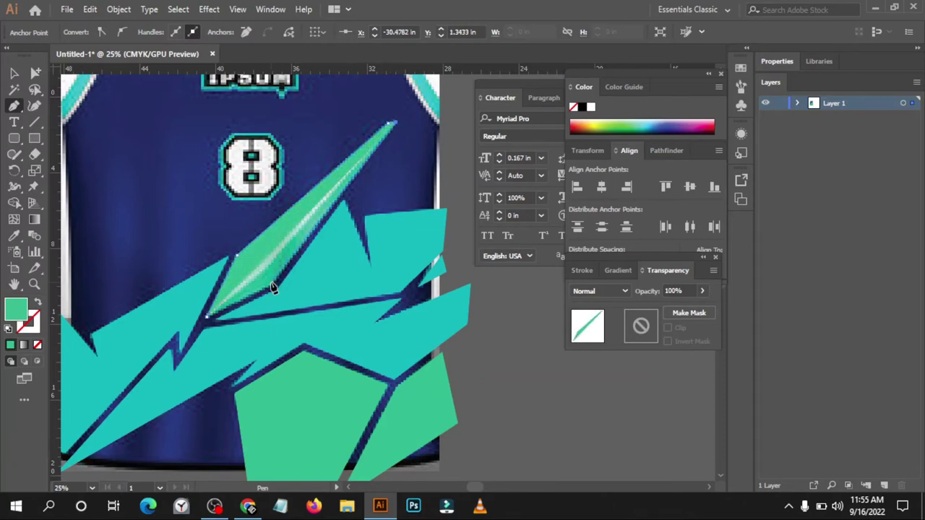
pyautogui.click(272, 289)
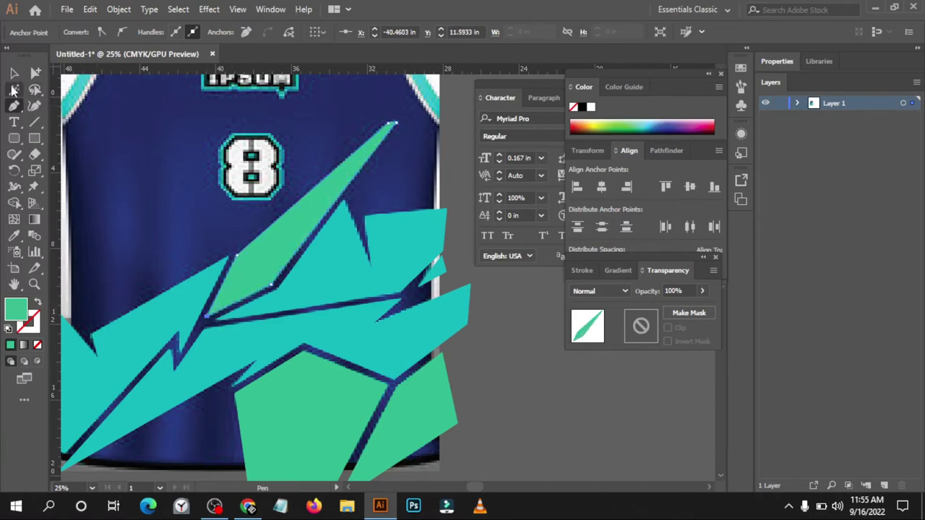
pyautogui.click(14, 73)
pyautogui.click(501, 324)
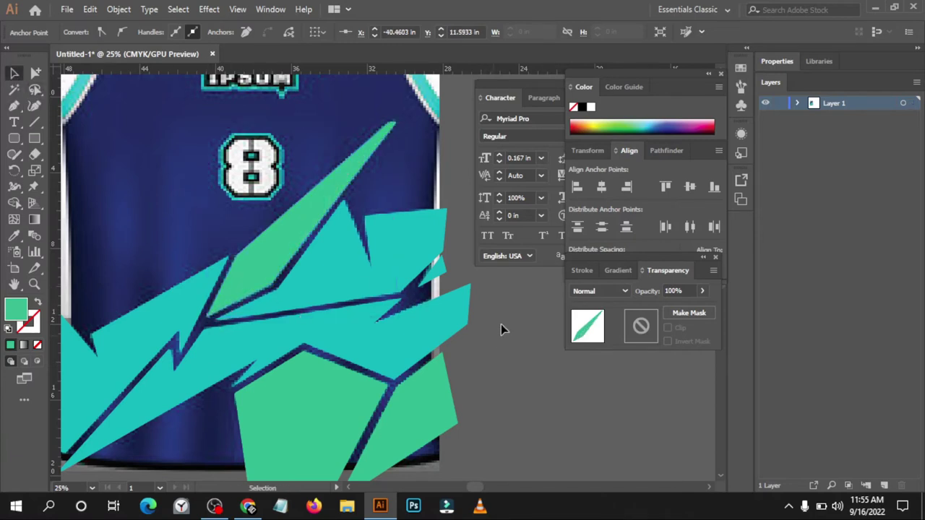
pyautogui.scroll(-2, 352, 306)
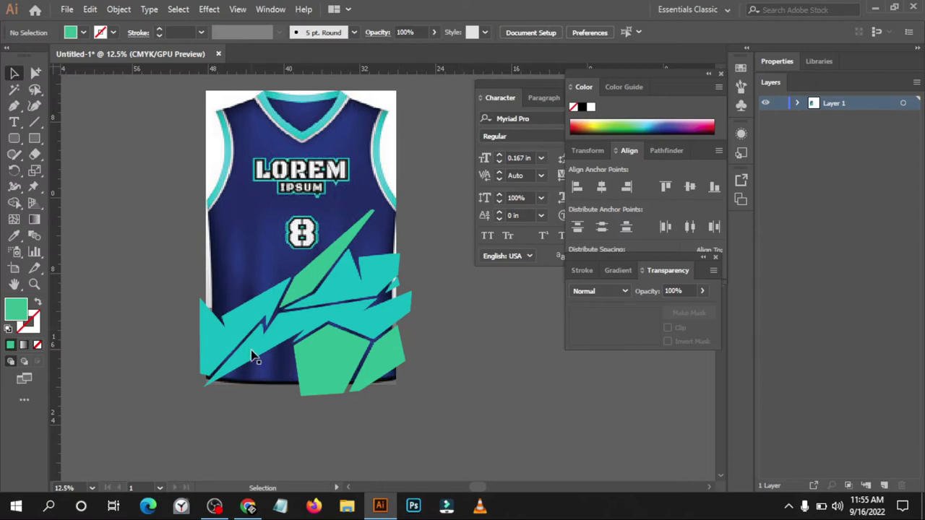
# Set the left teal lightning shape to 0% opacity and deselect it.
pyautogui.click(244, 321)
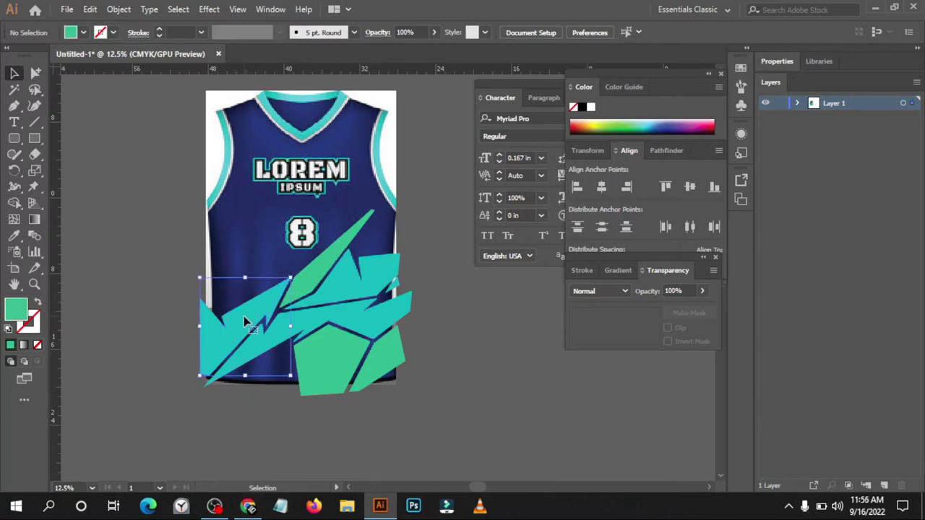
pyautogui.click(702, 291)
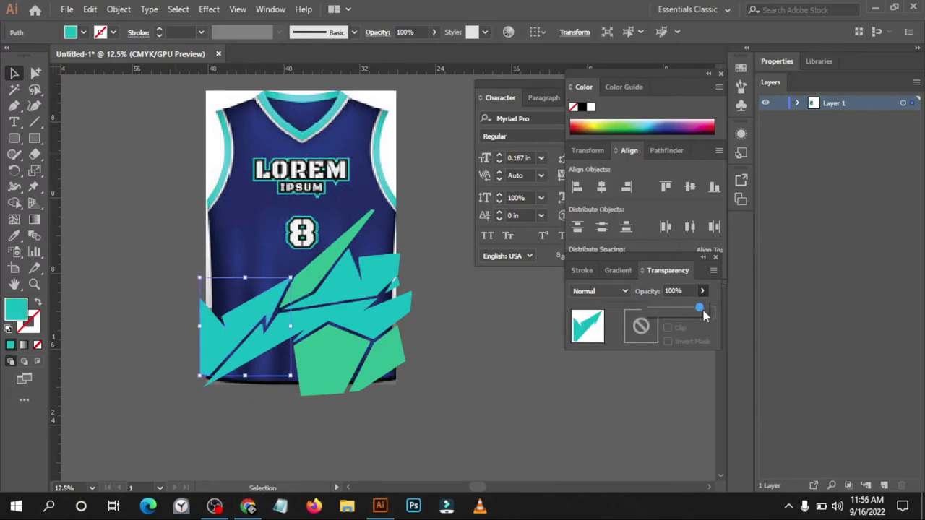
pyautogui.moveTo(702, 311); pyautogui.dragTo(599, 329)
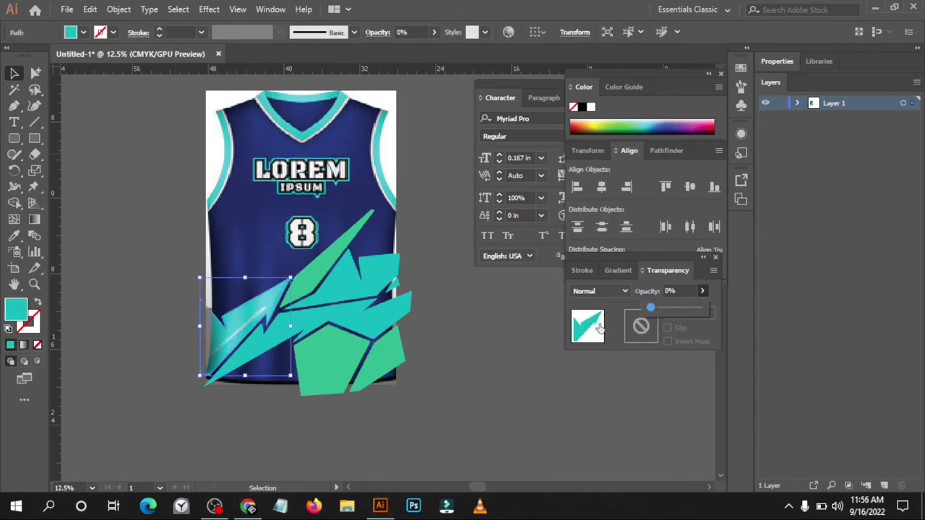
pyautogui.click(120, 266)
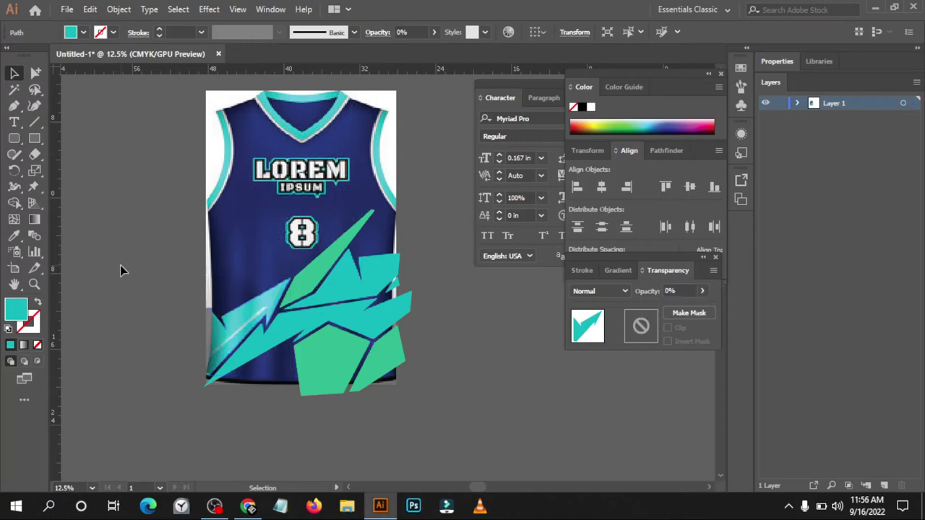
# Draw a straight two-point Pen line along the white highlight streak.
pyautogui.click(15, 106)
pyautogui.scroll(2, 153, 323)
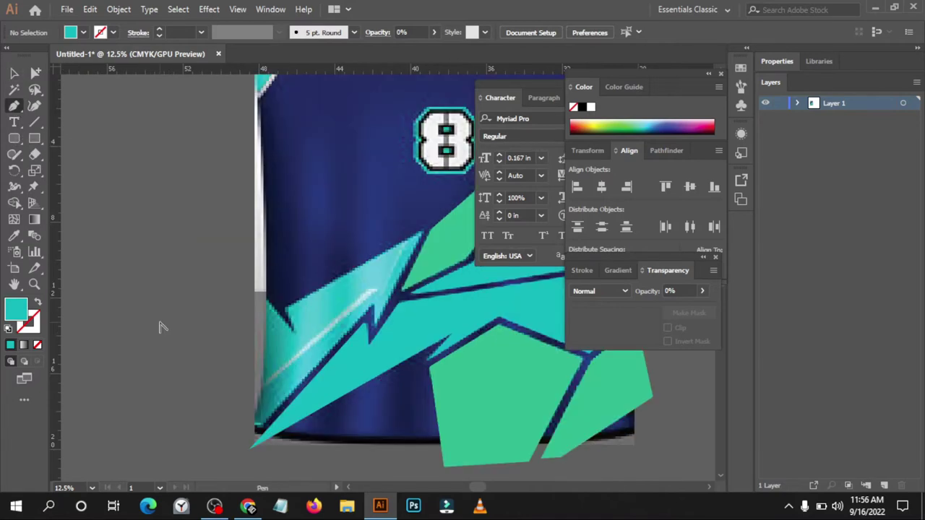
pyautogui.scroll(1, 401, 328)
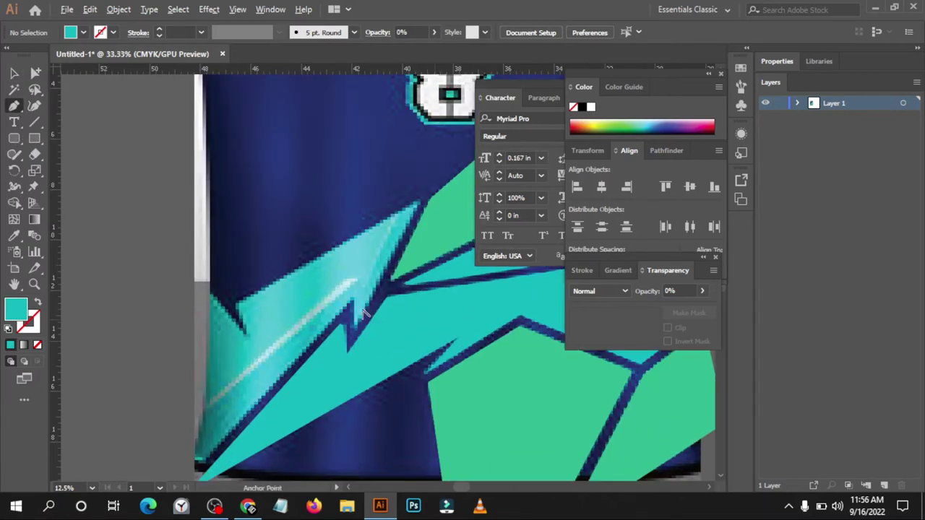
pyautogui.scroll(1, 362, 309)
pyautogui.scroll(-1, 345, 289)
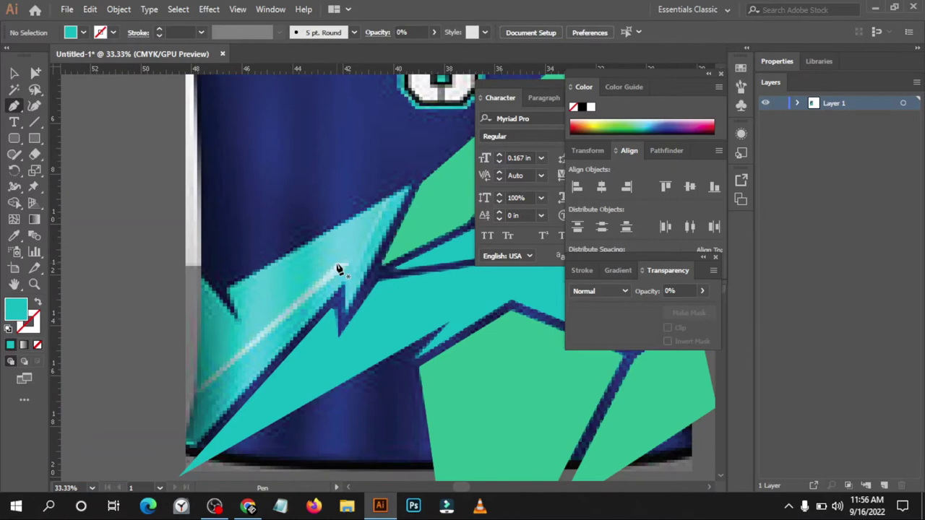
pyautogui.click(336, 263)
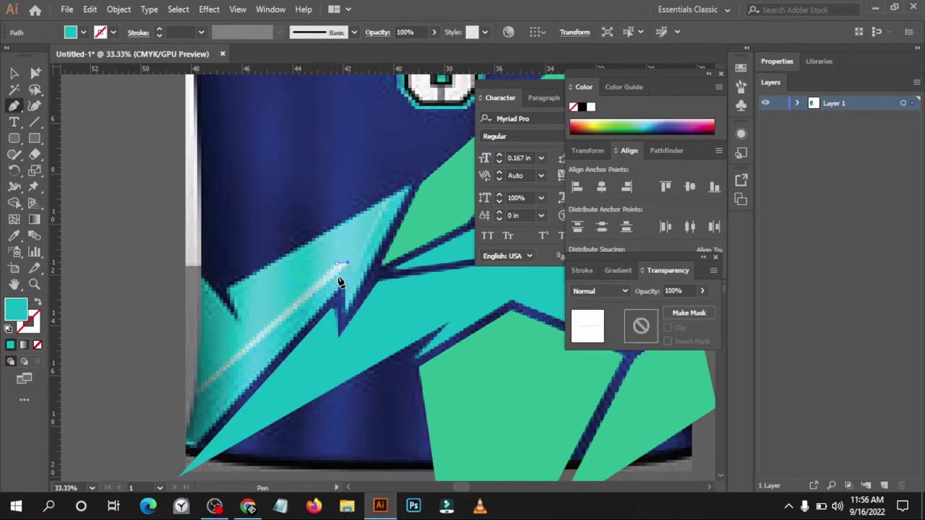
pyautogui.click(135, 460)
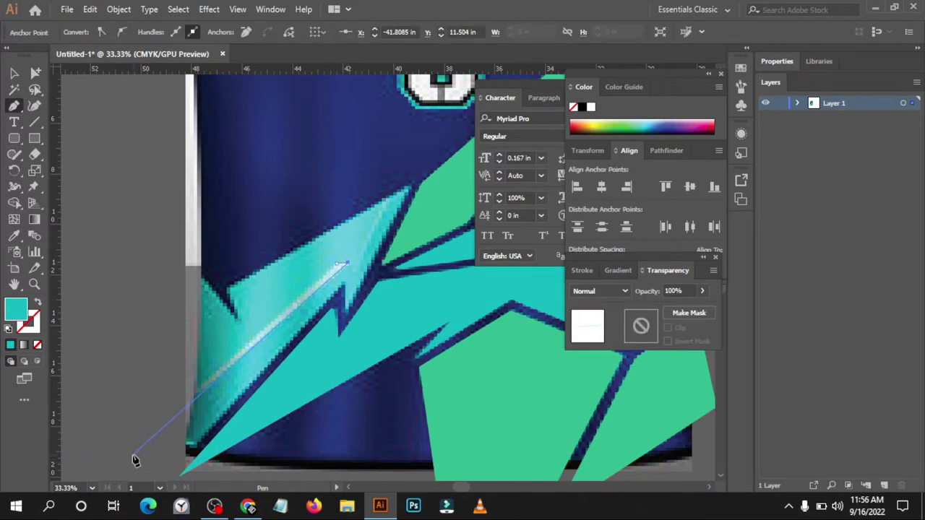
pyautogui.click(337, 265)
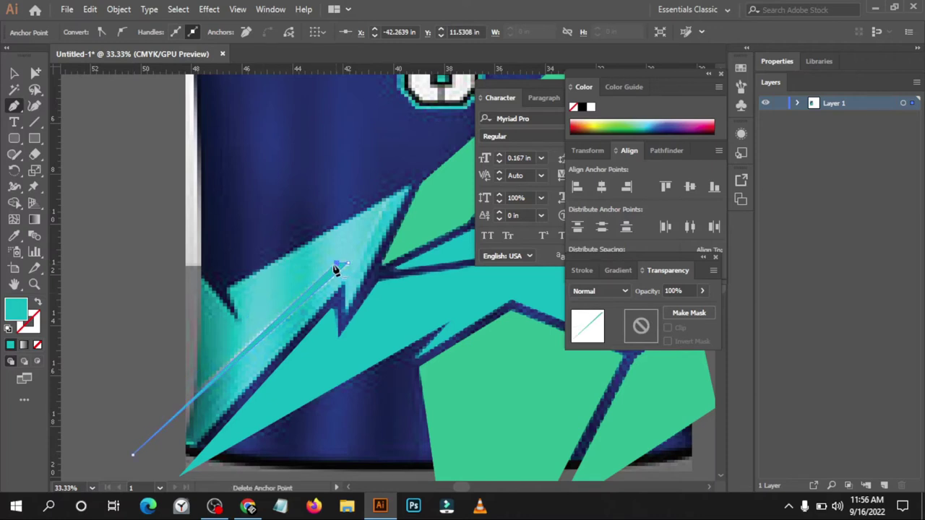
pyautogui.click(15, 73)
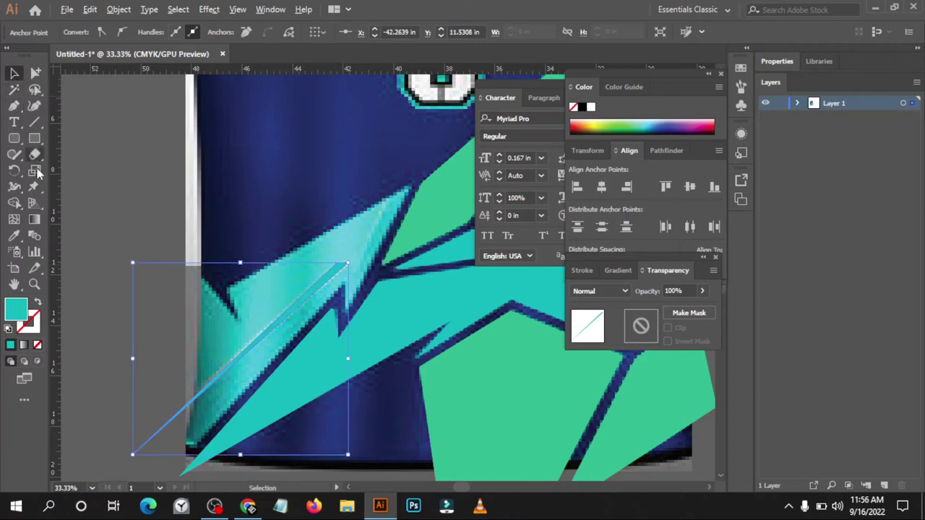
pyautogui.scroll(-1, 124, 153)
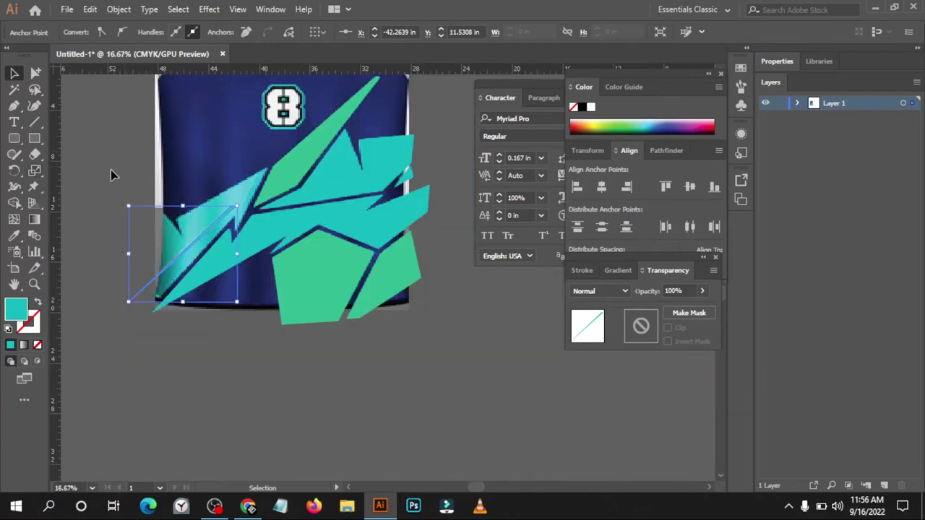
# Color the highlight line white (FFFFFF) and deselect it.
pyautogui.doubleClick(16, 309)
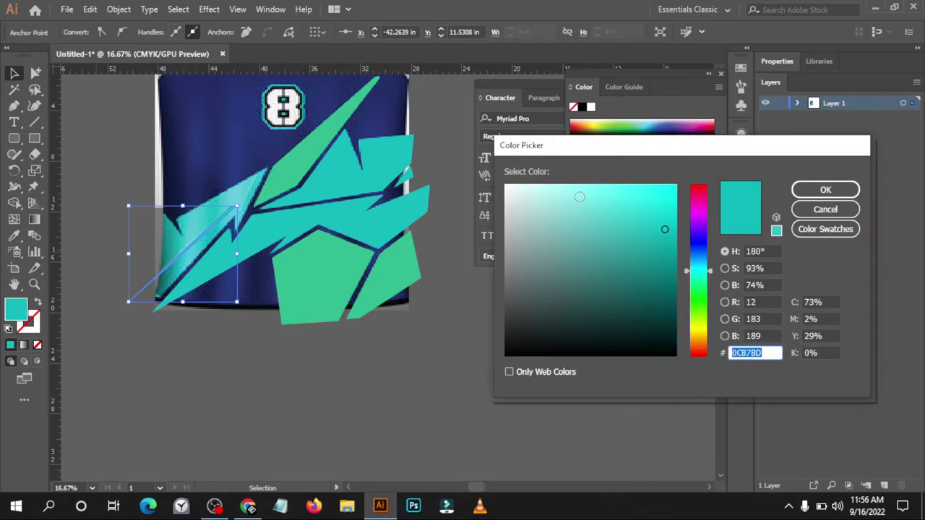
pyautogui.write('FFFFFF')
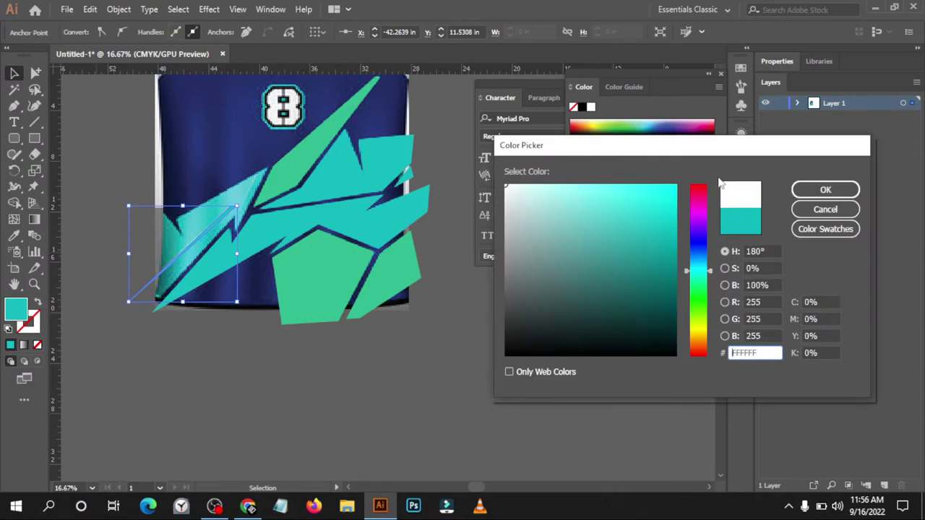
pyautogui.click(799, 186)
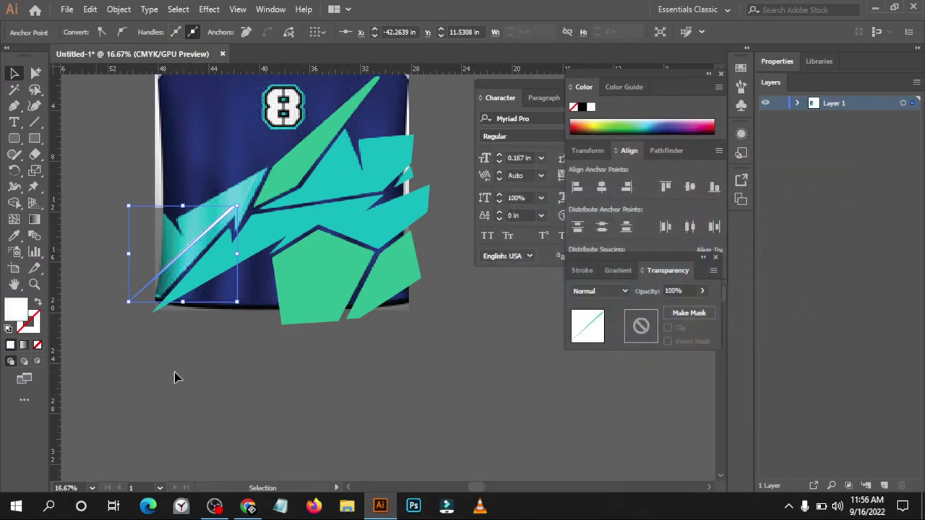
pyautogui.click(175, 372)
pyautogui.scroll(1, 195, 200)
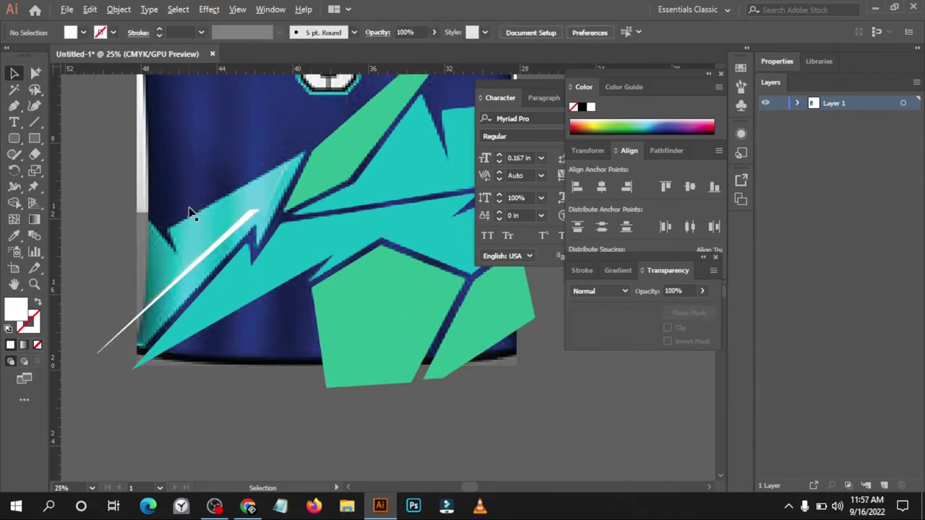
# Restore the left teal lightning shape to 100% opacity.
pyautogui.click(284, 189)
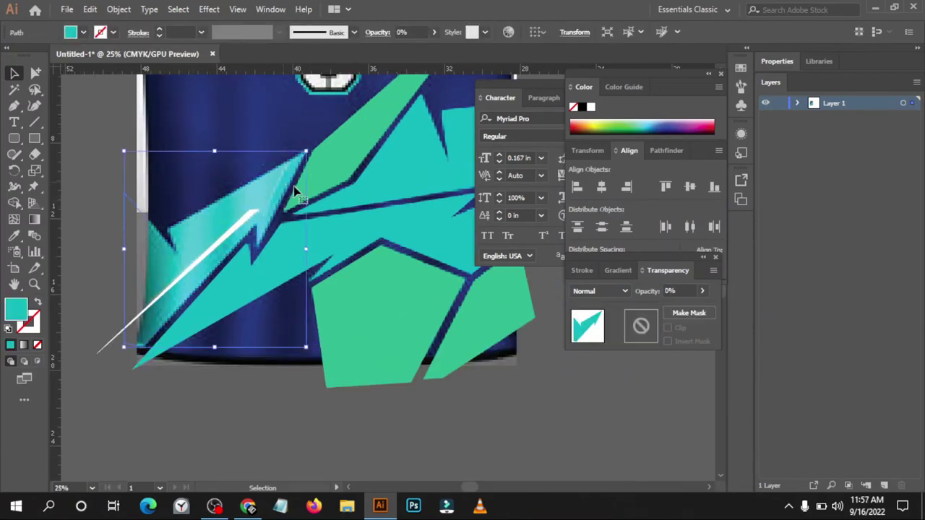
pyautogui.click(703, 291)
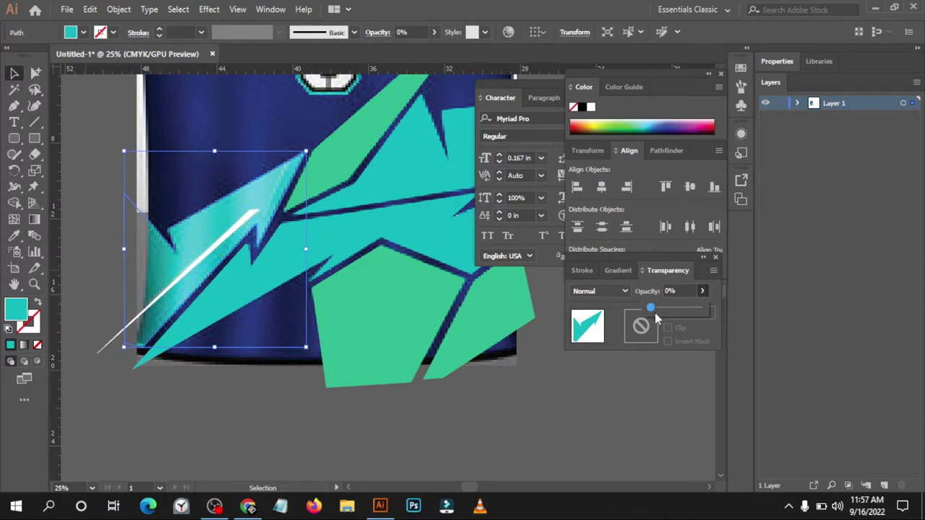
pyautogui.moveTo(651, 309); pyautogui.dragTo(710, 310)
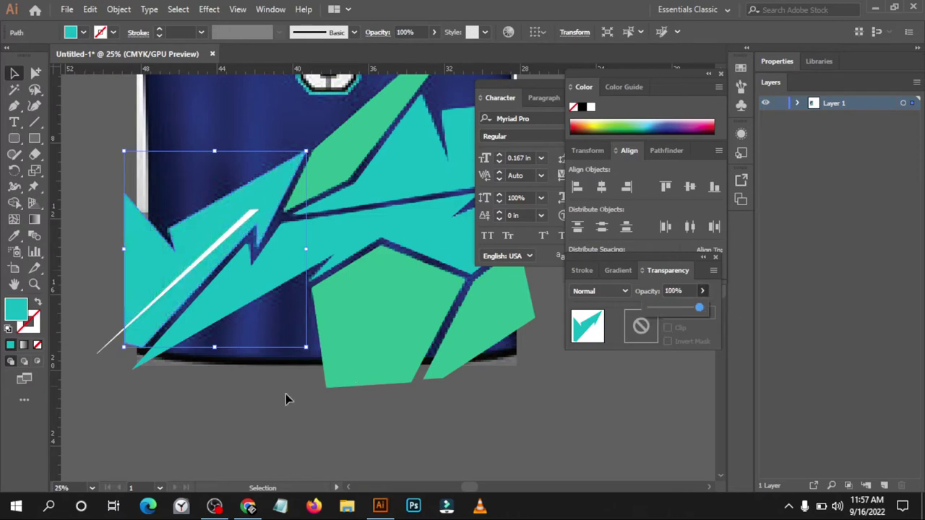
pyautogui.click(251, 411)
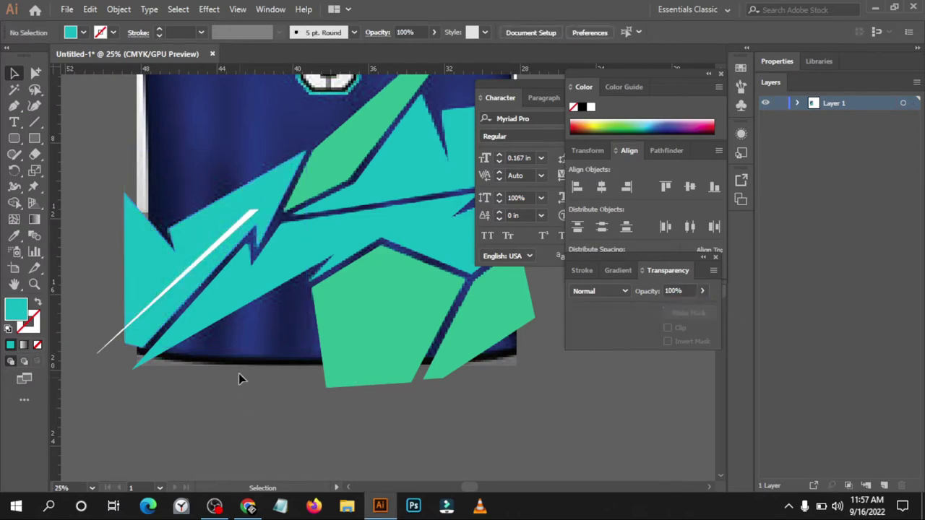
# Set the central teal lightning band to 0% opacity and deselect it.
pyautogui.click(242, 308)
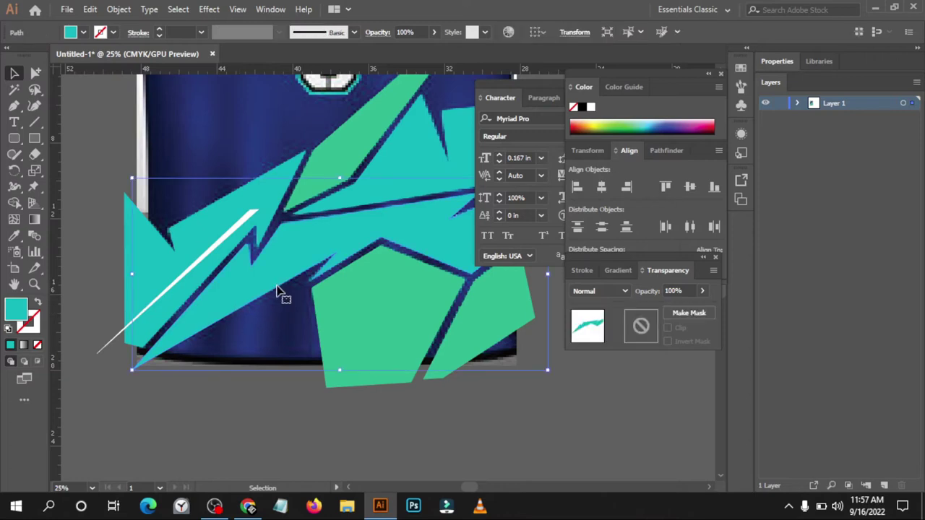
pyautogui.click(701, 291)
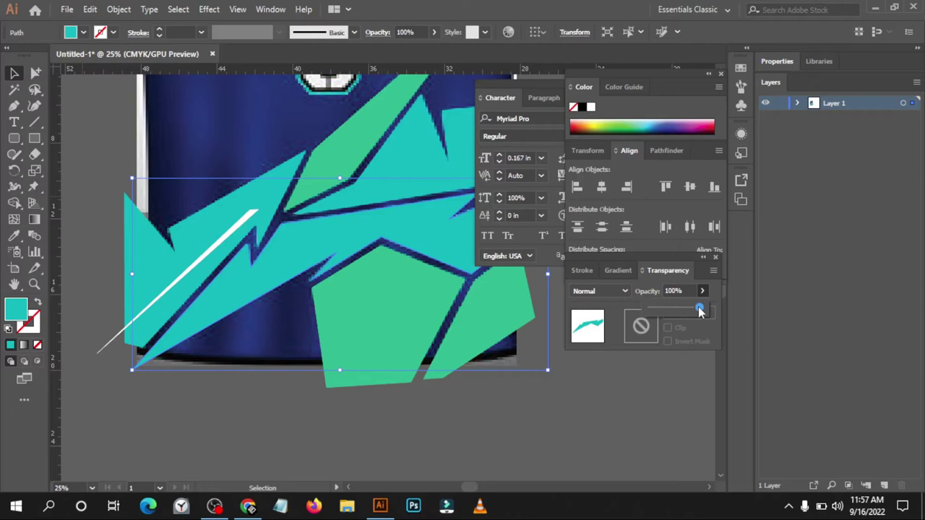
pyautogui.moveTo(699, 311); pyautogui.dragTo(479, 312)
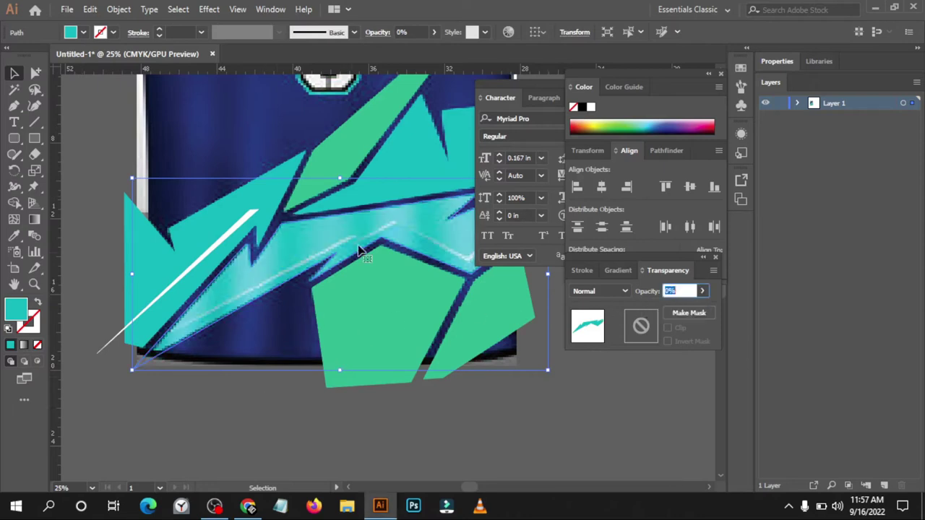
pyautogui.click(211, 401)
pyautogui.scroll(-1, 138, 335)
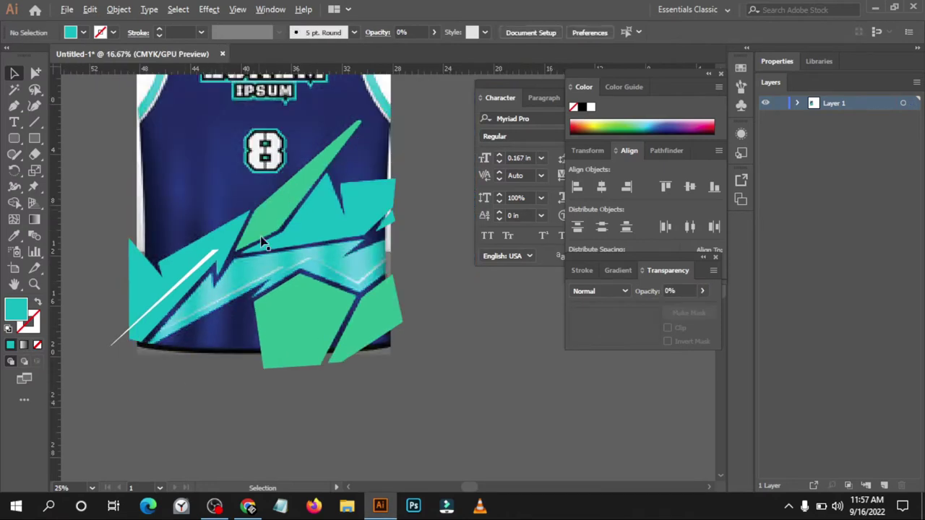
pyautogui.scroll(2, 233, 280)
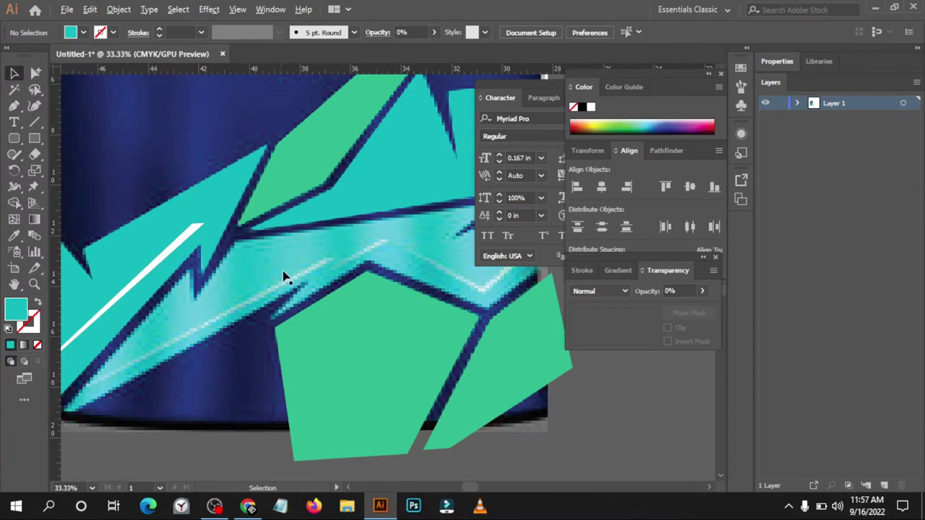
pyautogui.scroll(-1, 289, 276)
pyautogui.hscroll(-2, 302, 279)
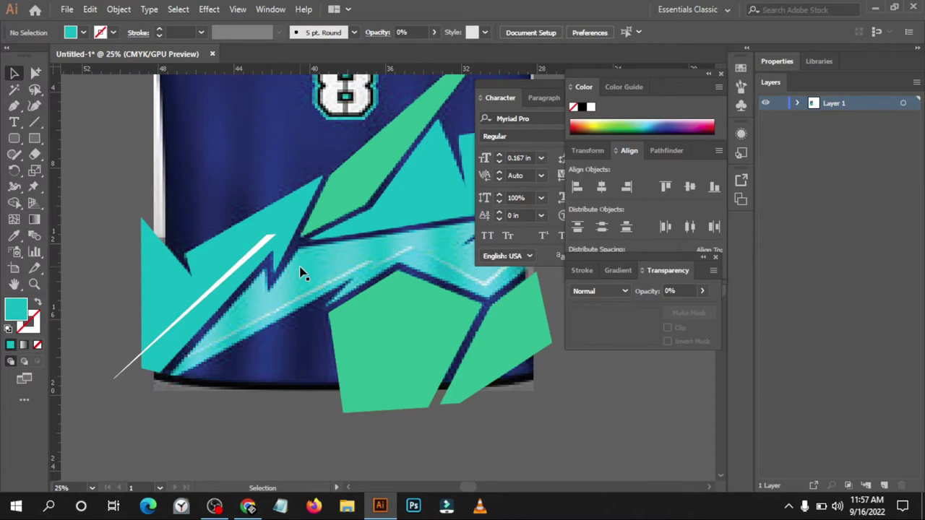
# With the Pen tool, pick up the end anchor of the thin highlight line.
pyautogui.press('p')
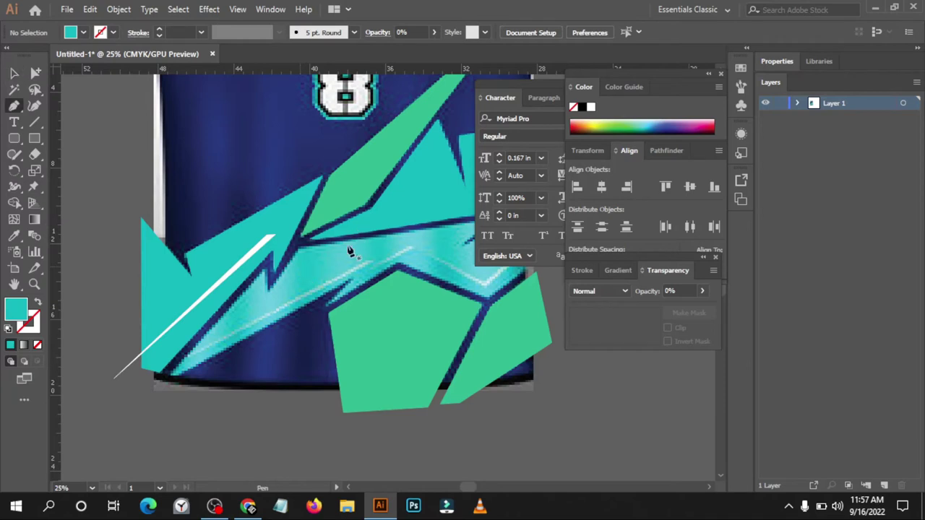
pyautogui.scroll(2, 327, 285)
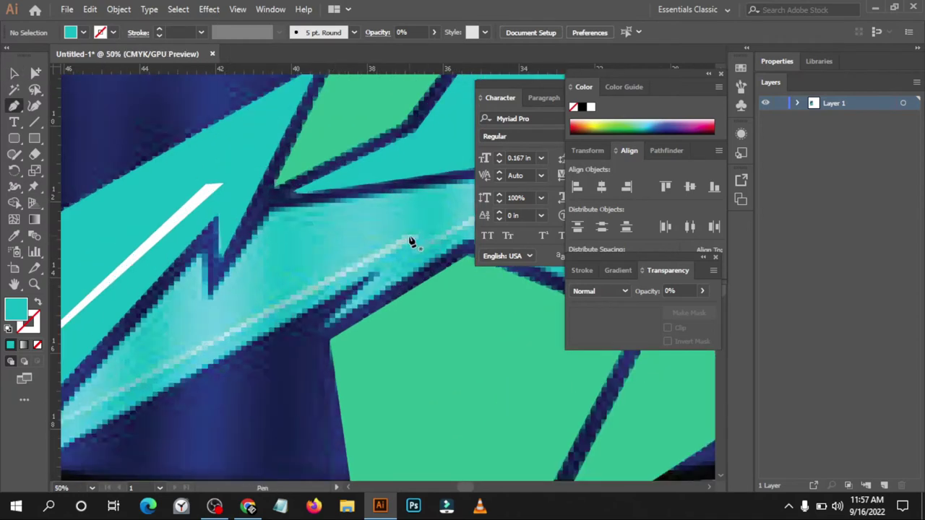
pyautogui.click(409, 239)
pyautogui.scroll(-2, 409, 239)
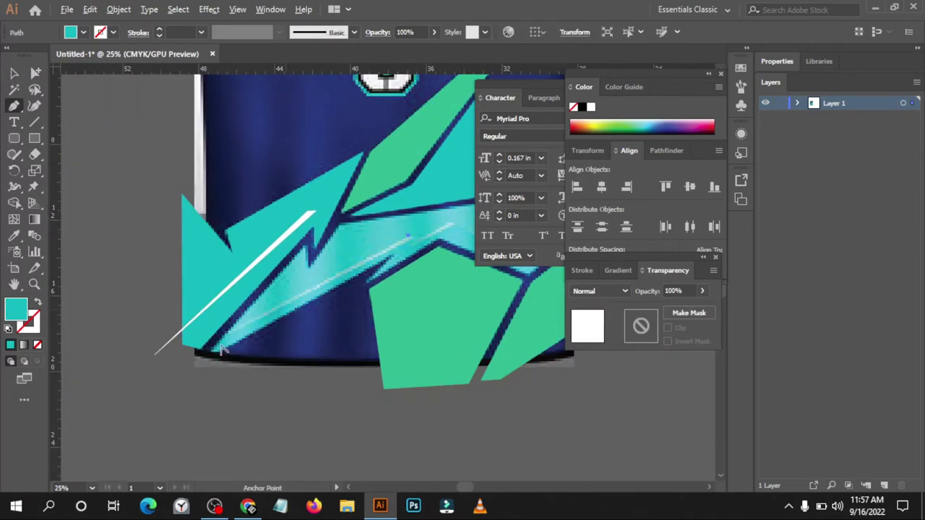
pyautogui.scroll(1, 233, 339)
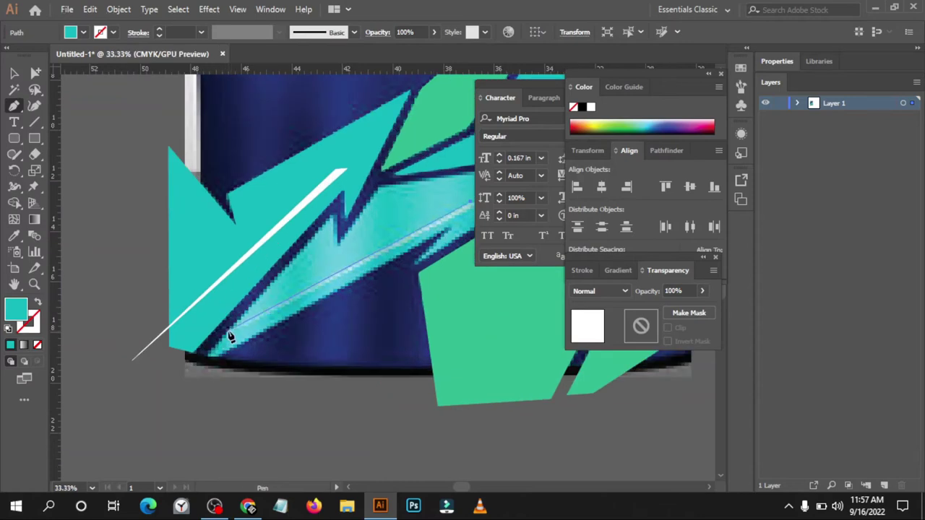
pyautogui.click(230, 338)
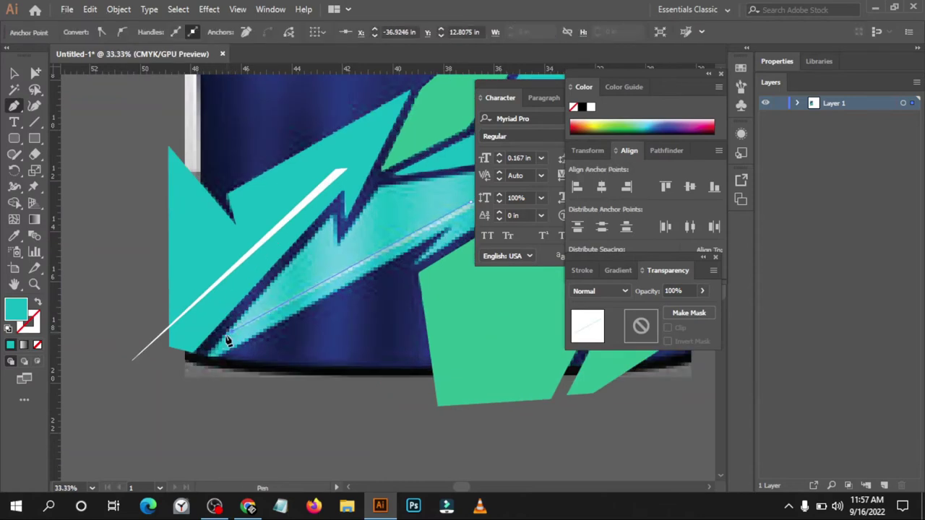
pyautogui.scroll(-1, 234, 336)
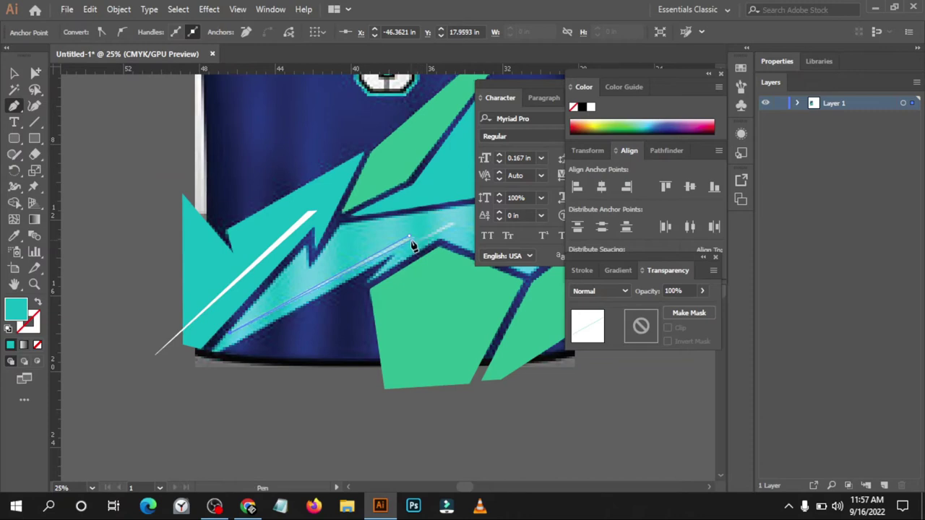
# Extend the thin highlight line with new points along the reference streak.
pyautogui.click(408, 238)
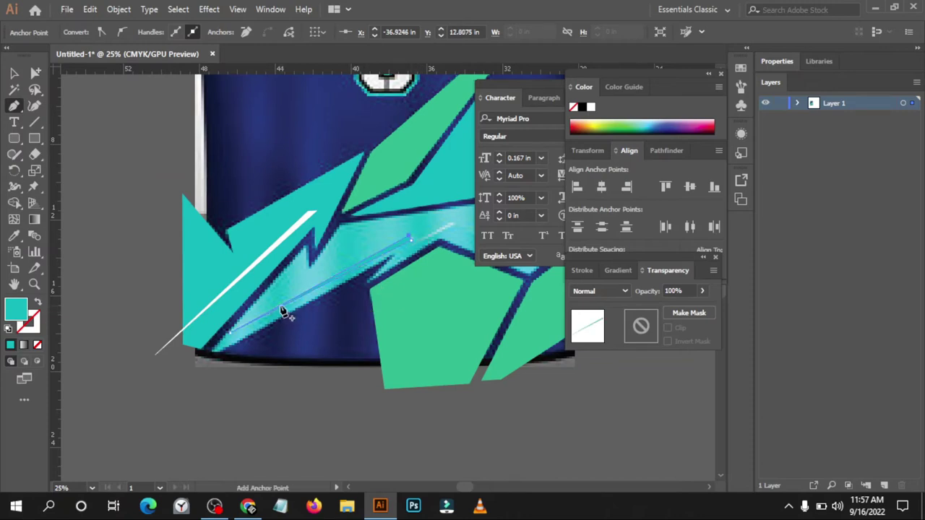
pyautogui.hscroll(1, 436, 240)
pyautogui.scroll(2, 436, 241)
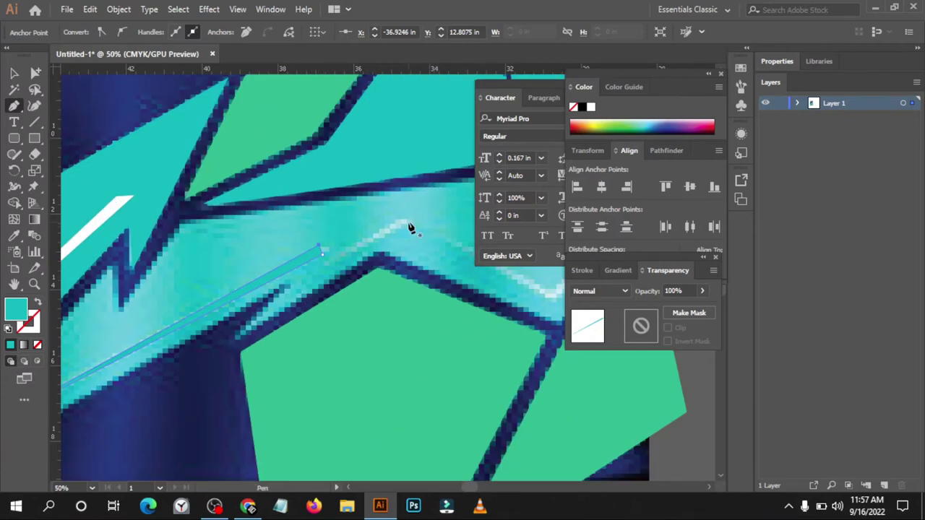
pyautogui.click(324, 257)
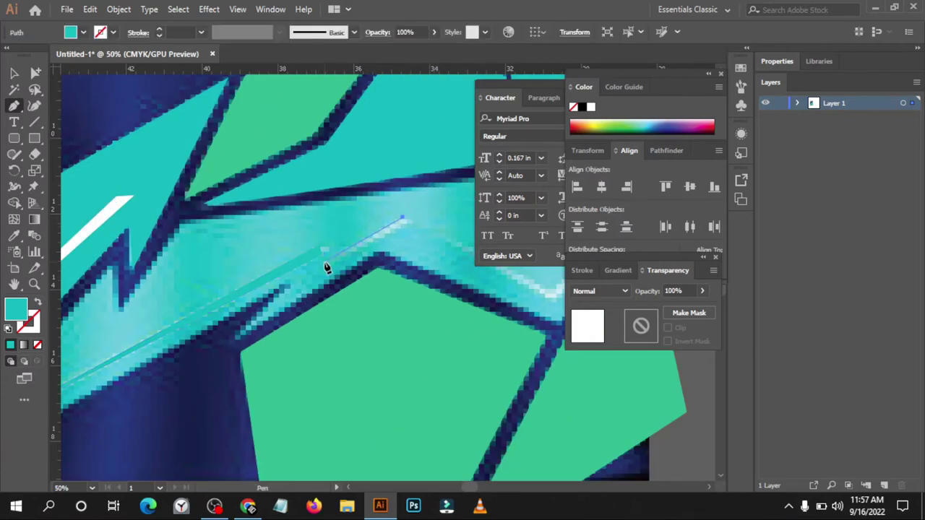
pyautogui.click(406, 221)
pyautogui.click(407, 223)
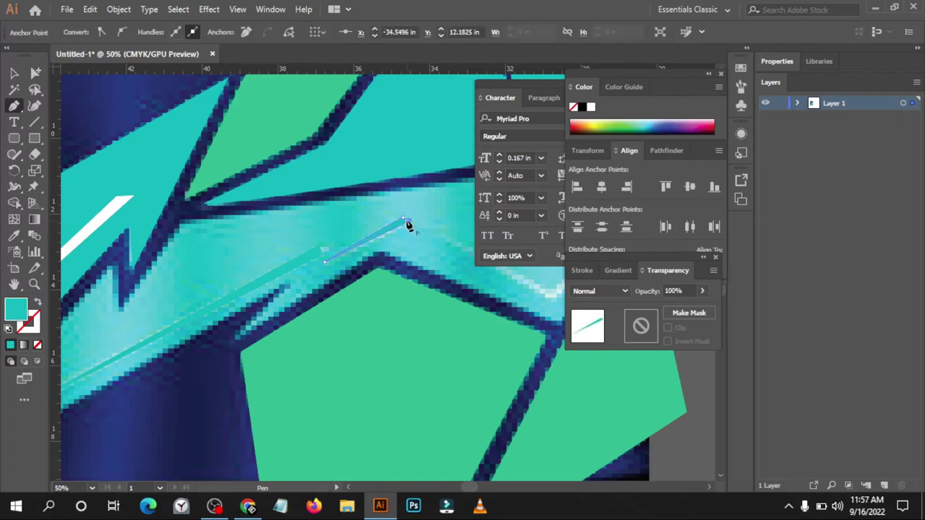
pyautogui.scroll(-3, 279, 308)
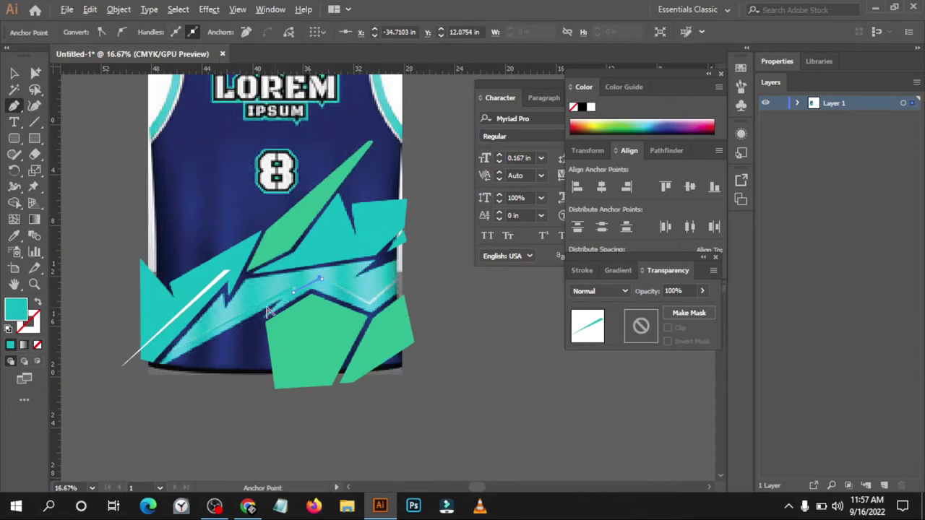
pyautogui.scroll(2, 355, 291)
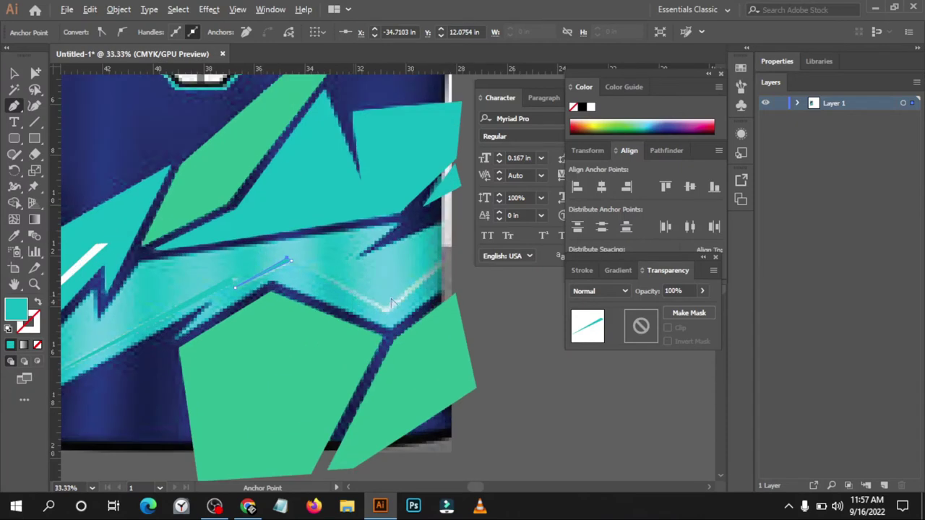
# Trace a new three-point V-shaped highlight path along the lower streak.
pyautogui.scroll(1, 388, 302)
pyautogui.scroll(1, 383, 300)
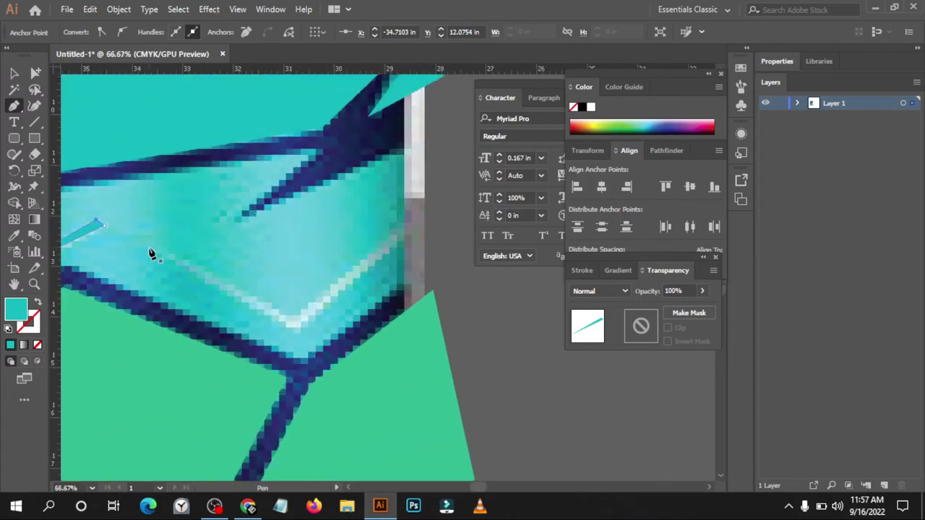
pyautogui.click(147, 247)
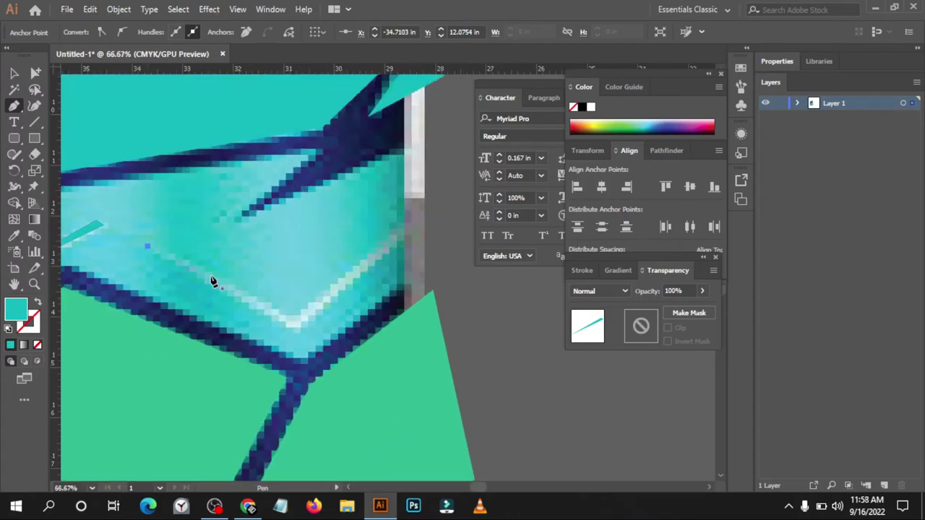
pyautogui.click(293, 326)
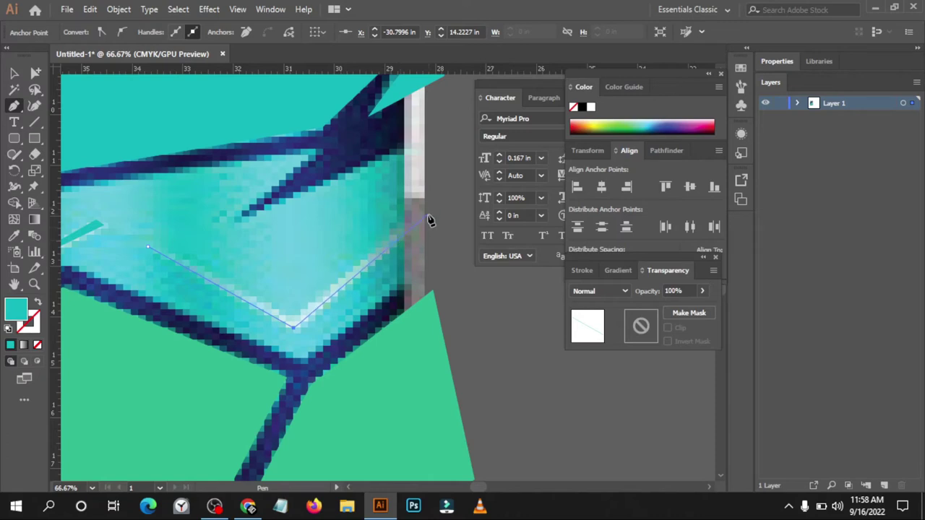
pyautogui.click(419, 227)
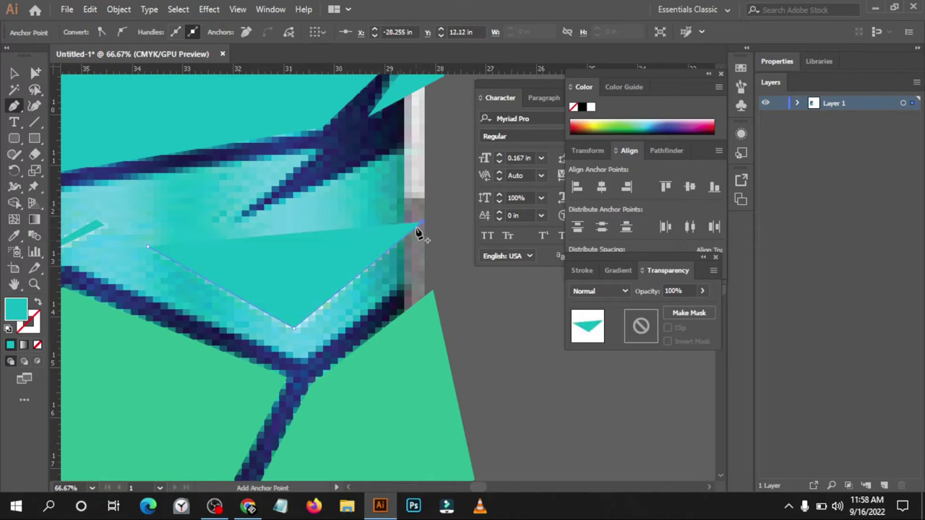
pyautogui.click(295, 321)
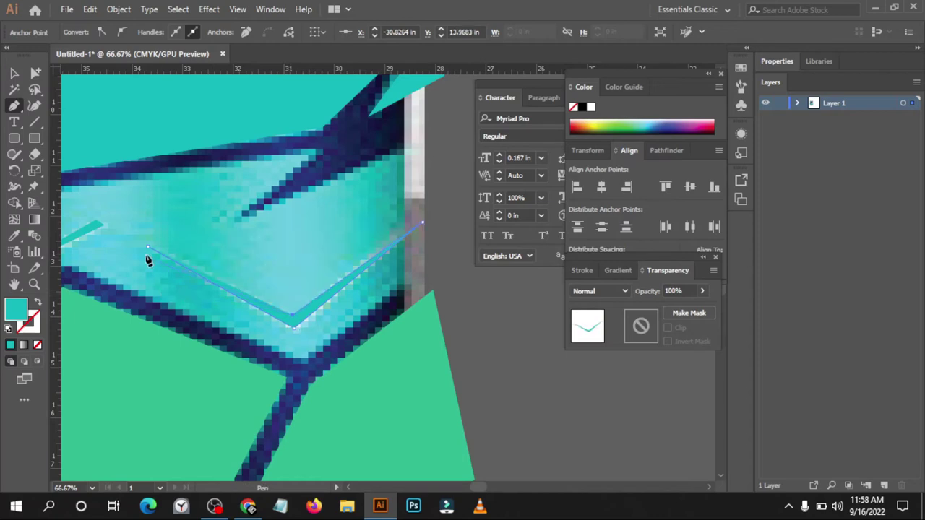
# Make the new V path white by eyedropping an existing white line.
pyautogui.hotkey('ctrl', '-')
pyautogui.hotkey('ctrl', '-')
pyautogui.hotkey('ctrl', '-')
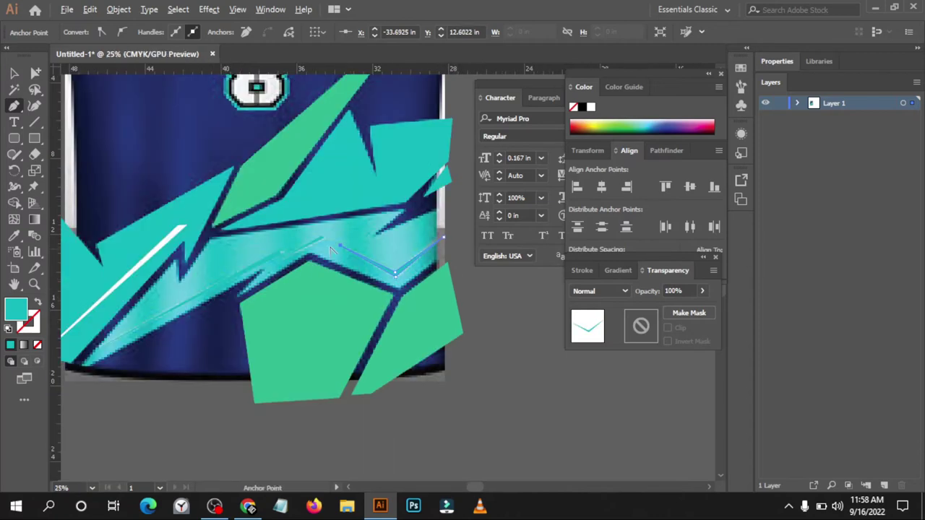
pyautogui.click(14, 73)
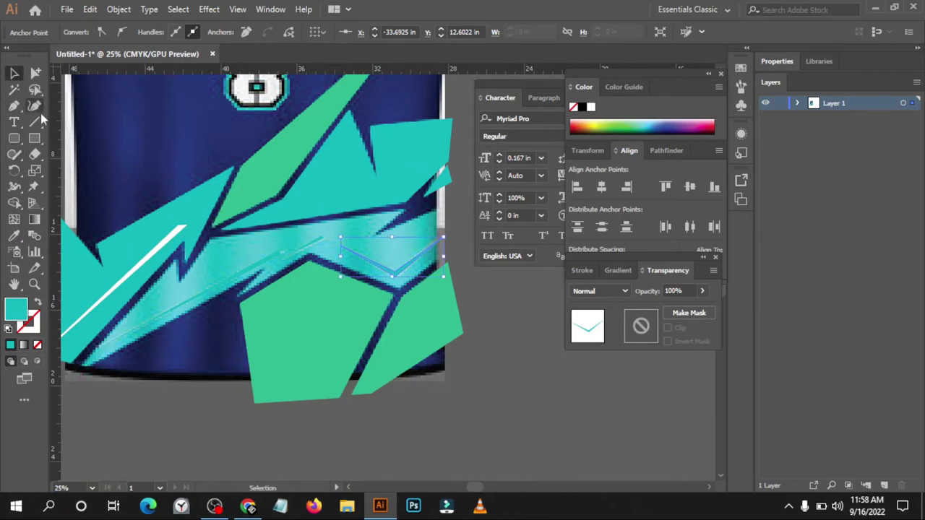
pyautogui.press('i')
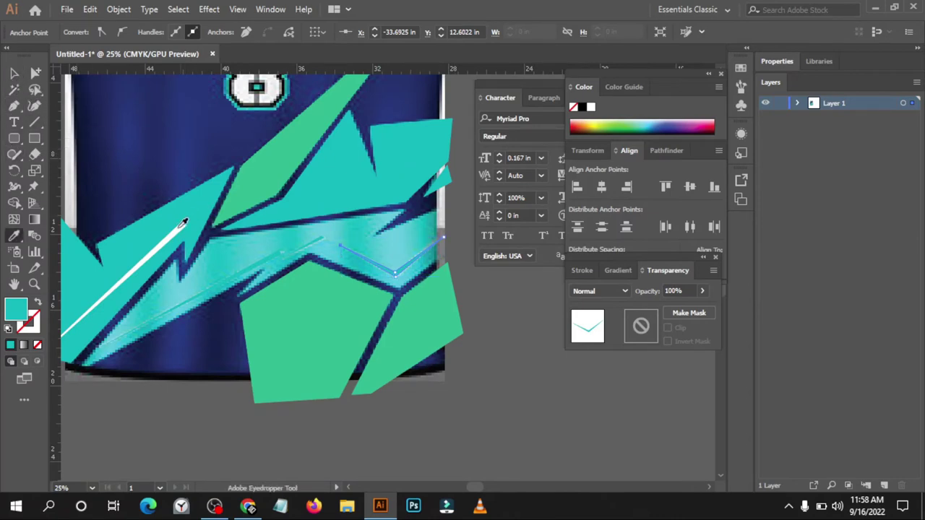
pyautogui.click(180, 226)
pyautogui.click(13, 73)
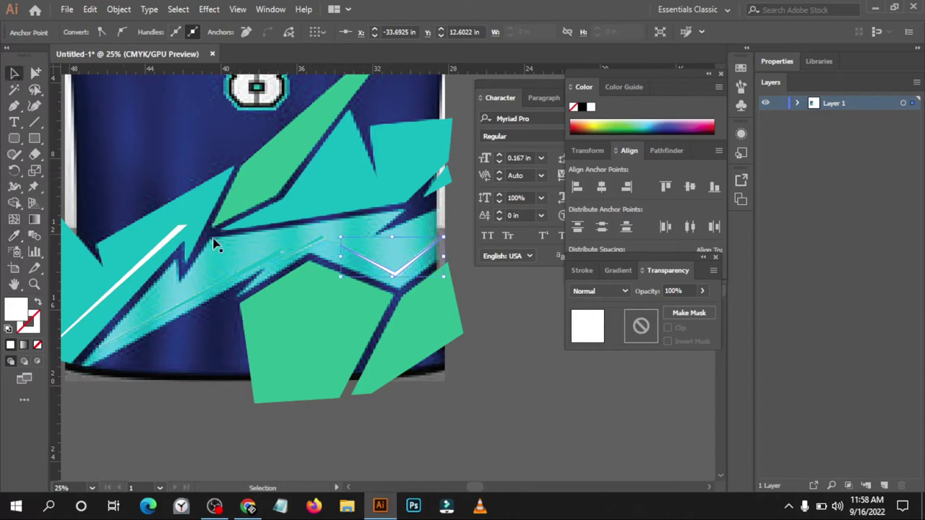
# Turn the small cyan line and the long diagonal line white, then deselect.
pyautogui.click(316, 241)
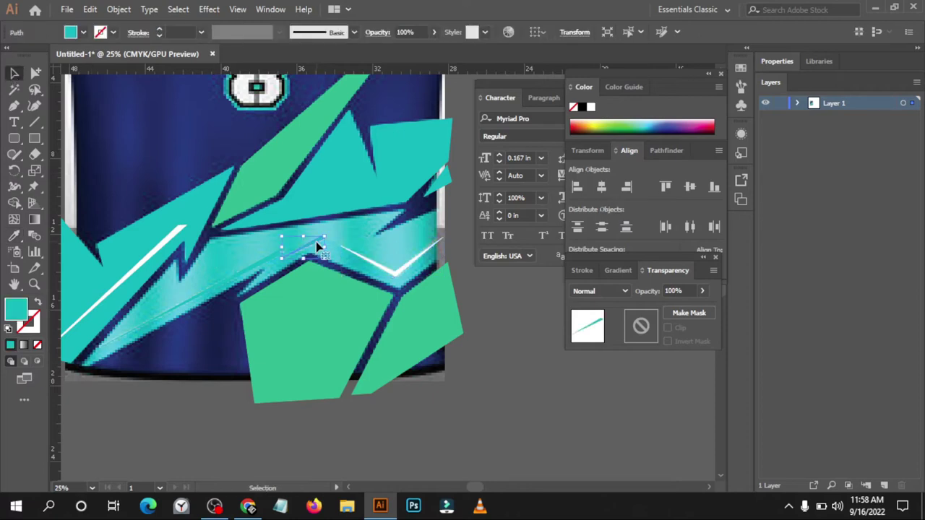
pyautogui.press('i')
pyautogui.click(175, 230)
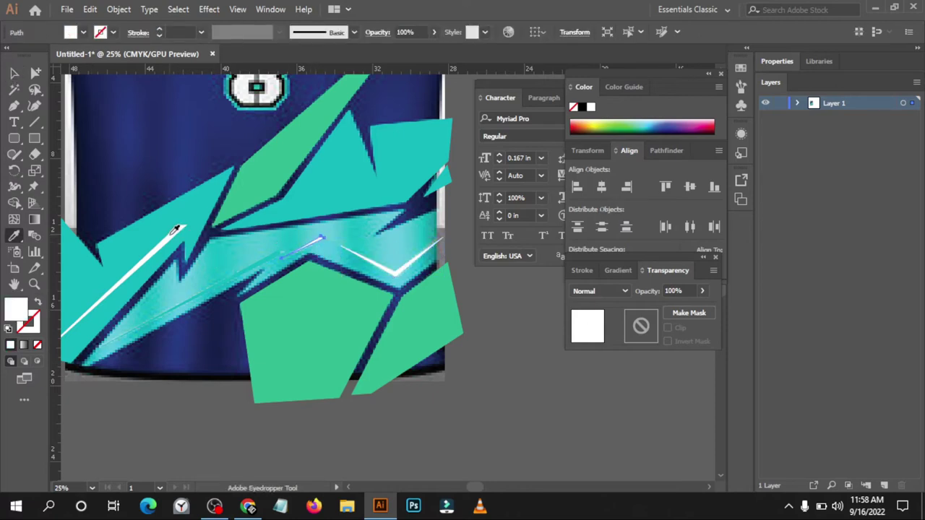
pyautogui.click(240, 278)
pyautogui.press('i')
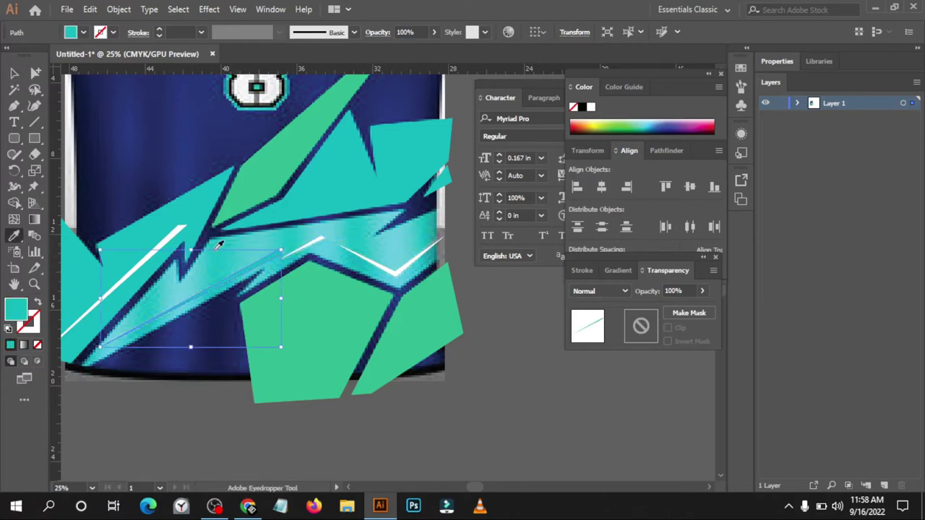
pyautogui.click(177, 230)
pyautogui.click(13, 73)
pyautogui.click(478, 354)
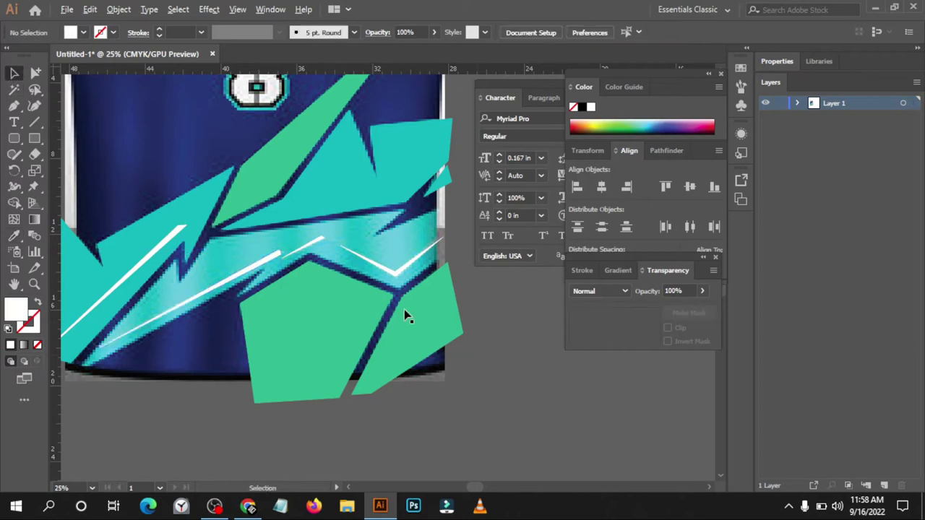
# Set the teal lightning shape to 100% opacity.
pyautogui.keyDown('alt'); pyautogui.scroll(-1, 404, 314); pyautogui.keyUp('alt')
pyautogui.click(285, 270)
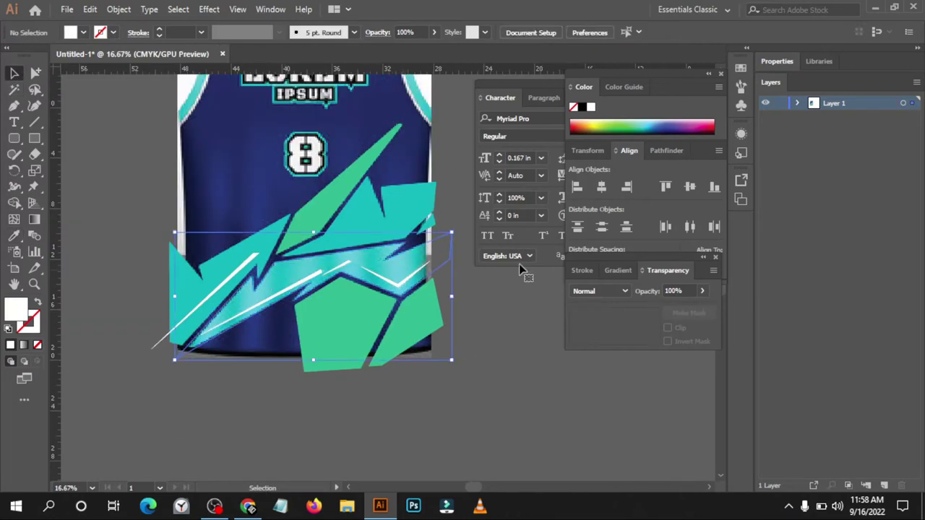
pyautogui.click(702, 292)
pyautogui.moveTo(653, 309); pyautogui.dragTo(765, 312)
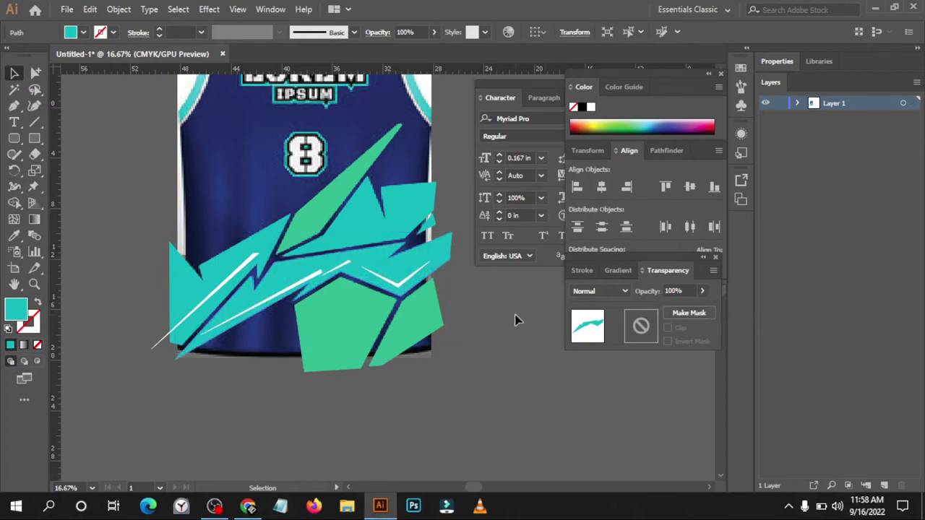
pyautogui.click(448, 268)
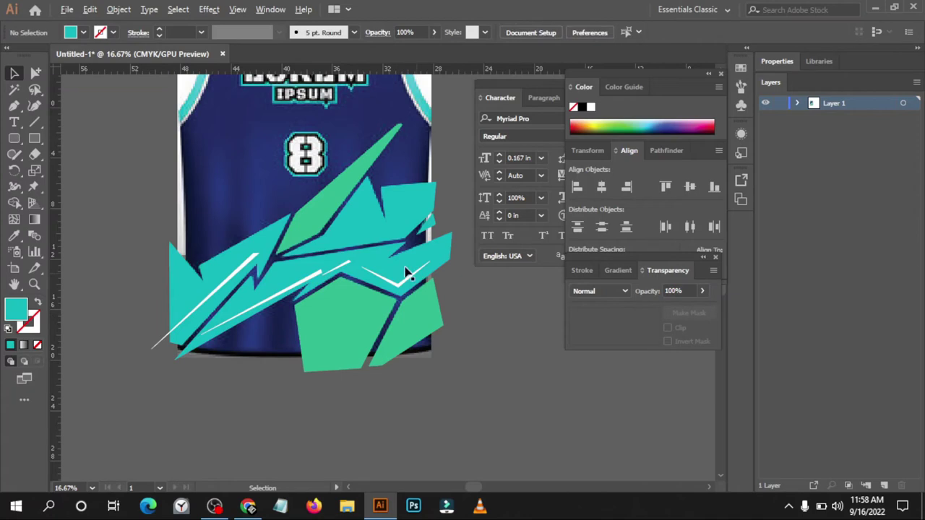
# Make the large green pentagon 0% opacity to reveal the reference.
pyautogui.scroll(1, 292, 214)
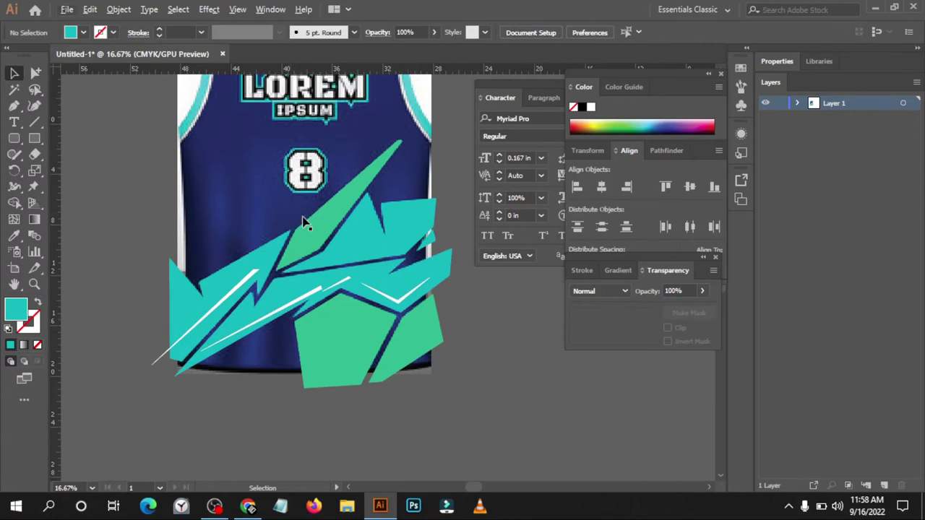
pyautogui.click(351, 347)
pyautogui.click(701, 290)
pyautogui.moveTo(700, 309); pyautogui.dragTo(553, 307)
pyautogui.click(513, 332)
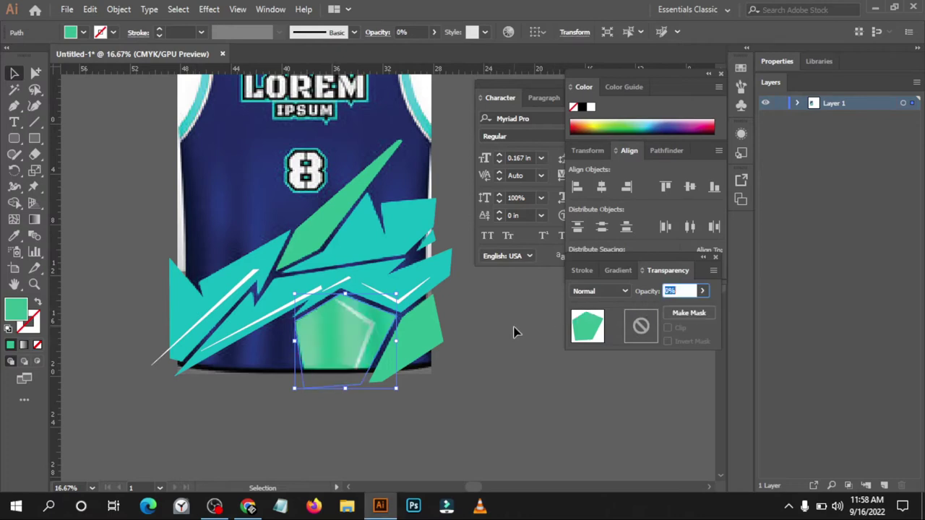
pyautogui.click(483, 331)
# Pen-trace the stripe's first edge from the pentagon's top corner, via the bend, to the bottom edge.
pyautogui.scroll(1, 404, 347)
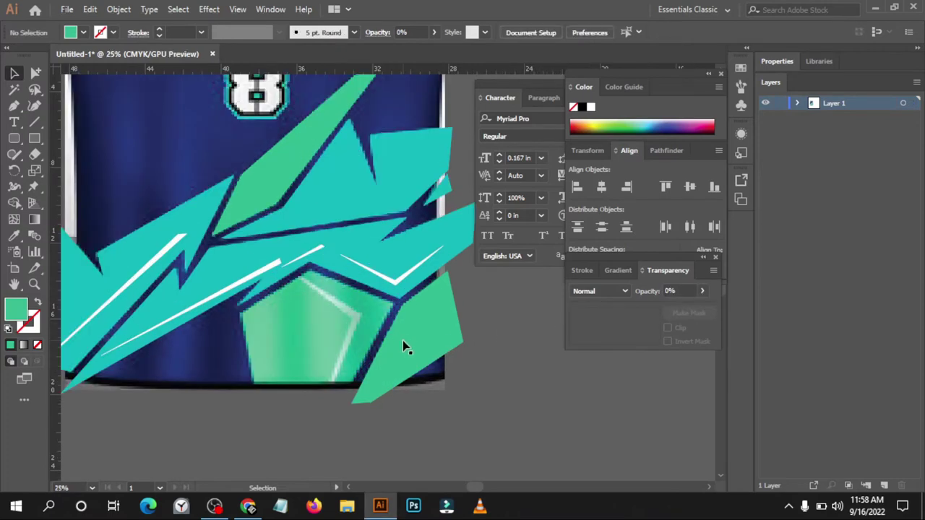
pyautogui.press('p')
pyautogui.scroll(3, 349, 304)
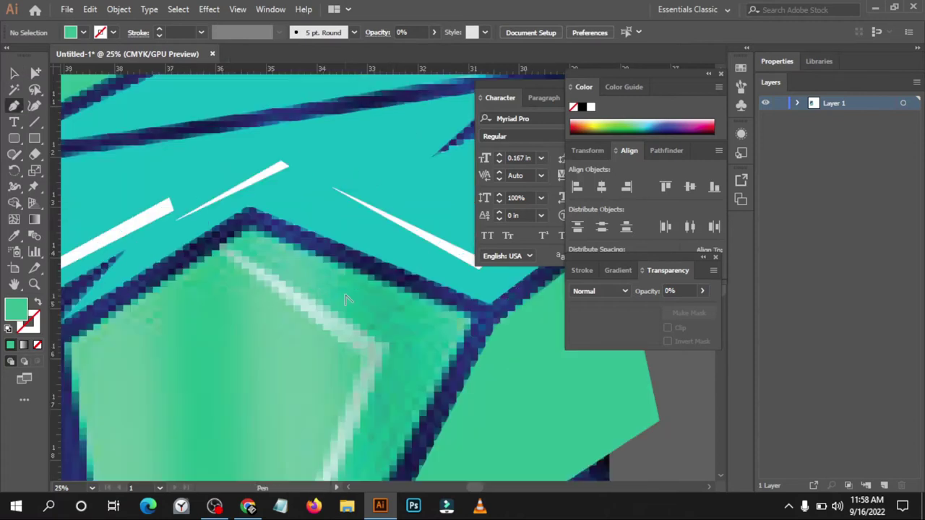
pyautogui.click(222, 252)
pyautogui.click(365, 358)
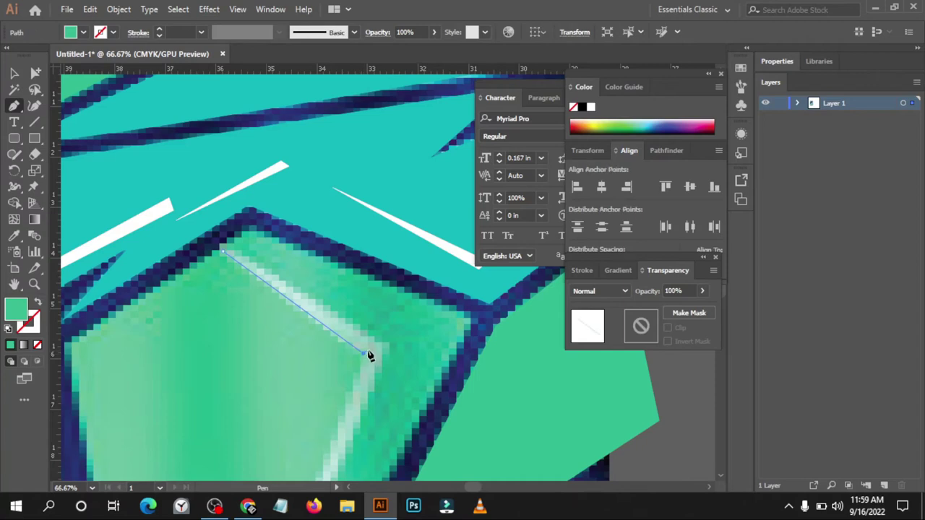
pyautogui.scroll(-3, 357, 372)
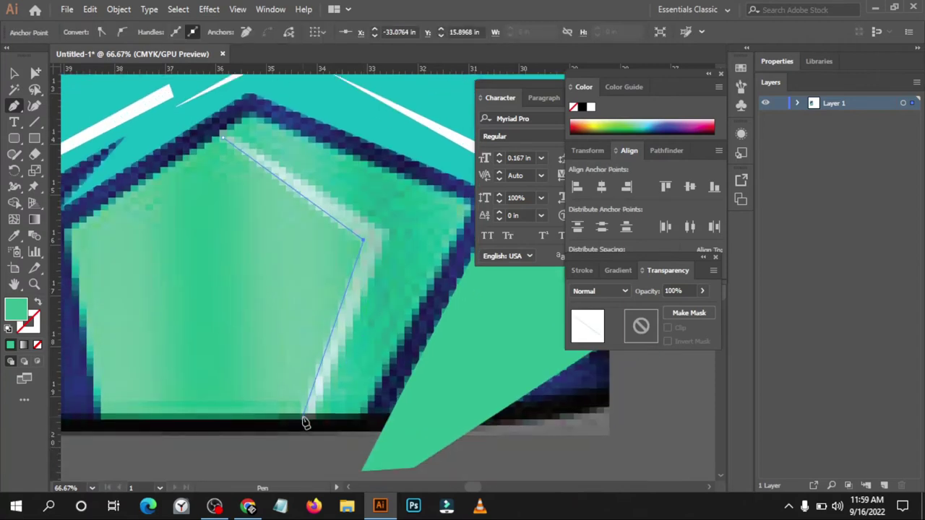
pyautogui.press('ctrl')
pyautogui.click(303, 419)
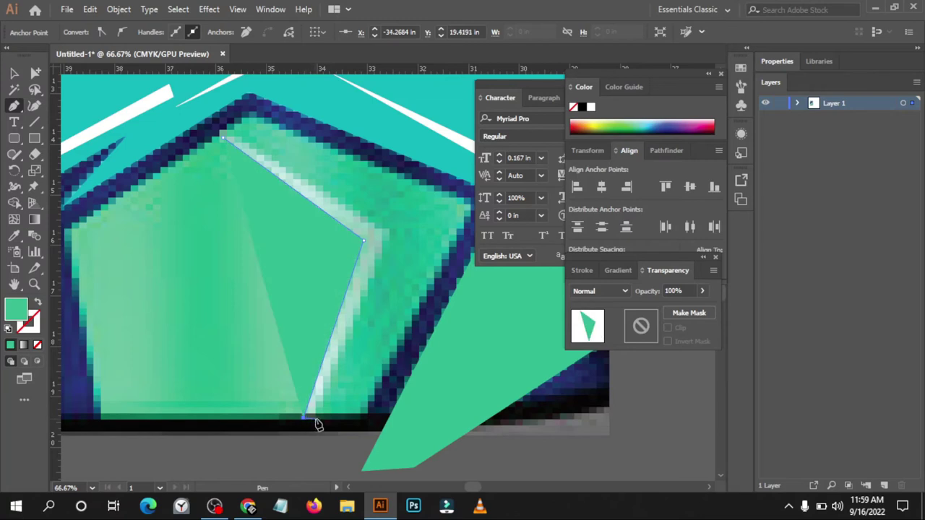
# Close the stripe outline back at the top and give it sampled white.
pyautogui.click(313, 418)
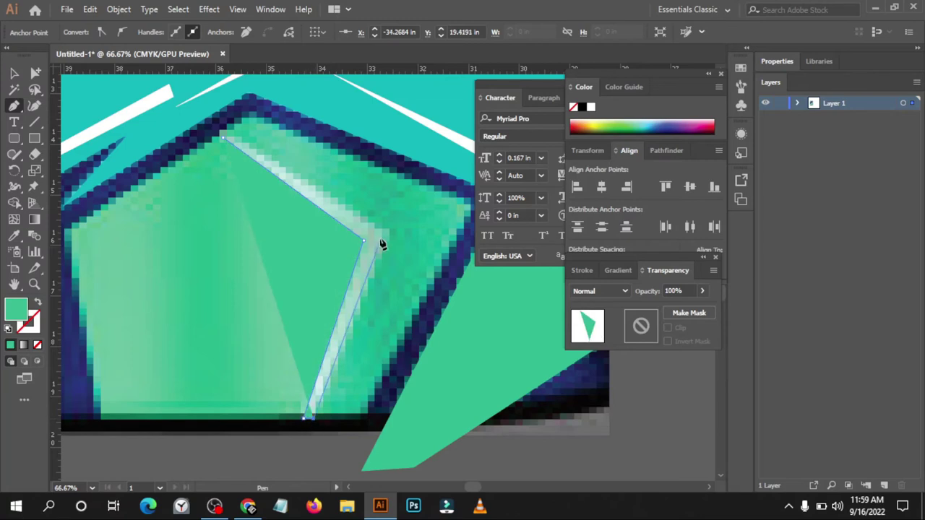
pyautogui.click(388, 235)
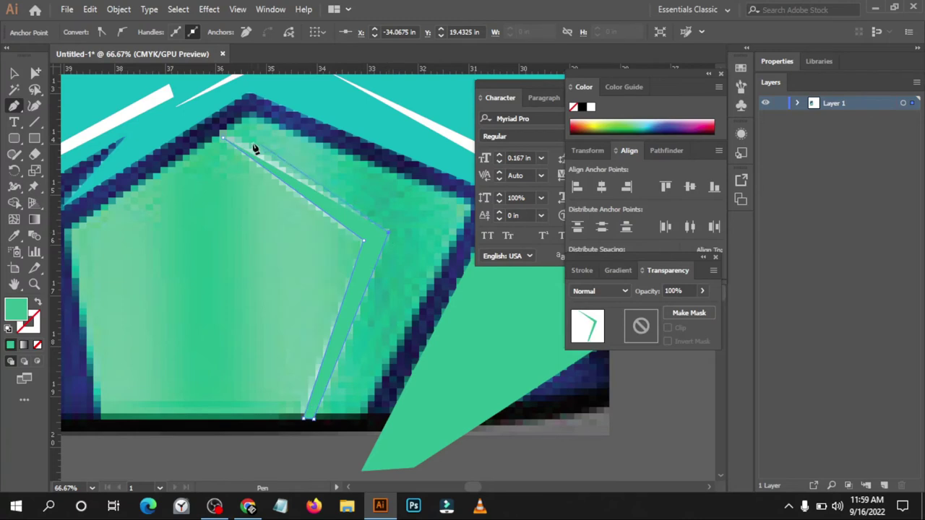
pyautogui.click(224, 141)
pyautogui.scroll(-3, 223, 141)
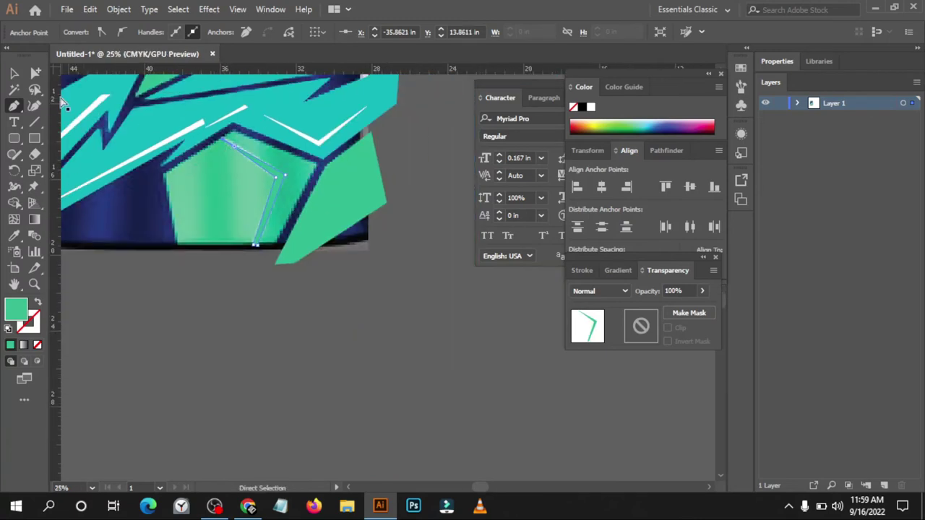
pyautogui.press('v')
pyautogui.press('i')
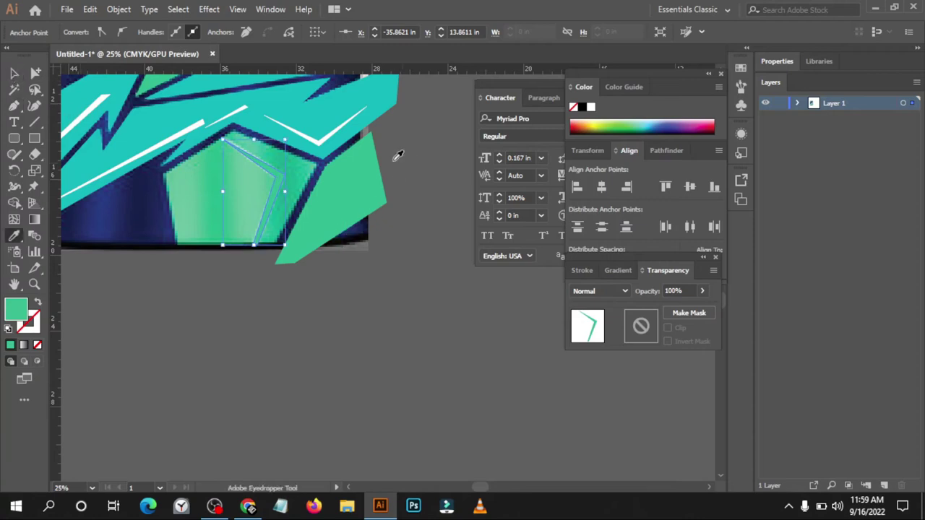
pyautogui.click(323, 138)
# Restore the green pentagon to 100% opacity.
pyautogui.press('v')
pyautogui.click(185, 222)
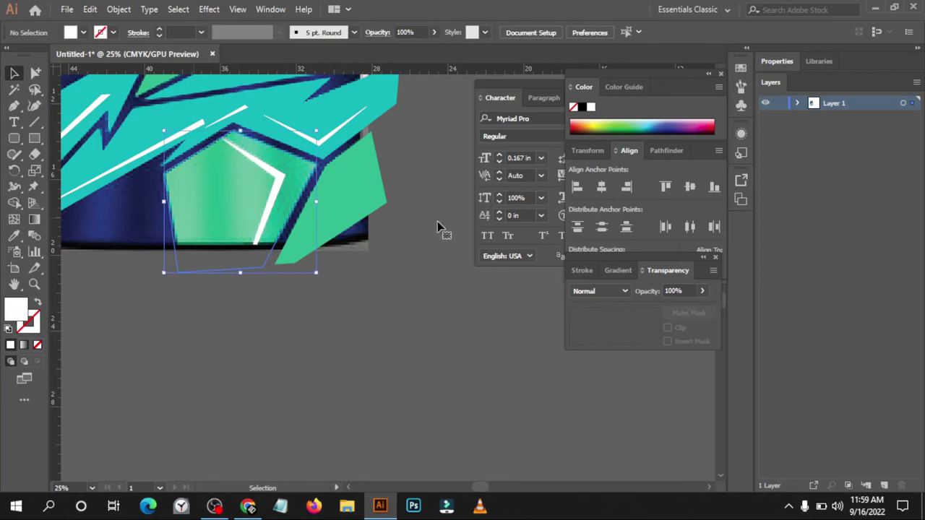
pyautogui.click(701, 292)
pyautogui.moveTo(649, 307); pyautogui.dragTo(699, 307)
pyautogui.click(393, 316)
# Set the smaller right green panel to 0% opacity to reveal the reference.
pyautogui.scroll(-2, 420, 290)
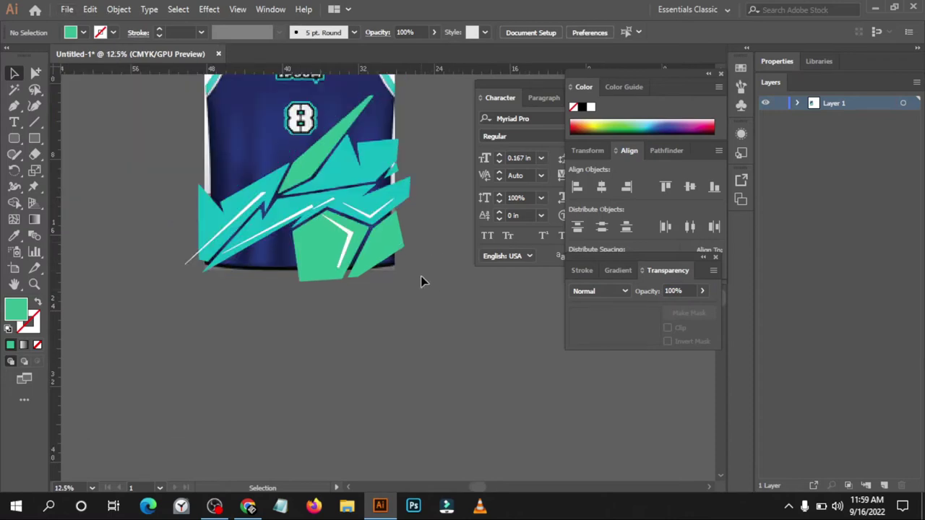
pyautogui.scroll(2, 420, 276)
pyautogui.scroll(1, 420, 273)
pyautogui.click(377, 257)
pyautogui.click(701, 291)
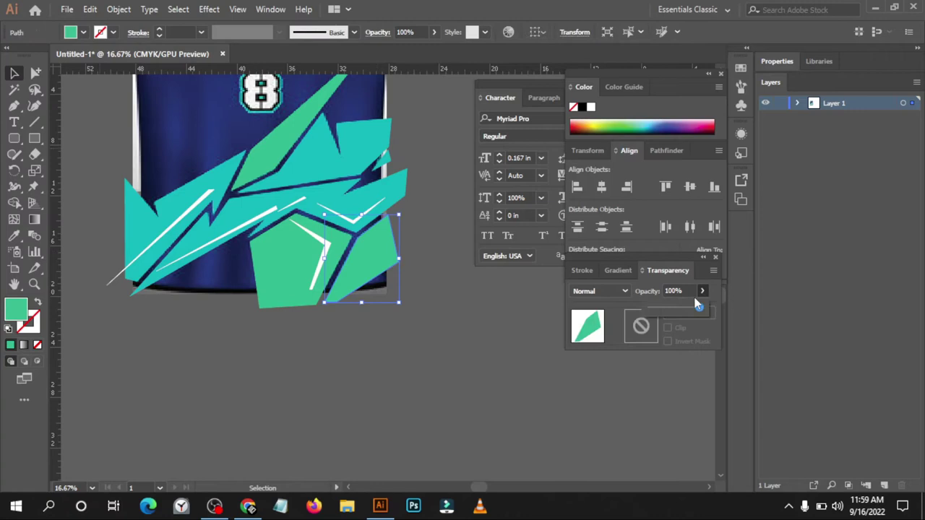
pyautogui.moveTo(702, 308); pyautogui.dragTo(517, 329)
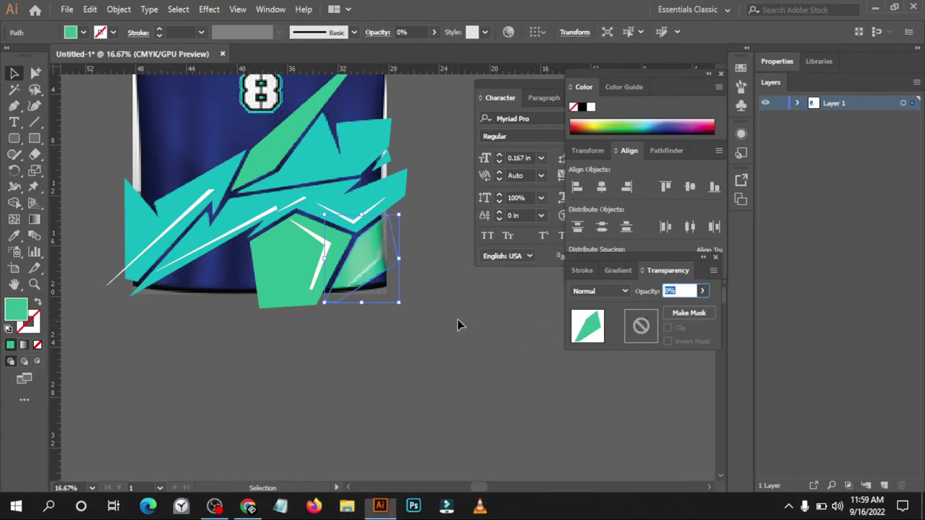
pyautogui.click(484, 288)
# Pen-trace the closed angled highlight stripe from the panel's bottom to its top tip.
pyautogui.scroll(3, 430, 283)
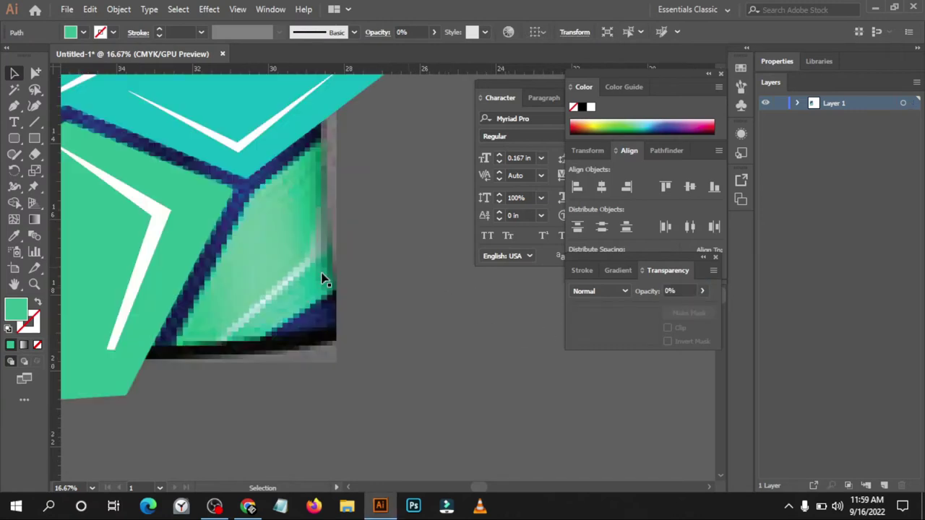
pyautogui.press('p')
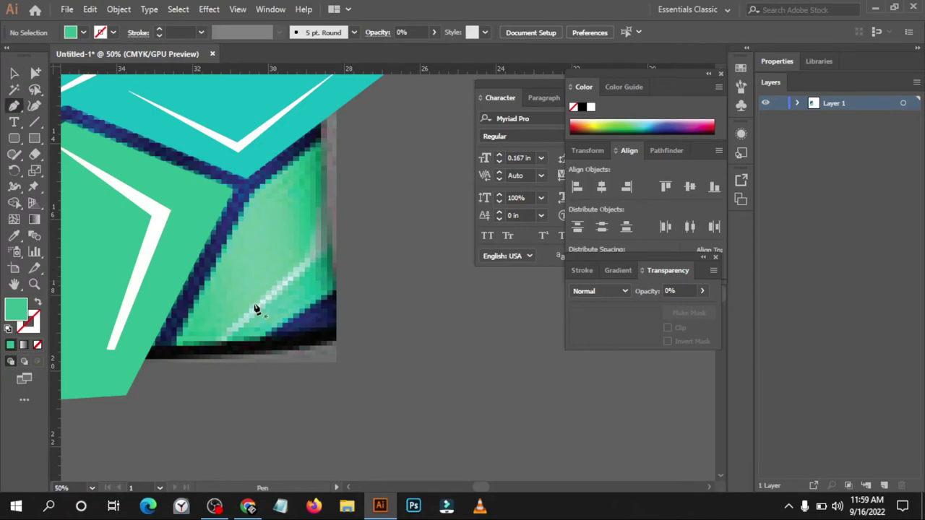
pyautogui.click(216, 344)
pyautogui.click(306, 263)
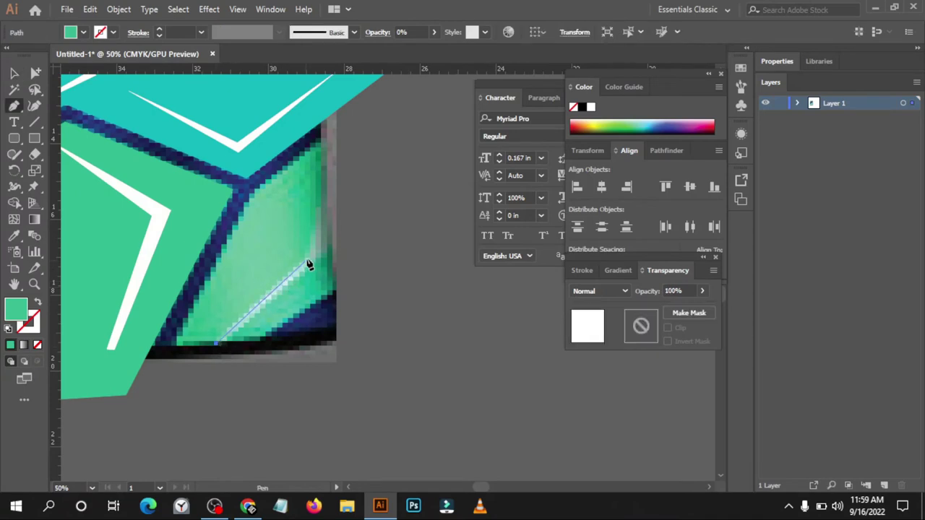
pyautogui.click(333, 211)
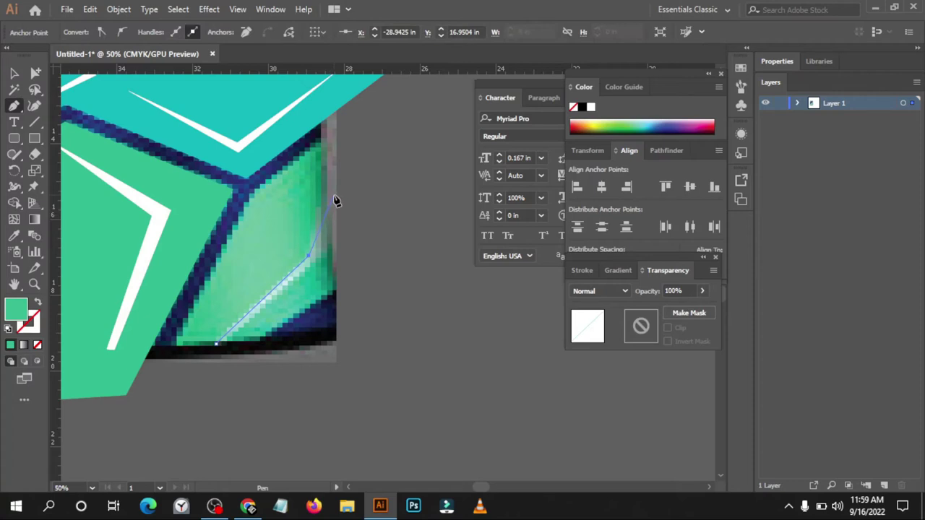
pyautogui.click(337, 192)
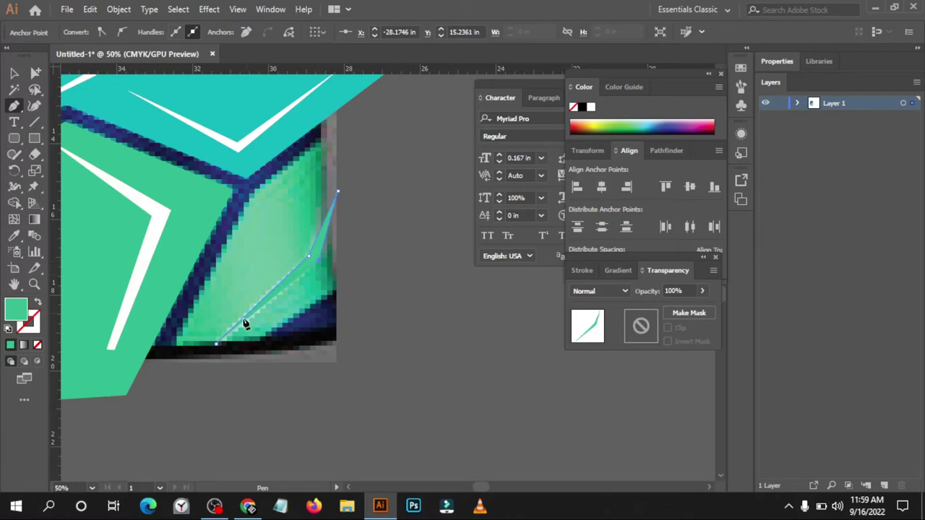
pyautogui.click(217, 345)
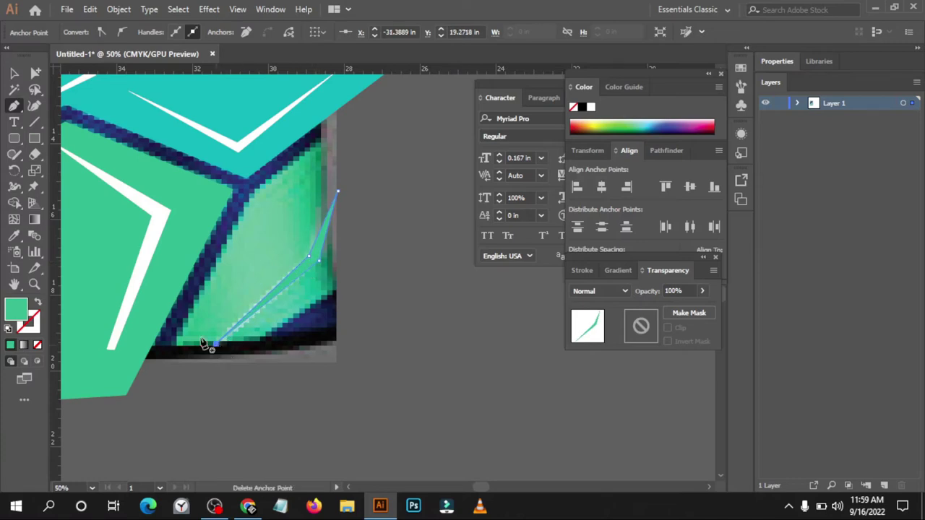
# Fill the stripe with eyedropped white and restore the panel to 100% opacity.
pyautogui.click(15, 75)
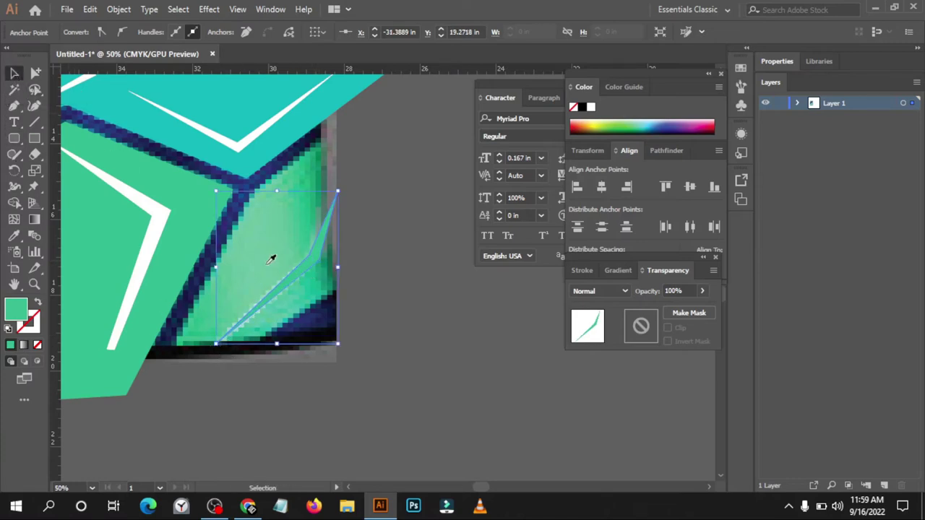
pyautogui.press('i')
pyautogui.click(161, 208)
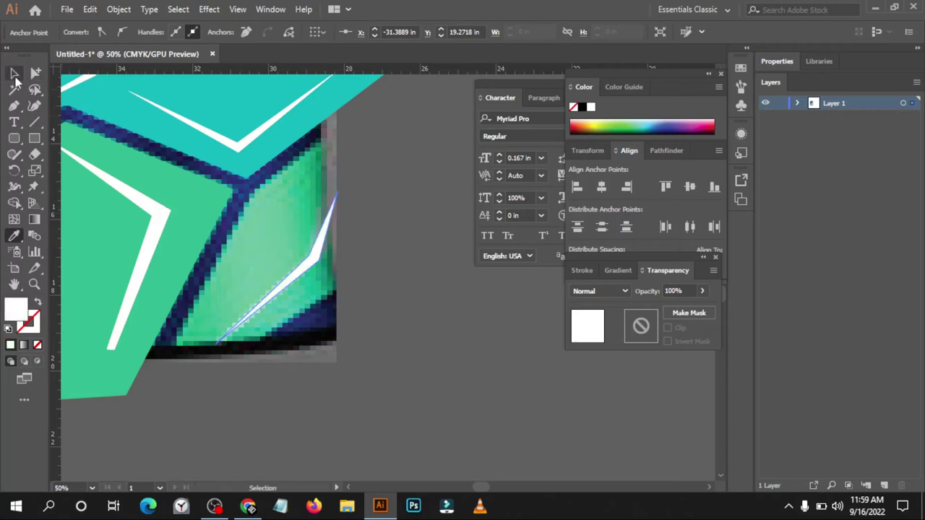
pyautogui.click(15, 74)
pyautogui.click(455, 324)
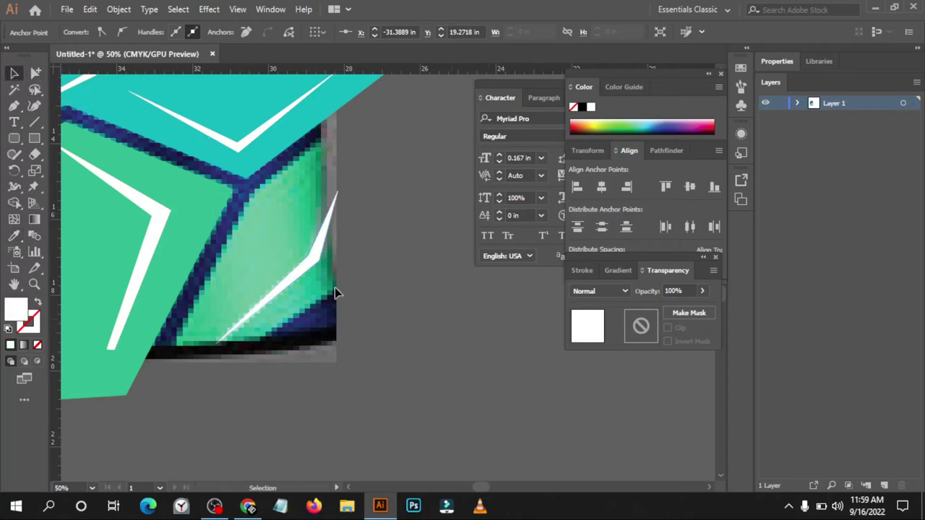
pyautogui.click(291, 242)
pyautogui.moveTo(702, 291)
pyautogui.mouseDown()
pyautogui.moveTo(671, 310)
pyautogui.moveTo(706, 337)
pyautogui.mouseUp()
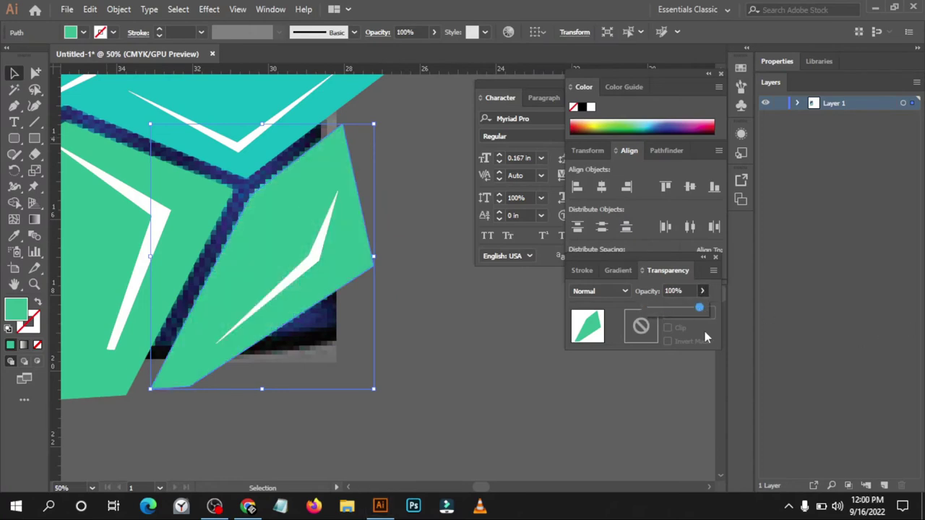
# Set the upper teal lightning shape to 0% opacity to show the reference.
pyautogui.click(489, 313)
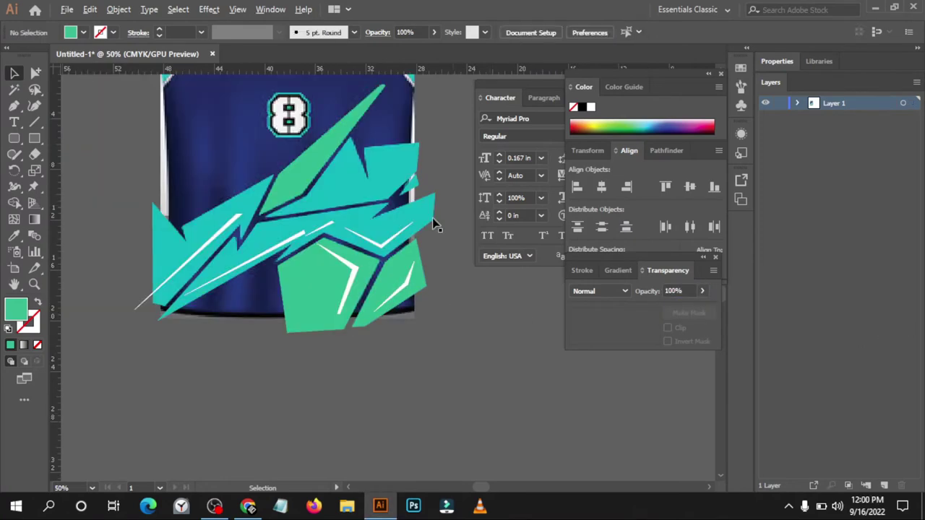
pyautogui.hotkey('ctrl', '-')
pyautogui.hotkey('ctrl', '-')
pyautogui.hotkey('ctrl', '-')
pyautogui.keyDown('alt'); pyautogui.scroll(1, 363, 181); pyautogui.keyUp('alt')
pyautogui.click(333, 184)
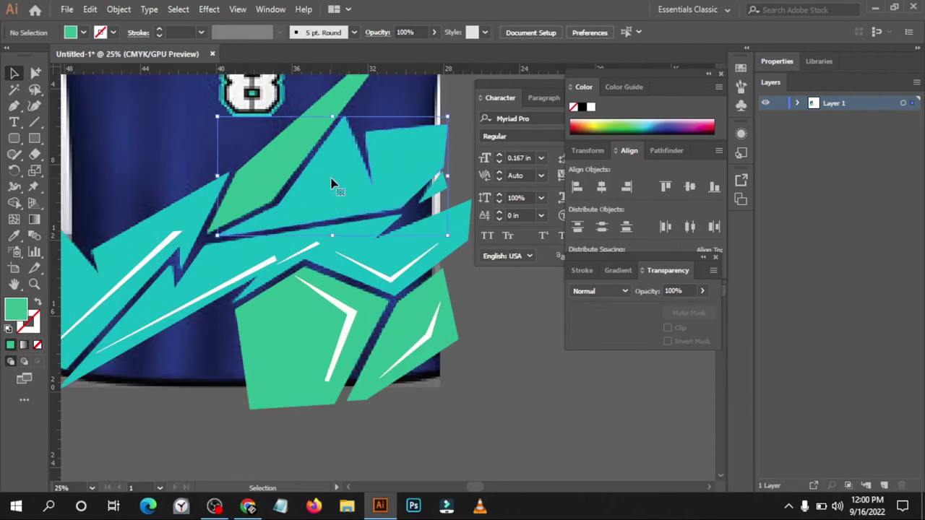
pyautogui.click(700, 289)
pyautogui.moveTo(696, 305); pyautogui.dragTo(587, 323)
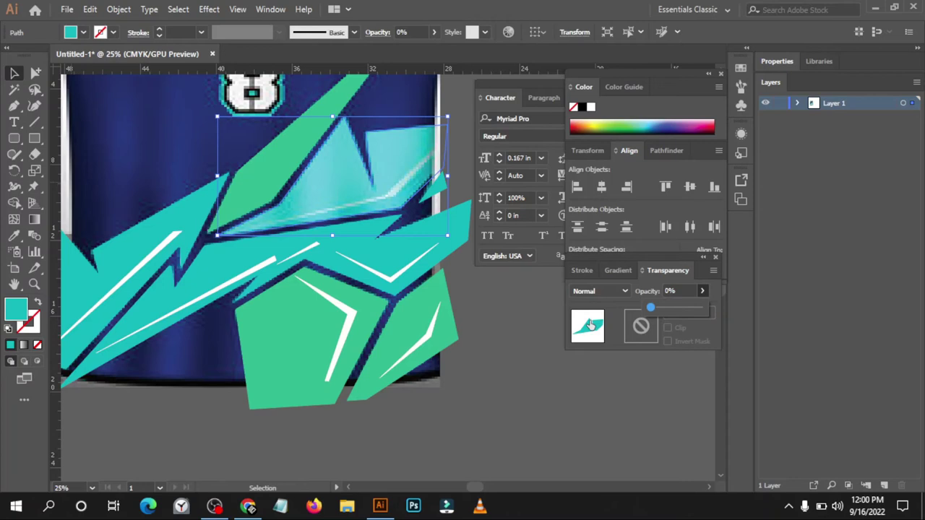
pyautogui.click(491, 315)
# Pen-draw the bent highlight line inside the teal shape to the lower-left point.
pyautogui.press('p')
pyautogui.hscroll(2, 405, 239)
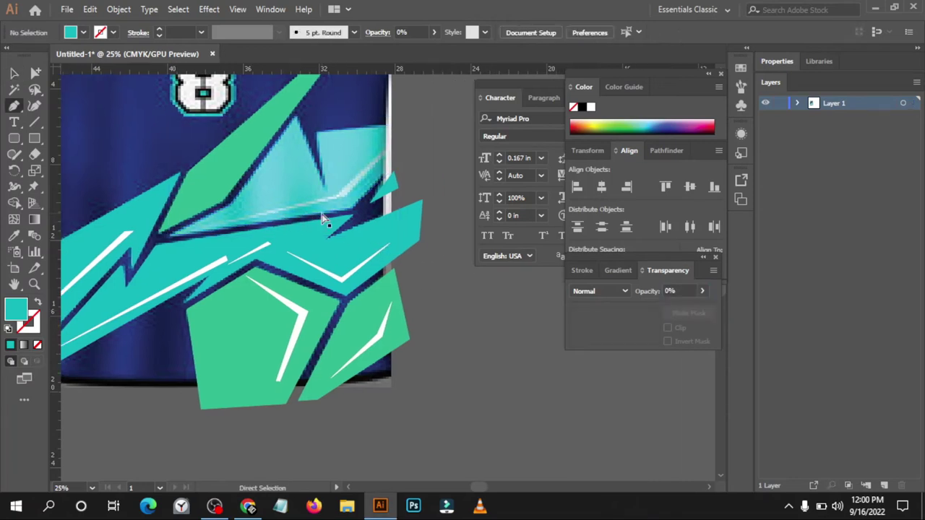
pyautogui.scroll(1, 334, 212)
pyautogui.moveTo(346, 196); pyautogui.dragTo(419, 124)
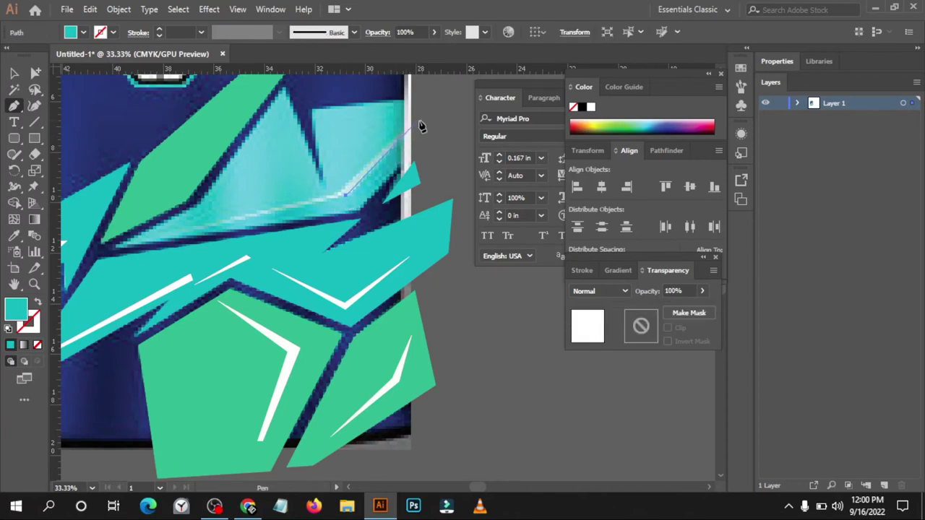
pyautogui.moveTo(334, 198); pyautogui.dragTo(342, 198)
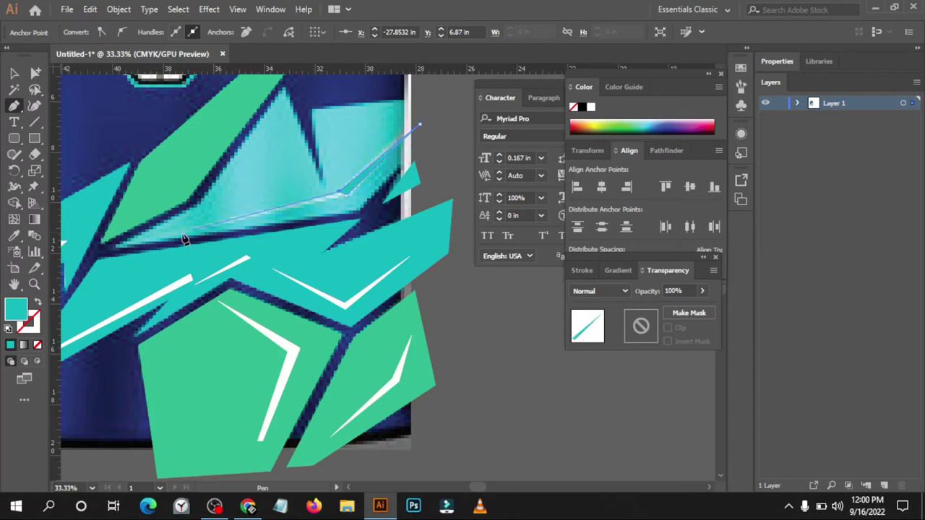
pyautogui.click(151, 241)
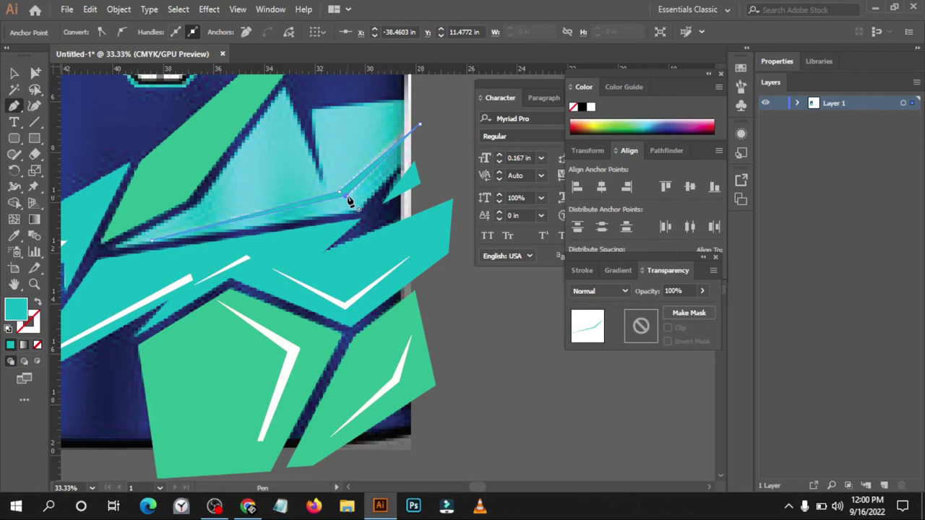
# Make the line white with the Eyedropper and return the teal shape to 100% opacity.
pyautogui.press('v')
pyautogui.press('i')
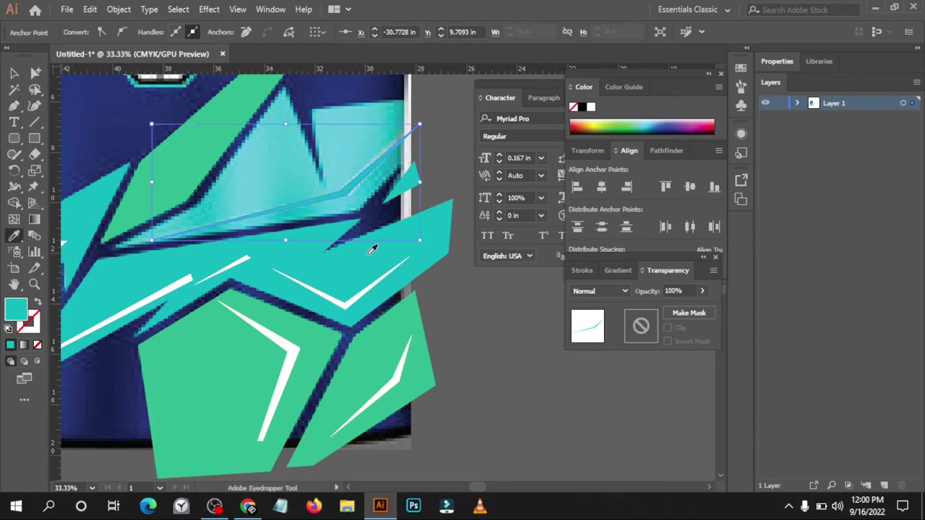
pyautogui.click(181, 275)
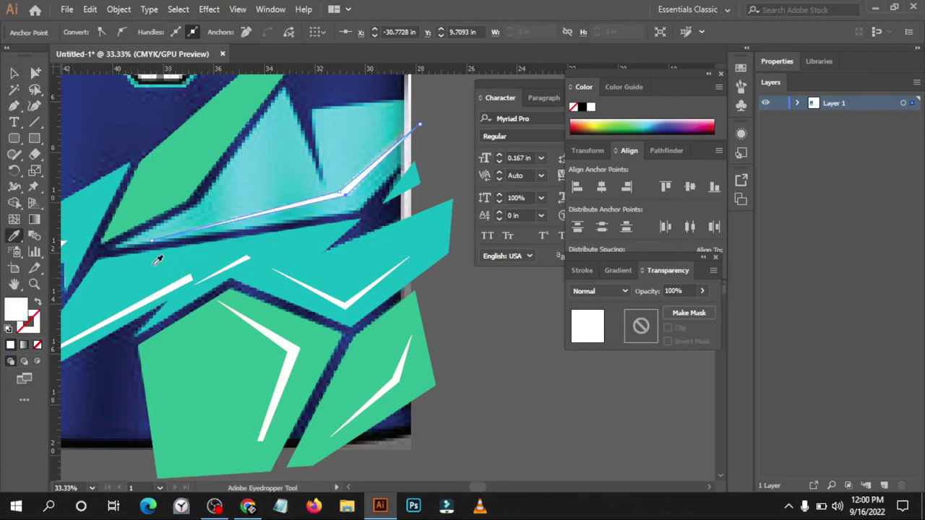
pyautogui.press('v')
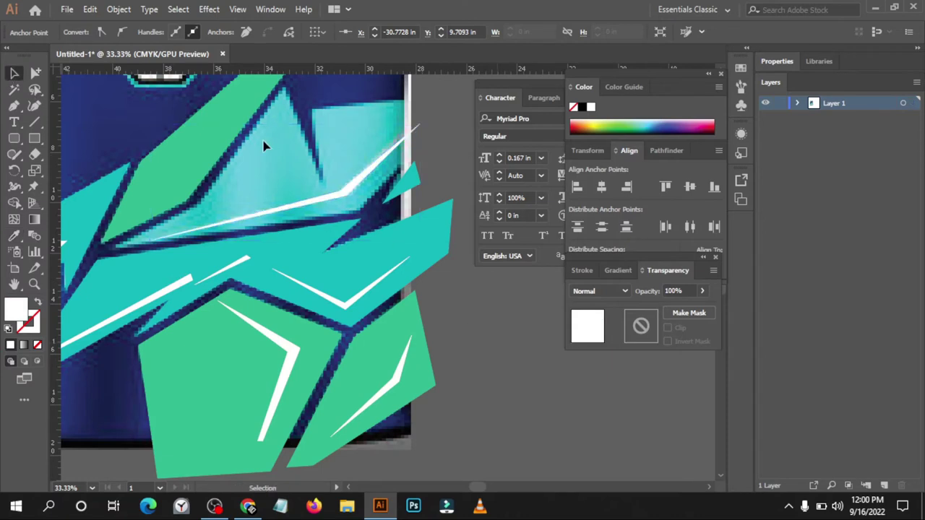
pyautogui.click(260, 142)
pyautogui.click(703, 292)
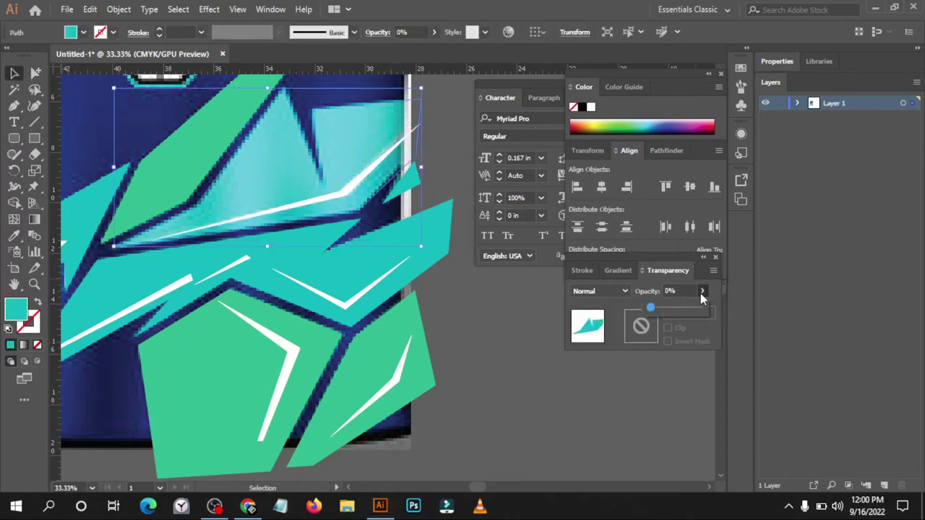
pyautogui.moveTo(650, 311); pyautogui.dragTo(820, 331)
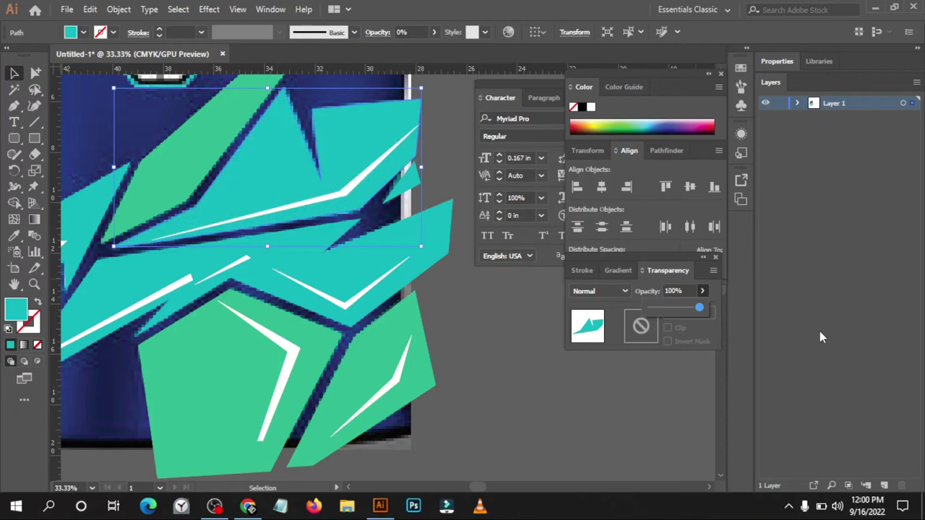
pyautogui.click(506, 323)
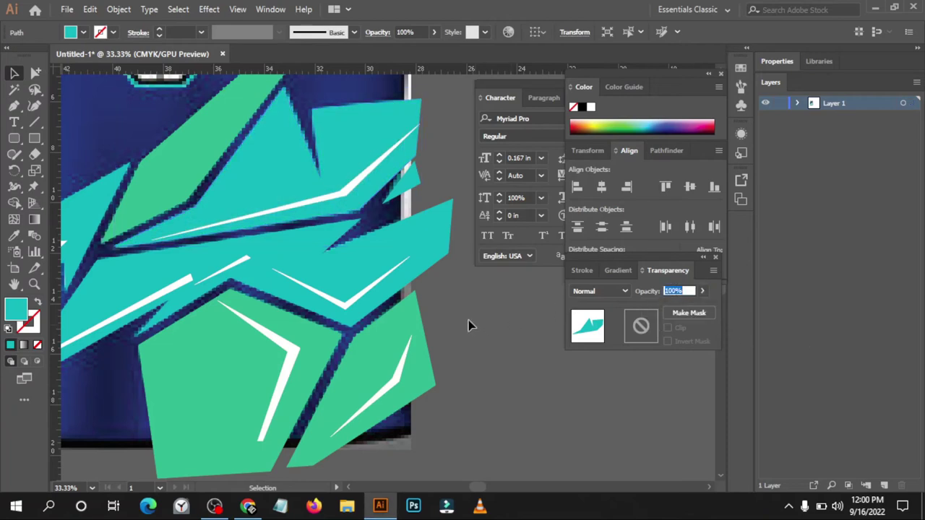
# Briefly make the small teal shard transparent to check the reference, then restore it to 100%.
pyautogui.click(402, 188)
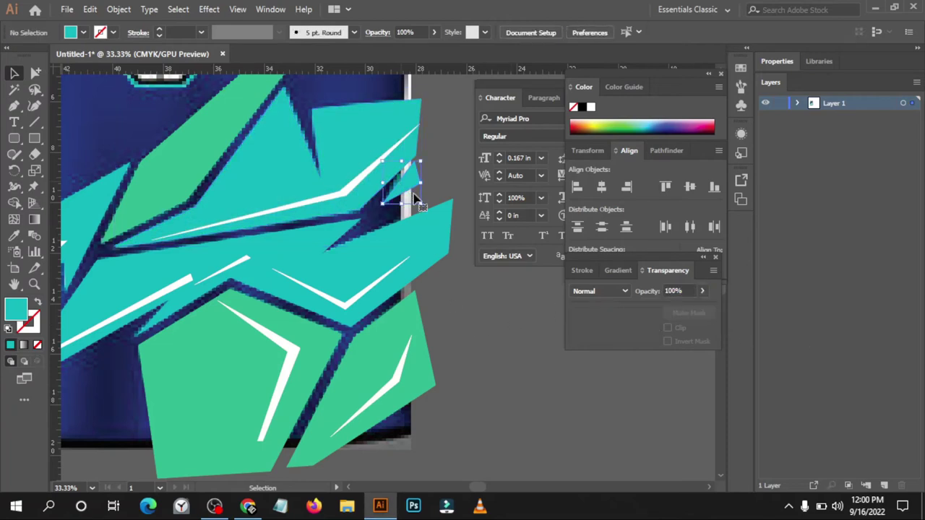
pyautogui.click(702, 290)
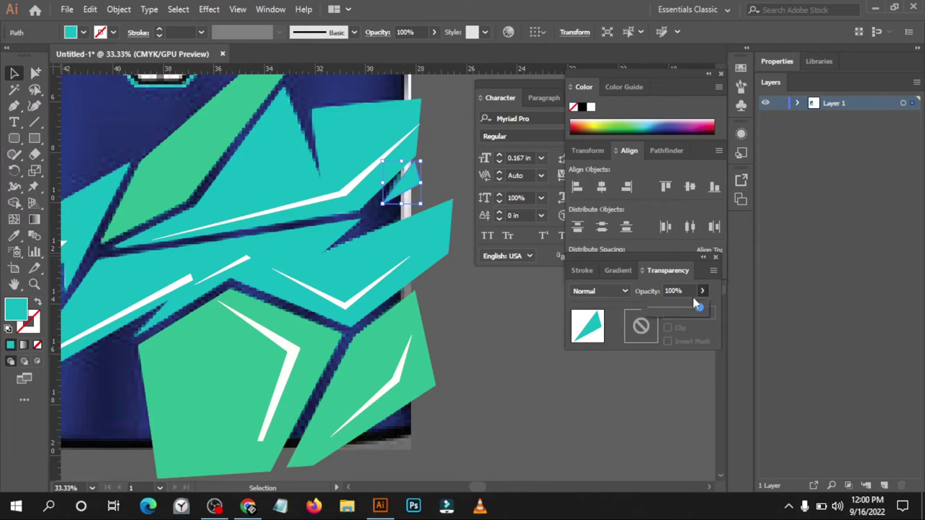
pyautogui.moveTo(704, 308); pyautogui.dragTo(520, 315)
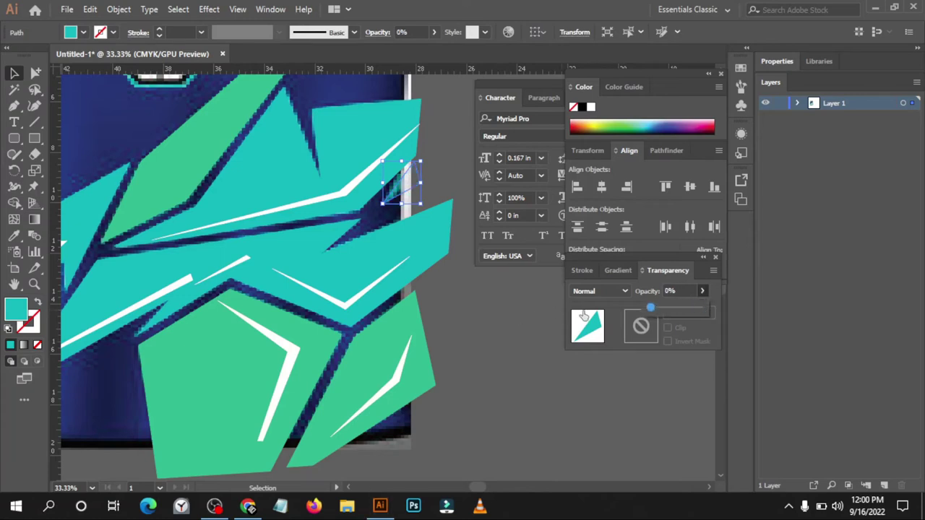
pyautogui.moveTo(649, 309); pyautogui.dragTo(705, 310)
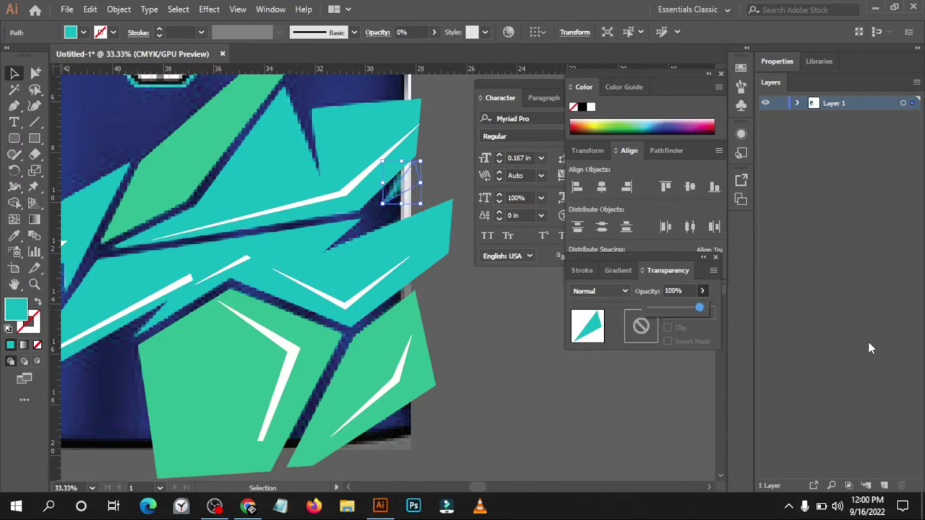
pyautogui.click(493, 307)
pyautogui.keyDown('alt'); pyautogui.scroll(-2, 506, 267); pyautogui.keyUp('alt')
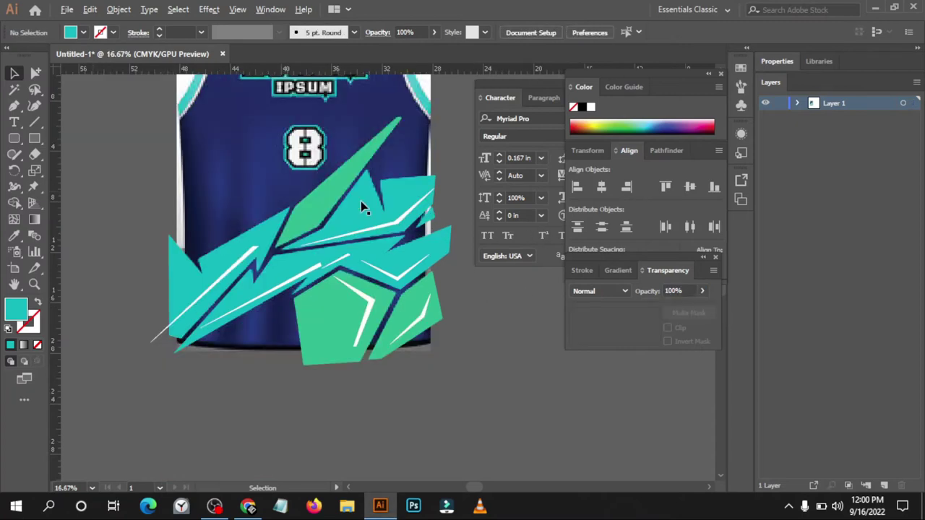
# Set the green spike below the 8 to 0% opacity.
pyautogui.click(315, 203)
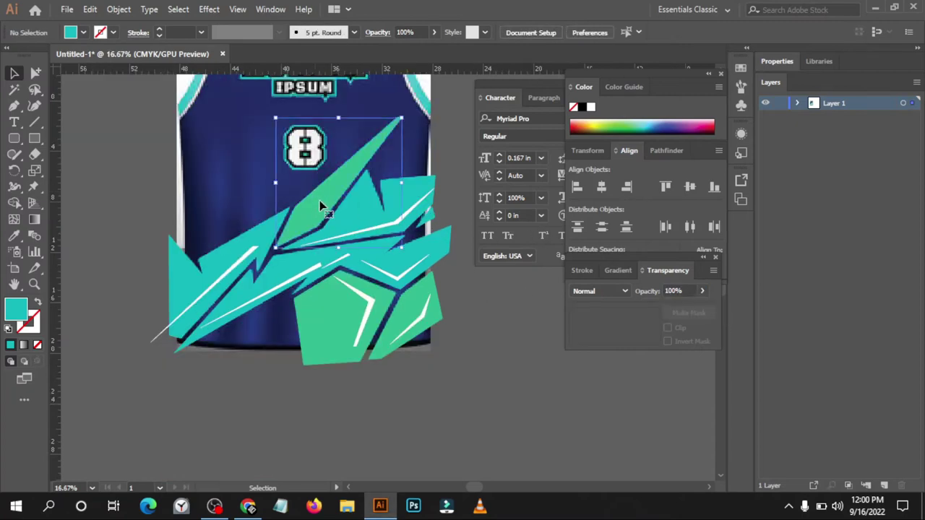
pyautogui.click(704, 292)
pyautogui.moveTo(699, 309); pyautogui.dragTo(562, 330)
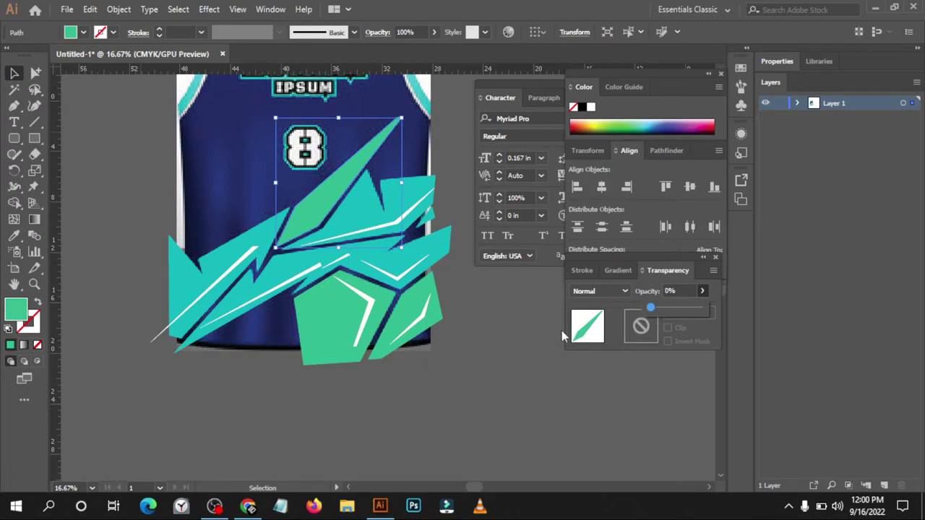
pyautogui.click(498, 295)
# Pen-trace the highlight down the spike's middle to its lower tip.
pyautogui.scroll(1, 381, 169)
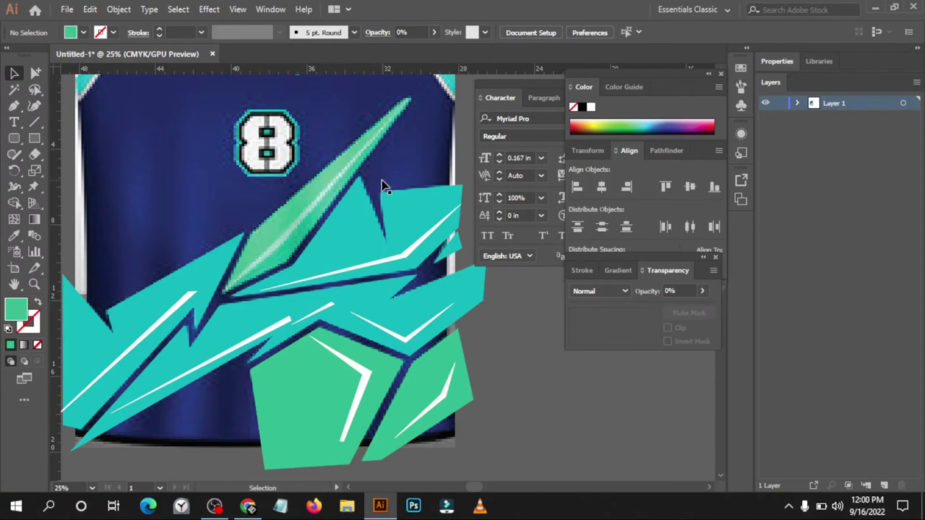
pyautogui.press('p')
pyautogui.scroll(1, 285, 258)
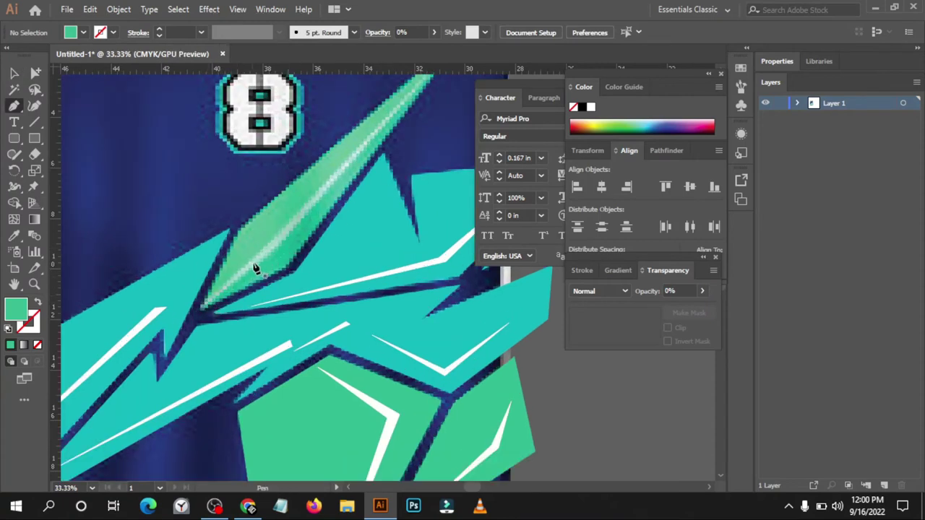
pyautogui.click(268, 262)
pyautogui.scroll(1, 405, 138)
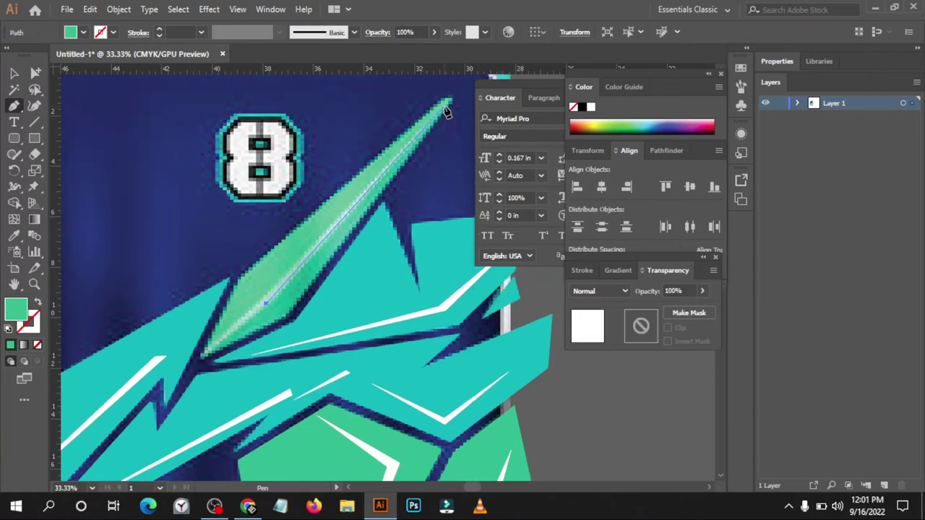
pyautogui.click(262, 304)
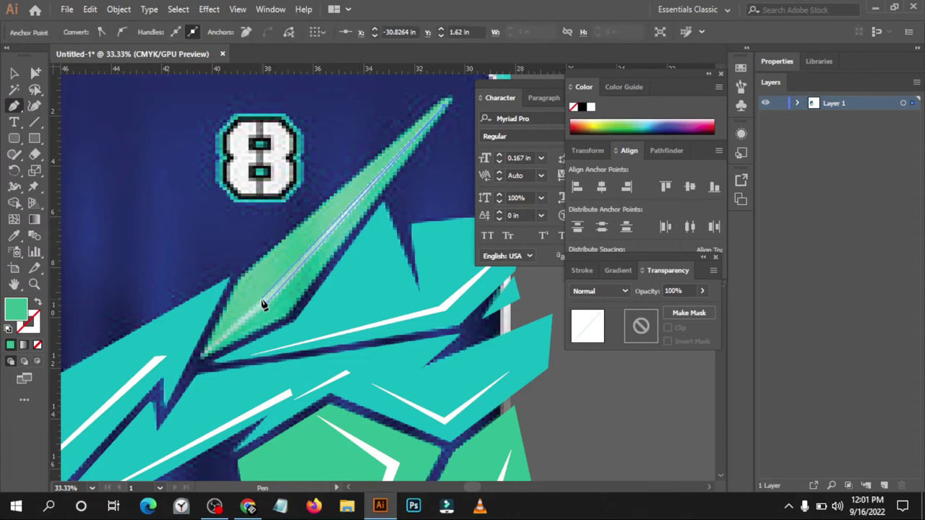
pyautogui.click(206, 355)
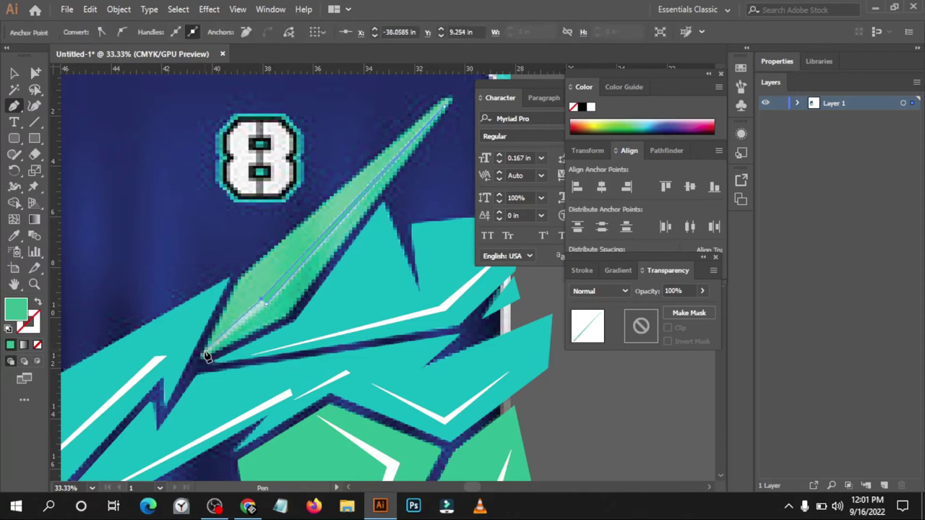
pyautogui.click(262, 307)
pyautogui.click(14, 74)
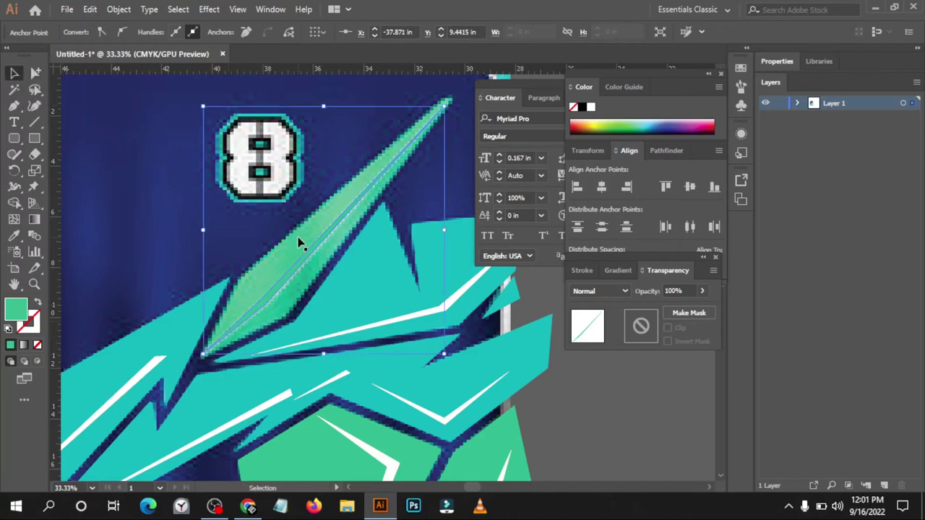
# Make the spike highlight white with the Eyedropper.
pyautogui.press('i')
pyautogui.click(463, 290)
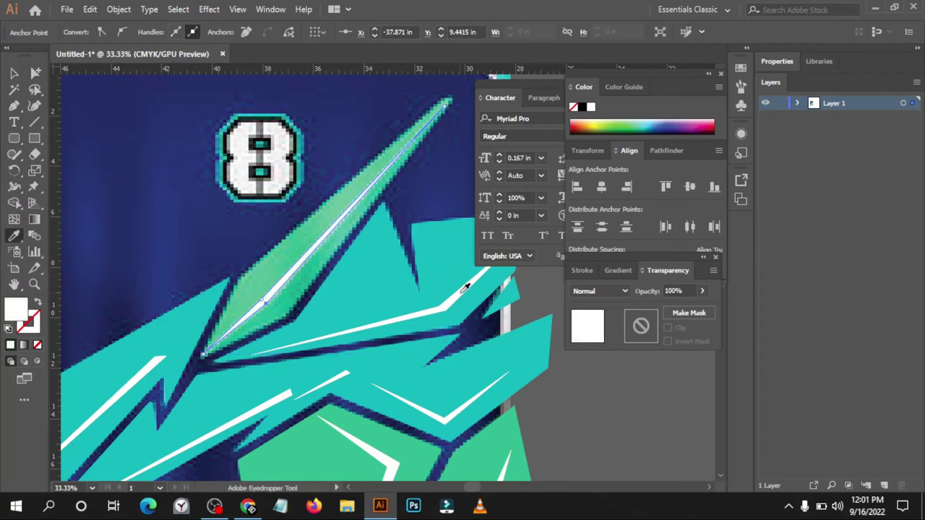
pyautogui.click(14, 74)
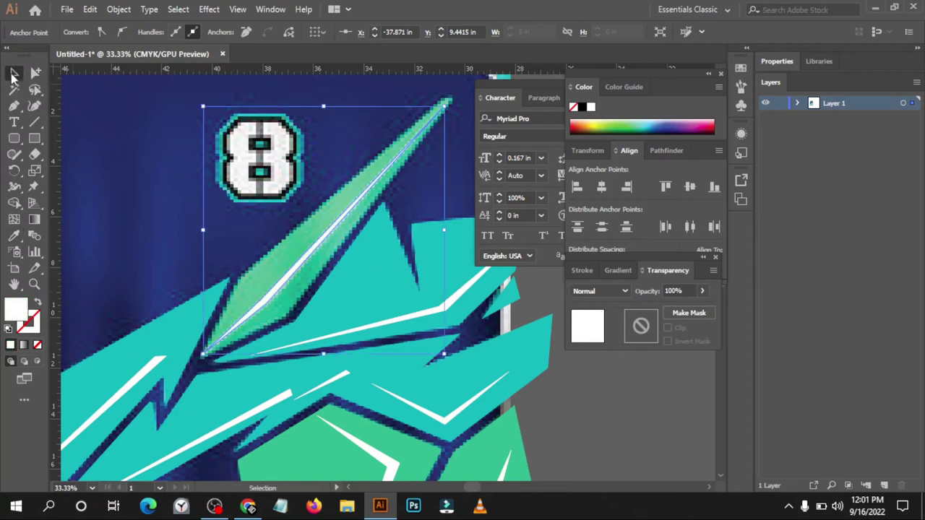
# Restore the green spike to 100% opacity and zoom out to the whole jersey.
pyautogui.click(283, 253)
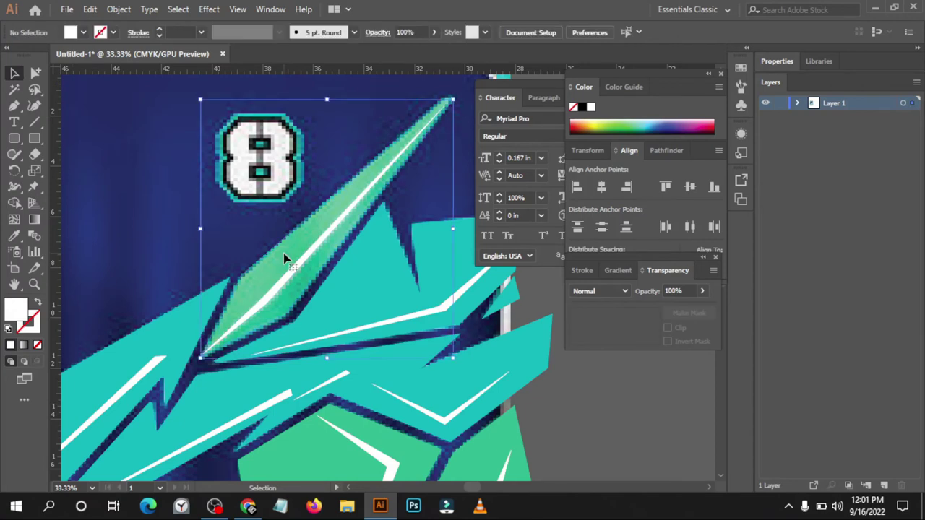
pyautogui.click(701, 291)
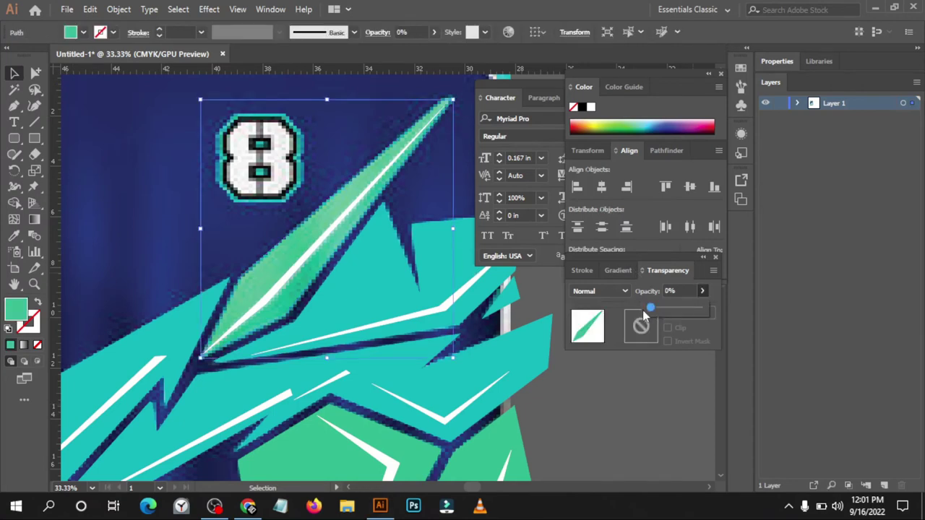
pyautogui.moveTo(653, 310); pyautogui.dragTo(700, 309)
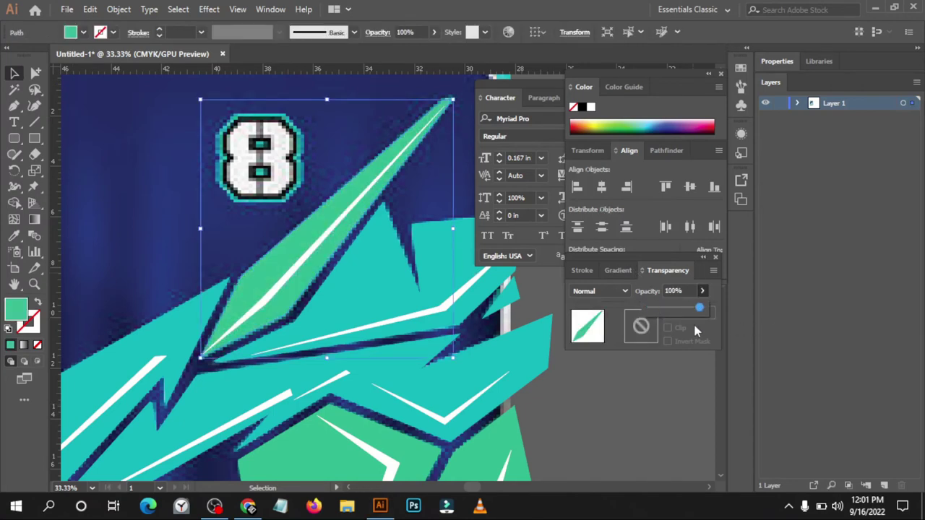
pyautogui.click(586, 406)
pyautogui.hotkey('ctrl', '-')
pyautogui.hotkey('ctrl', '-')
pyautogui.scroll(-1, 346, 305)
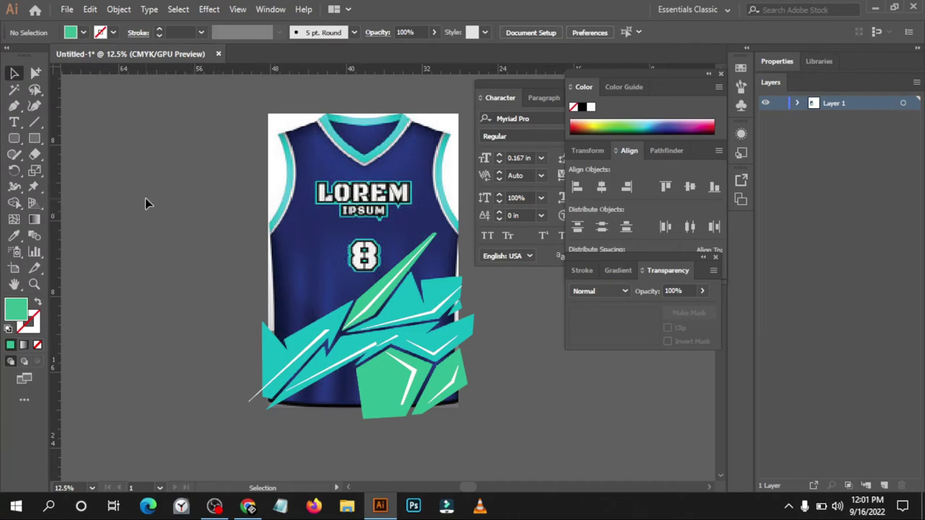
# Zoom out and drag the jersey mockup left, exposing the navy-and-teal shard rectangle behind it.
pyautogui.scroll(-1, 139, 191)
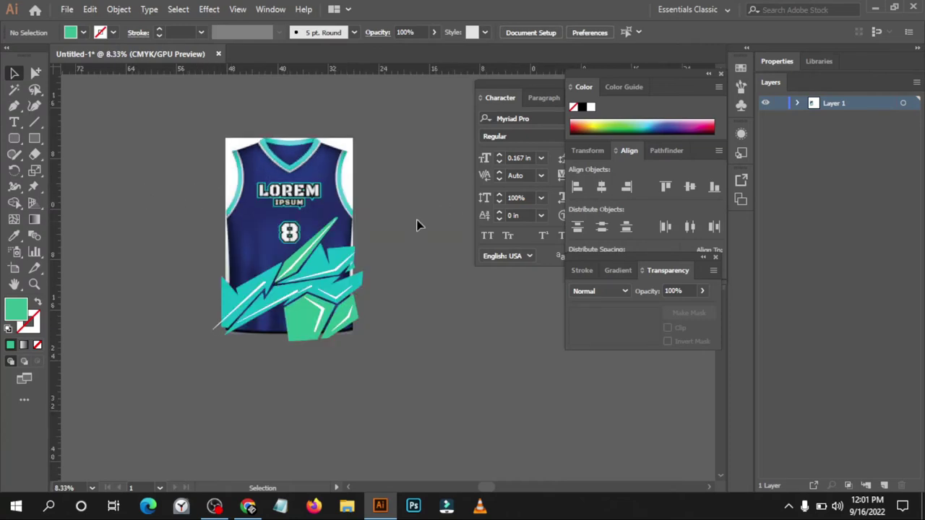
pyautogui.click(305, 190)
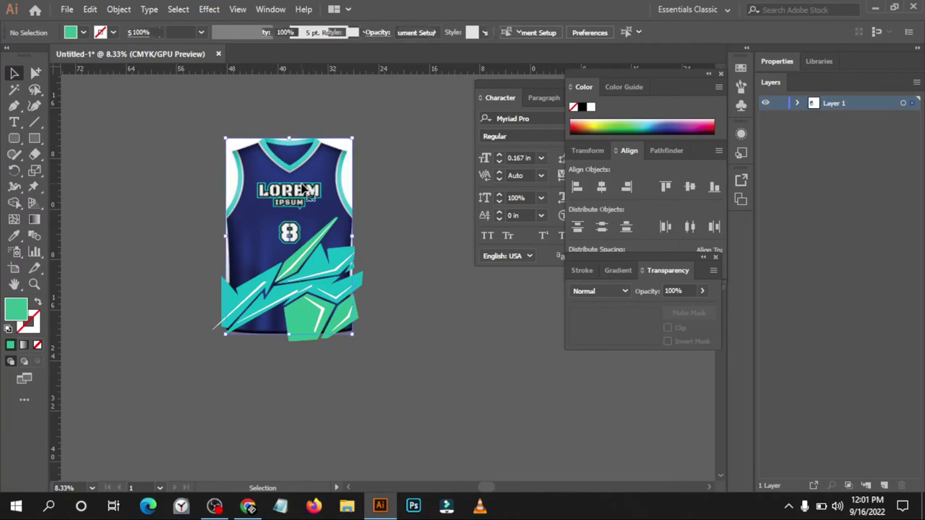
pyautogui.click(119, 10)
pyautogui.moveTo(168, 115)
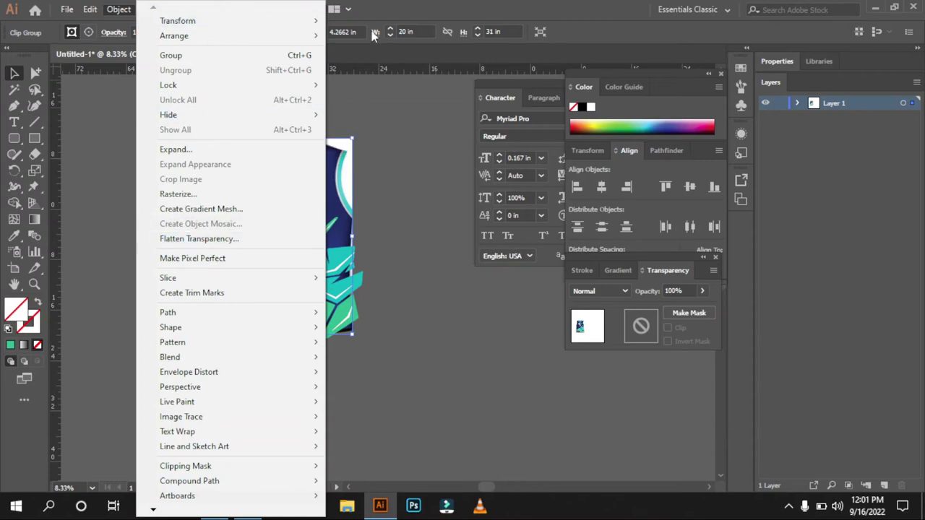
pyautogui.press('Escape')
pyautogui.click(374, 154)
pyautogui.hotkey('ctrl', '-')
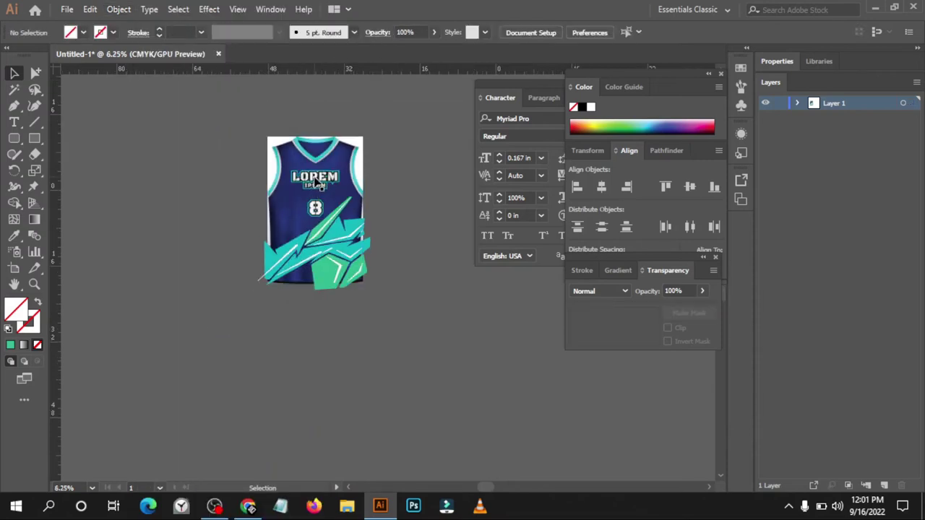
pyautogui.moveTo(321, 186); pyautogui.dragTo(163, 180)
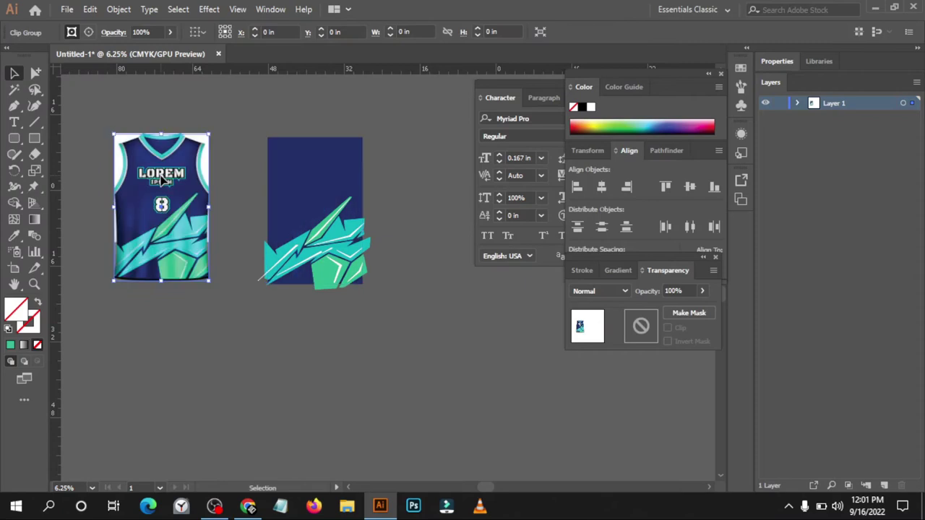
pyautogui.click(415, 125)
pyautogui.scroll(1, 394, 256)
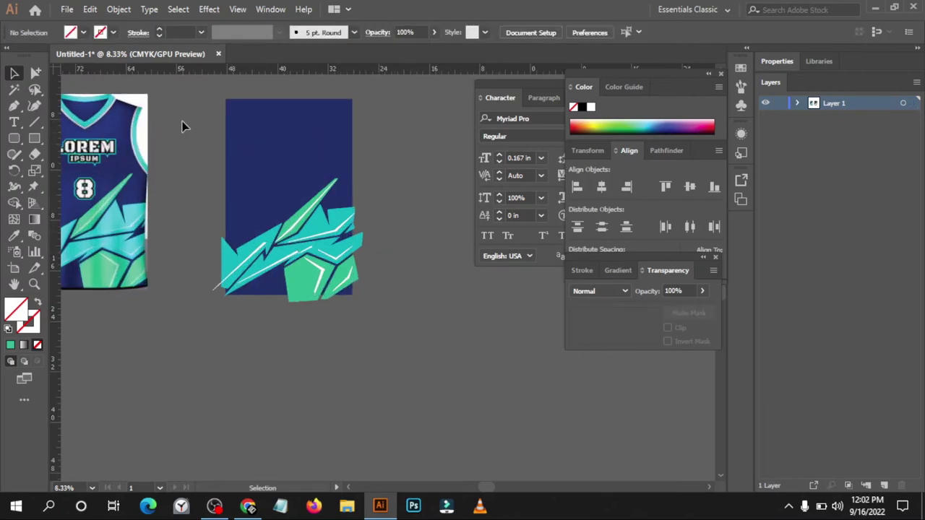
# Group the teal jagged shapes, leaving the navy rectangle out of the selection.
pyautogui.moveTo(388, 299); pyautogui.dragTo(289, 91)
pyautogui.keyDown('shift'); pyautogui.click(283, 131); pyautogui.keyUp('shift')
pyautogui.rightClick(315, 280)
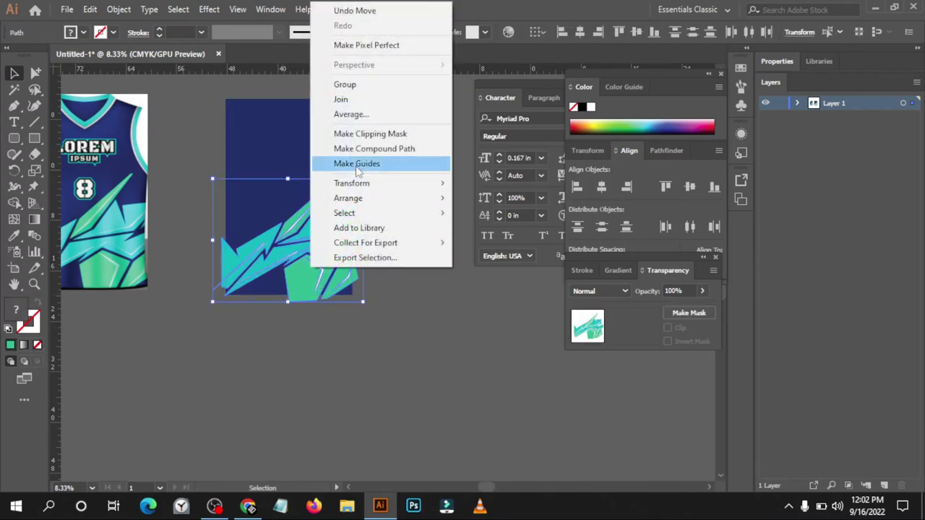
pyautogui.click(363, 93)
pyautogui.click(406, 125)
# Bring the navy rectangle to the front, try a clipping mask on everything, then undo it.
pyautogui.click(293, 157)
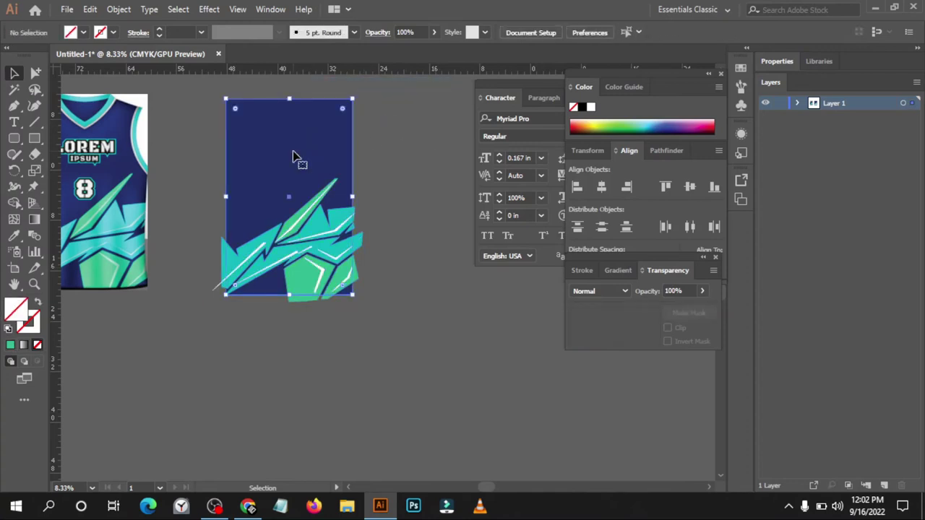
pyautogui.rightClick(295, 158)
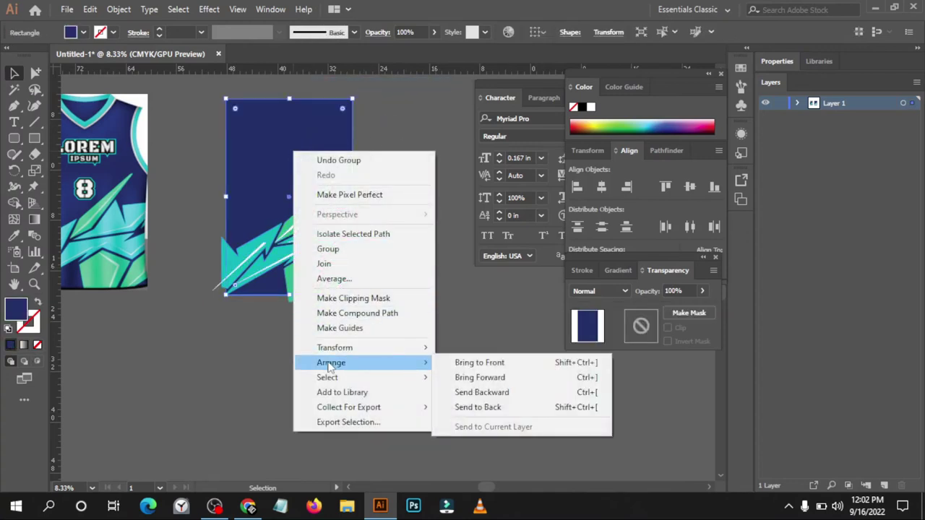
pyautogui.click(453, 364)
pyautogui.click(308, 367)
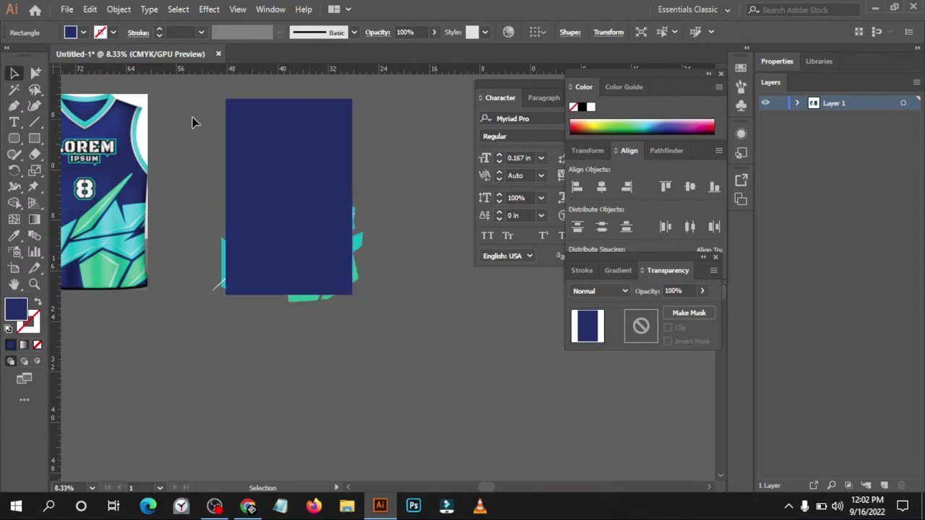
pyautogui.moveTo(193, 119); pyautogui.dragTo(418, 362)
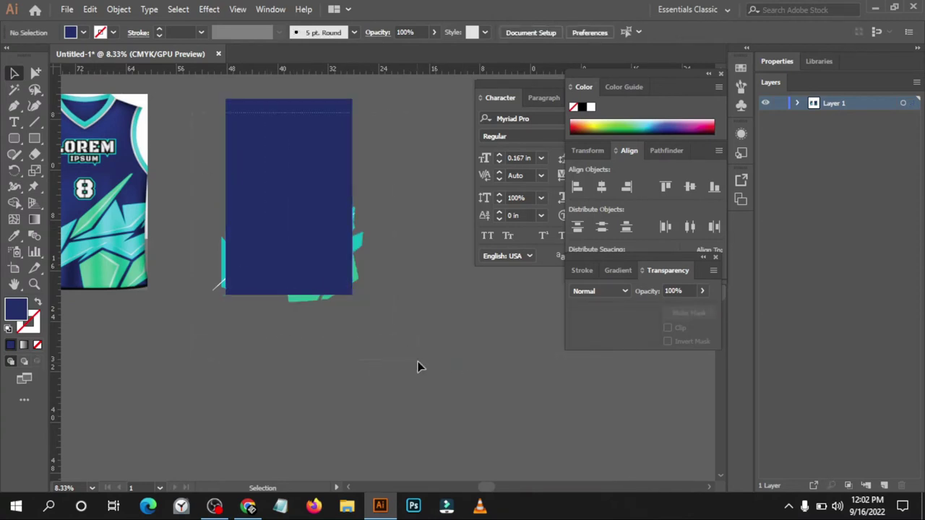
pyautogui.rightClick(264, 235)
pyautogui.click(340, 337)
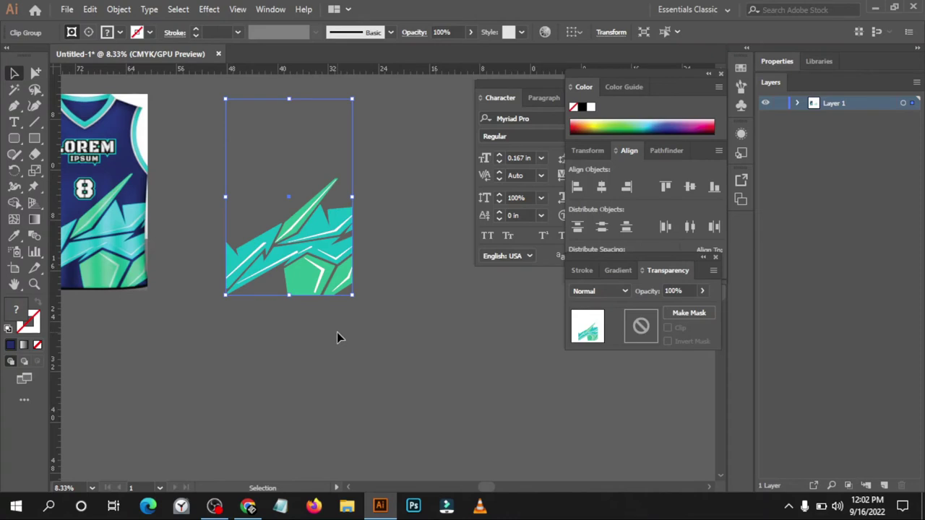
pyautogui.hotkey('ctrl', 'alt', '7')
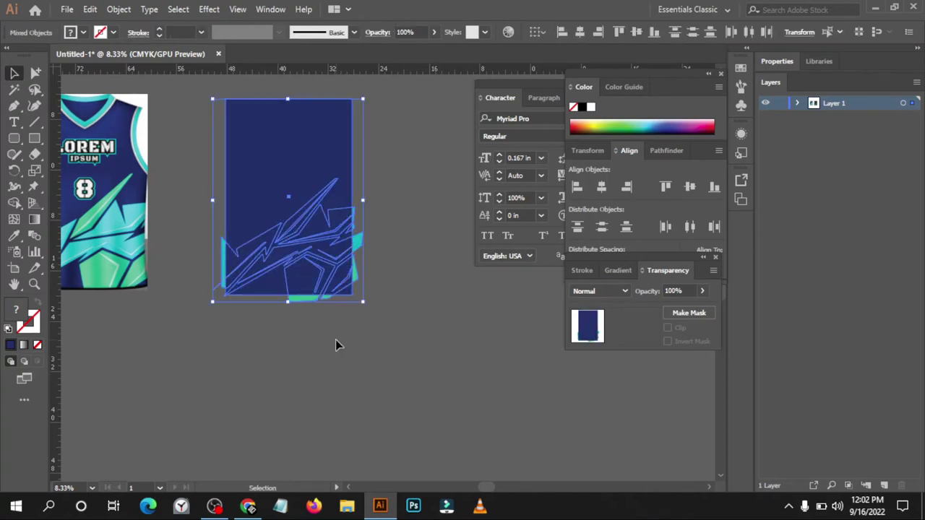
pyautogui.click(336, 345)
# Send the navy rectangle to the back, behind the teal shapes.
pyautogui.click(302, 193)
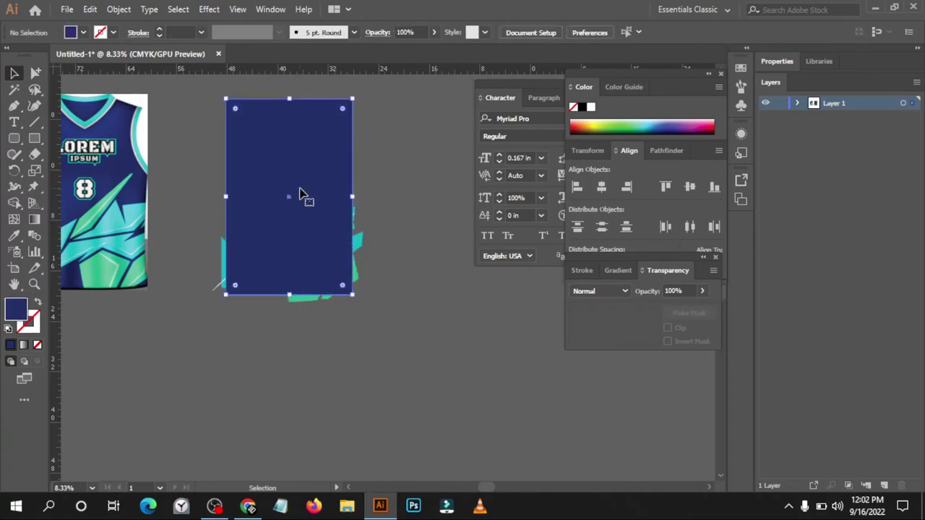
pyautogui.rightClick(301, 192)
pyautogui.moveTo(338, 400)
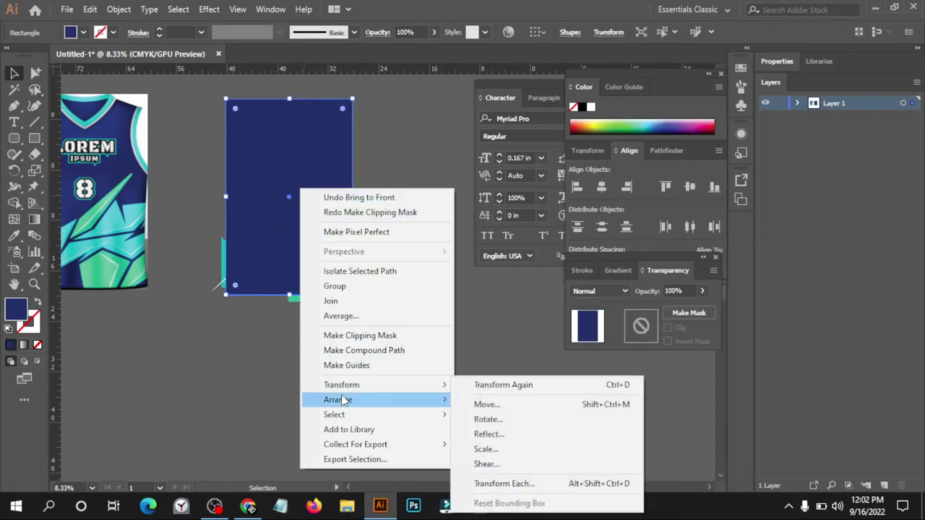
pyautogui.click(499, 445)
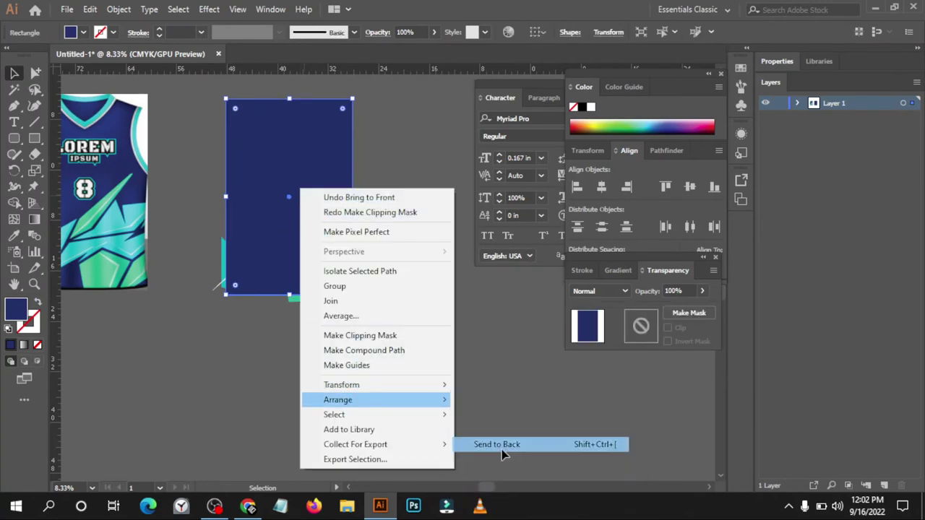
pyautogui.click(446, 326)
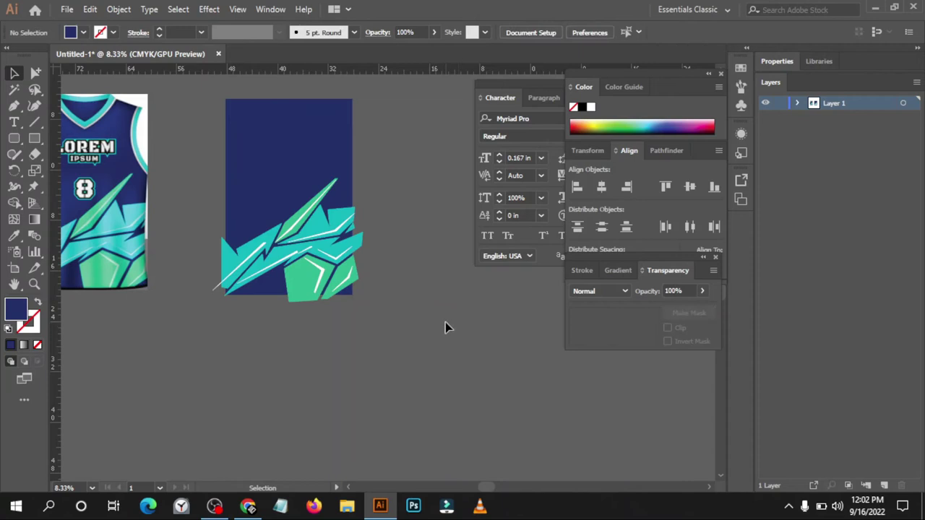
pyautogui.scroll(-2, 253, 240)
pyautogui.scroll(1, 215, 211)
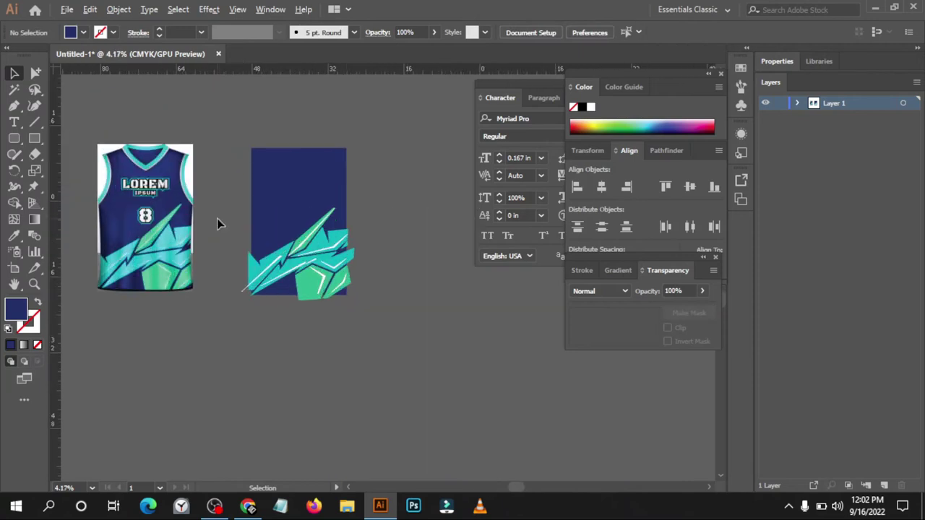
# Select the rectangle and teal shapes and group them into one object.
pyautogui.moveTo(370, 302); pyautogui.dragTo(346, 276)
pyautogui.rightClick(322, 264)
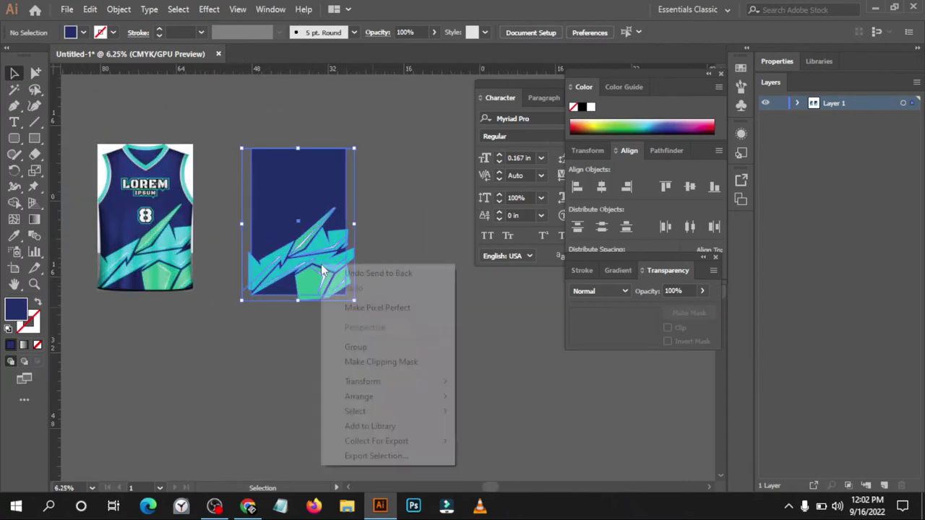
pyautogui.click(374, 347)
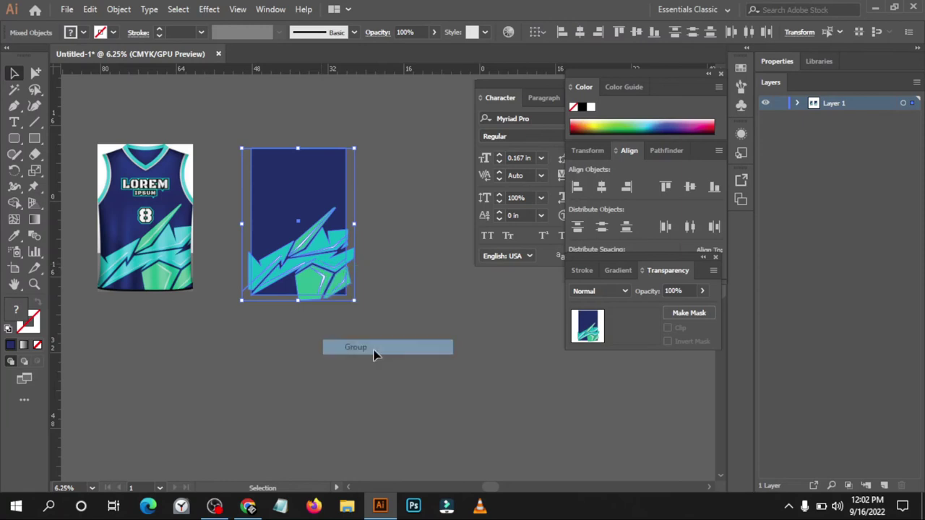
pyautogui.click(374, 339)
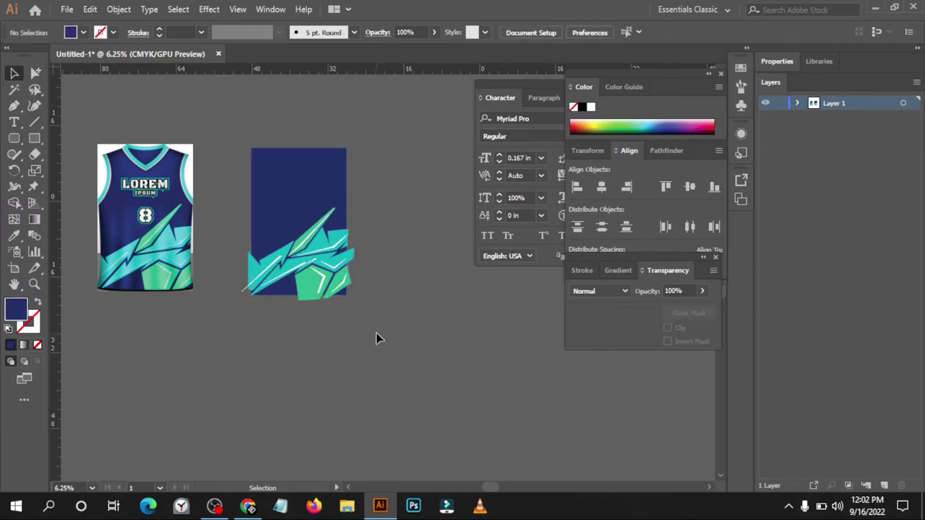
# Draw a fixed-size rectangle and fill it yellow.
pyautogui.click(31, 139)
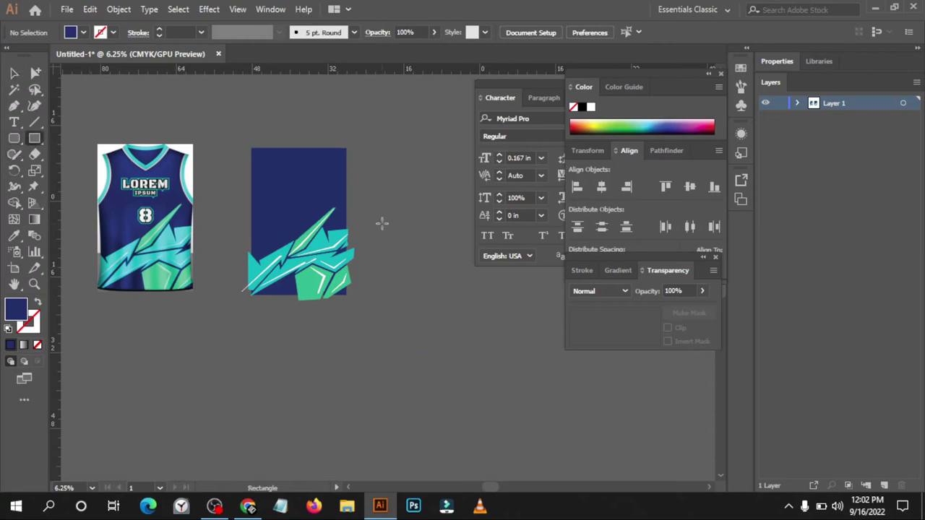
pyautogui.click(382, 223)
pyautogui.click(429, 275)
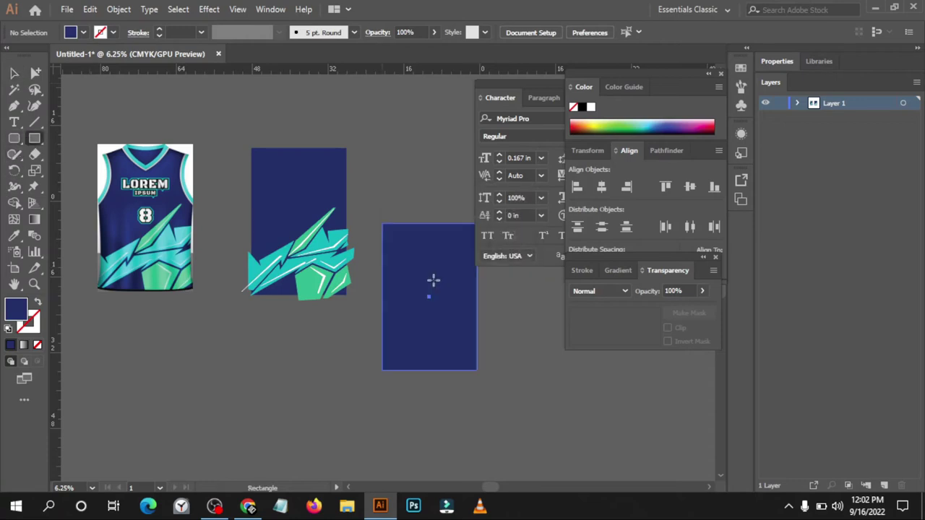
pyautogui.click(68, 34)
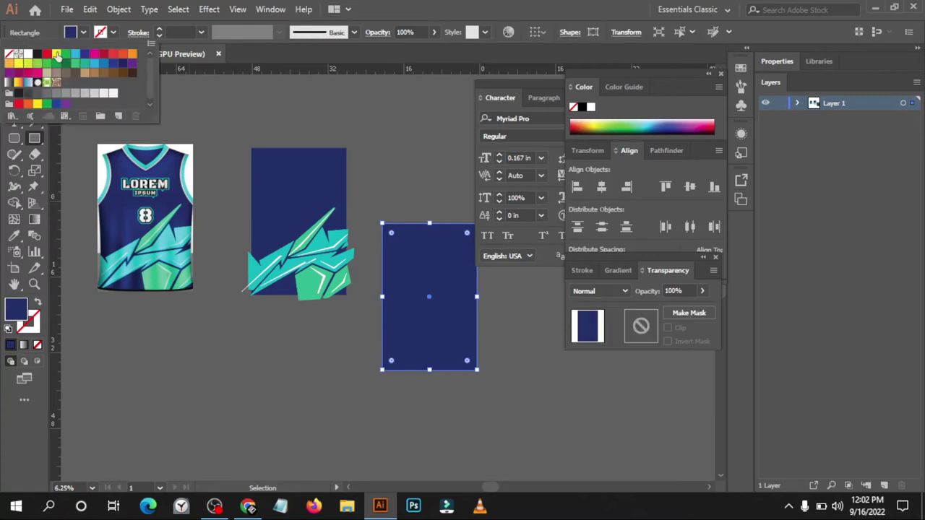
pyautogui.click(57, 54)
pyautogui.click(165, 94)
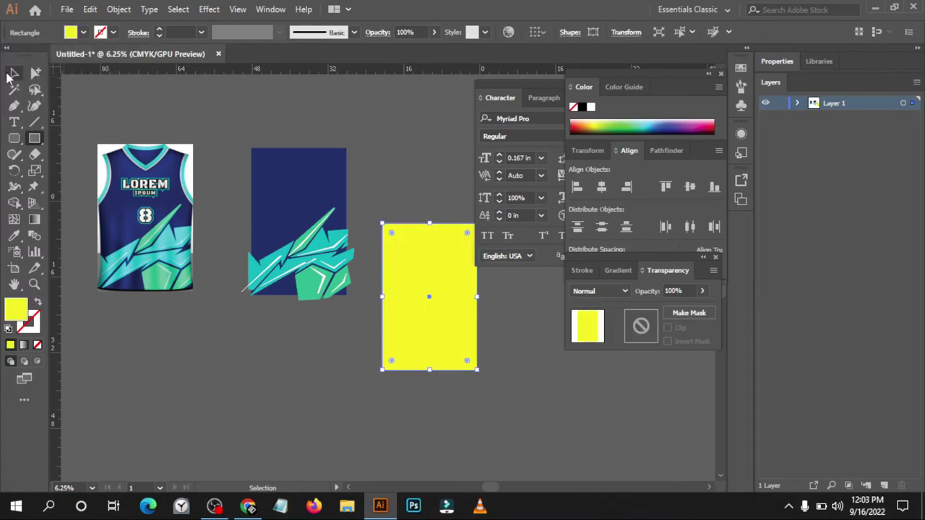
pyautogui.click(351, 97)
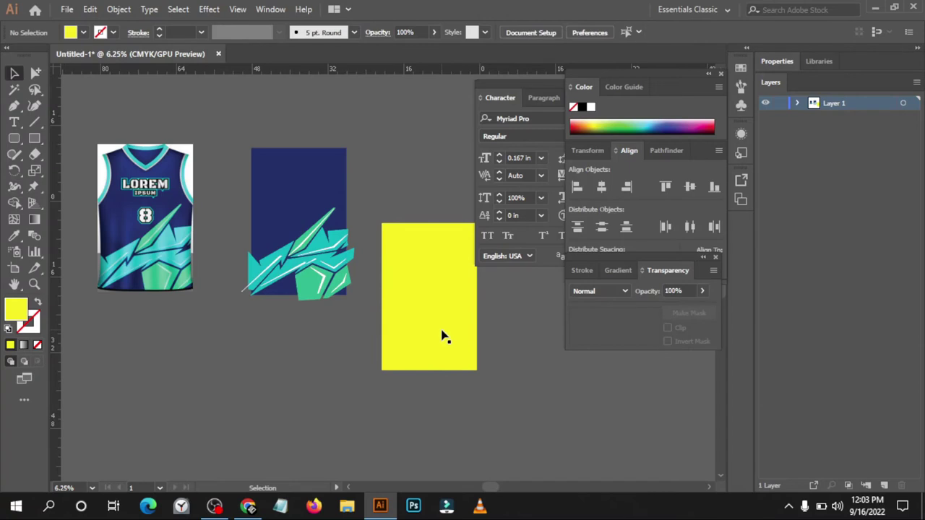
# Place the yellow rectangle on the navy artwork and center it horizontally and vertically.
pyautogui.moveTo(443, 336); pyautogui.dragTo(310, 260)
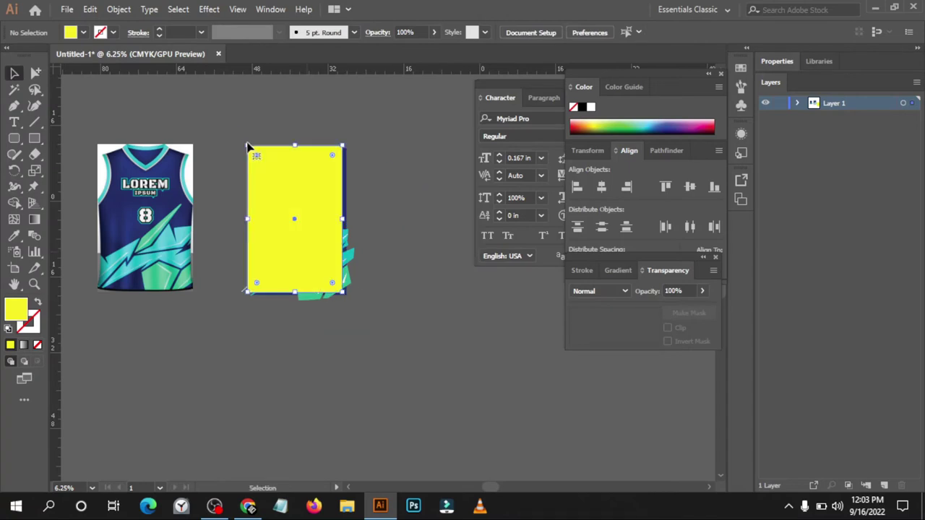
pyautogui.click(358, 133)
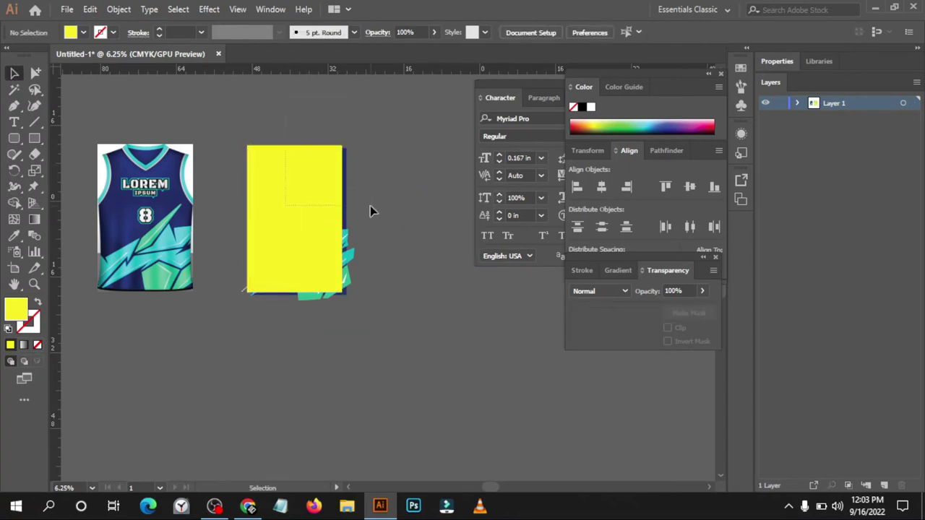
pyautogui.hotkey('ctrl', 'a')
pyautogui.click(604, 187)
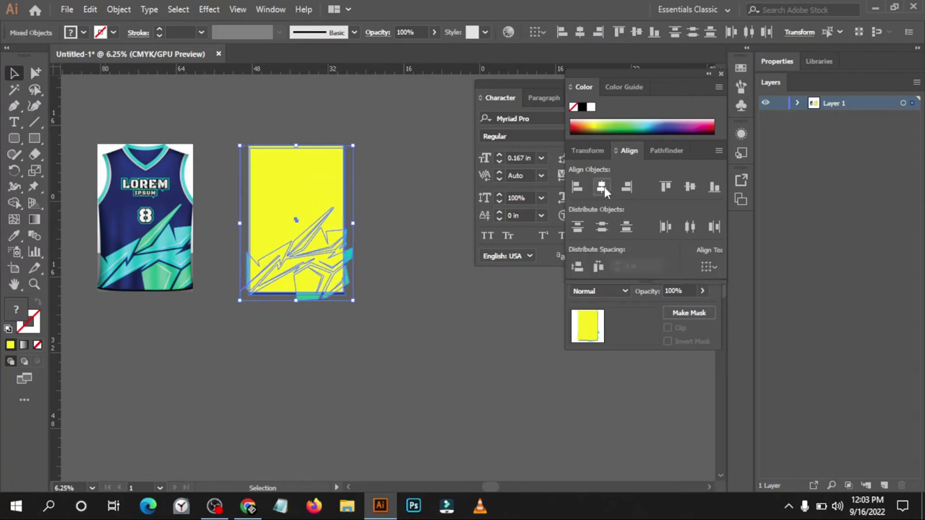
pyautogui.click(690, 187)
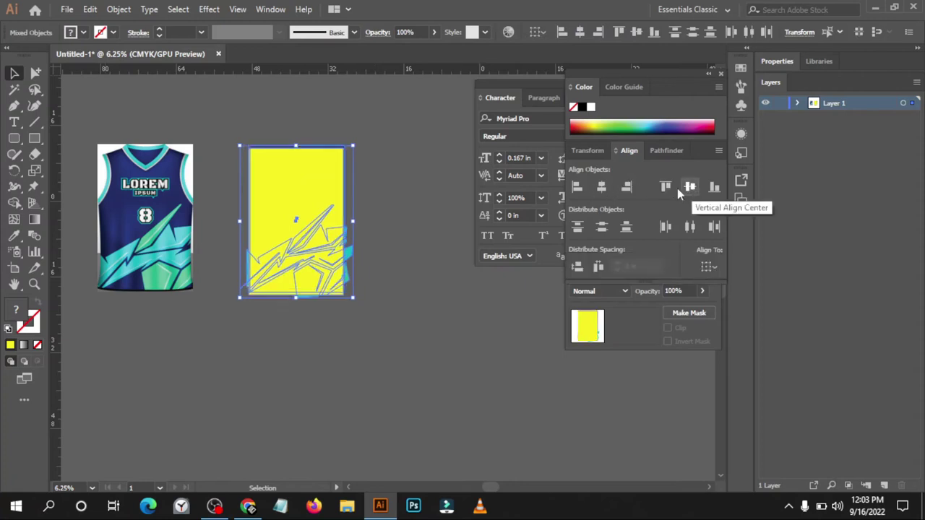
pyautogui.click(408, 170)
pyautogui.scroll(4, 246, 131)
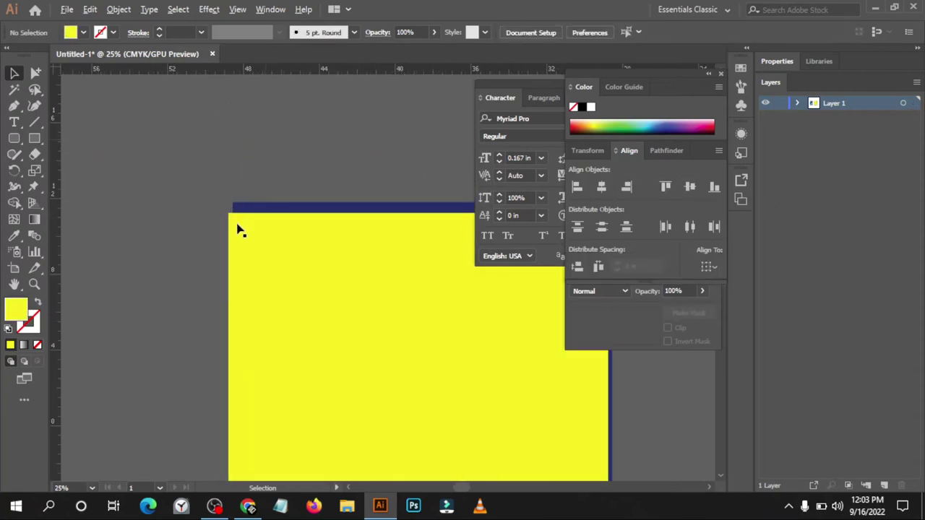
pyautogui.moveTo(242, 264); pyautogui.dragTo(239, 252)
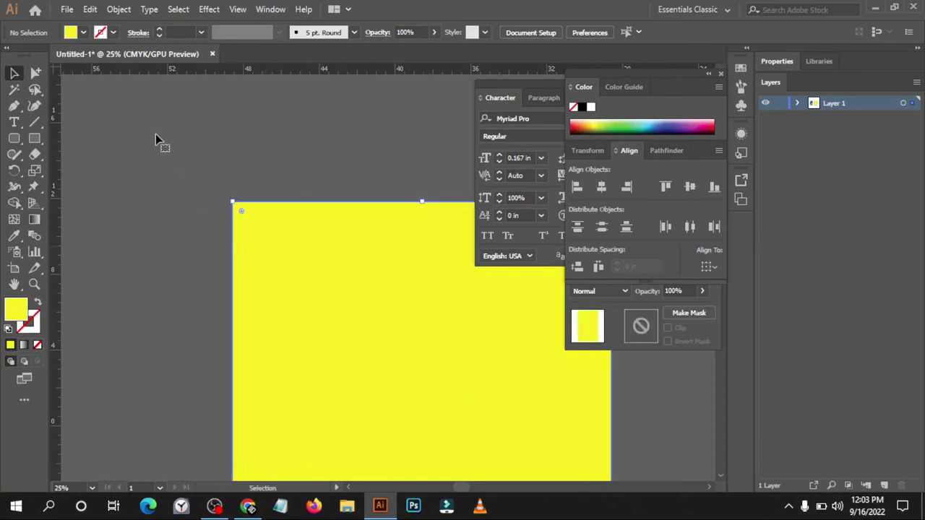
# Select the yellow rectangle with the artwork and apply Make Clipping Mask.
pyautogui.scroll(-4, 157, 138)
pyautogui.scroll(-2, 173, 157)
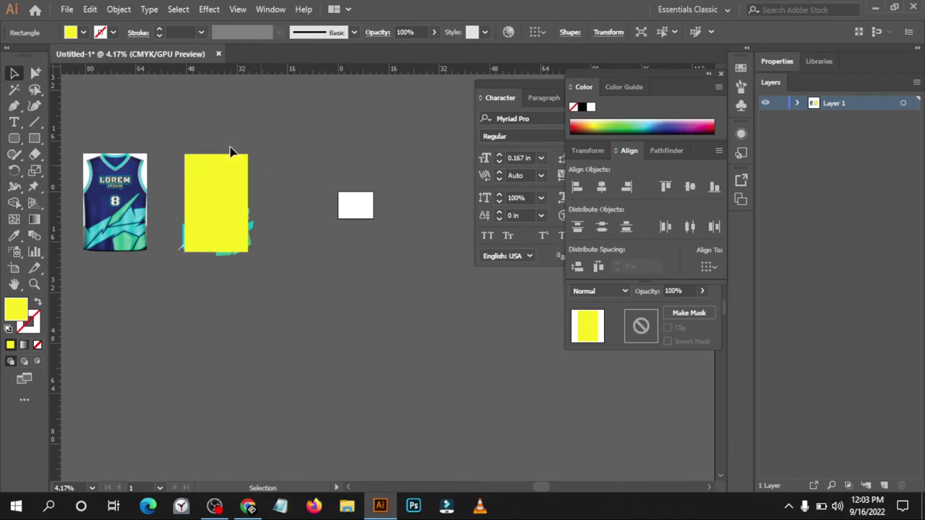
pyautogui.scroll(3, 230, 152)
pyautogui.scroll(1, 227, 165)
pyautogui.scroll(-2, 227, 165)
pyautogui.hscroll(-1, 343, 177)
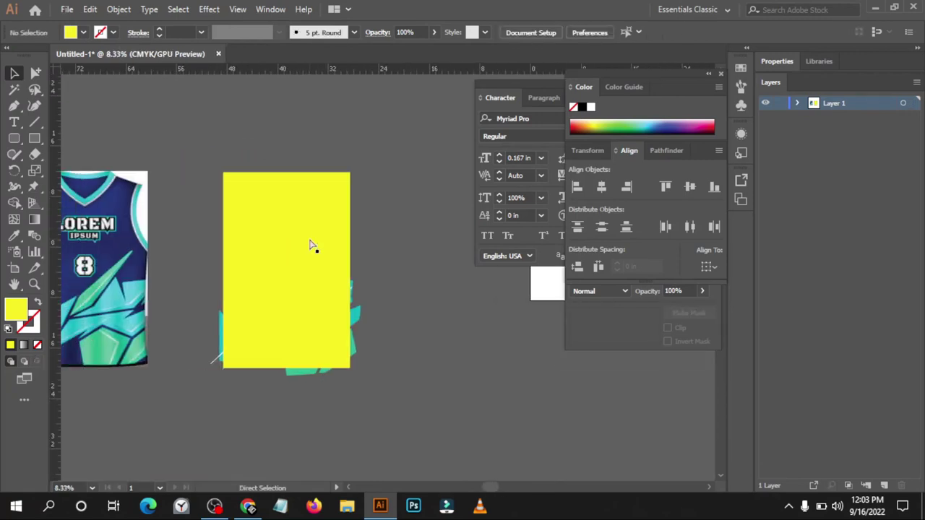
pyautogui.moveTo(374, 359); pyautogui.dragTo(340, 343)
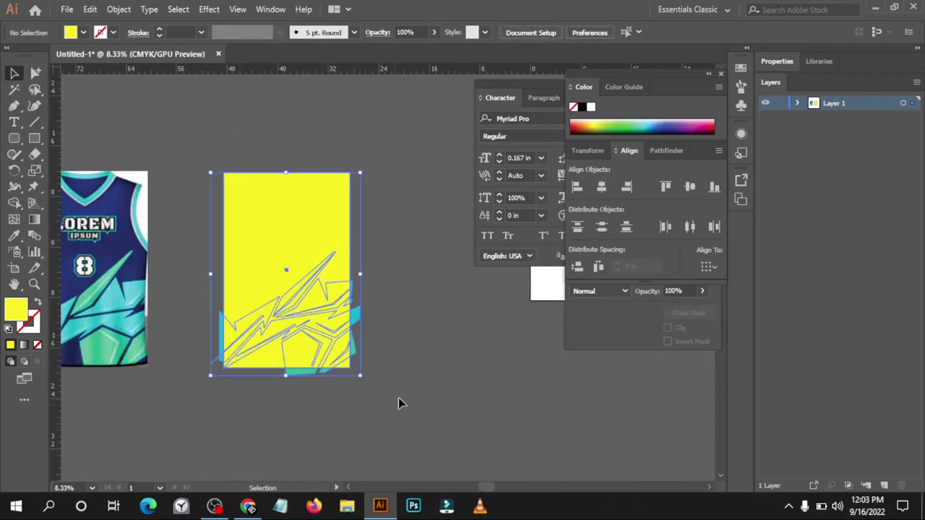
pyautogui.rightClick(309, 302)
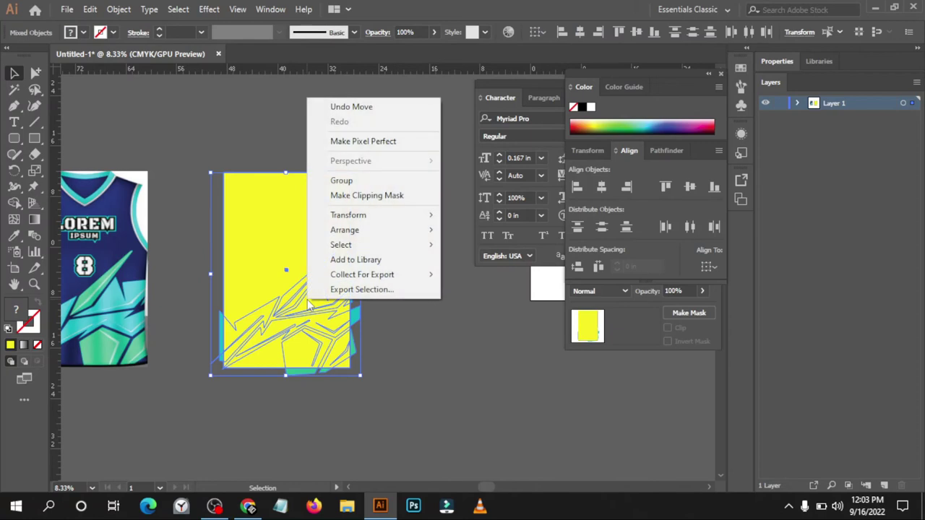
pyautogui.click(368, 196)
pyautogui.click(423, 291)
pyautogui.scroll(-1, 464, 248)
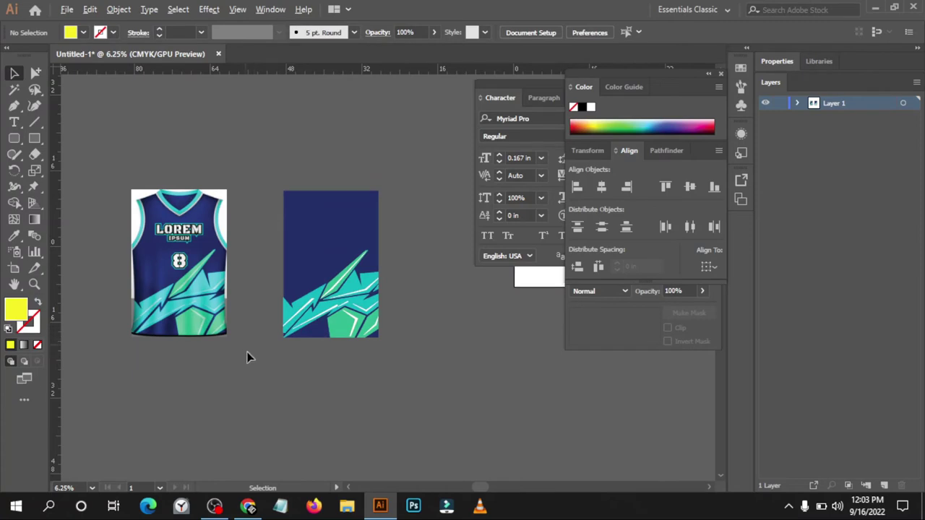
pyautogui.scroll(1, 247, 357)
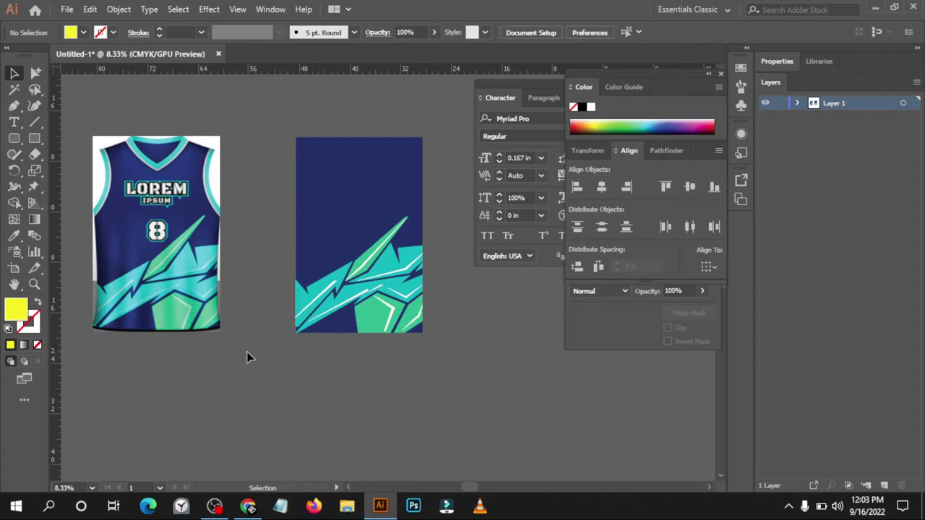
pyautogui.scroll(-1, 233, 354)
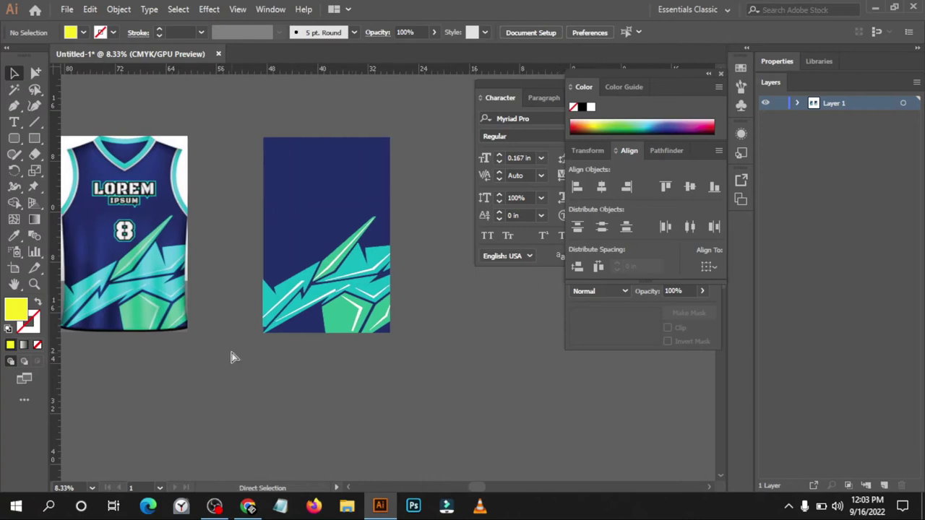
pyautogui.scroll(-1, 232, 355)
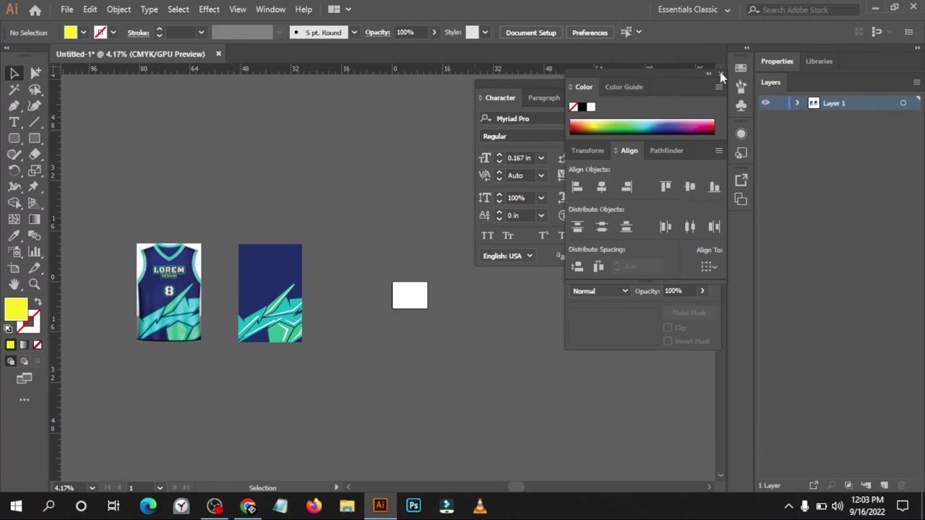
pyautogui.scroll(3, 194, 327)
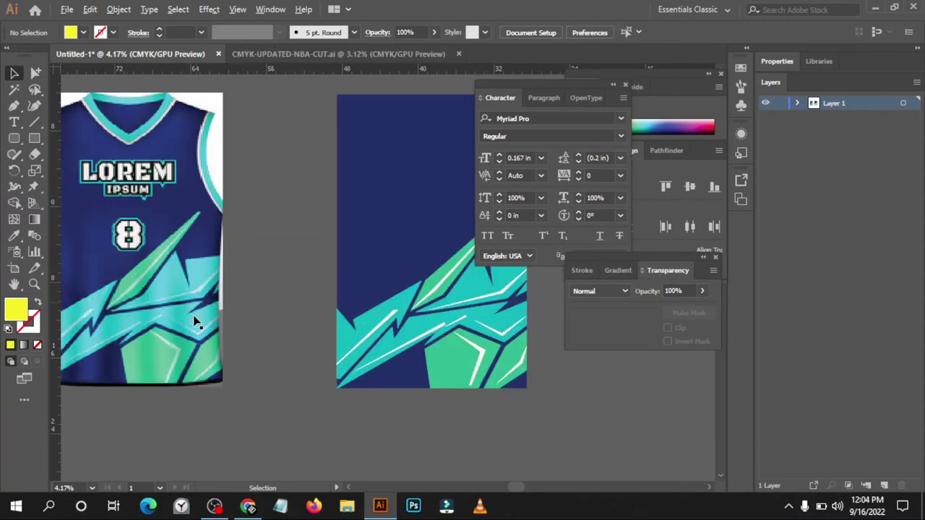
pyautogui.scroll(-1, 195, 320)
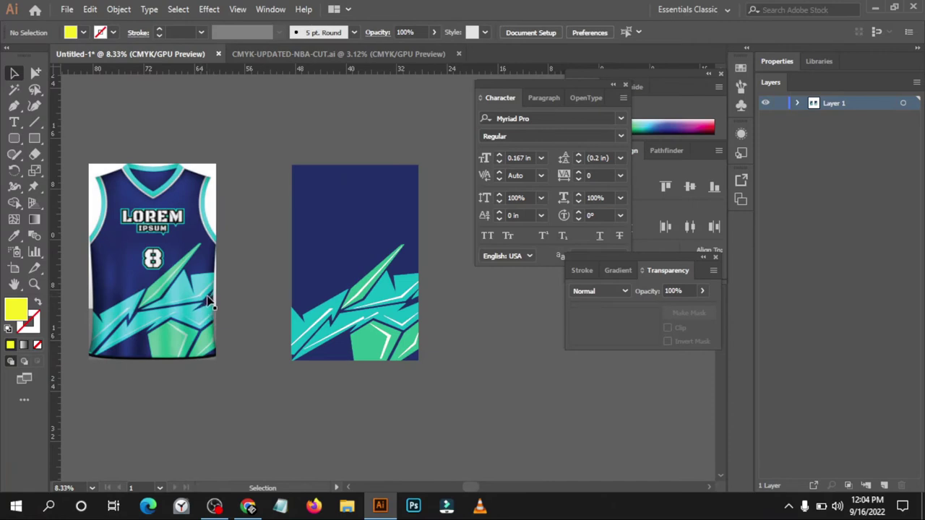
# In CMYK-UPDATED-NBA-CUT.ai, select the S-size jersey cut shape.
pyautogui.click(260, 54)
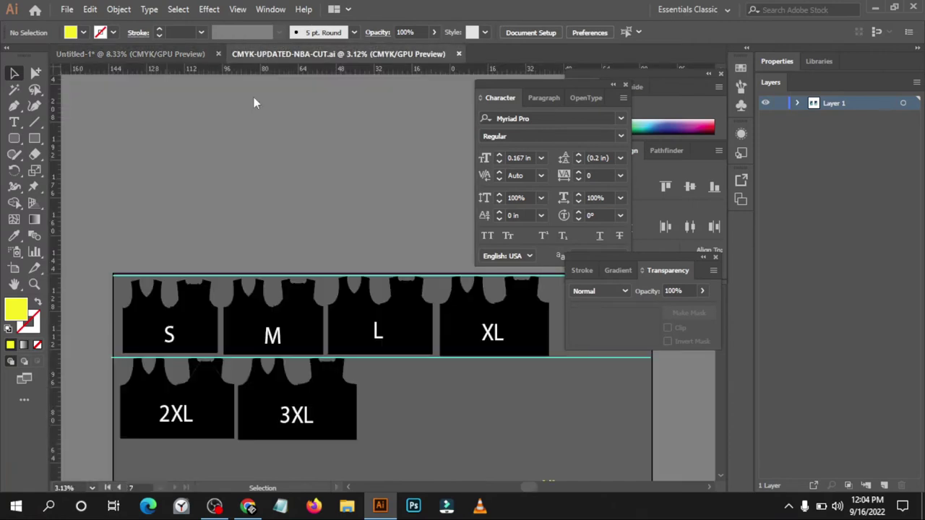
pyautogui.click(144, 340)
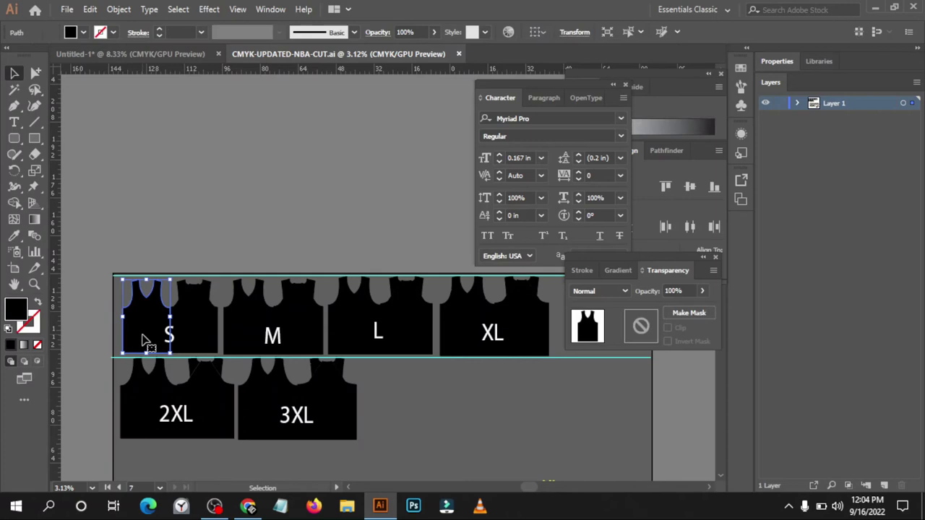
pyautogui.rightClick(143, 329)
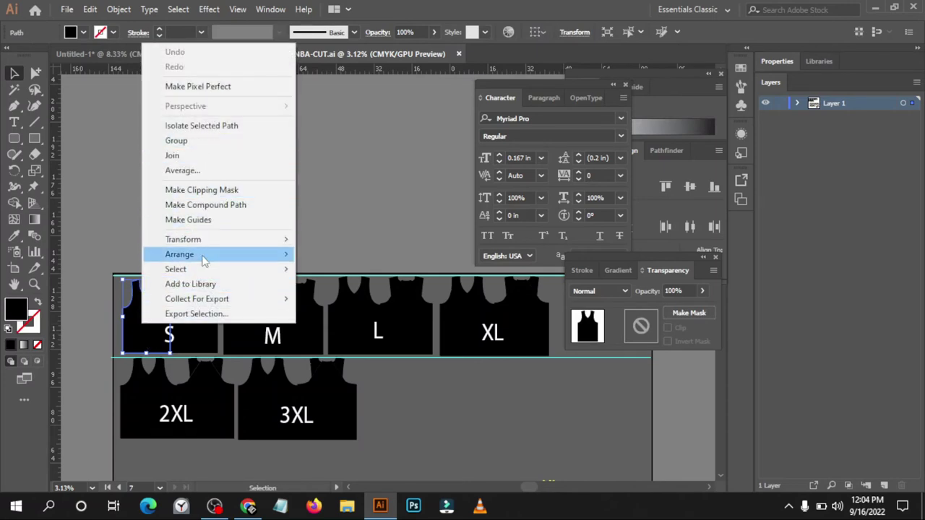
pyautogui.click(355, 146)
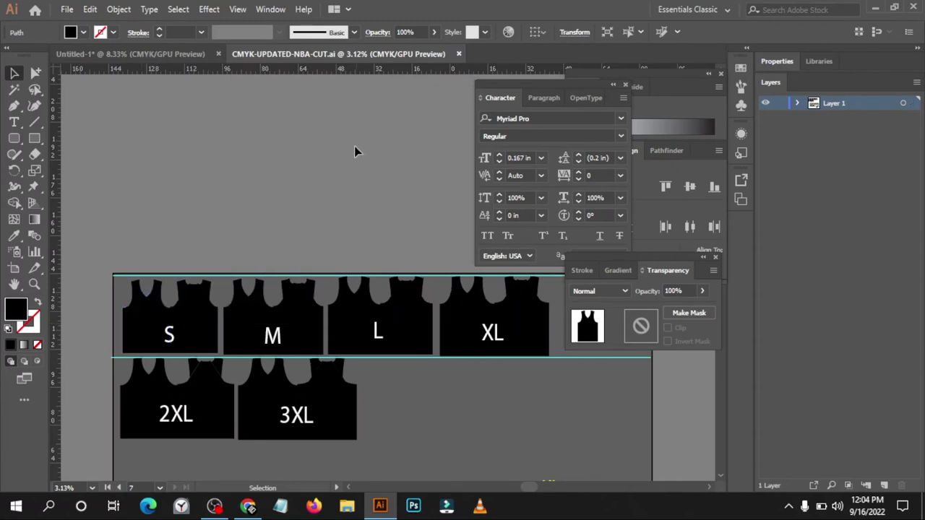
pyautogui.click(153, 318)
pyautogui.rightClick(153, 318)
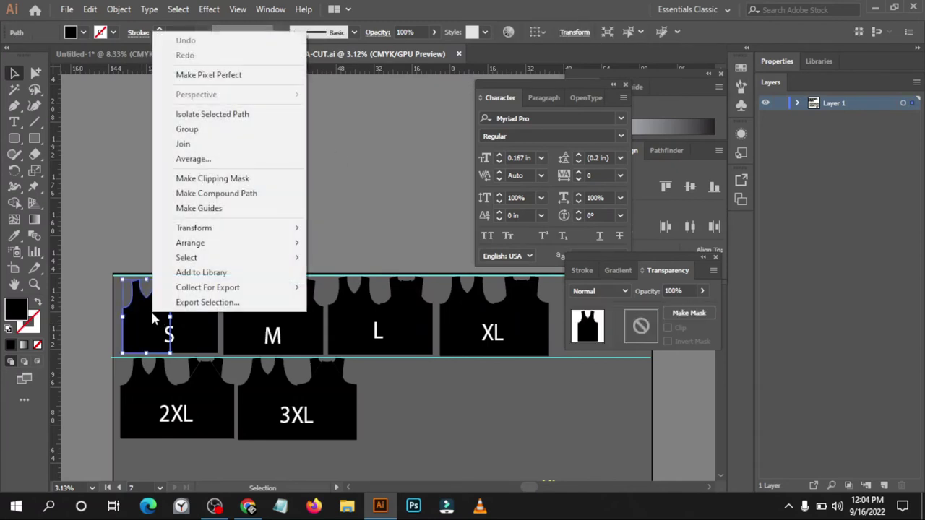
pyautogui.click(122, 246)
pyautogui.click(137, 325)
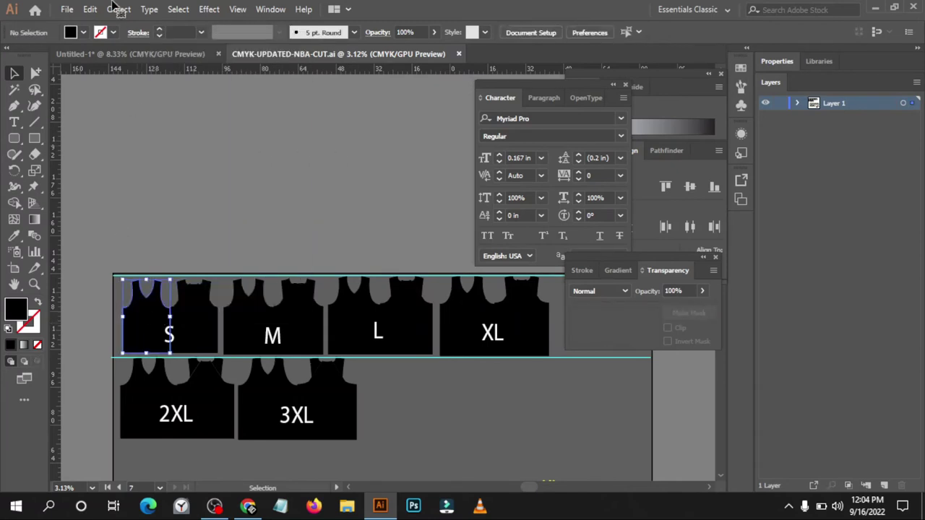
# Copy the S jersey shape with Edit > Copy and return to Untitled-1.
pyautogui.click(119, 10)
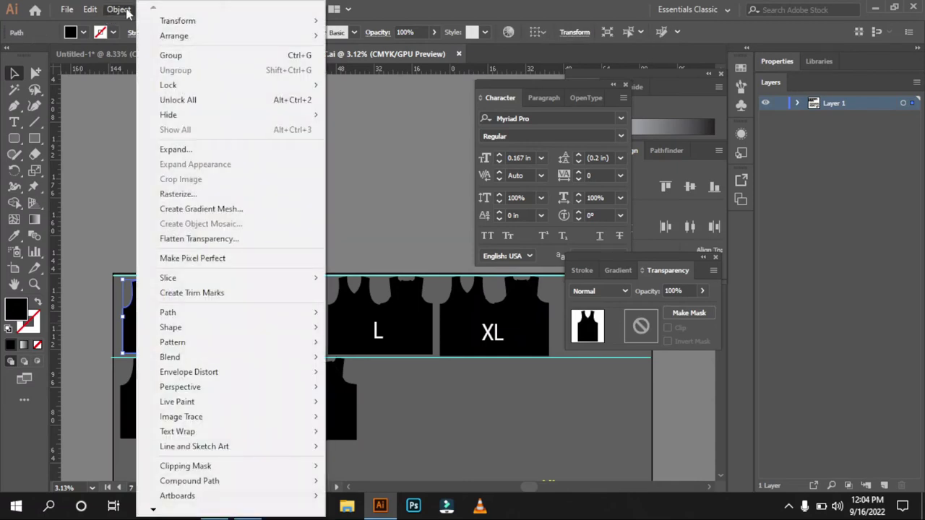
pyautogui.click(120, 127)
pyautogui.hotkey('ctrl', 'shift', 'a')
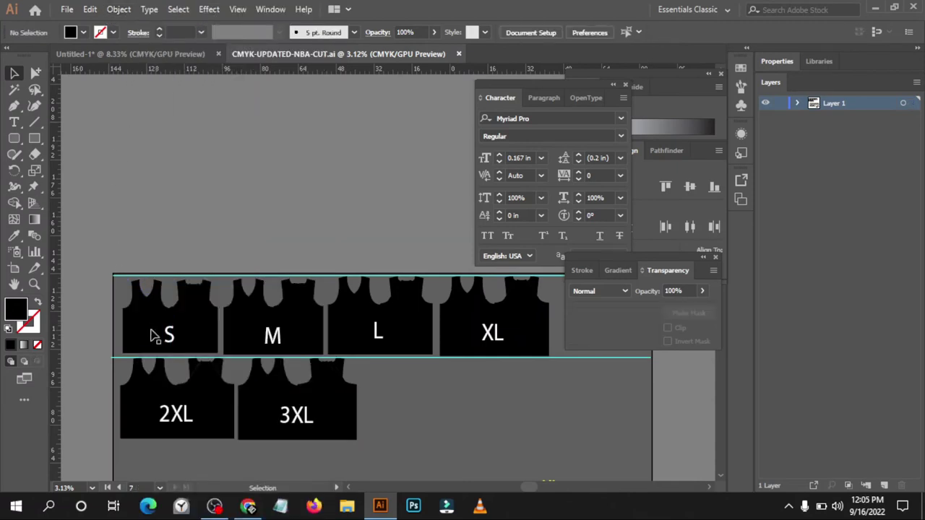
pyautogui.click(89, 10)
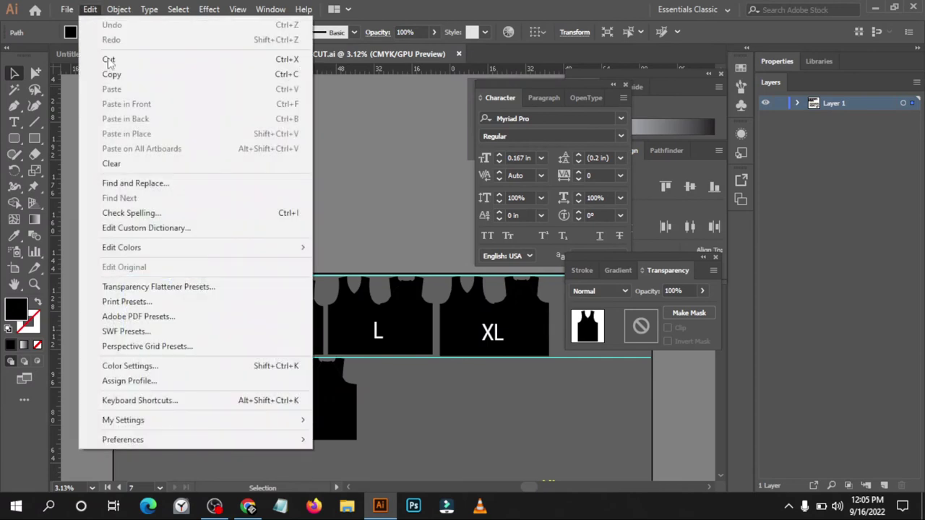
pyautogui.click(113, 74)
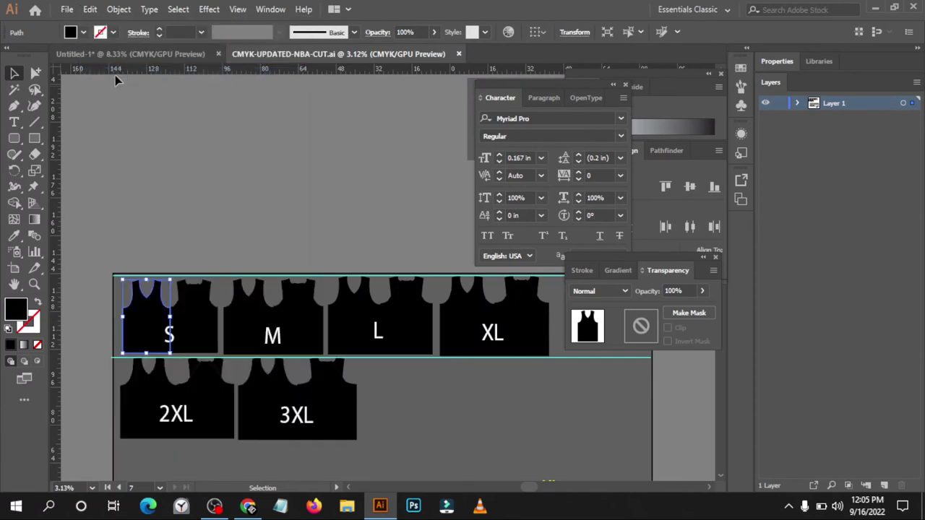
pyautogui.click(181, 55)
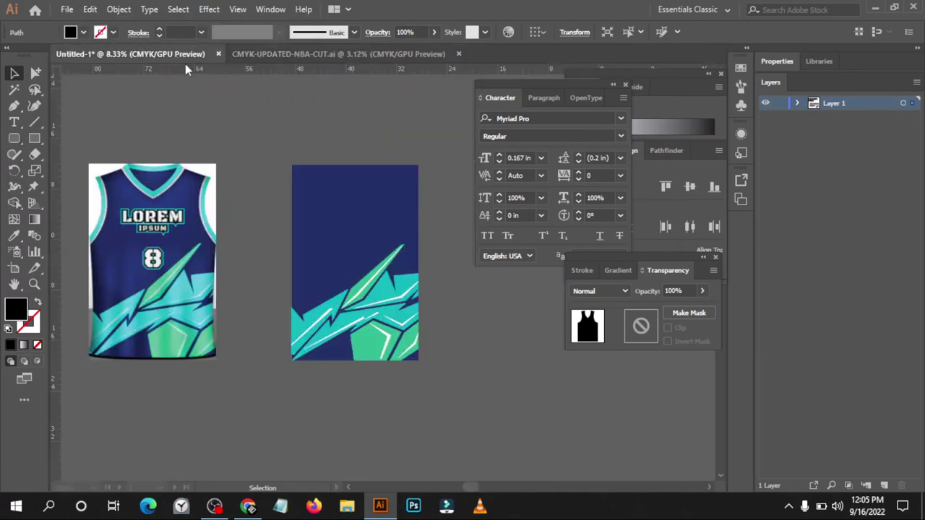
# Paste the S jersey shape and drag it onto the navy-and-teal panel.
pyautogui.click(89, 10)
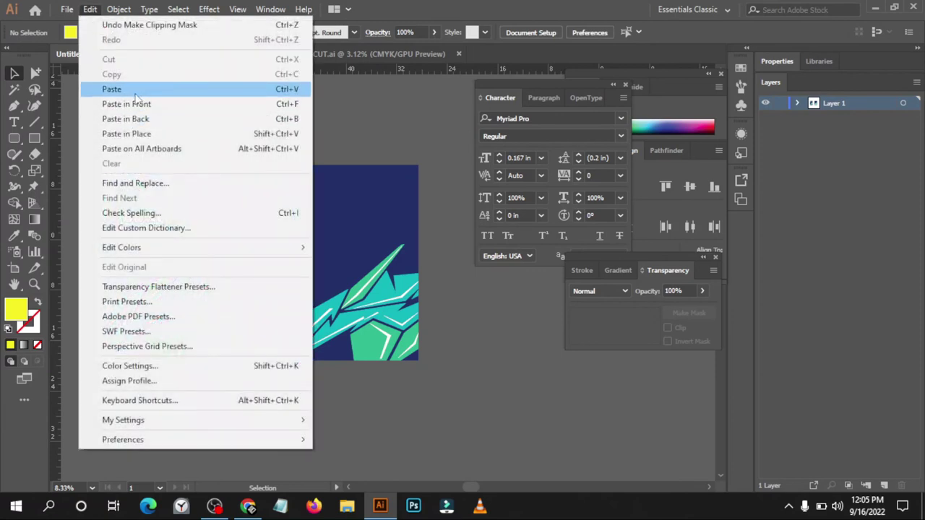
pyautogui.click(137, 91)
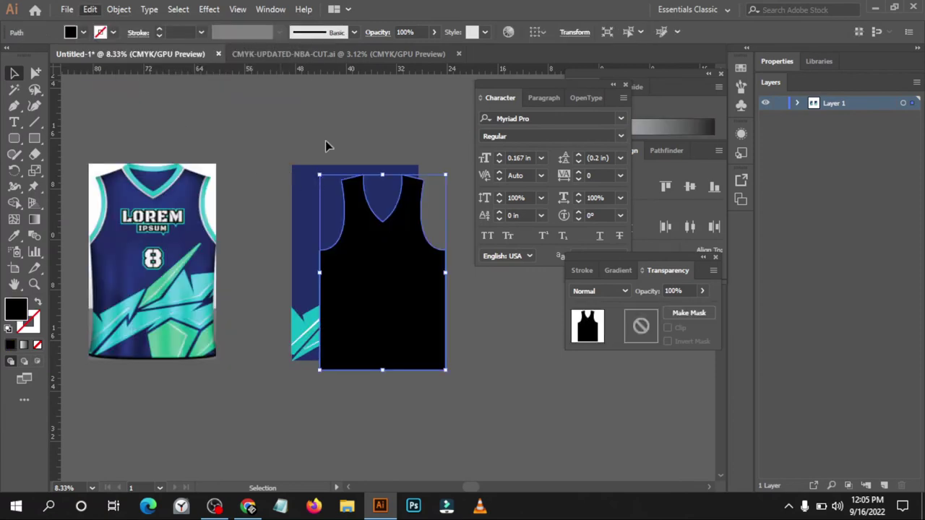
pyautogui.click(267, 125)
pyautogui.moveTo(369, 296); pyautogui.dragTo(343, 285)
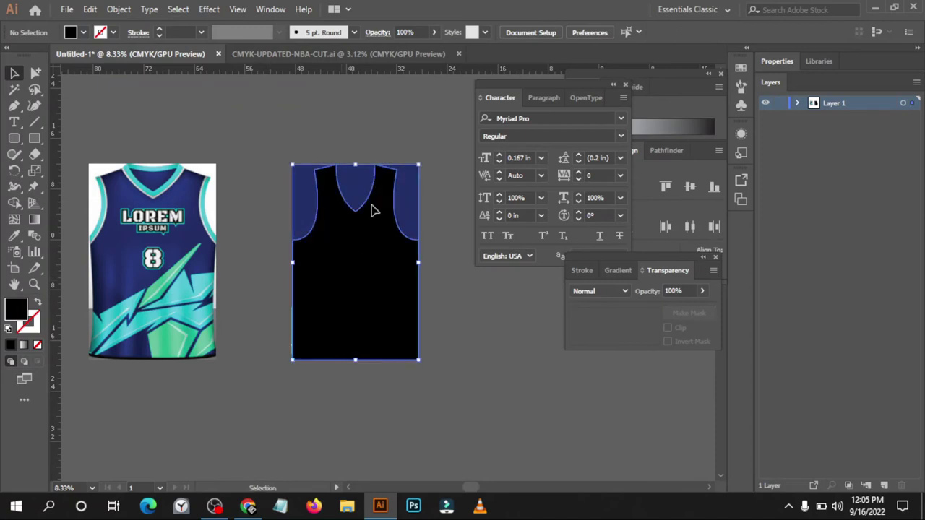
pyautogui.hotkey('ctrl', 'h')
# Center the jersey shape on the panel and make a clipping mask from them.
pyautogui.click(380, 273)
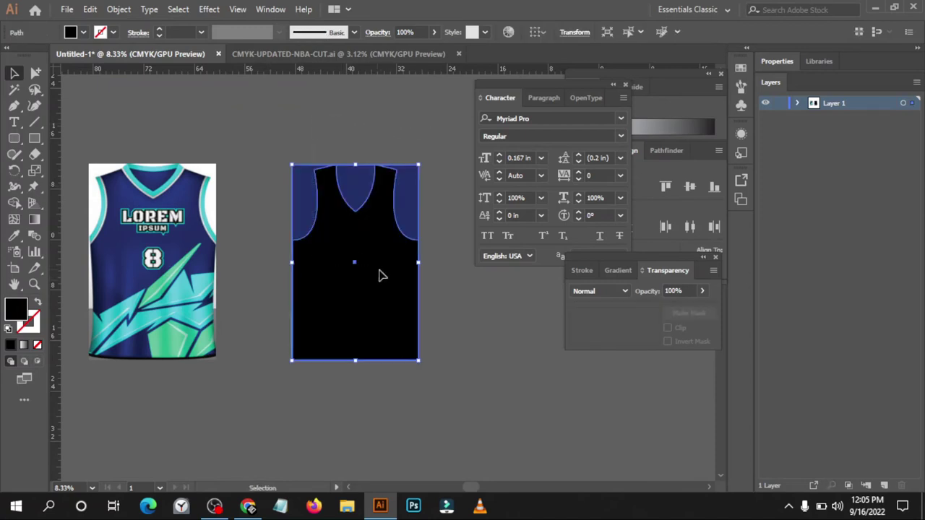
pyautogui.click(680, 186)
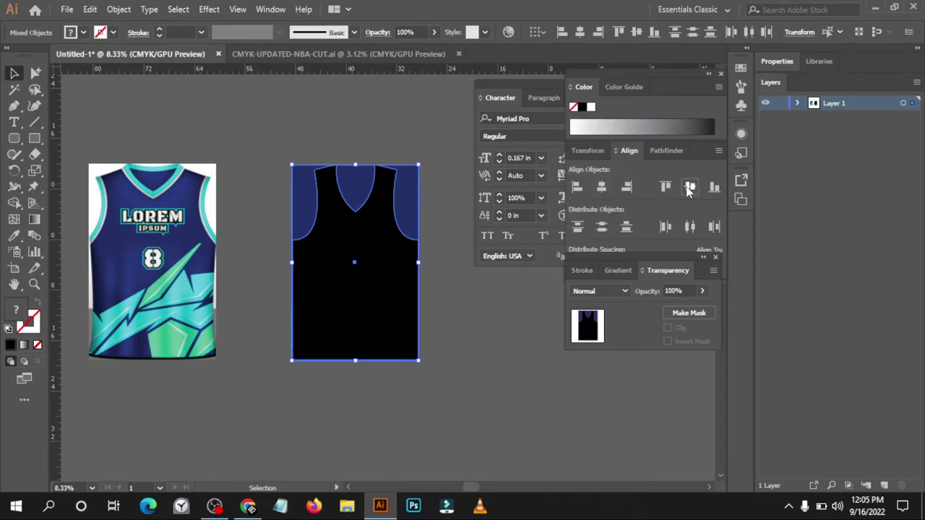
pyautogui.click(607, 192)
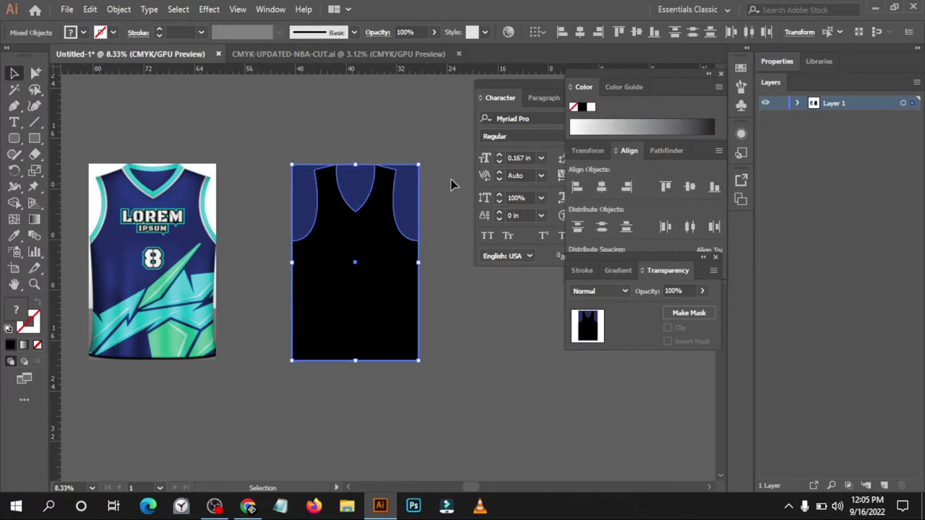
pyautogui.rightClick(329, 258)
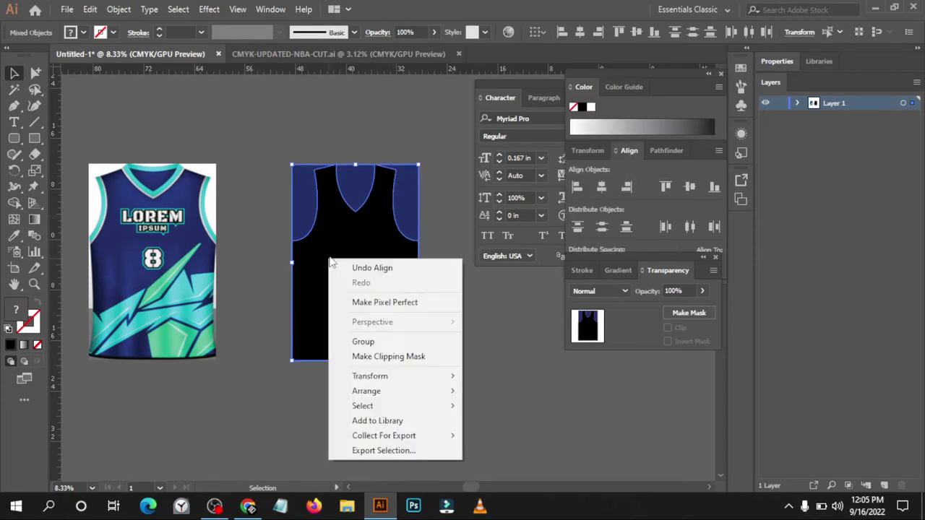
pyautogui.click(379, 357)
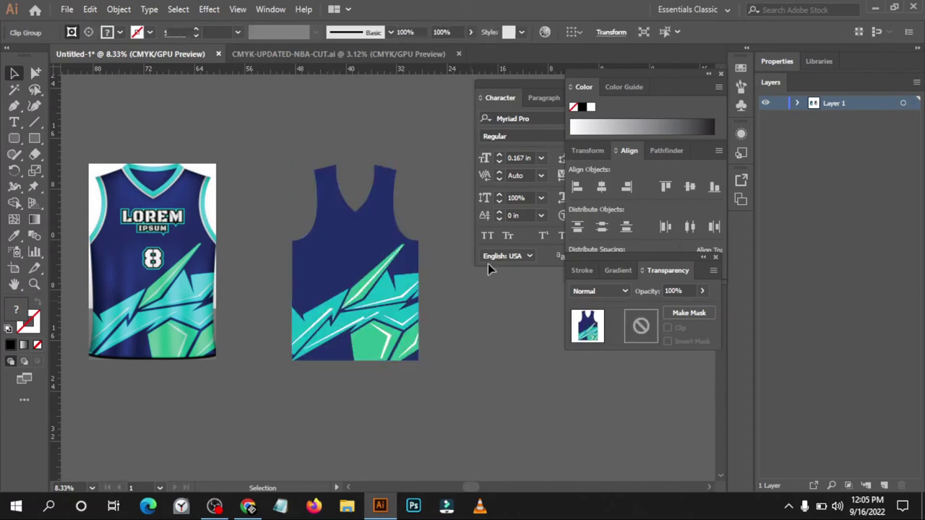
pyautogui.click(448, 272)
# Drag a copy of the patterned jersey to the right of the original.
pyautogui.keyDown('alt'); pyautogui.scroll(-1, 244, 181); pyautogui.keyUp('alt')
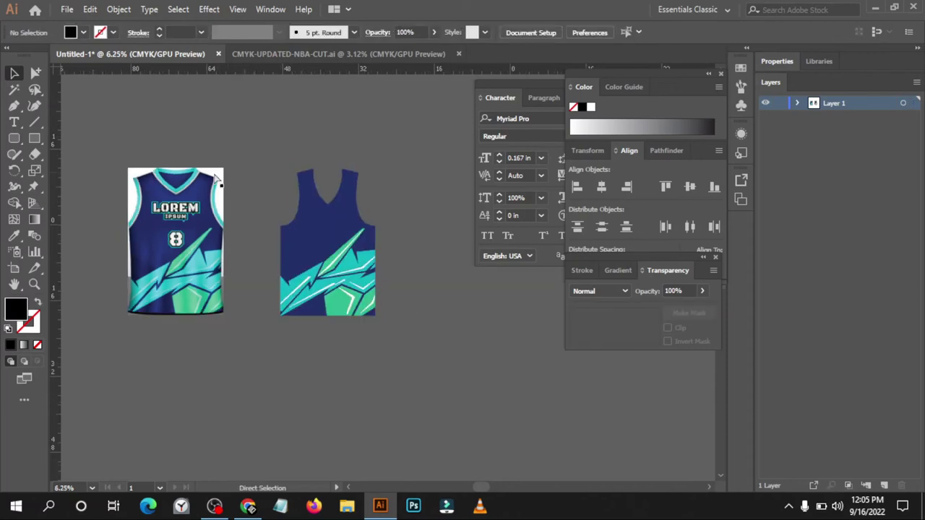
pyautogui.hscroll(2, 218, 180)
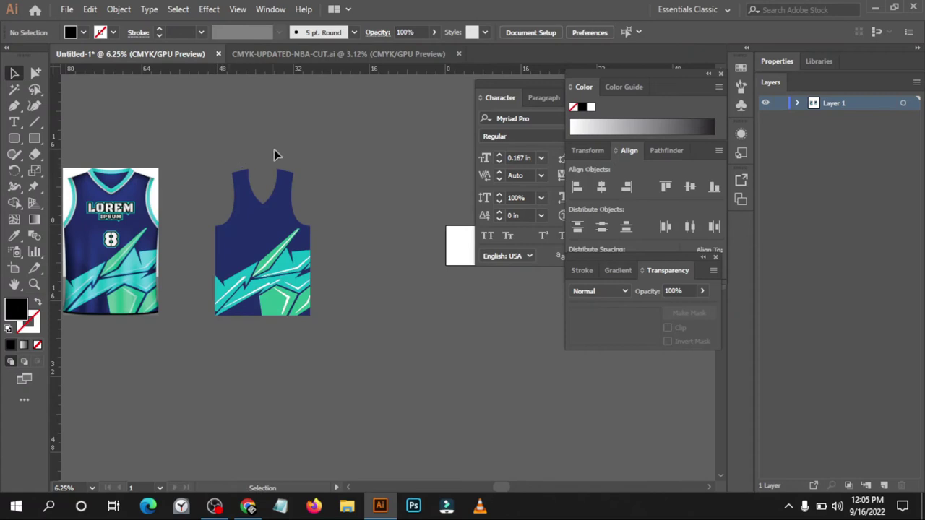
pyautogui.keyDown('alt'); pyautogui.scroll(-1, 274, 149); pyautogui.keyUp('alt')
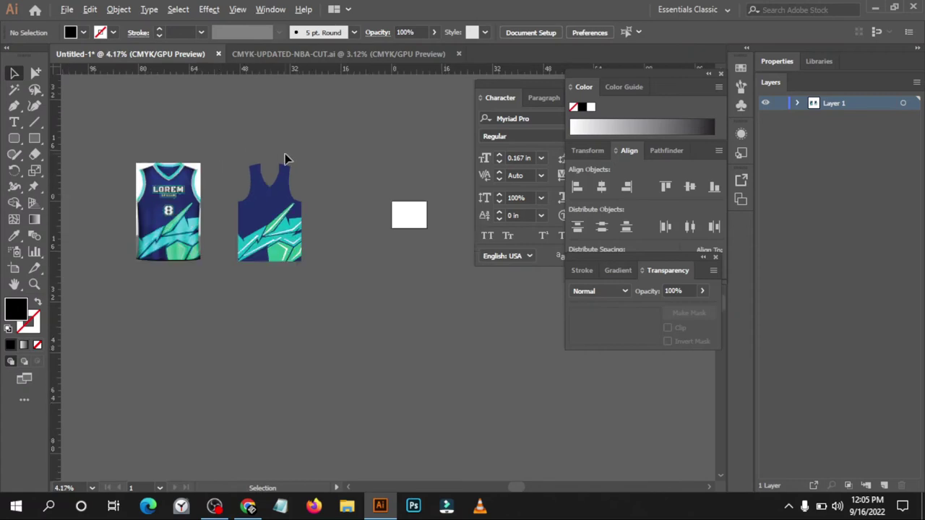
pyautogui.click(259, 218)
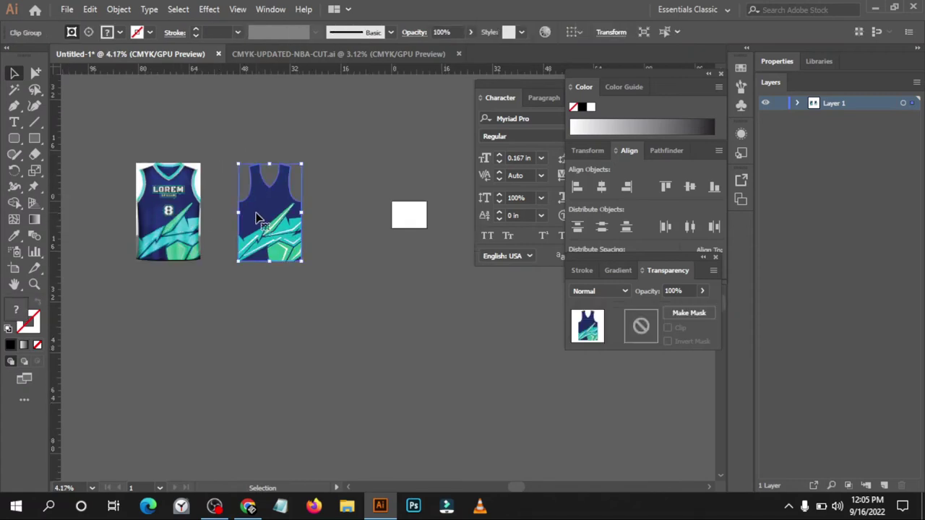
pyautogui.keyDown('alt'); pyautogui.moveTo(259, 219); pyautogui.dragTo(334, 218); pyautogui.keyUp('alt')
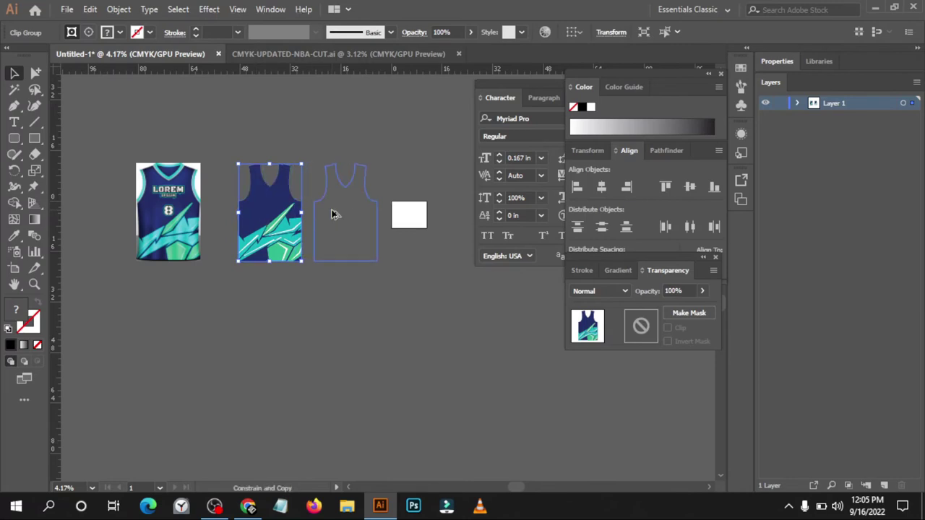
# Release the copied jersey's clipping mask, briefly re-clipping and repositioning it before releasing again.
pyautogui.rightClick(331, 238)
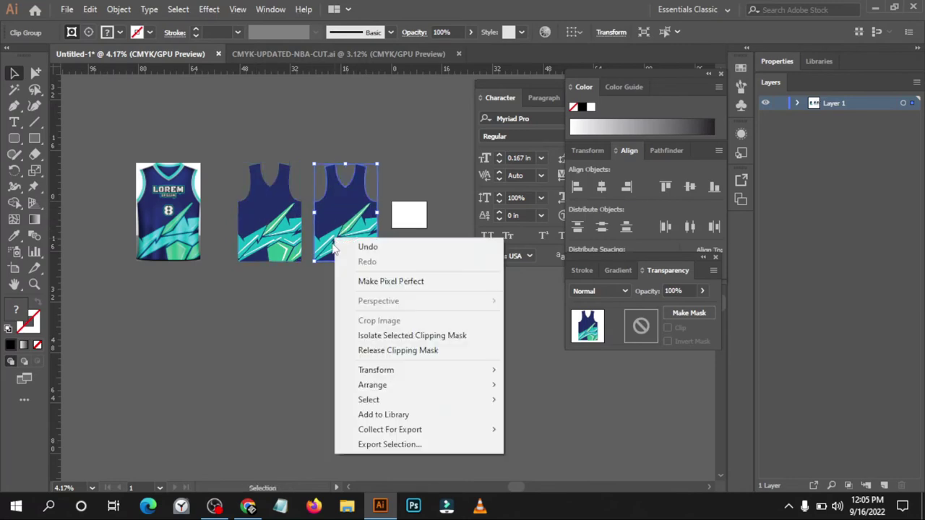
pyautogui.click(408, 353)
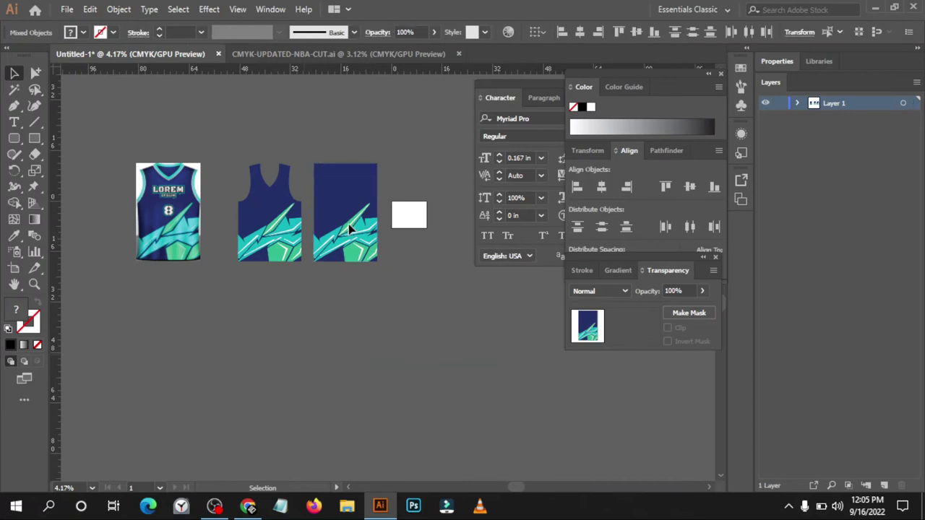
pyautogui.click(340, 289)
pyautogui.click(351, 261)
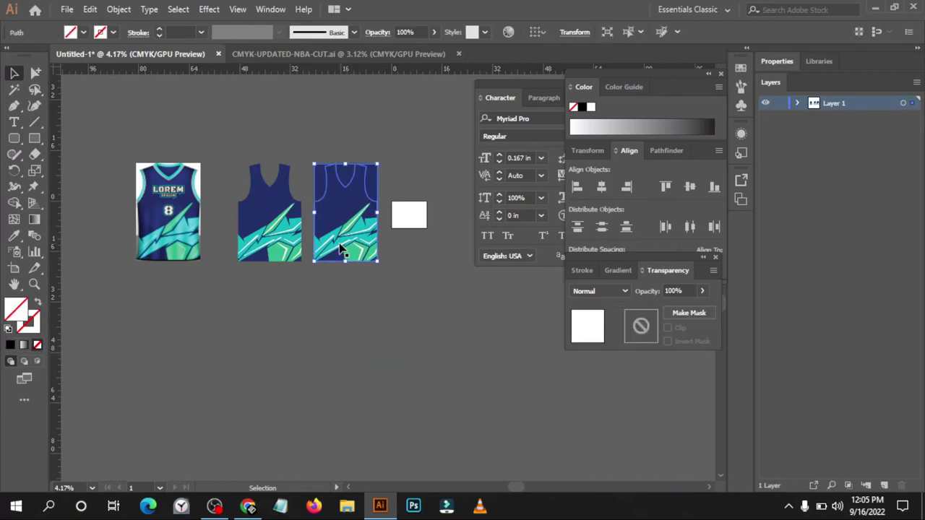
pyautogui.rightClick(341, 247)
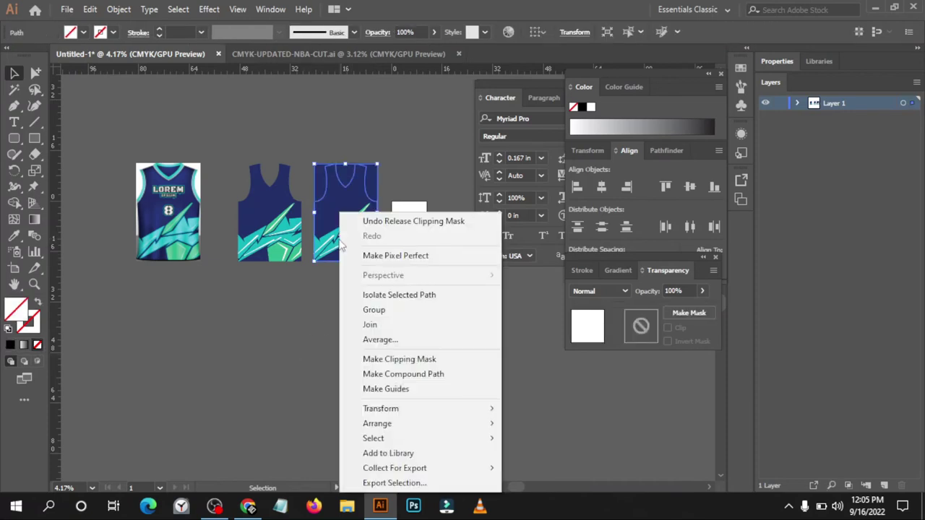
pyautogui.click(281, 292)
pyautogui.moveTo(338, 217); pyautogui.dragTo(404, 217)
pyautogui.click(405, 218)
pyautogui.moveTo(403, 250); pyautogui.dragTo(337, 249)
pyautogui.rightClick(335, 247)
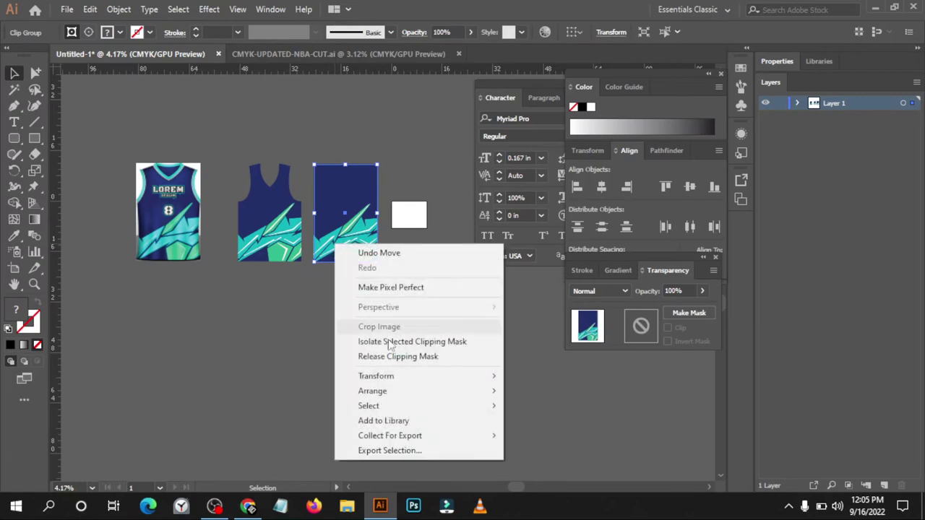
pyautogui.click(372, 356)
pyautogui.click(329, 344)
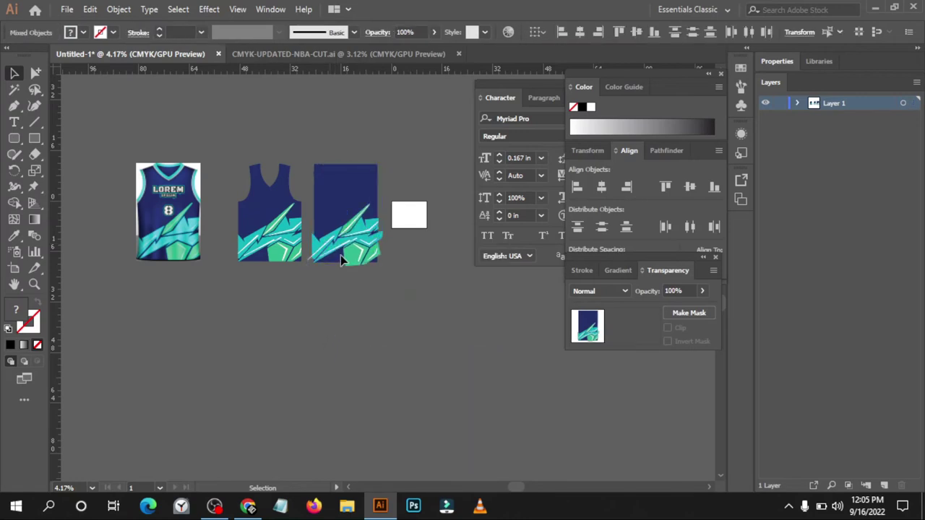
# Move the released rectangular artwork right onto the white rectangle, leaving the jersey outline selected.
pyautogui.press('a')
pyautogui.click(344, 254)
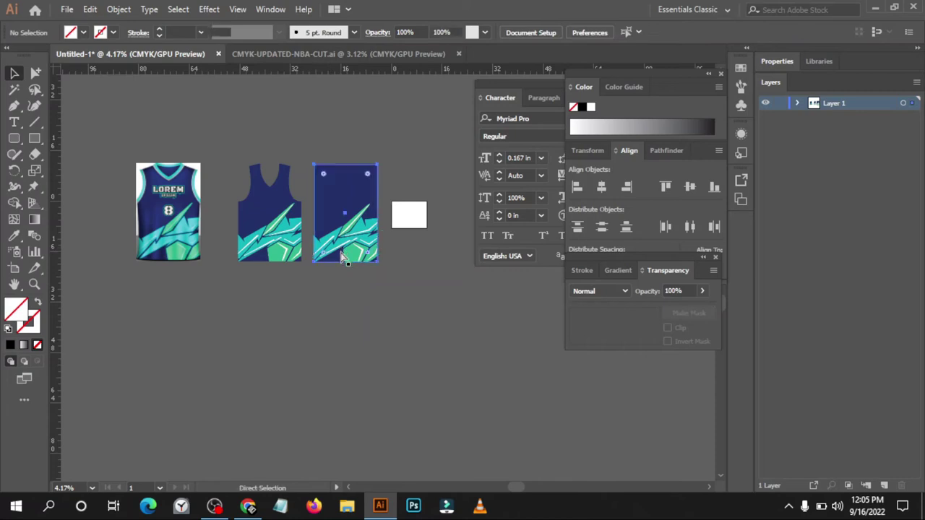
pyautogui.press('v')
pyautogui.moveTo(331, 247); pyautogui.dragTo(399, 247)
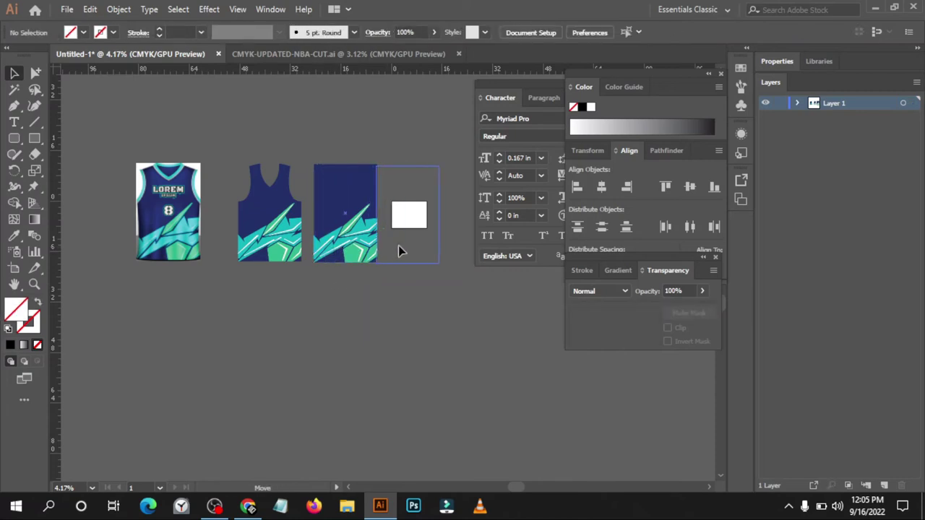
pyautogui.moveTo(330, 154); pyautogui.dragTo(362, 264)
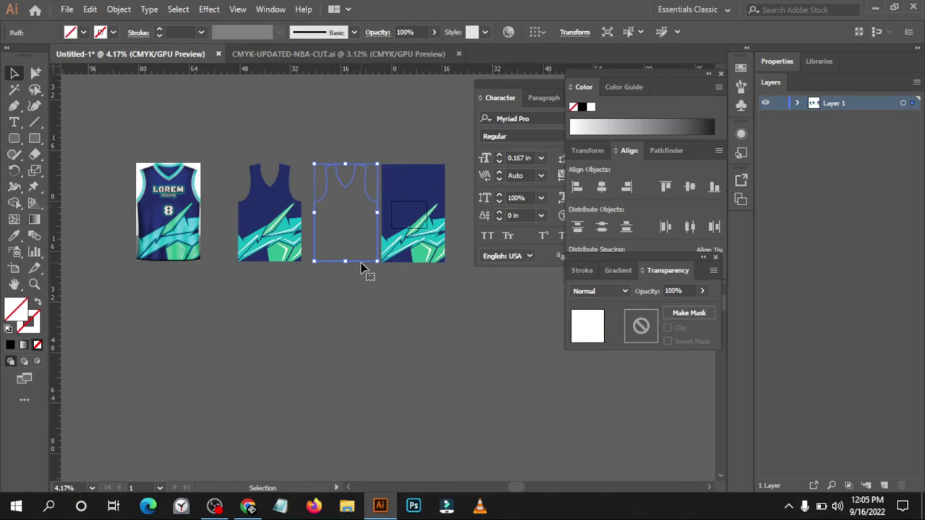
# Fill the jersey outline solid black.
pyautogui.click(69, 33)
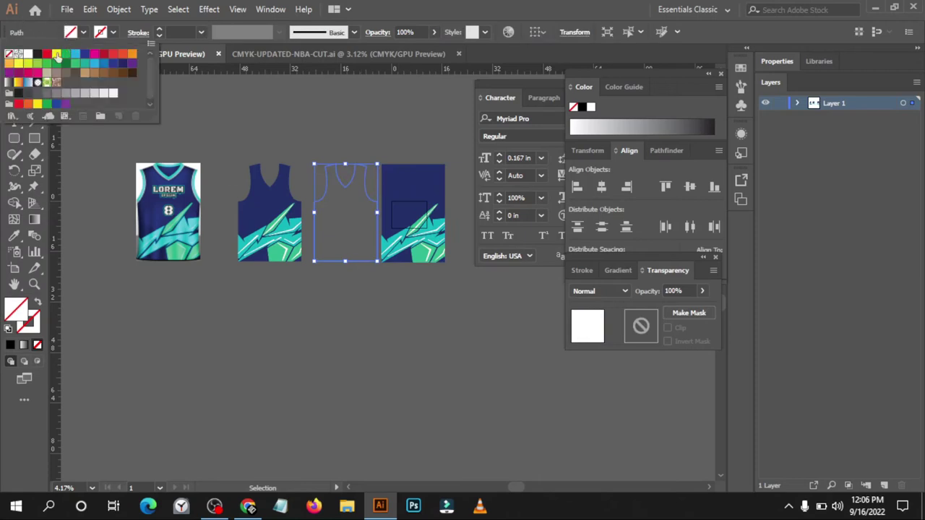
pyautogui.click(38, 53)
pyautogui.click(332, 114)
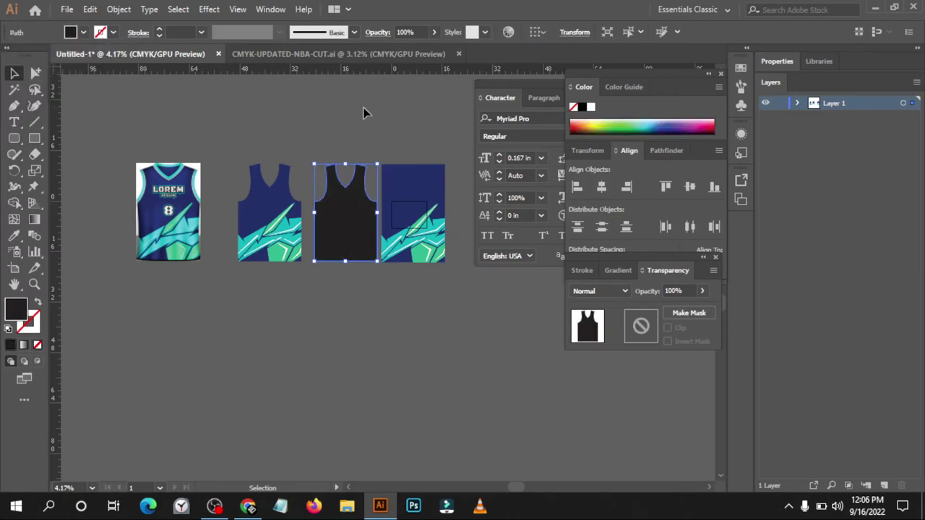
pyautogui.click(416, 129)
pyautogui.scroll(1, 413, 178)
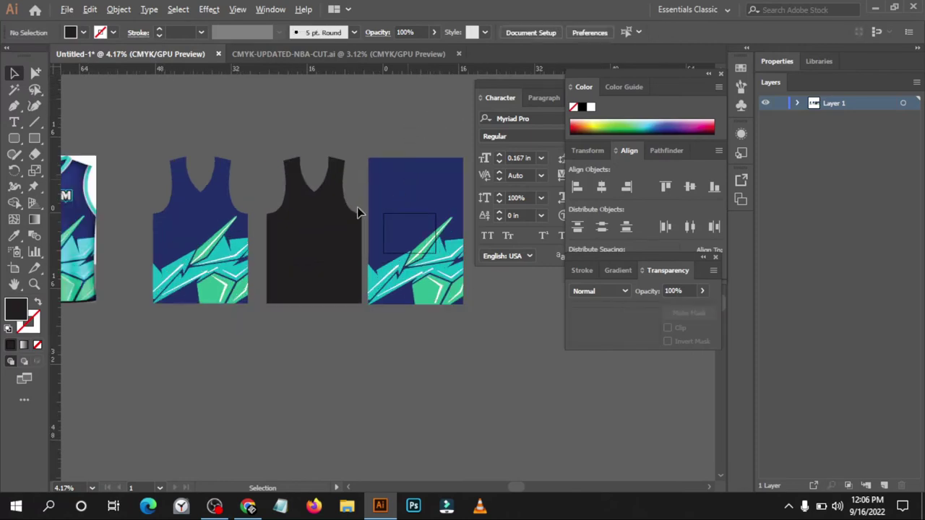
pyautogui.click(298, 244)
pyautogui.scroll(1, 355, 112)
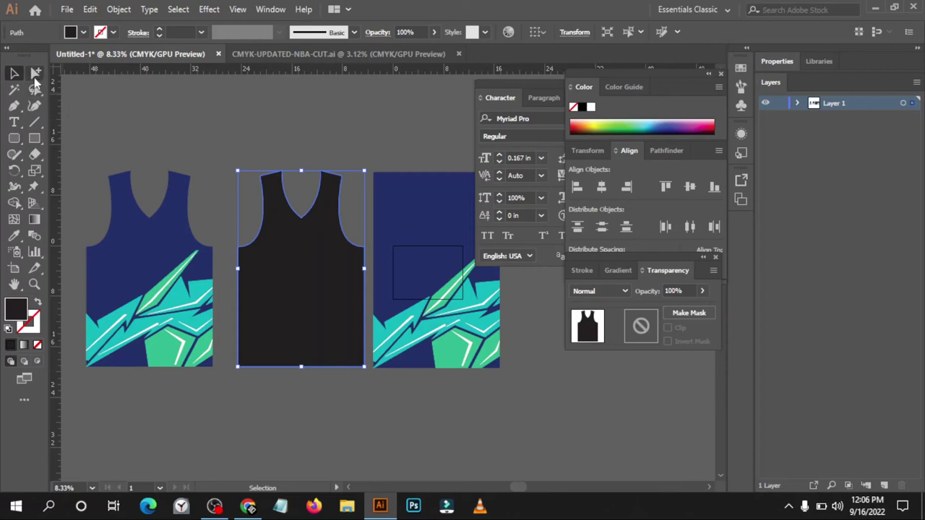
# Raise the V-neck's bottom anchor with Direct Selection, convert it to smooth, and adjust its left handle.
pyautogui.click(42, 93)
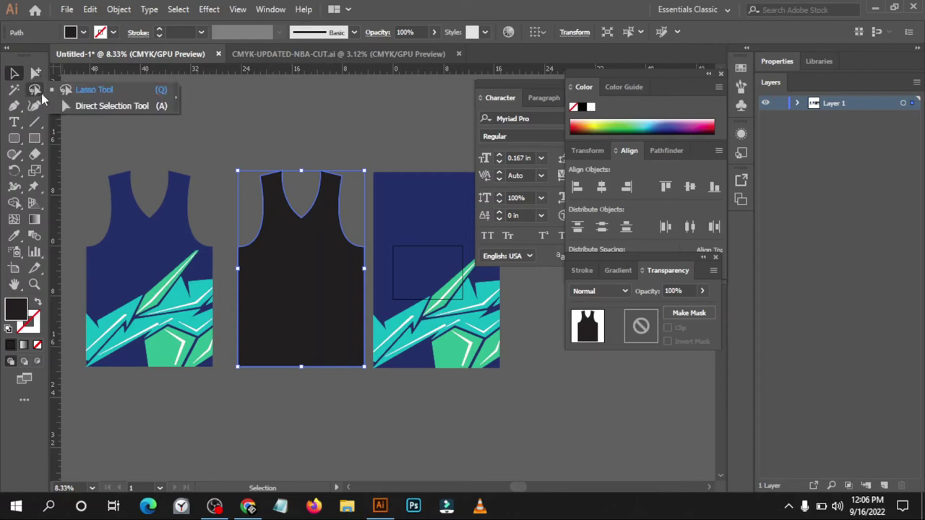
pyautogui.click(108, 106)
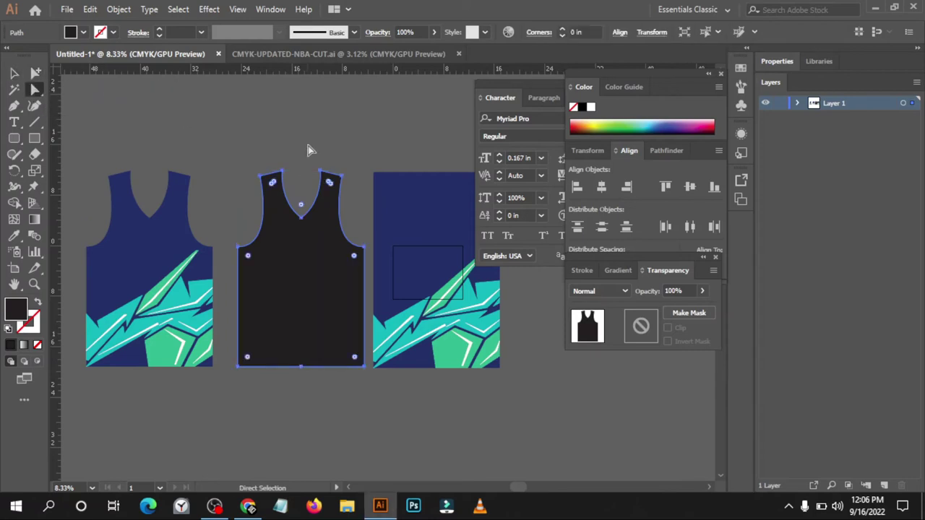
pyautogui.scroll(3, 311, 174)
pyautogui.scroll(1, 289, 275)
pyautogui.click(265, 323)
pyautogui.press('Up')
pyautogui.press('Up')
pyautogui.press('Up')
pyautogui.press('Up')
pyautogui.press('Up')
pyautogui.press('Up')
pyautogui.press('Up')
pyautogui.press('Up')
pyautogui.press('Up')
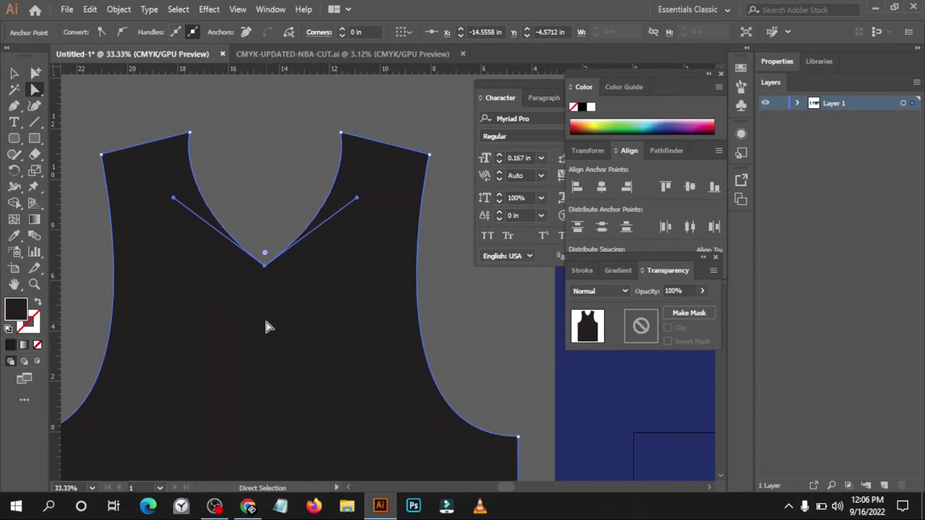
pyautogui.press('Up')
pyautogui.press('Up')
pyautogui.press('Up')
pyautogui.press('Up')
pyautogui.press('Up')
pyautogui.press('Up')
pyautogui.press('Up')
pyautogui.press('Up')
pyautogui.press('Up')
pyautogui.press('Up')
pyautogui.press('Up')
pyautogui.press('Up')
pyautogui.press('Up')
pyautogui.press('Up')
pyautogui.press('Up')
pyautogui.press('Up')
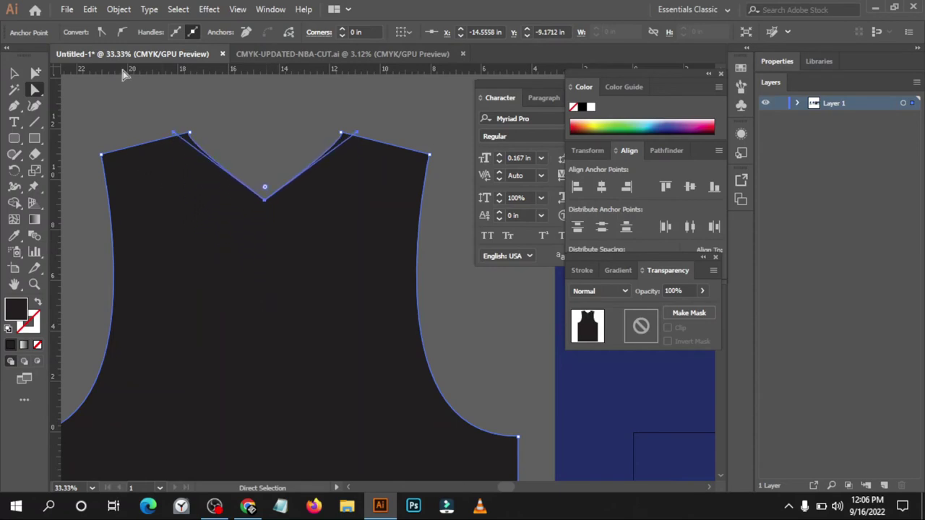
pyautogui.click(121, 32)
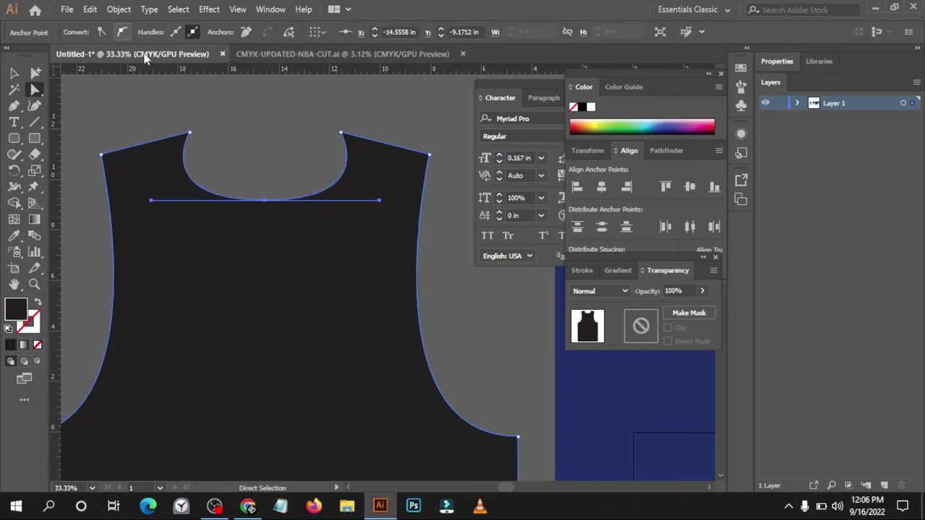
pyautogui.moveTo(150, 200); pyautogui.dragTo(180, 195)
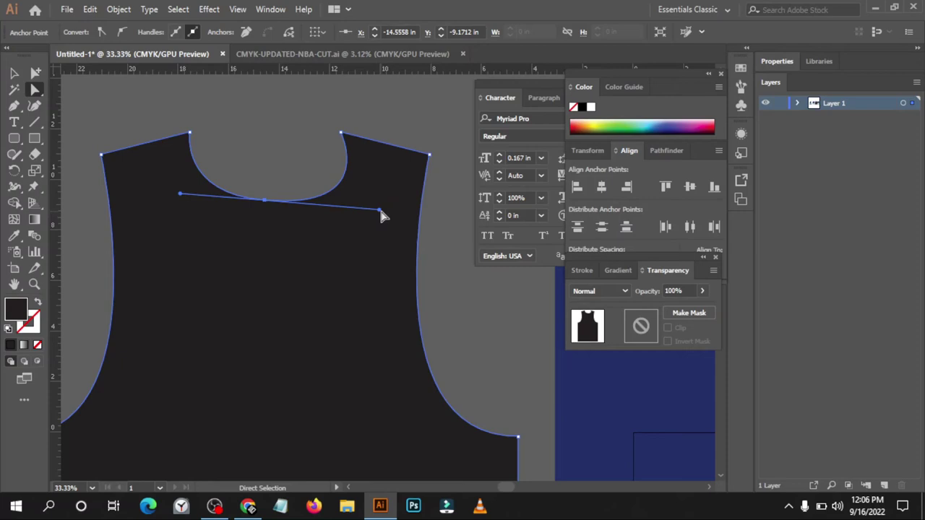
# Reselect the neckline's bottom point and pull its right handle to widen the curve.
pyautogui.click(355, 195)
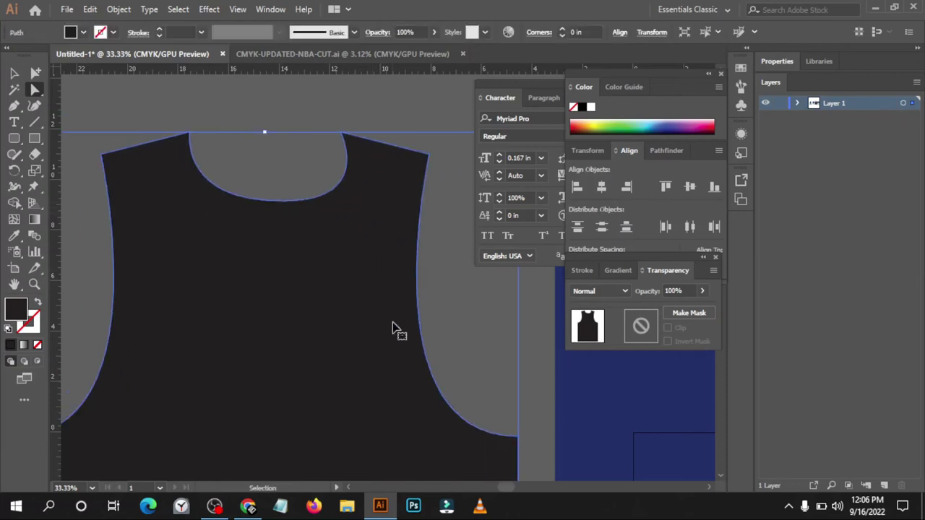
pyautogui.click(264, 201)
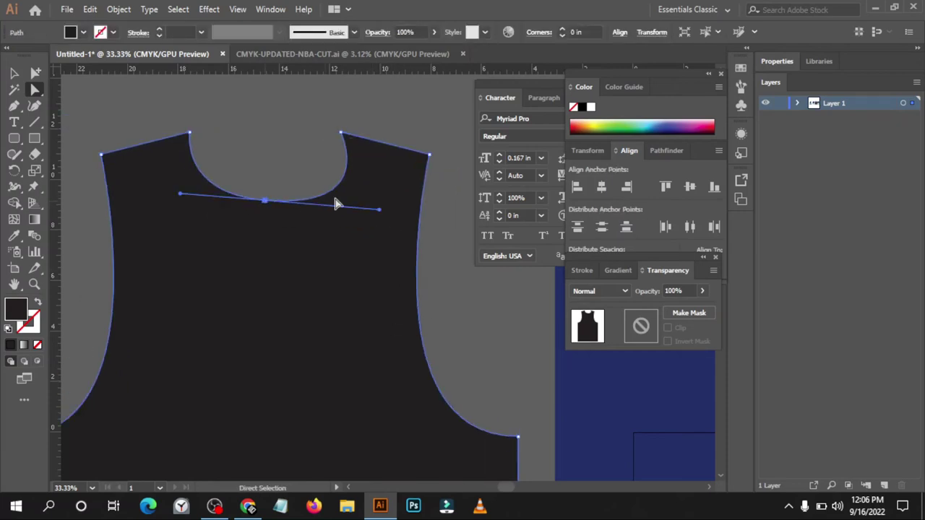
pyautogui.click(379, 209)
pyautogui.click(364, 212)
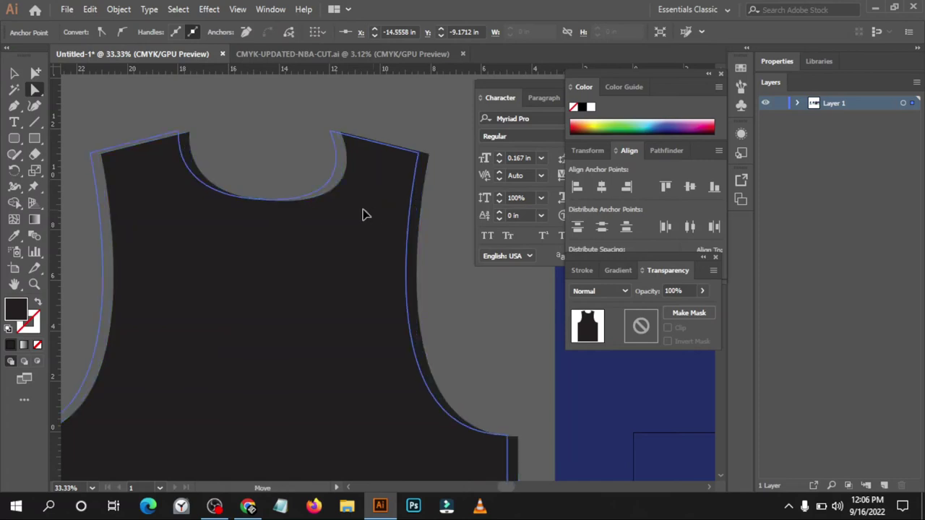
pyautogui.keyDown('ctrl'); pyautogui.click(372, 246); pyautogui.keyUp('ctrl')
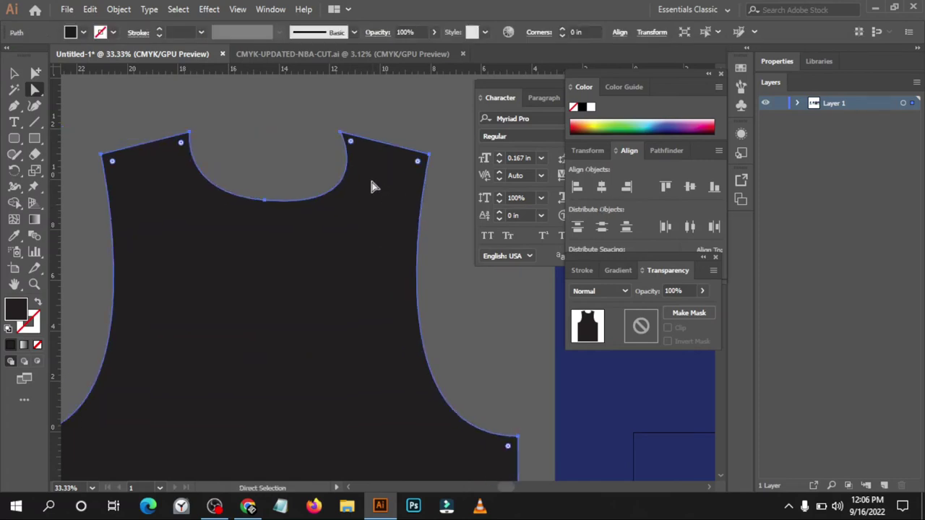
pyautogui.click(265, 201)
pyautogui.moveTo(351, 207)
pyautogui.mouseDown()
pyautogui.moveTo(373, 209)
pyautogui.moveTo(344, 207)
pyautogui.mouseUp()
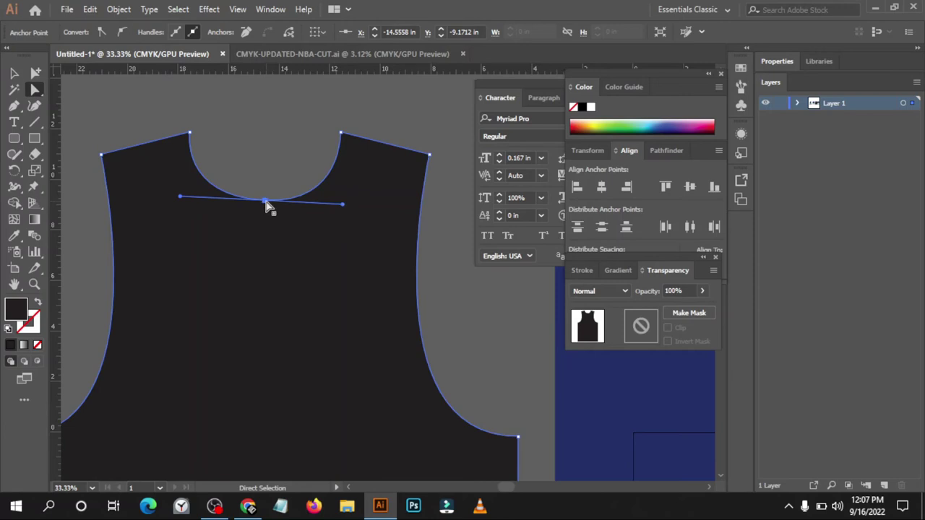
# Nudge the neck point up with Shift+Up twice and level the right handle.
pyautogui.hotkey('shift', 'Up')
pyautogui.hotkey('shift', 'Up')
pyautogui.hotkey('shift', 'Up')
pyautogui.hotkey('shift', 'Up')
pyautogui.hotkey('shift', 'Up')
pyautogui.hotkey('shift', 'Up')
pyautogui.hotkey('shift', 'Up')
pyautogui.hotkey('shift', 'Up')
pyautogui.hotkey('shift', 'Up')
pyautogui.hotkey('shift', 'Up')
pyautogui.hotkey('shift', 'Up')
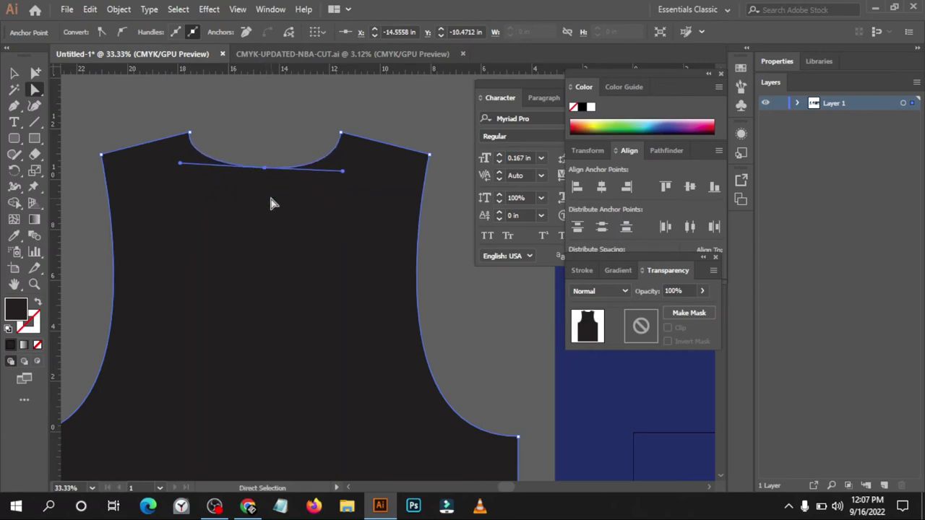
pyautogui.hotkey('shift', 'Up')
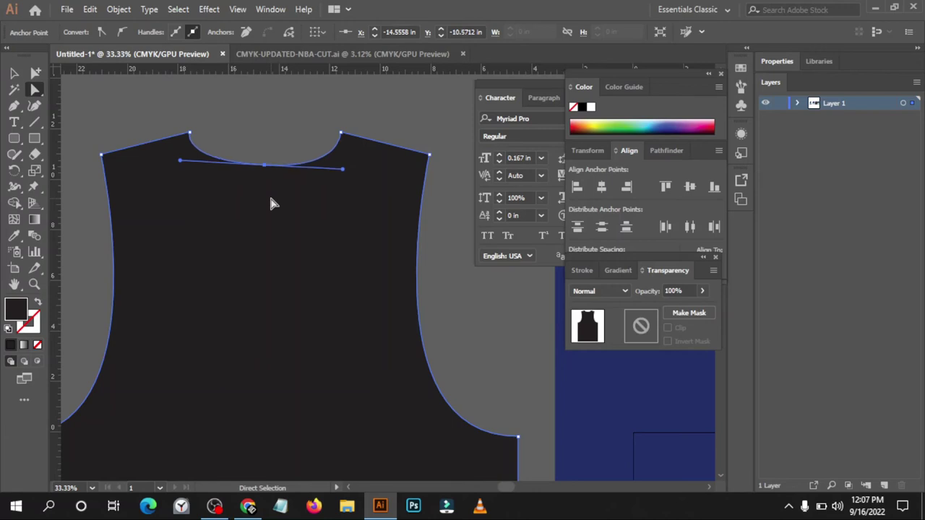
pyautogui.moveTo(343, 174); pyautogui.dragTo(348, 167)
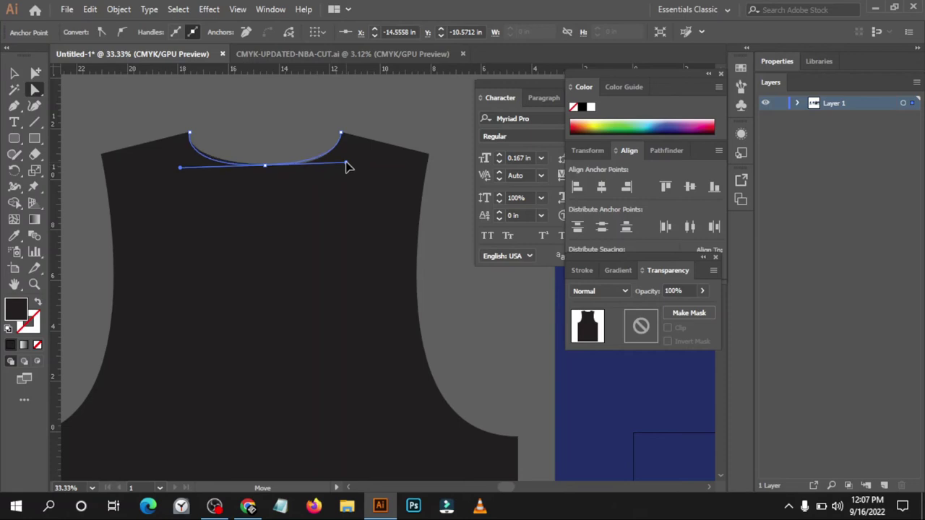
pyautogui.click(14, 73)
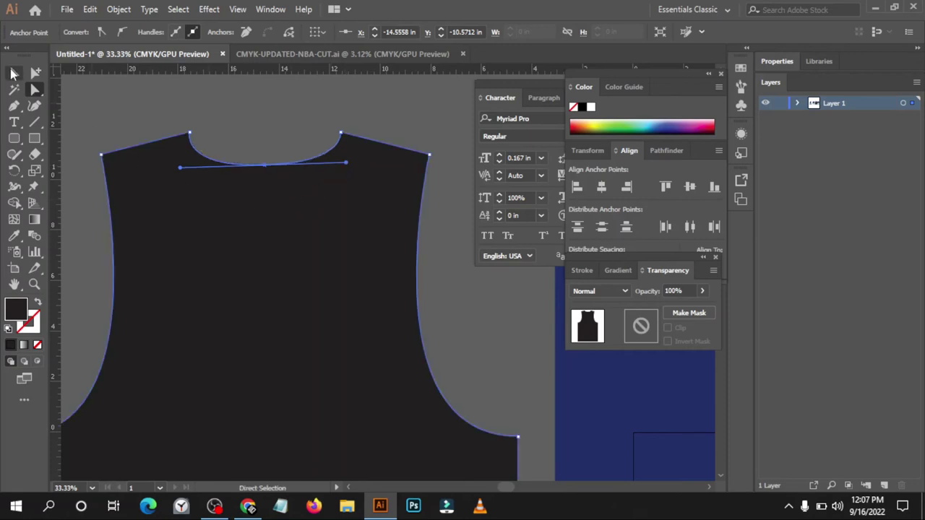
pyautogui.click(341, 96)
pyautogui.keyDown('alt'); pyautogui.scroll(-4, 433, 123); pyautogui.keyUp('alt')
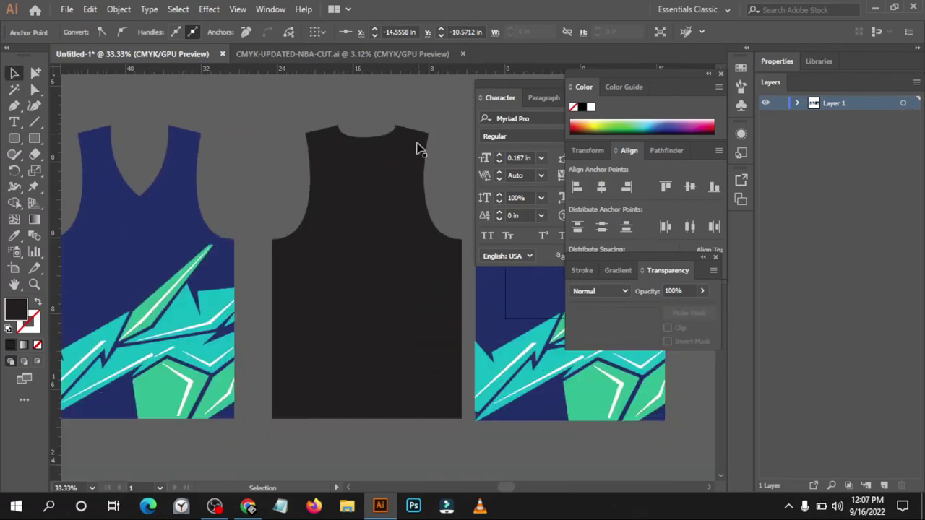
# Reflect the right jersey's pattern artwork across the vertical axis so its lightning shards point the other way.
pyautogui.keyDown('alt'); pyautogui.scroll(-1, 366, 185); pyautogui.keyUp('alt')
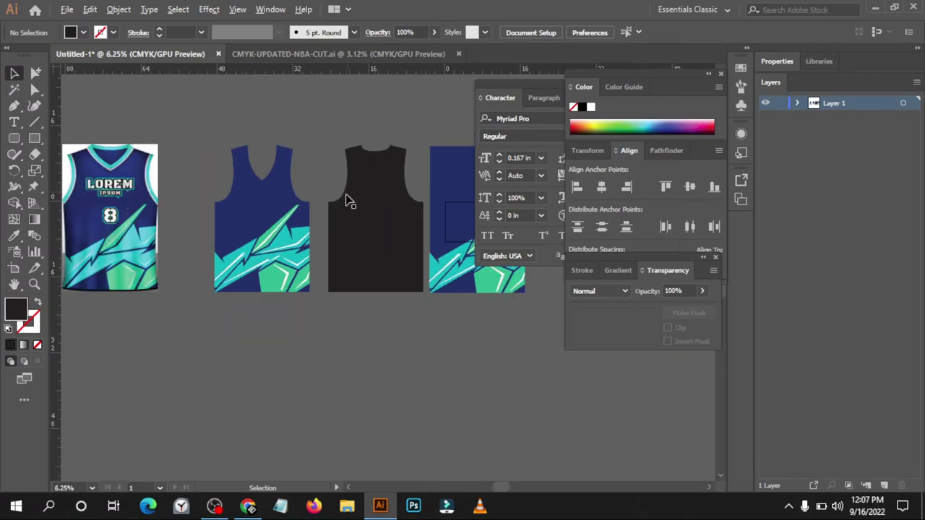
pyautogui.hscroll(1, 305, 249)
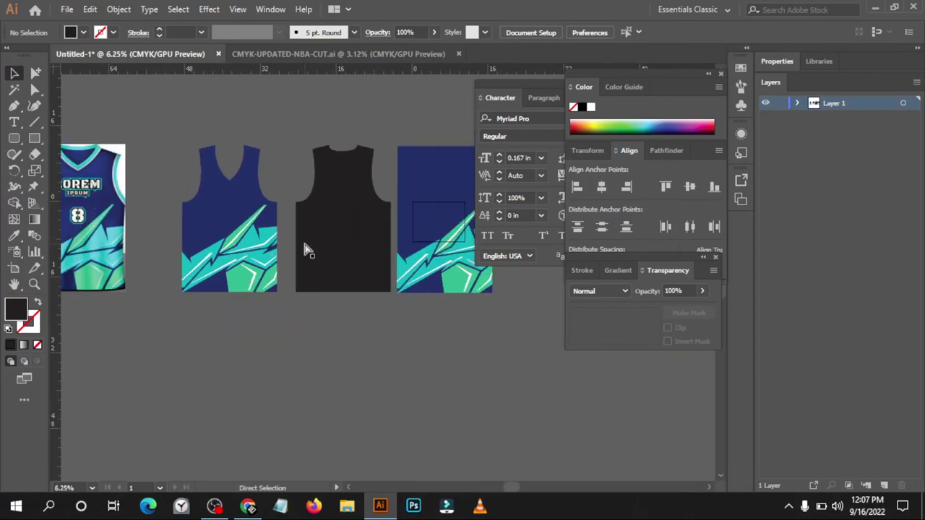
pyautogui.press('v')
pyautogui.click(442, 273)
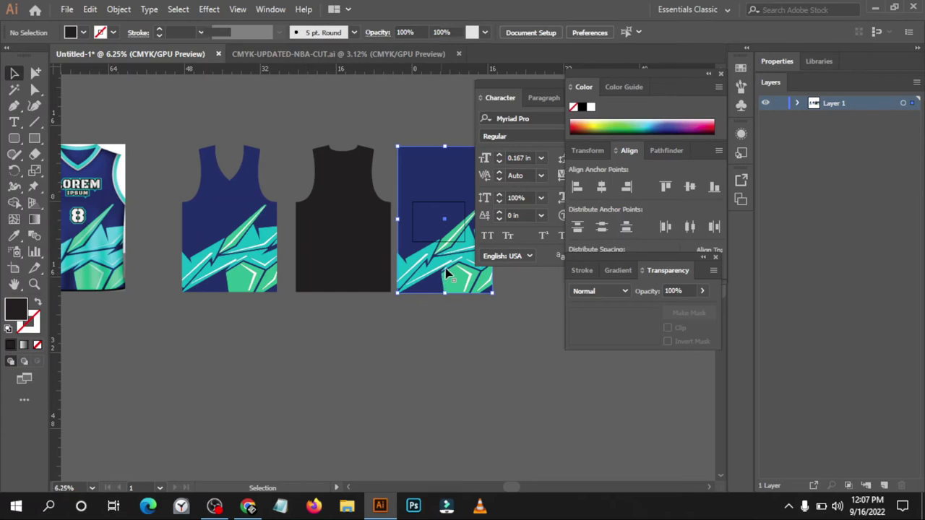
pyautogui.rightClick(445, 268)
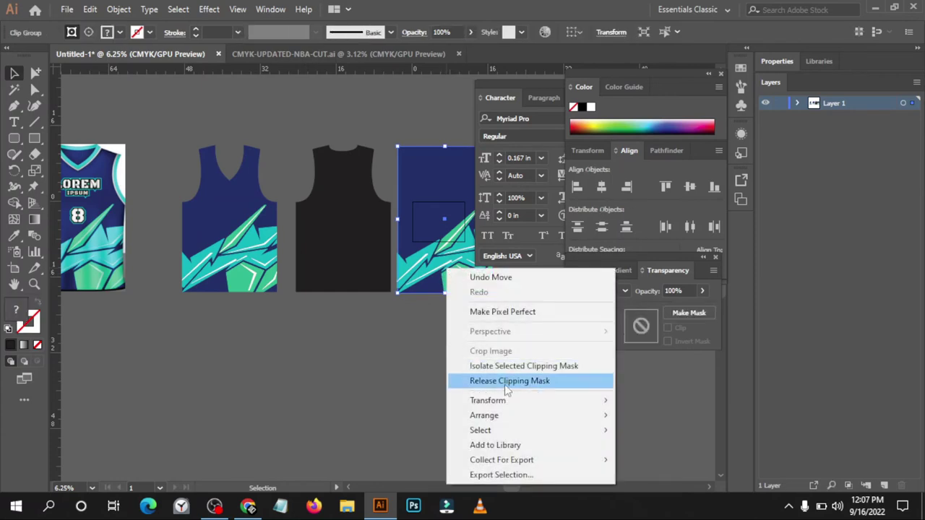
pyautogui.moveTo(488, 401)
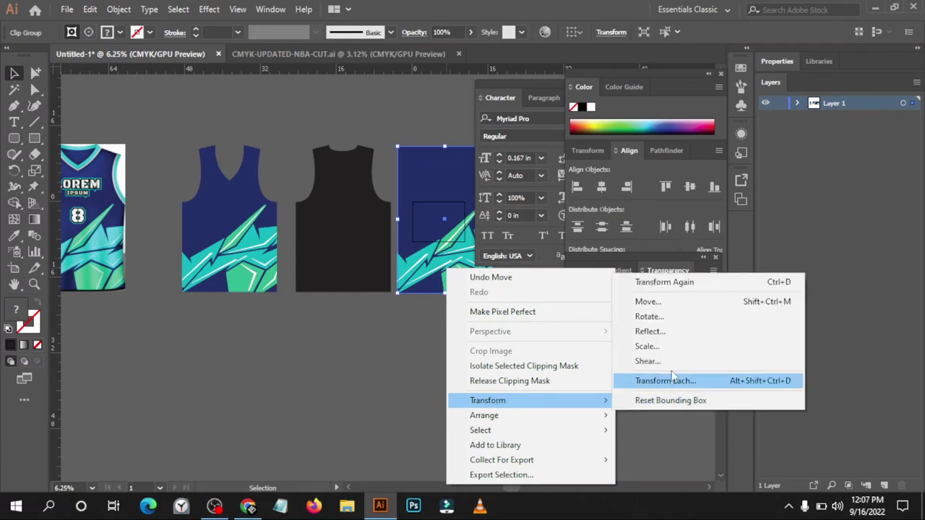
pyautogui.click(670, 332)
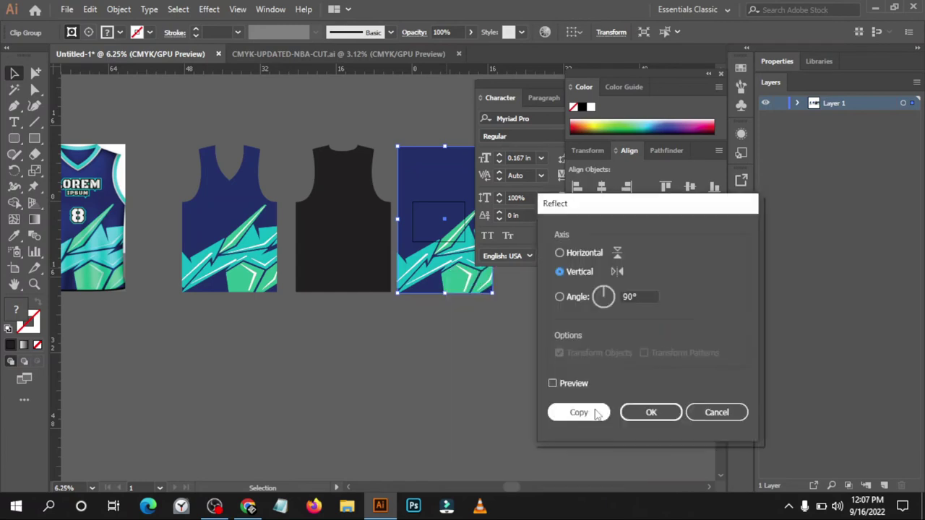
pyautogui.click(553, 383)
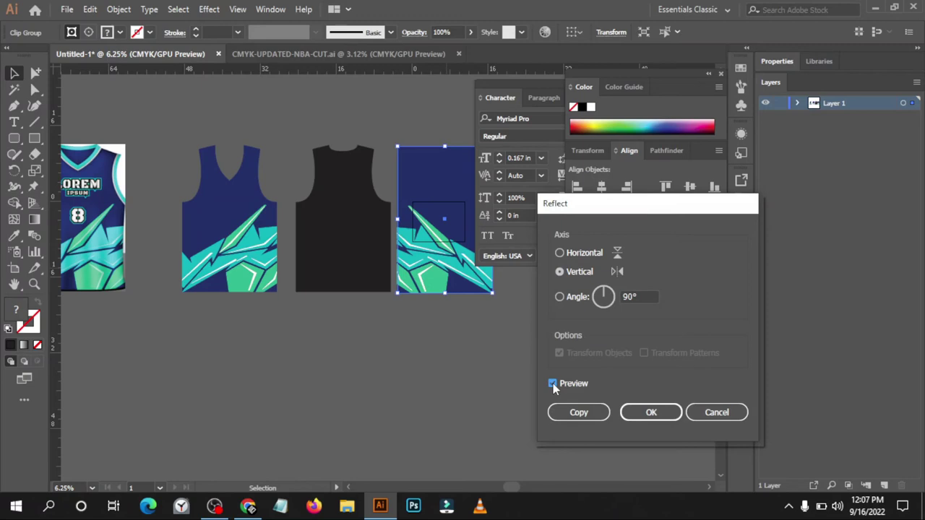
pyautogui.click(648, 417)
pyautogui.click(448, 312)
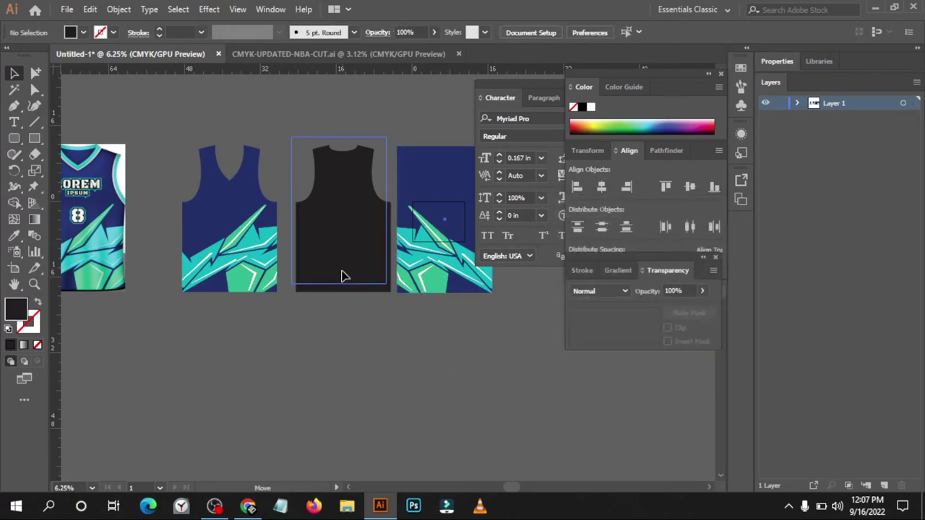
# Stack the pattern behind the black back jersey, centre both, and make a clipping mask.
pyautogui.hotkey('ctrl', 'z')
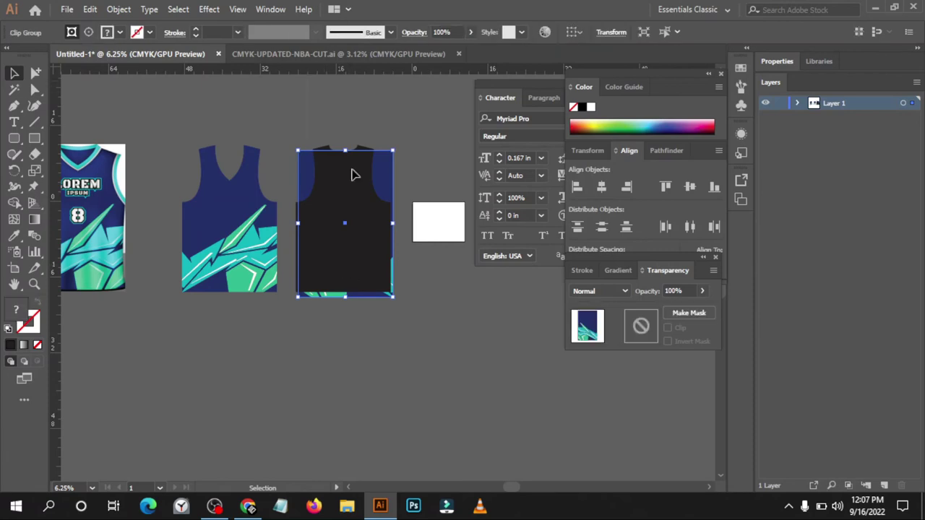
pyautogui.keyDown('shift'); pyautogui.click(378, 212); pyautogui.keyUp('shift')
pyautogui.click(601, 186)
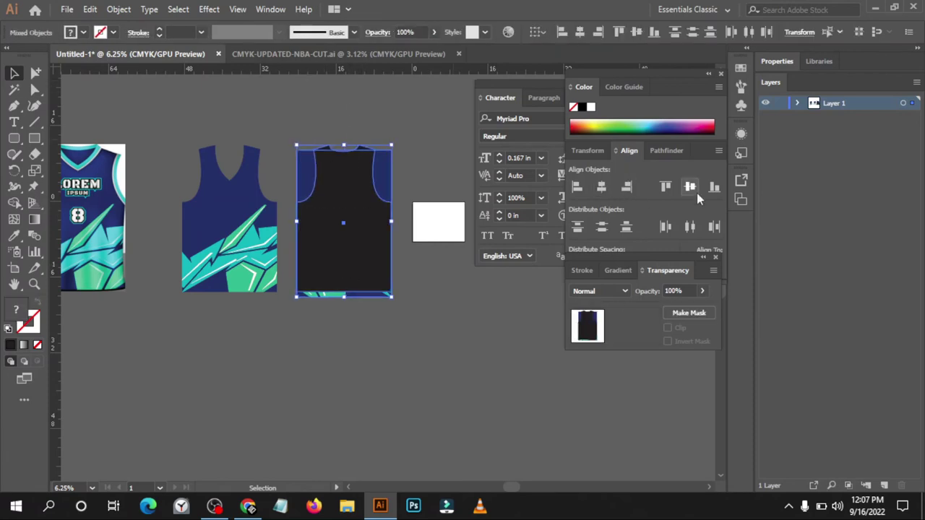
pyautogui.click(689, 189)
pyautogui.rightClick(350, 245)
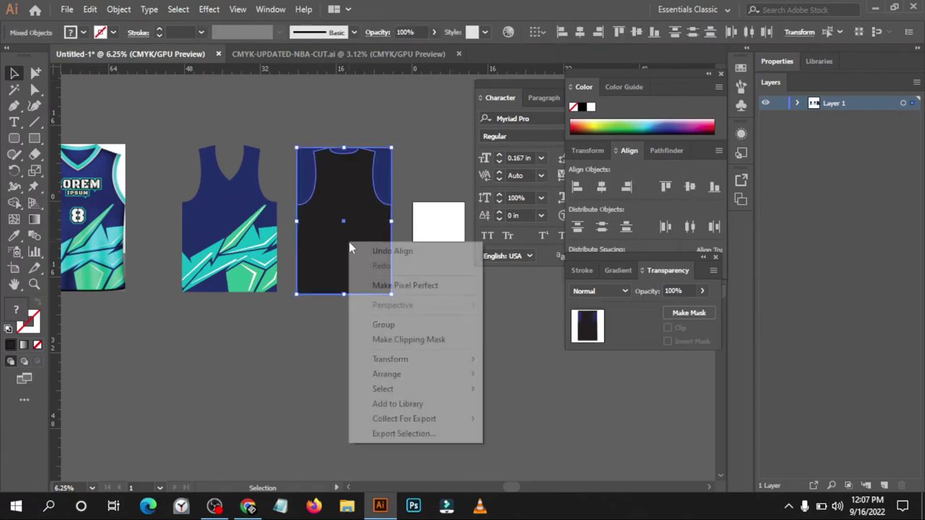
pyautogui.click(406, 340)
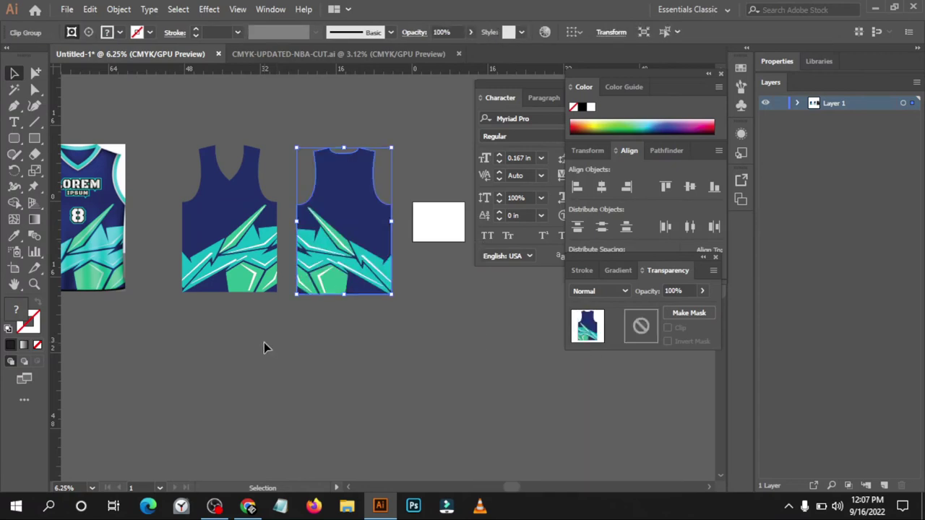
# Check the clipped back jersey by selecting and deselecting it.
pyautogui.click(279, 275)
pyautogui.scroll(1, 278, 275)
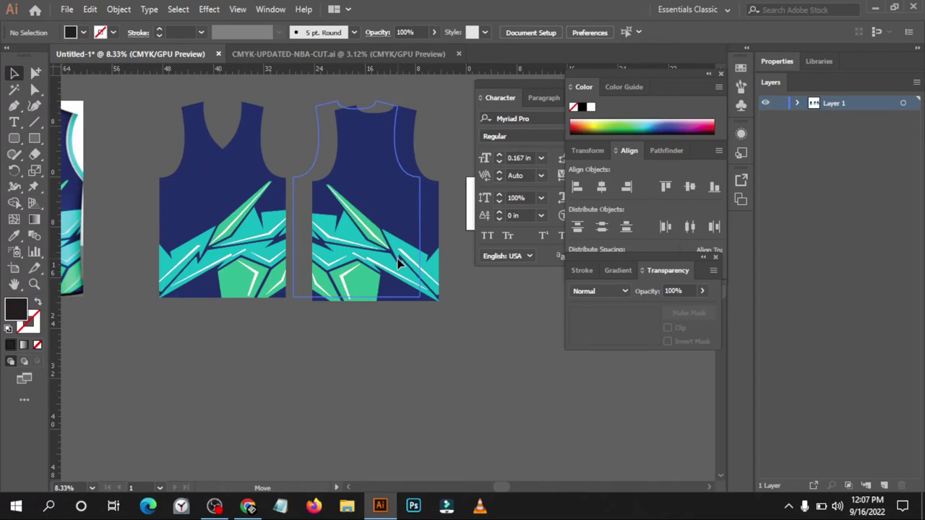
pyautogui.click(398, 264)
pyautogui.click(393, 304)
pyautogui.scroll(-1, 397, 295)
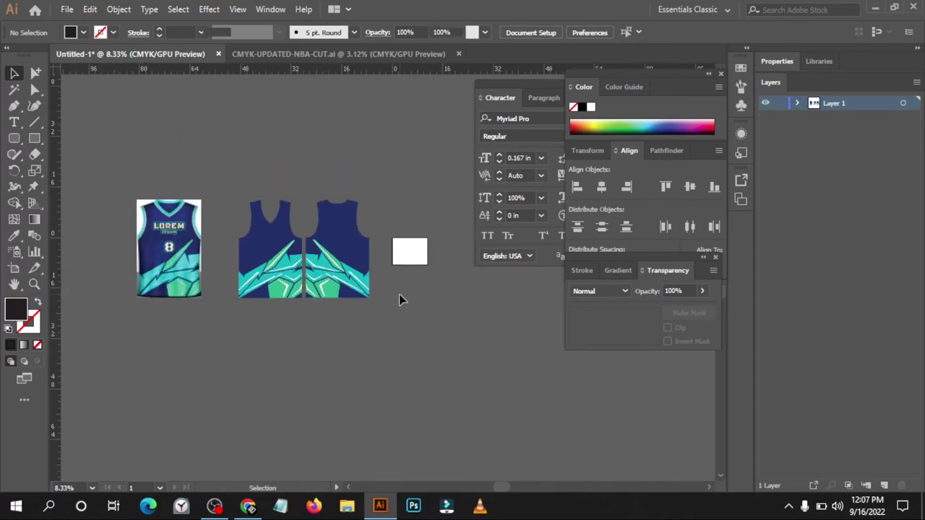
pyautogui.scroll(1, 158, 279)
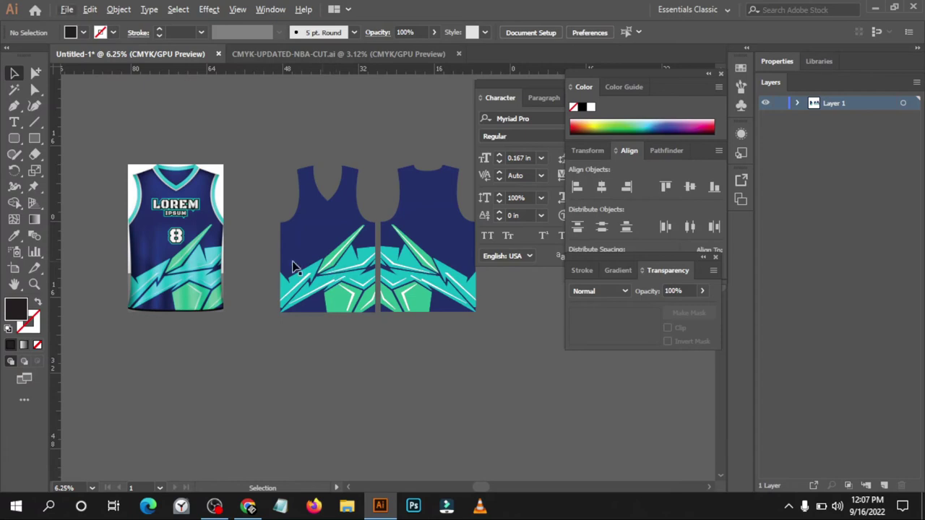
# Place a text 8 on the front jersey's chest.
pyautogui.click(13, 123)
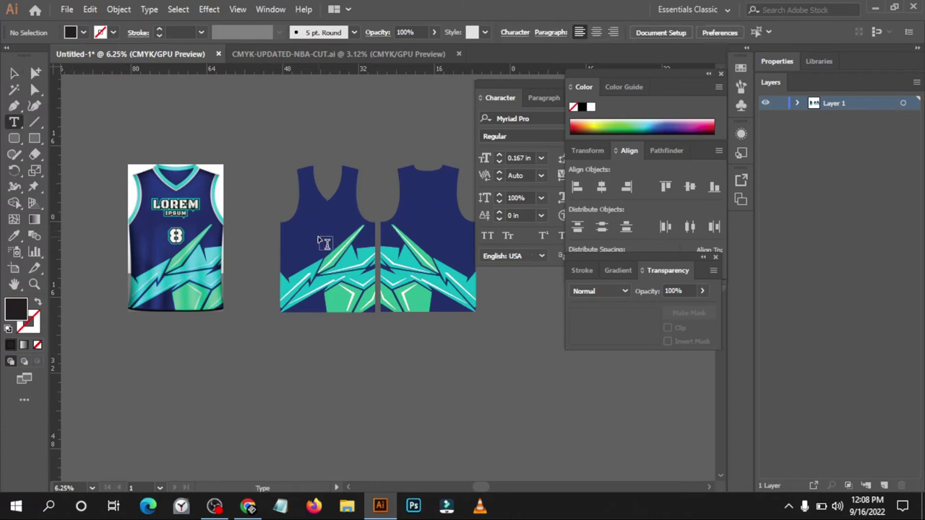
pyautogui.click(318, 236)
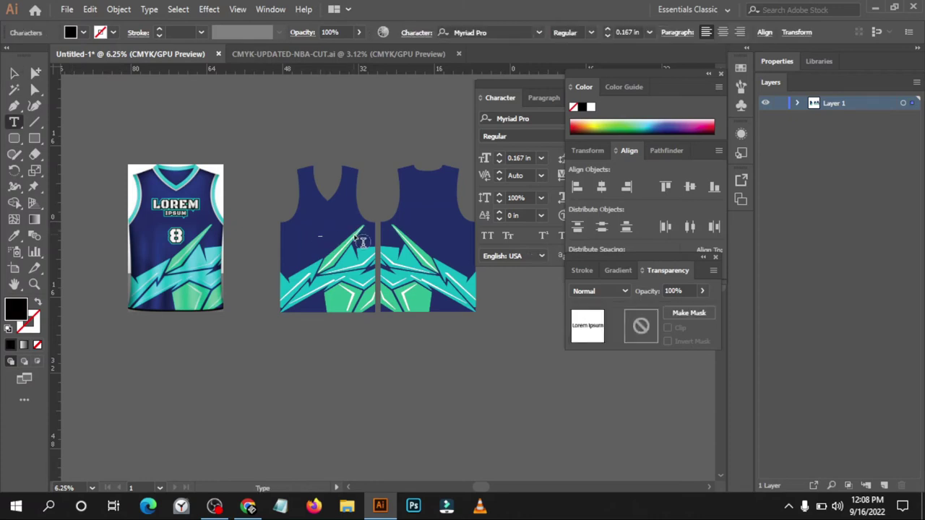
pyautogui.write('8')
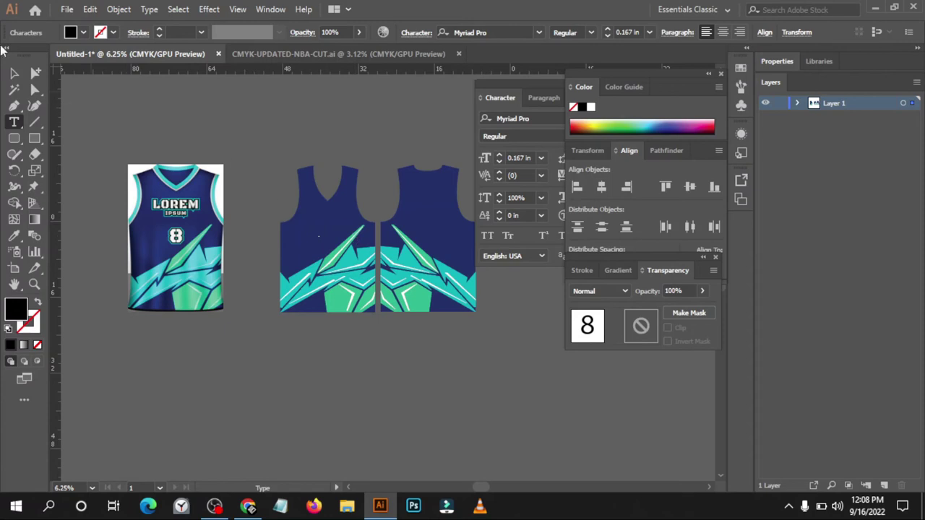
# Set the 8's font size to 6.5 in.
pyautogui.click(14, 72)
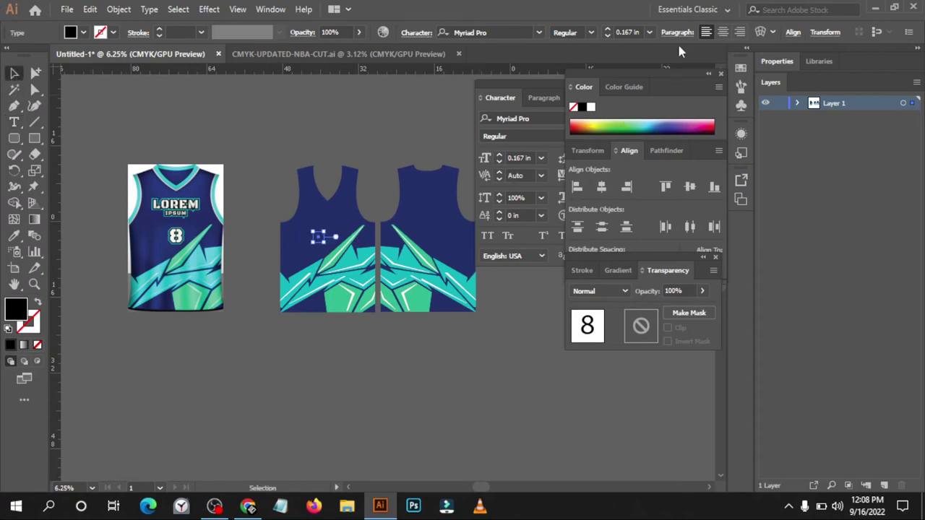
pyautogui.click(626, 32)
pyautogui.write('0.75')
pyautogui.press('Return')
pyautogui.scroll(7, 626, 32)
pyautogui.scroll(7, 627, 32)
pyautogui.scroll(7, 630, 32)
pyautogui.scroll(8, 633, 31)
pyautogui.scroll(2, 634, 29)
pyautogui.scroll(2, 635, 29)
pyautogui.scroll(2, 635, 29)
pyautogui.scroll(3, 635, 29)
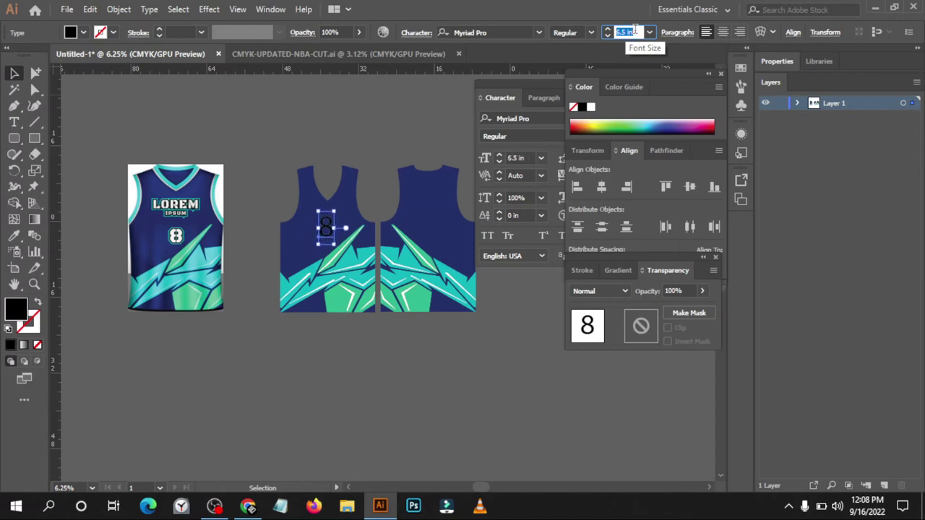
# Fill the 8 with white.
pyautogui.click(76, 33)
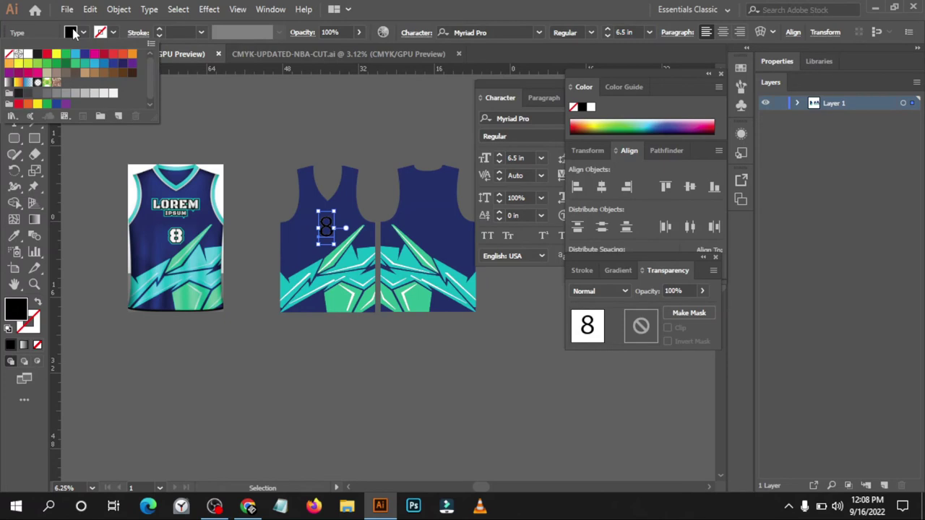
pyautogui.click(26, 56)
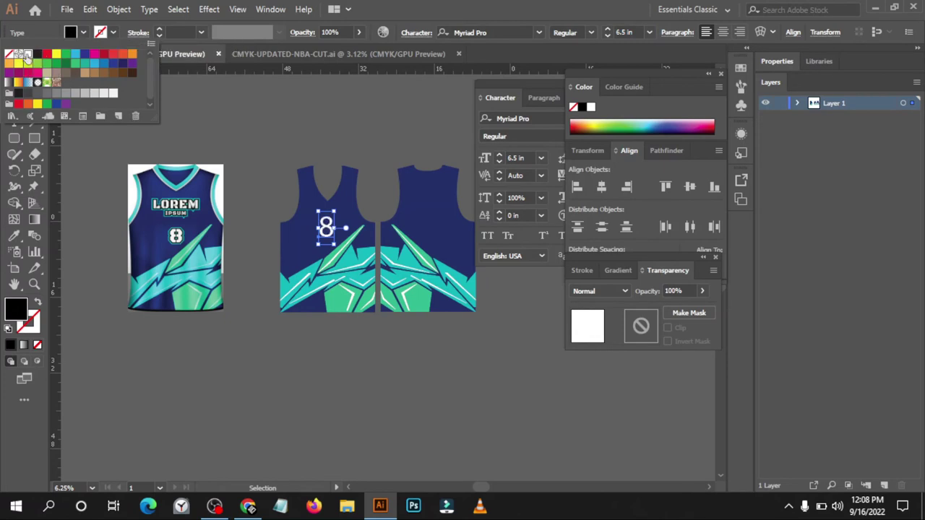
pyautogui.click(539, 33)
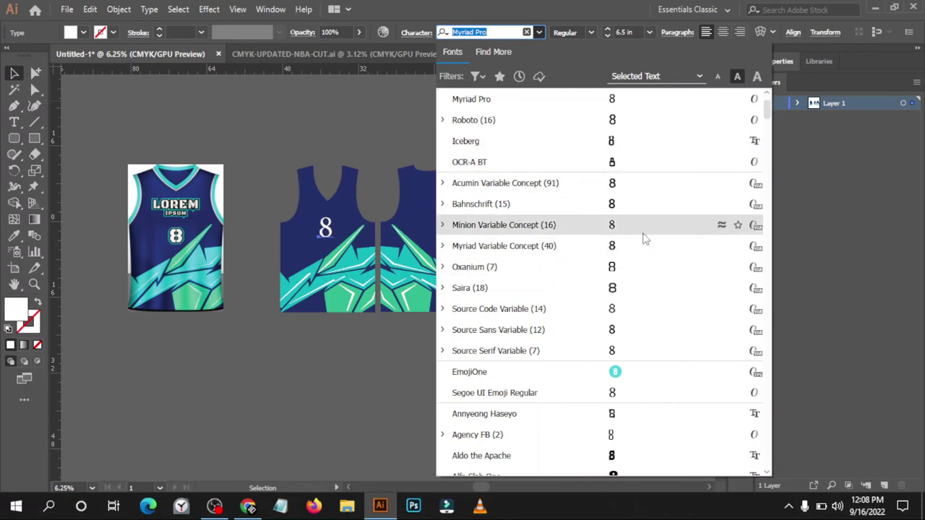
# Choose Black Ops One Regular from the font family list for the 8.
pyautogui.scroll(1, 645, 239)
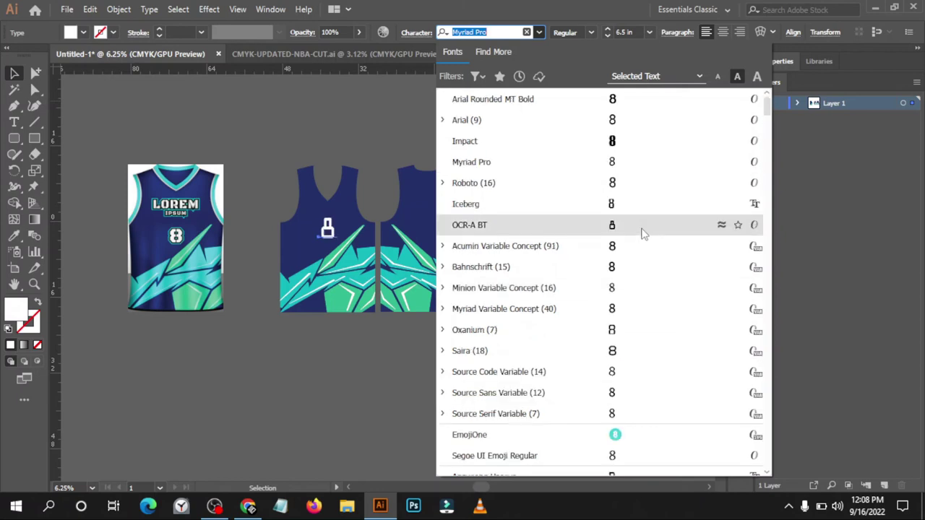
pyautogui.scroll(-2, 642, 234)
pyautogui.scroll(-1, 642, 238)
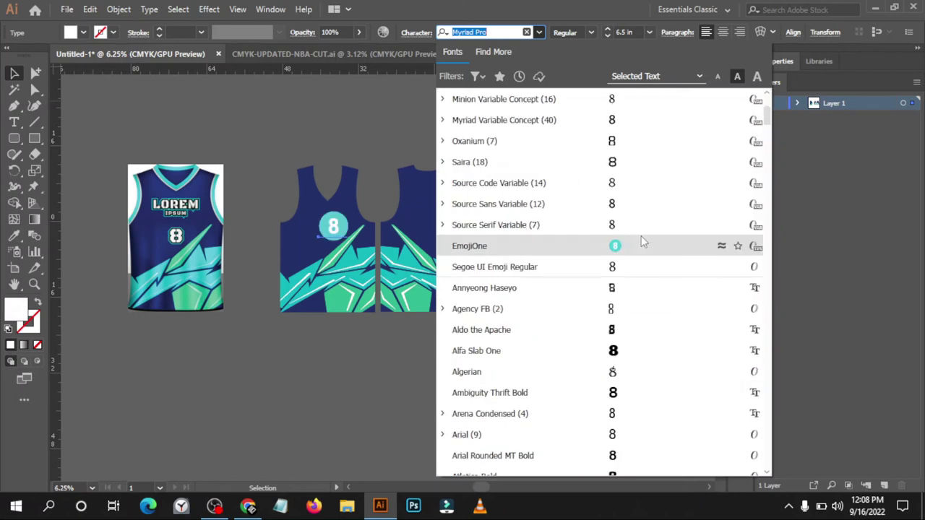
pyautogui.scroll(-4, 643, 241)
pyautogui.scroll(-1, 641, 244)
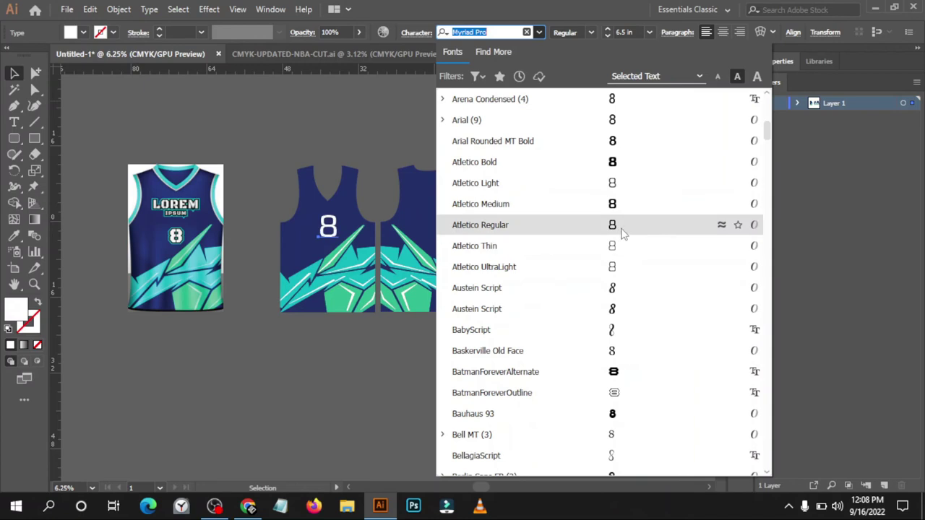
pyautogui.scroll(-5, 623, 232)
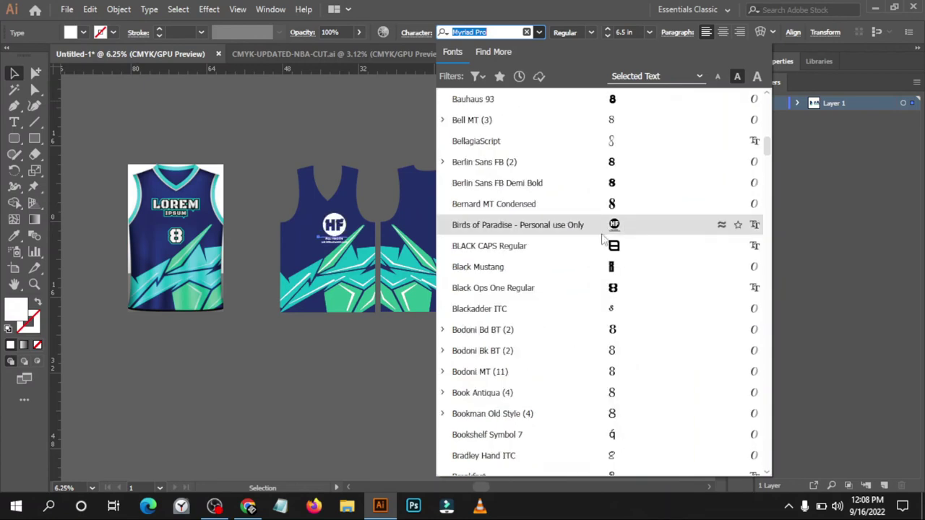
pyautogui.click(491, 288)
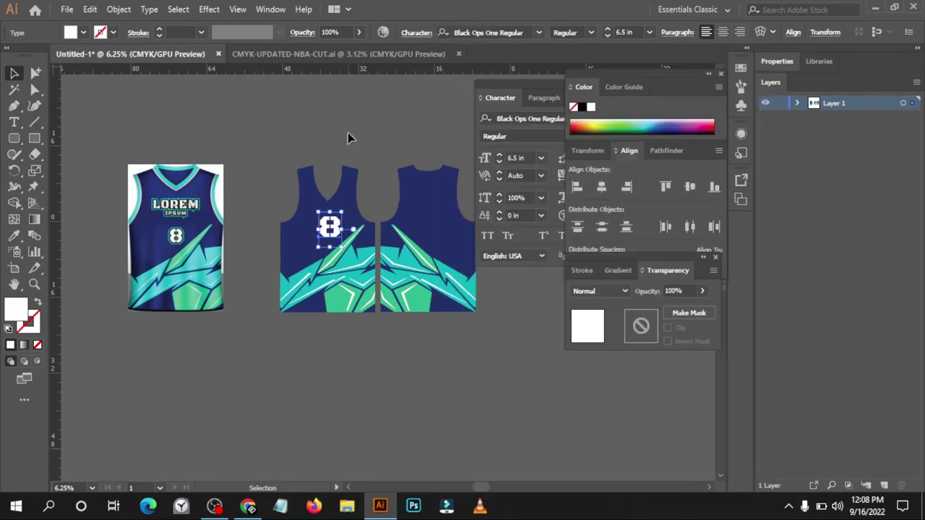
pyautogui.click(83, 33)
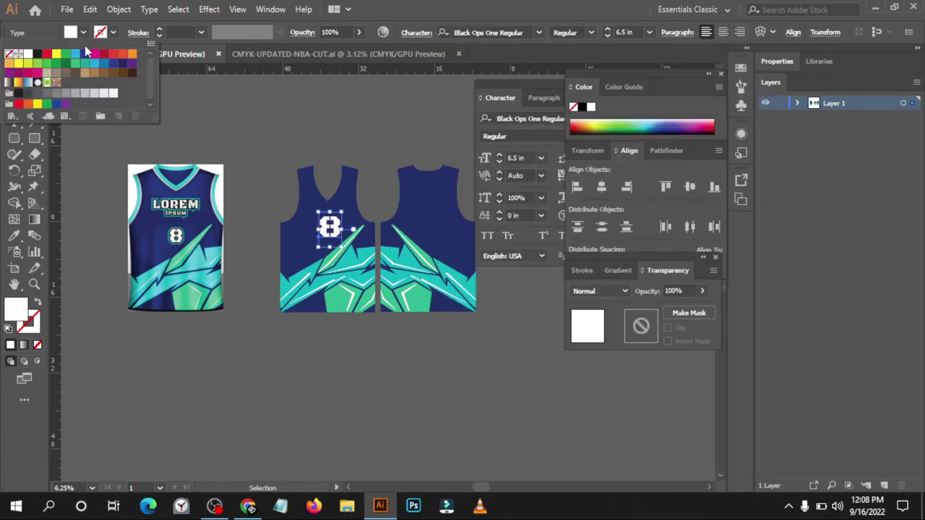
pyautogui.click(37, 55)
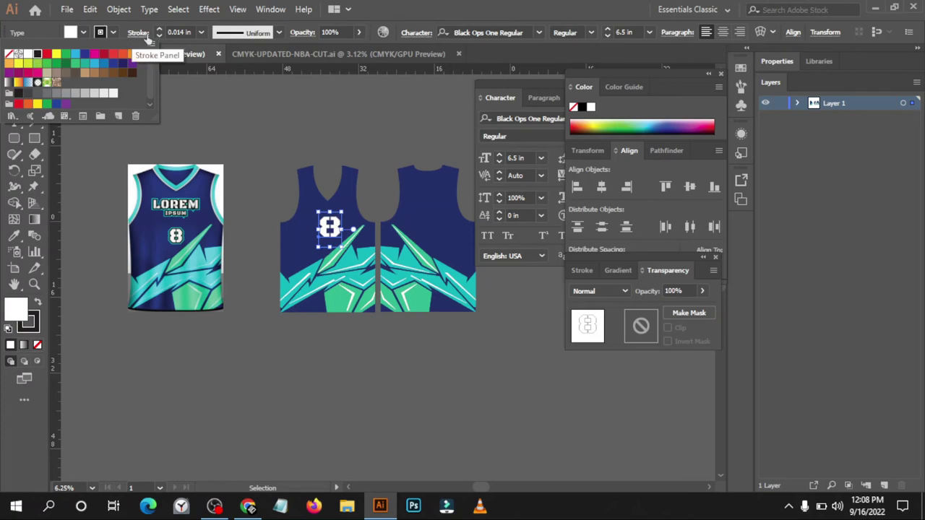
pyautogui.click(189, 33)
pyautogui.write('0.125')
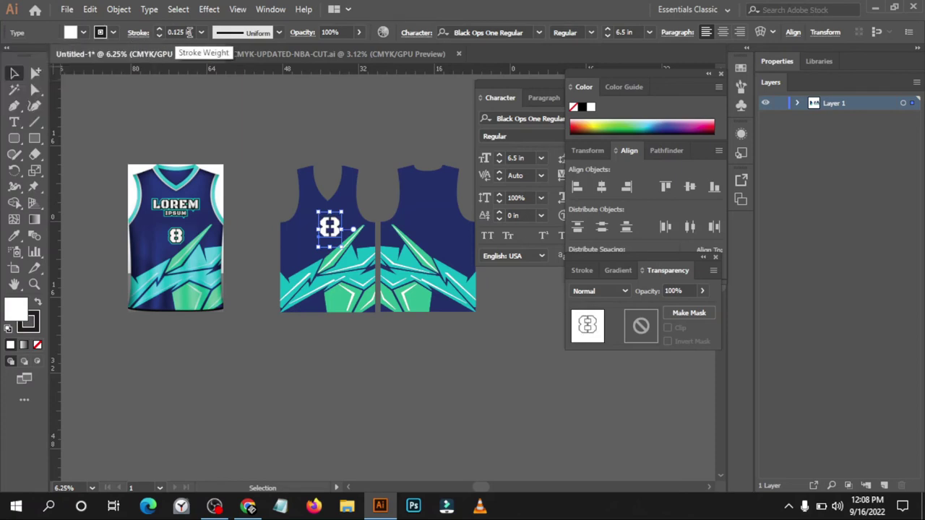
pyautogui.click(265, 105)
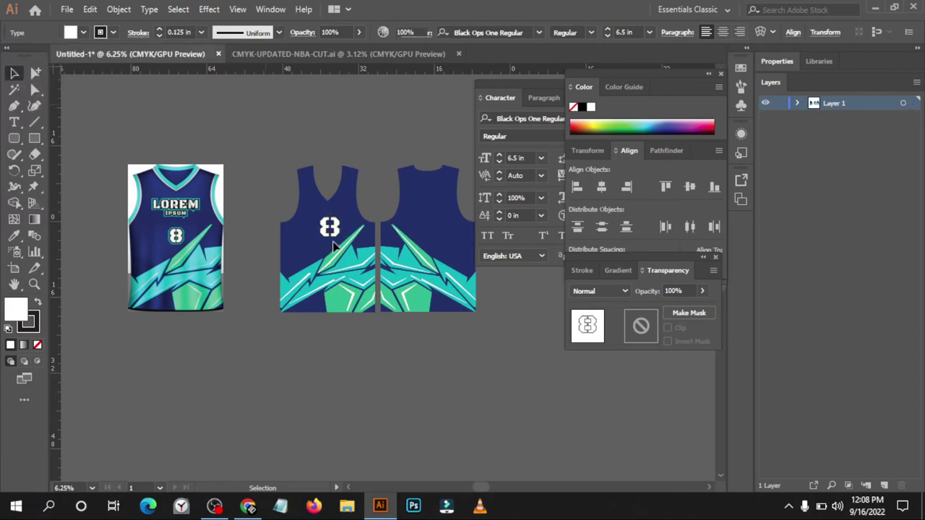
pyautogui.scroll(1, 332, 243)
pyautogui.scroll(1, 325, 238)
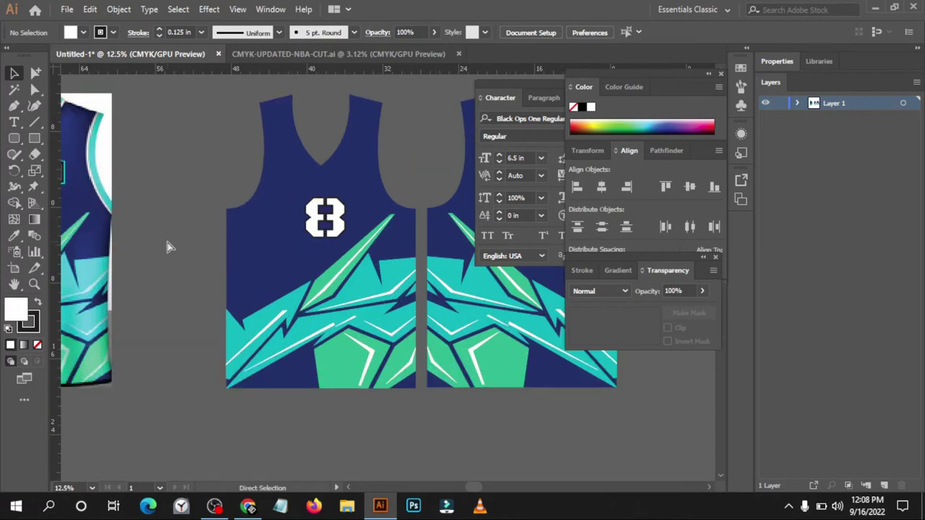
pyautogui.scroll(-1, 169, 248)
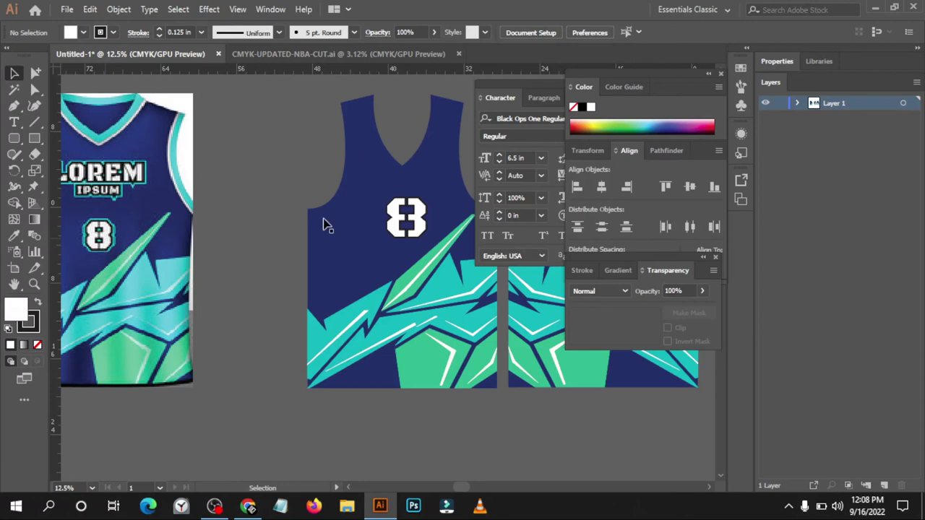
pyautogui.scroll(3, 426, 223)
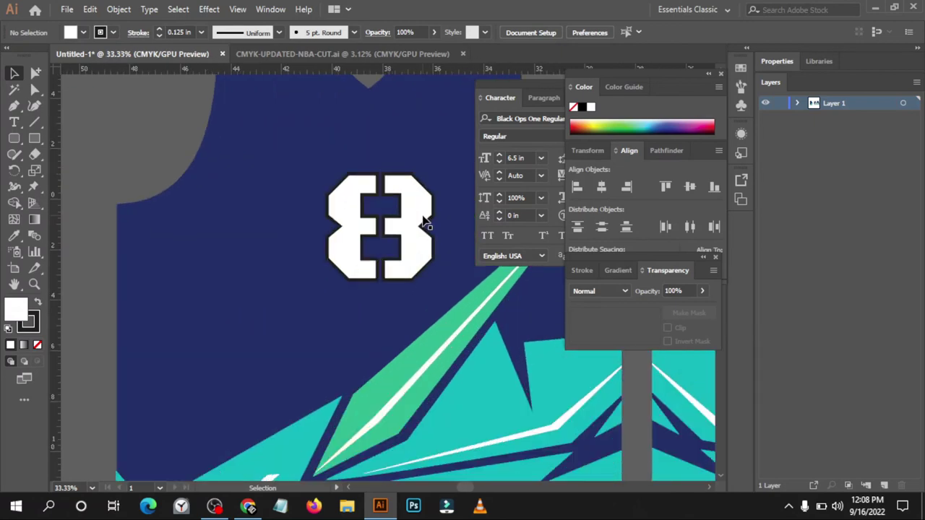
pyautogui.scroll(-1, 426, 223)
pyautogui.scroll(-1, 405, 224)
# Open the Stroke panel for the selected 8 with all its options shown.
pyautogui.click(383, 224)
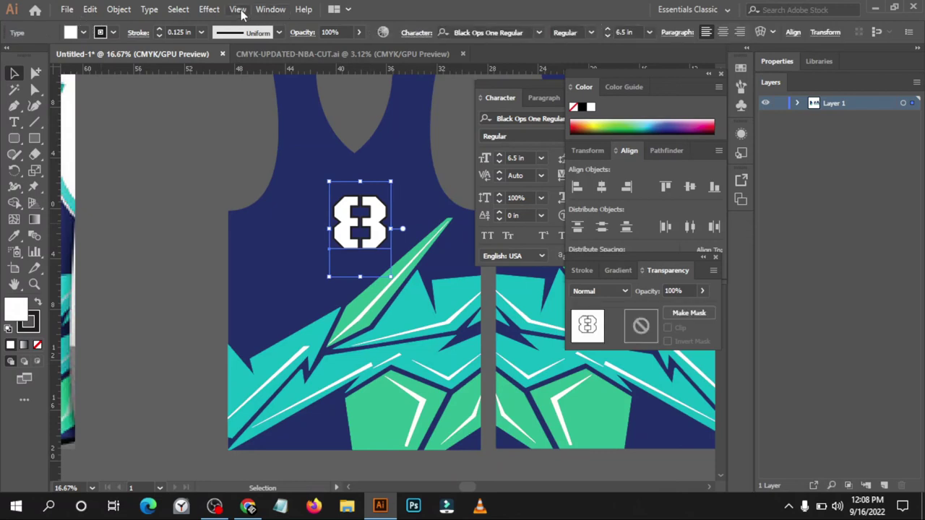
pyautogui.click(270, 9)
pyautogui.moveTo(330, 124)
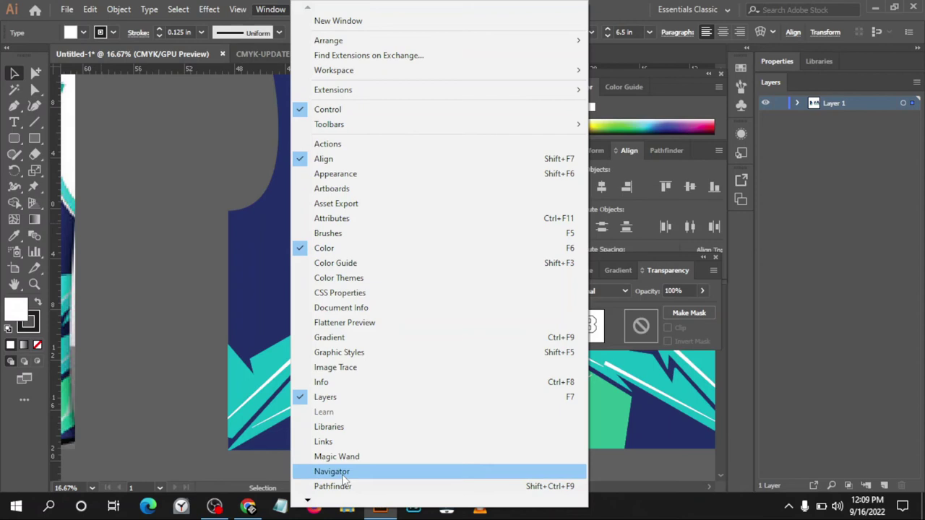
pyautogui.click(308, 502)
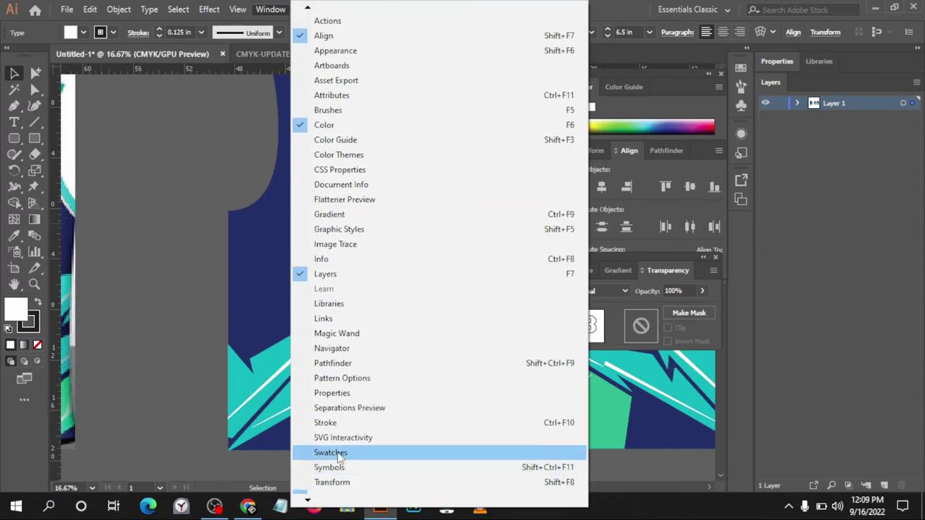
pyautogui.click(340, 426)
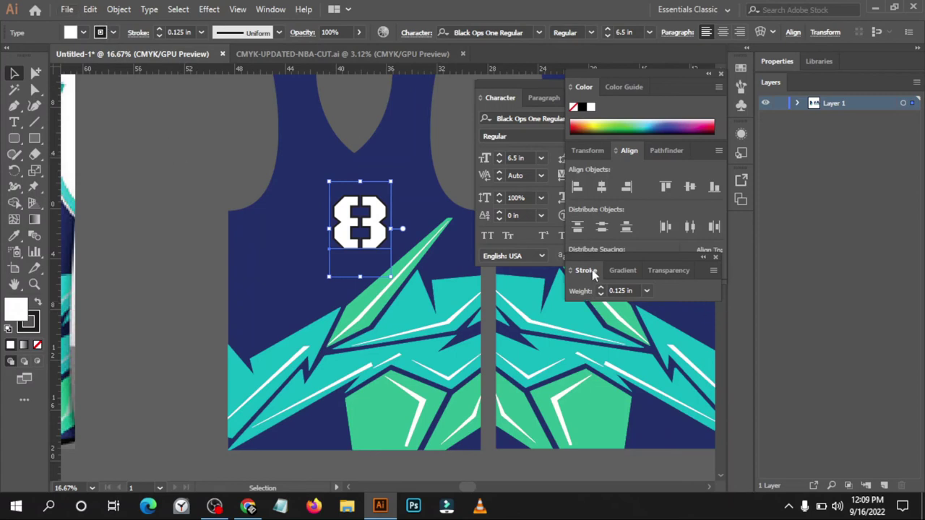
pyautogui.click(713, 271)
pyautogui.click(752, 276)
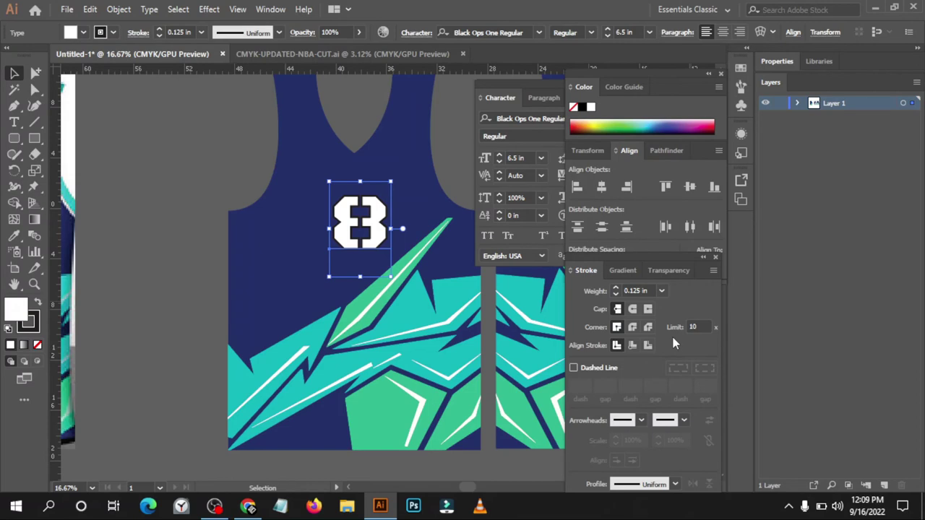
# Open the Properties panel for the 8 beside the jersey.
pyautogui.click(270, 9)
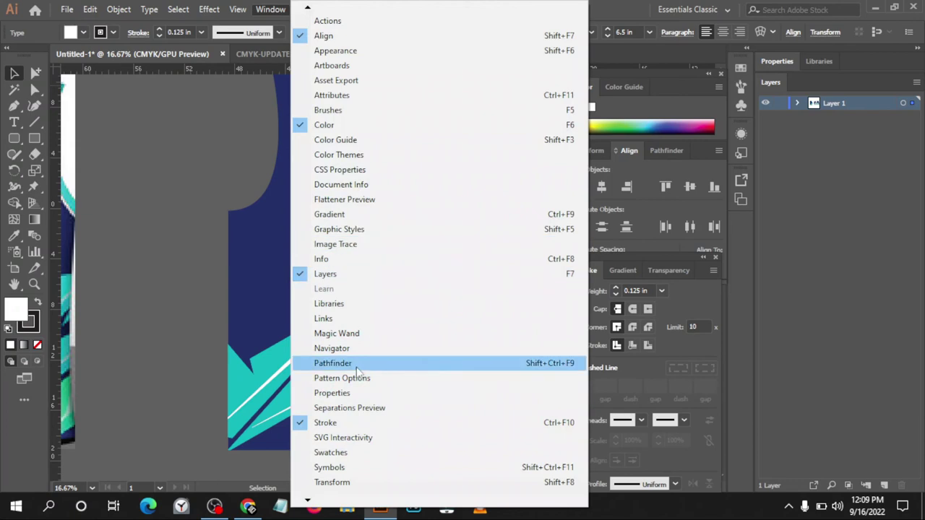
pyautogui.click(348, 394)
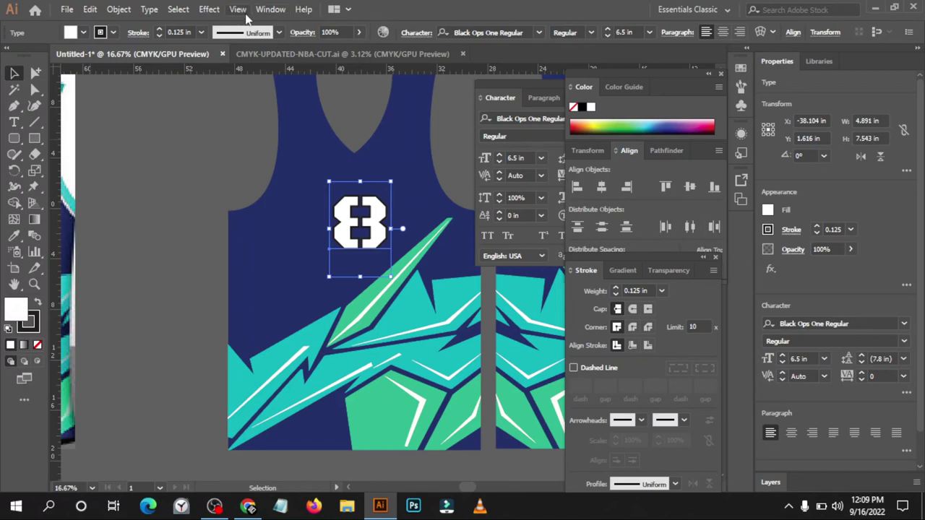
pyautogui.click(279, 14)
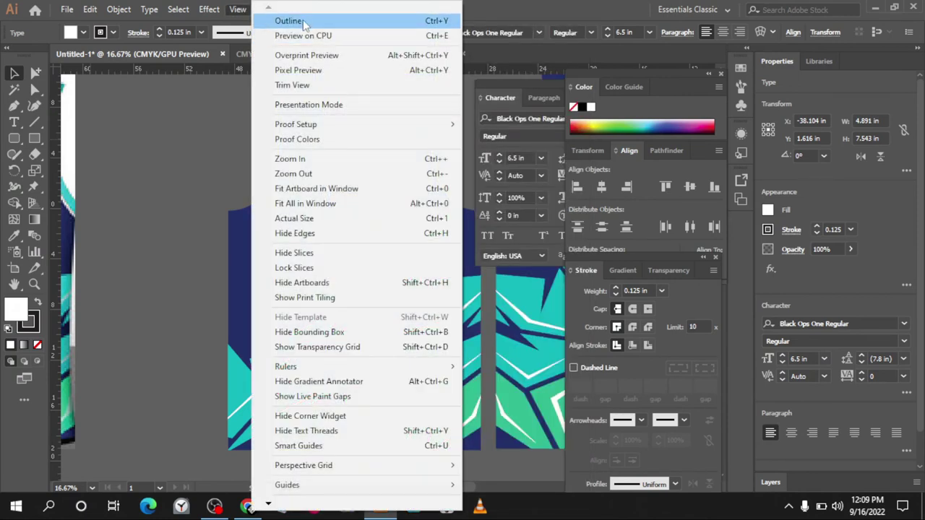
pyautogui.click(233, 147)
# Deselect the 8, collapse the right panel dock, and drag the Color/Align group aside.
pyautogui.hotkey('ctrl', 'shift', 'a')
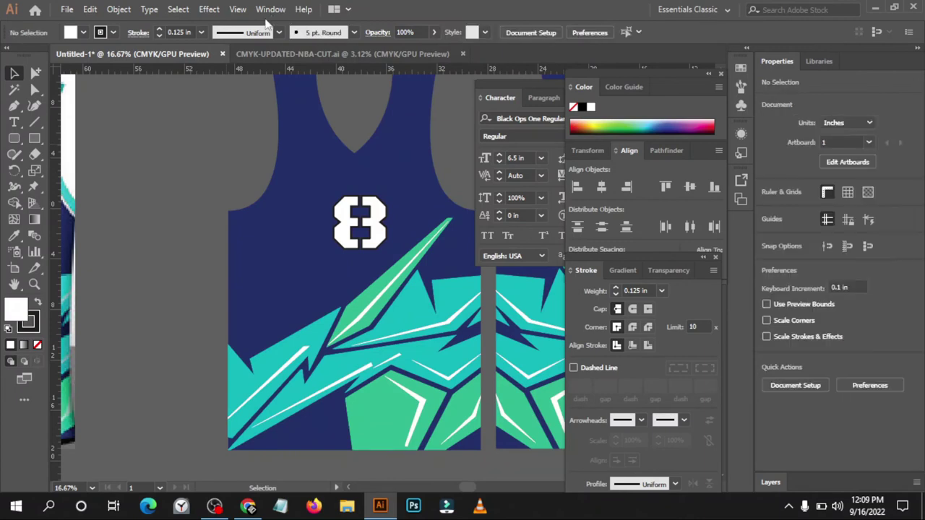
pyautogui.click(271, 10)
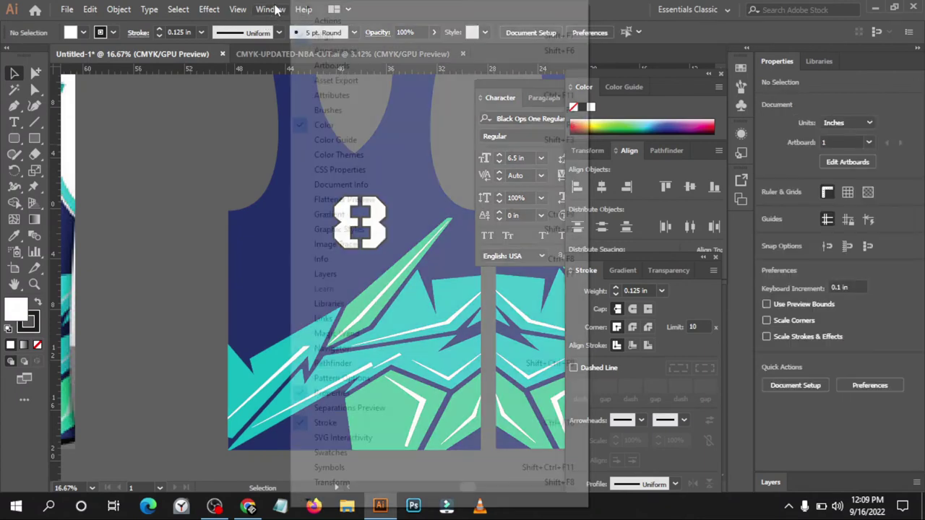
pyautogui.click(215, 108)
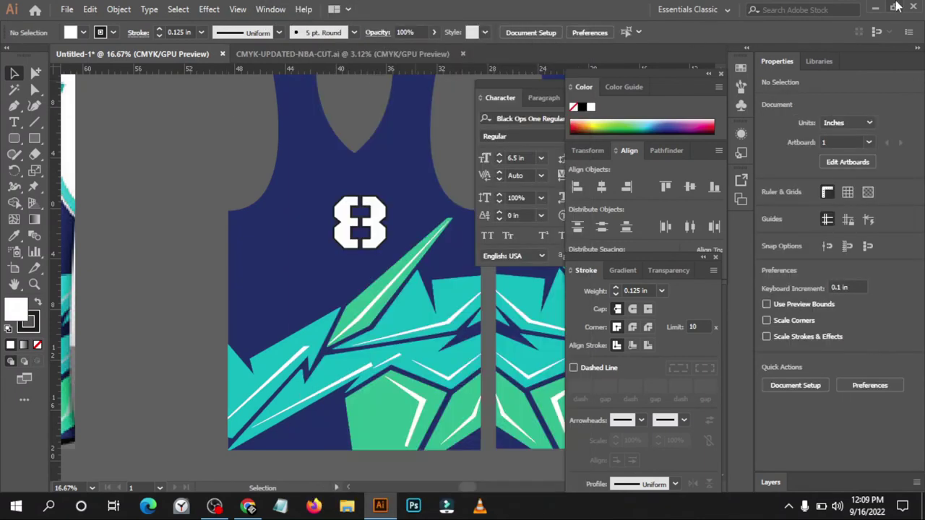
pyautogui.click(915, 49)
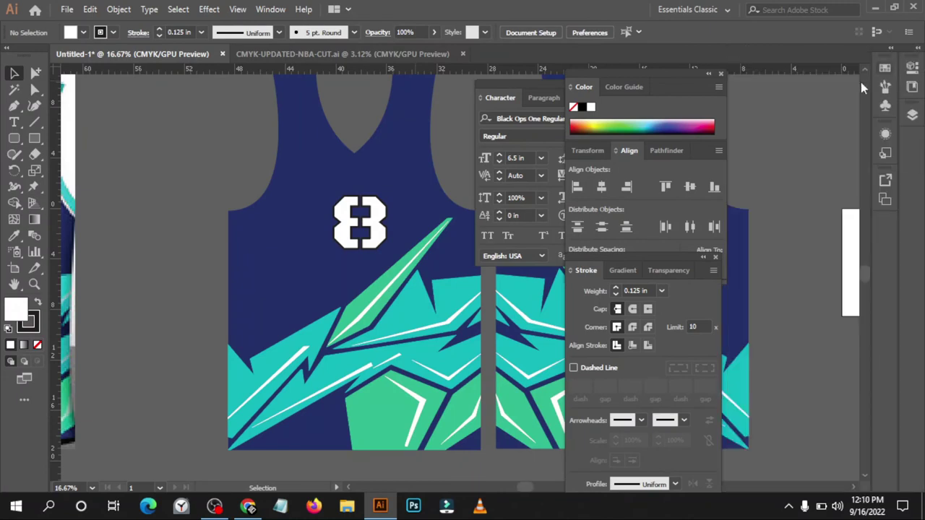
pyautogui.moveTo(656, 73); pyautogui.dragTo(795, 67)
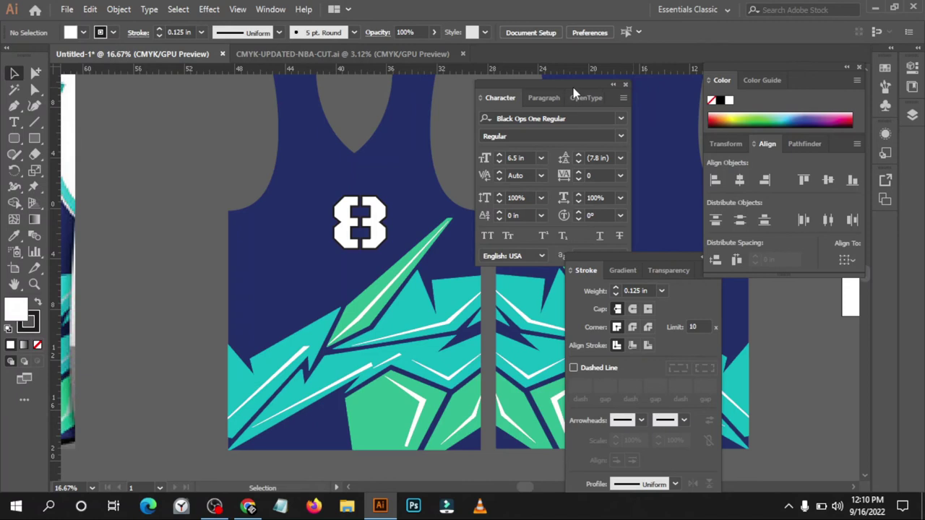
# Close the Character and Stroke panels, fit both jersey halves in view, and select the 8.
pyautogui.click(626, 85)
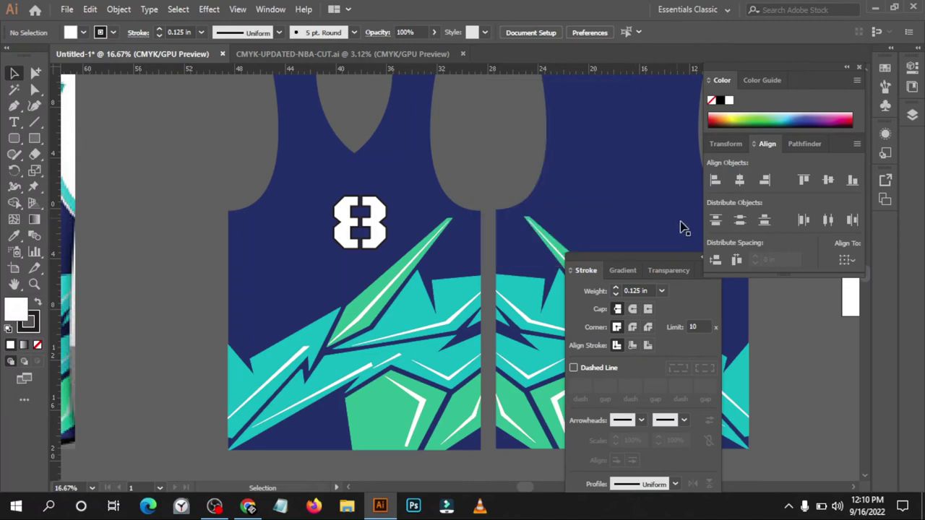
pyautogui.moveTo(646, 256); pyautogui.dragTo(606, 249)
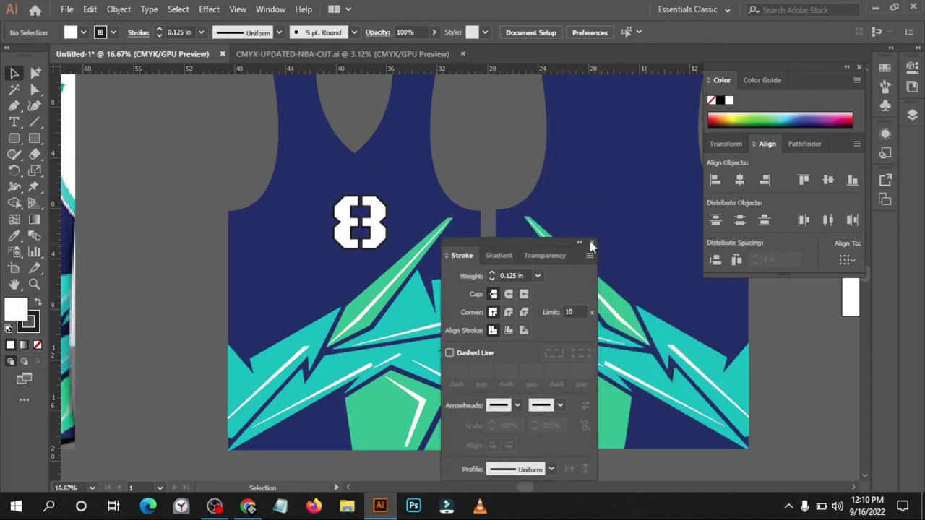
pyautogui.click(591, 246)
pyautogui.scroll(-3, 429, 213)
pyautogui.scroll(2, 336, 230)
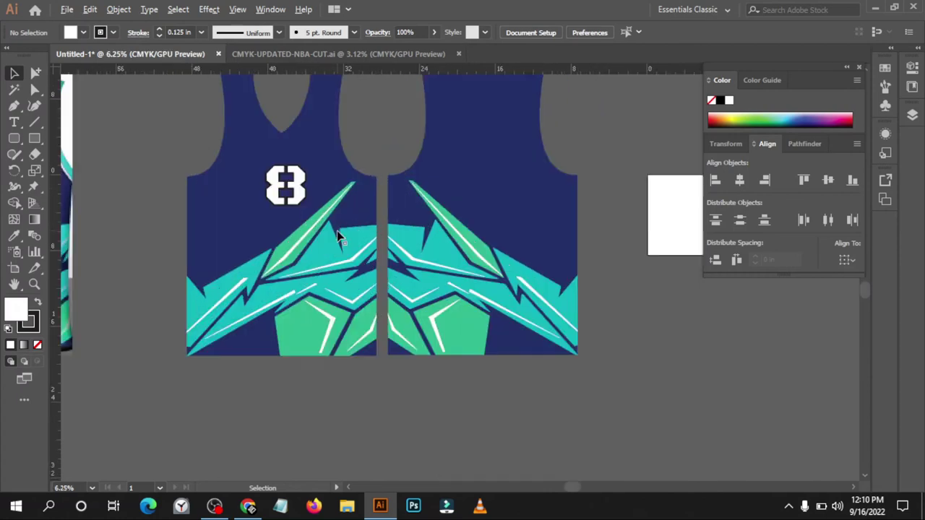
pyautogui.scroll(1, 339, 235)
pyautogui.scroll(2, 221, 210)
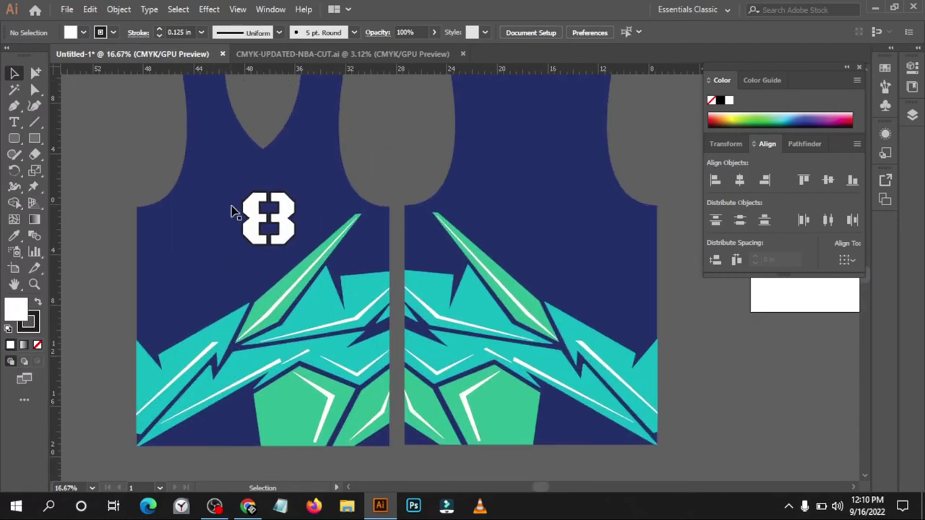
pyautogui.click(284, 207)
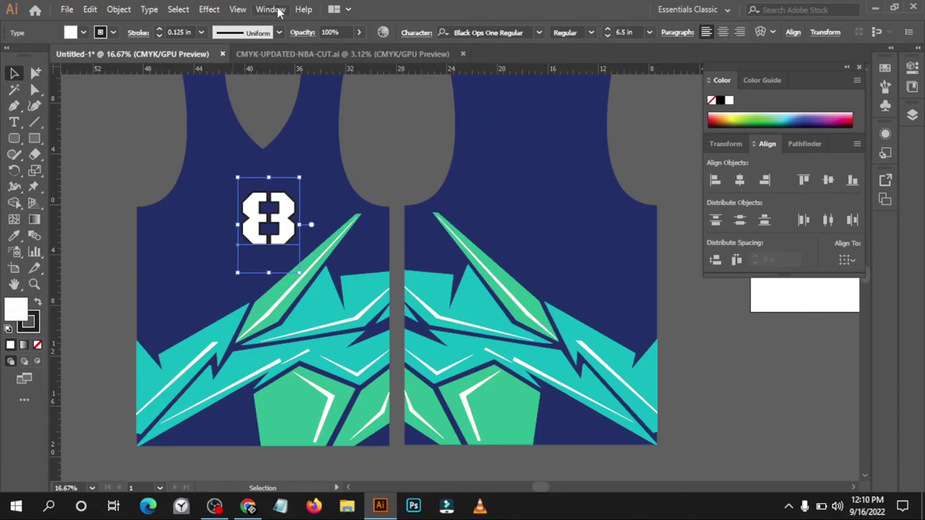
# Add a white fill to the 8 in the Appearance panel.
pyautogui.click(271, 9)
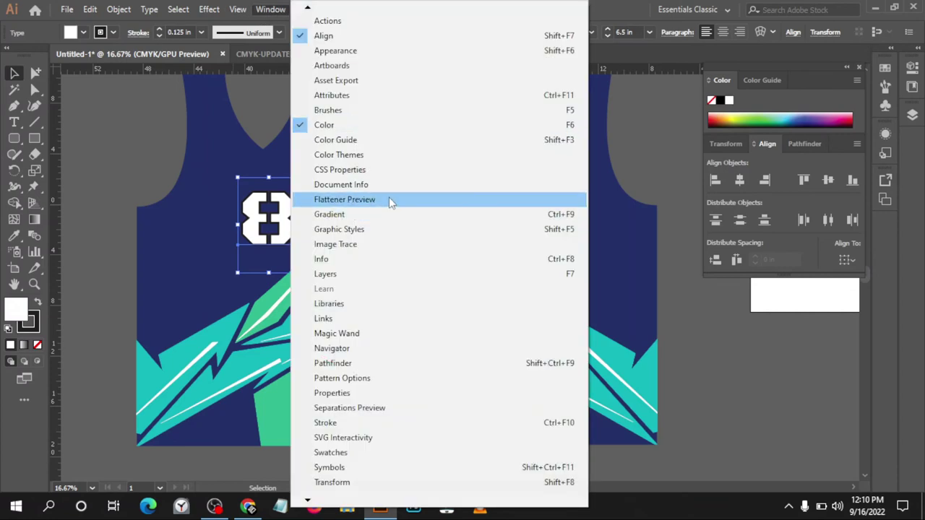
pyautogui.click(365, 53)
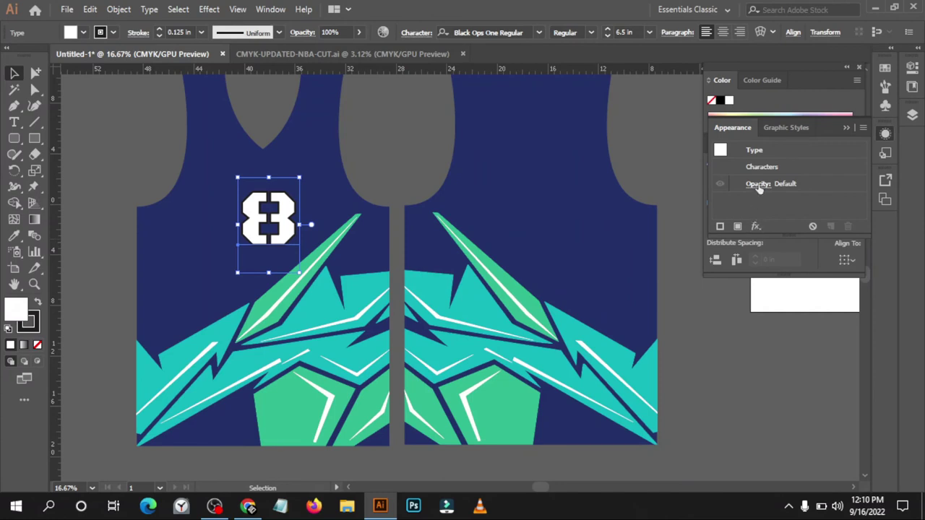
pyautogui.click(738, 227)
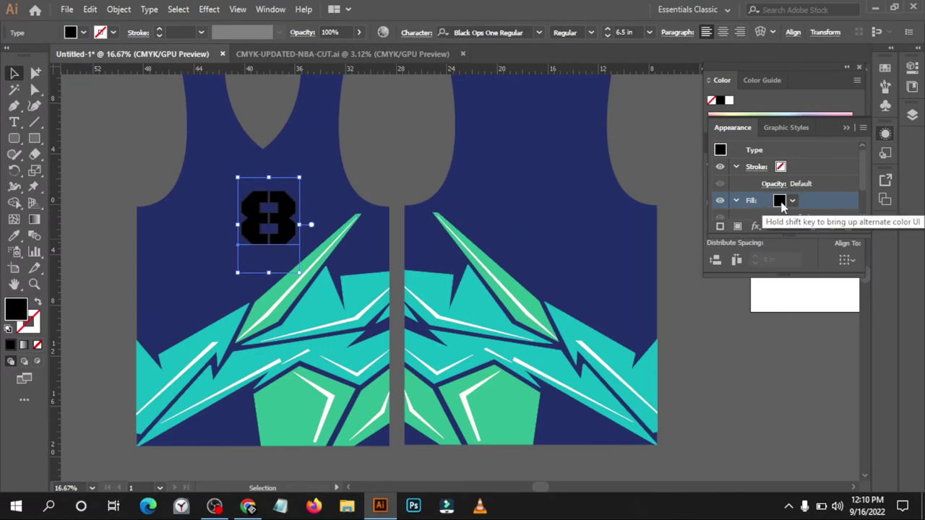
pyautogui.click(780, 201)
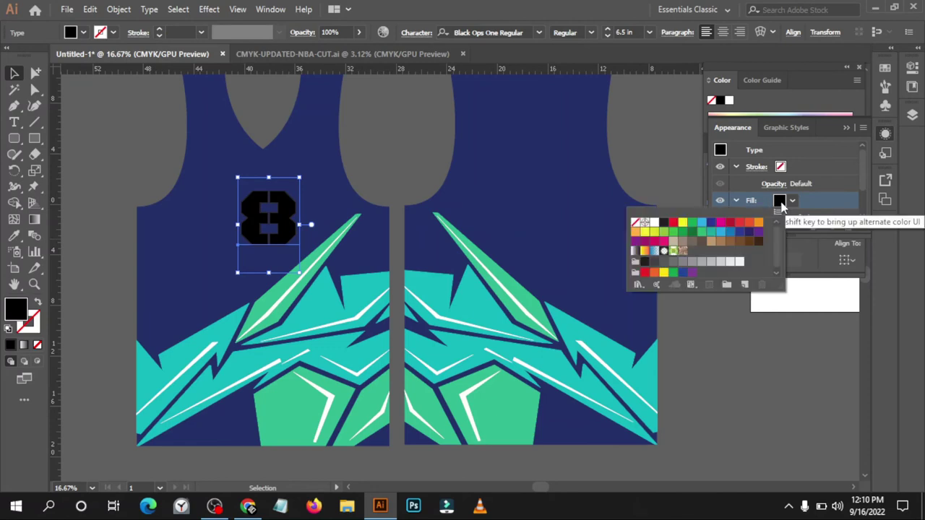
pyautogui.click(654, 223)
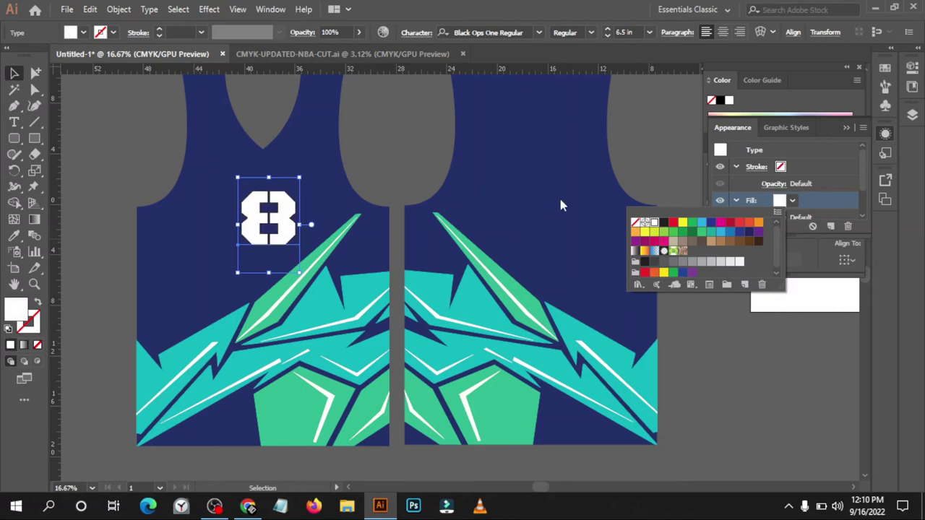
pyautogui.click(783, 168)
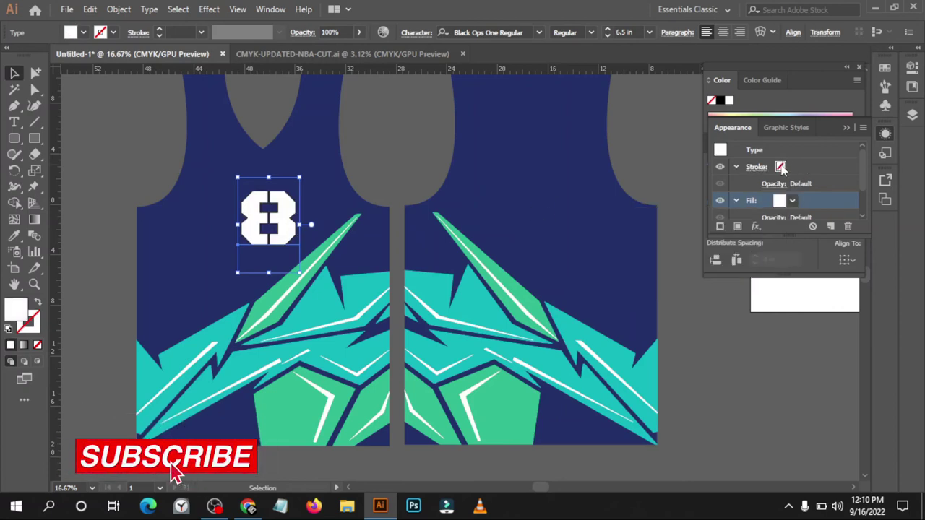
# Give the 8 a black stroke and move the fill above it.
pyautogui.click(783, 168)
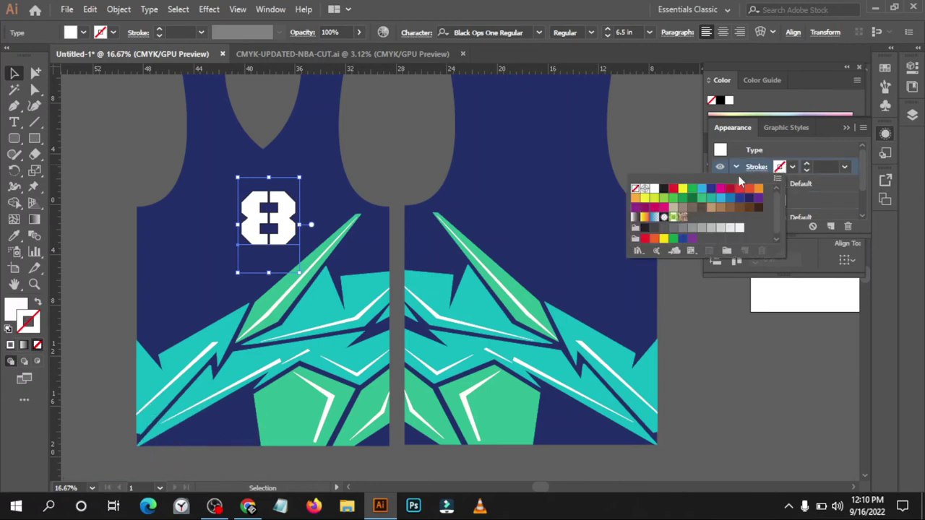
pyautogui.click(664, 189)
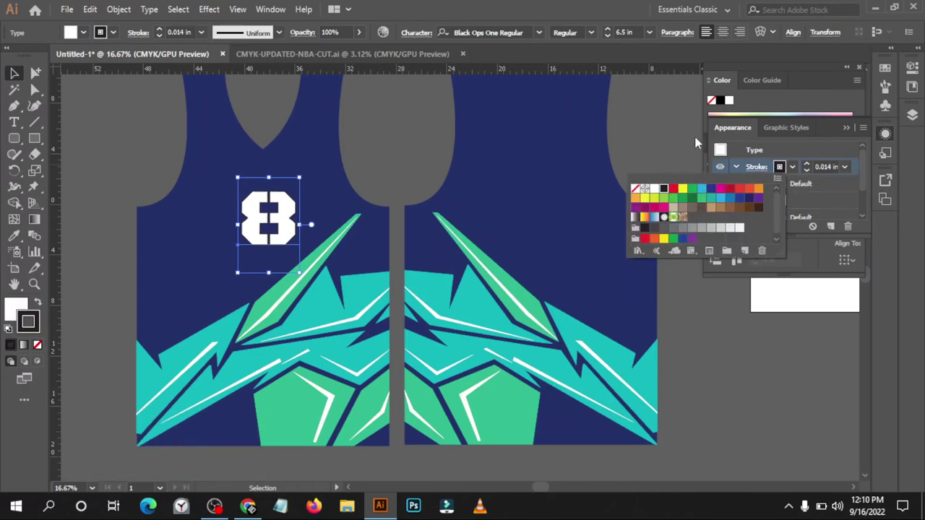
pyautogui.click(663, 142)
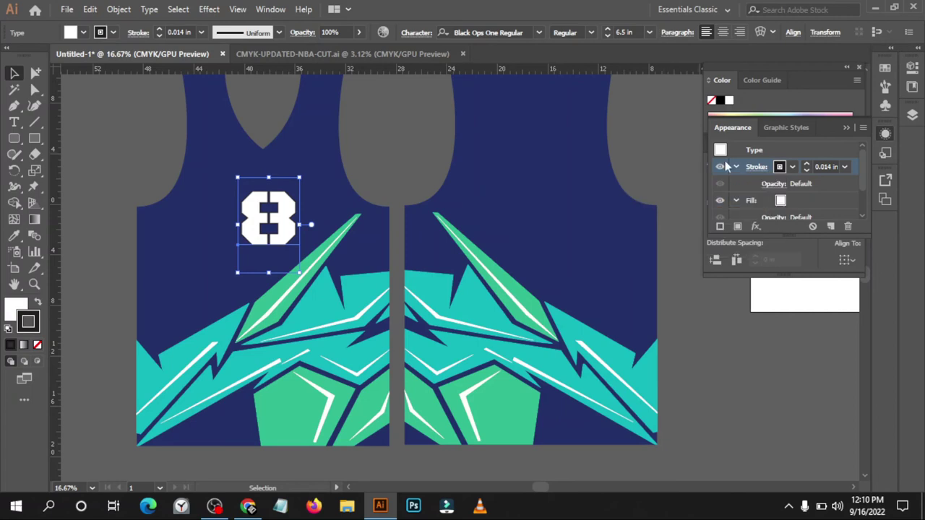
pyautogui.moveTo(802, 201); pyautogui.dragTo(762, 176)
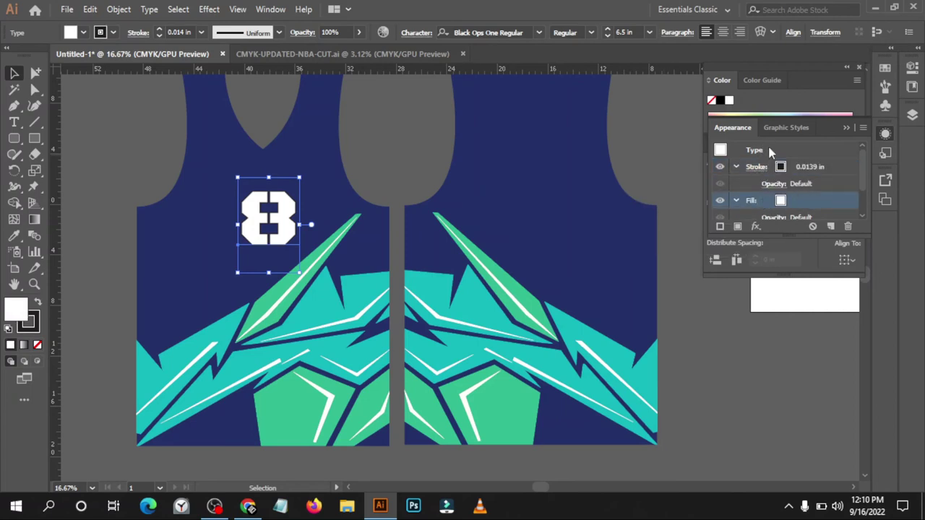
pyautogui.moveTo(762, 176); pyautogui.dragTo(819, 159)
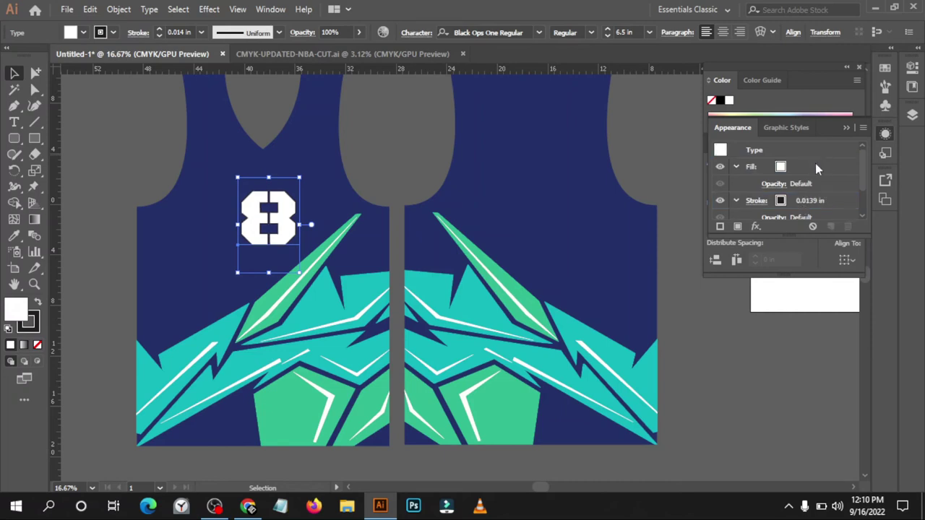
# Set the 8's stroke weight to 0.25 in.
pyautogui.click(780, 201)
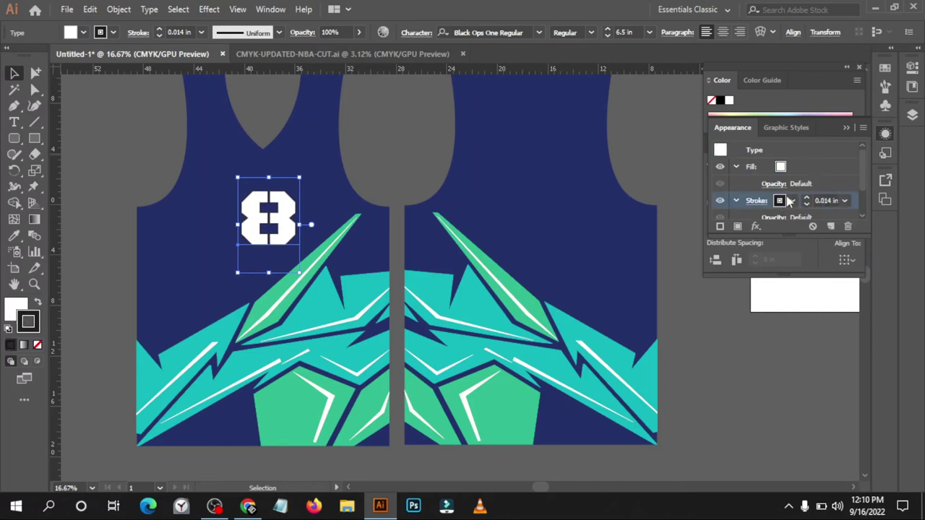
pyautogui.click(826, 201)
pyautogui.write('0.25')
pyautogui.press('Return')
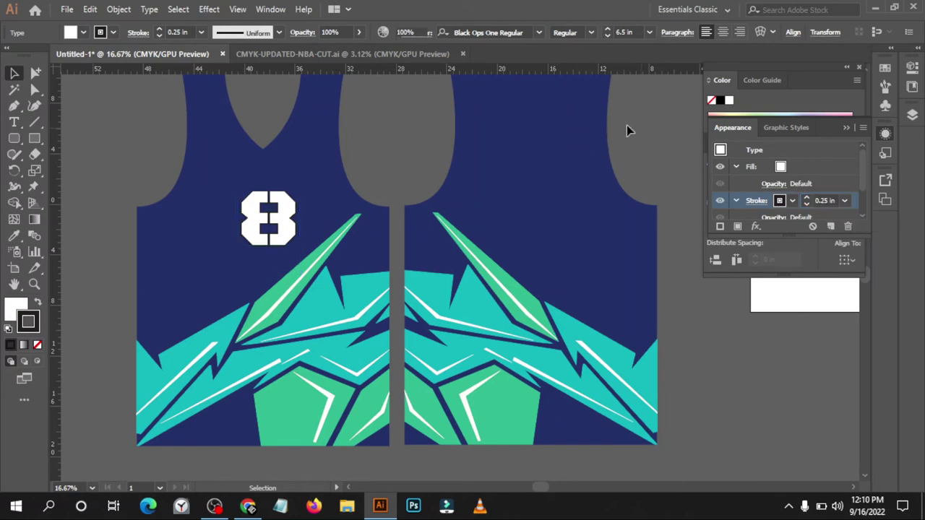
pyautogui.scroll(-2, 337, 207)
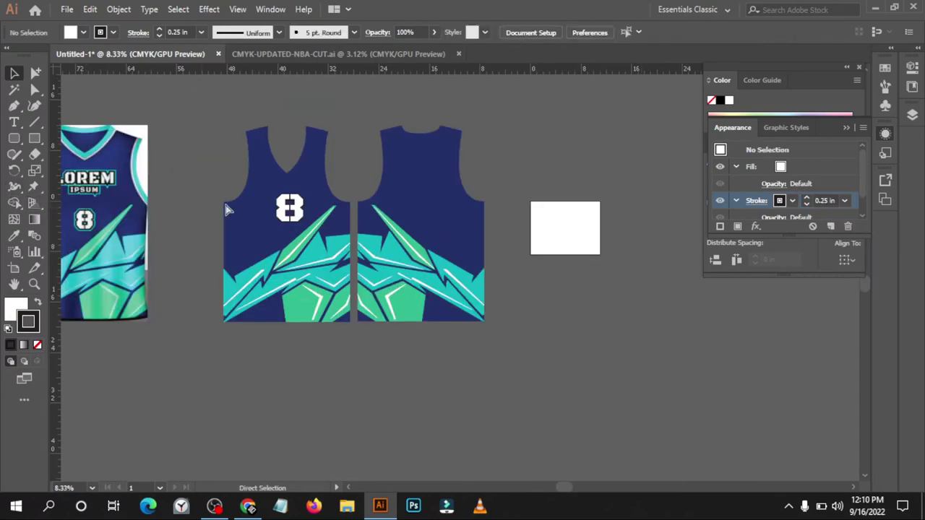
pyautogui.scroll(1, 311, 196)
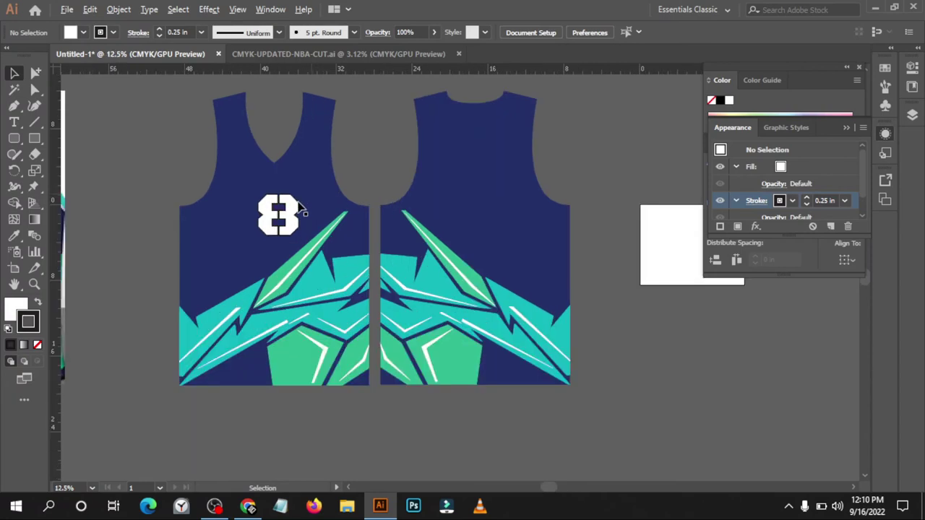
# Add a second, outer CMYK Cyan stroke of 0.625 in to the front 8.
pyautogui.click(287, 223)
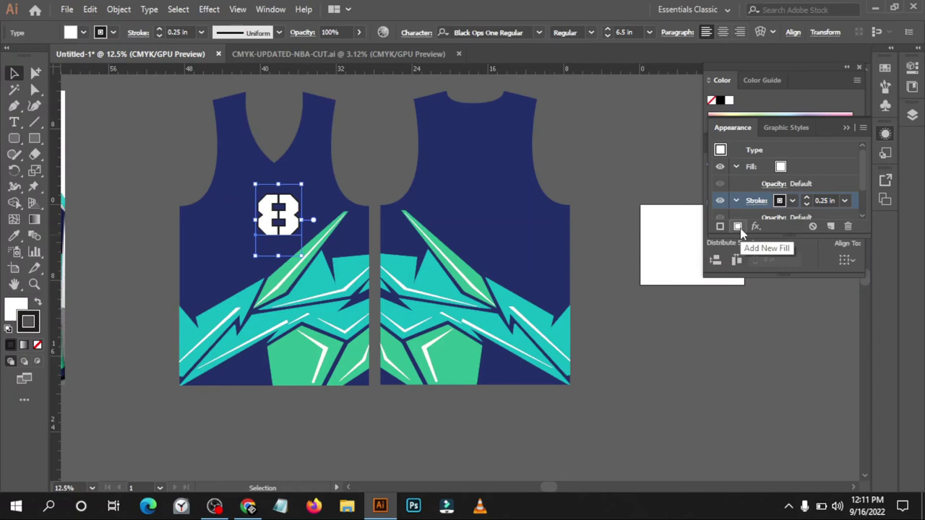
pyautogui.click(719, 228)
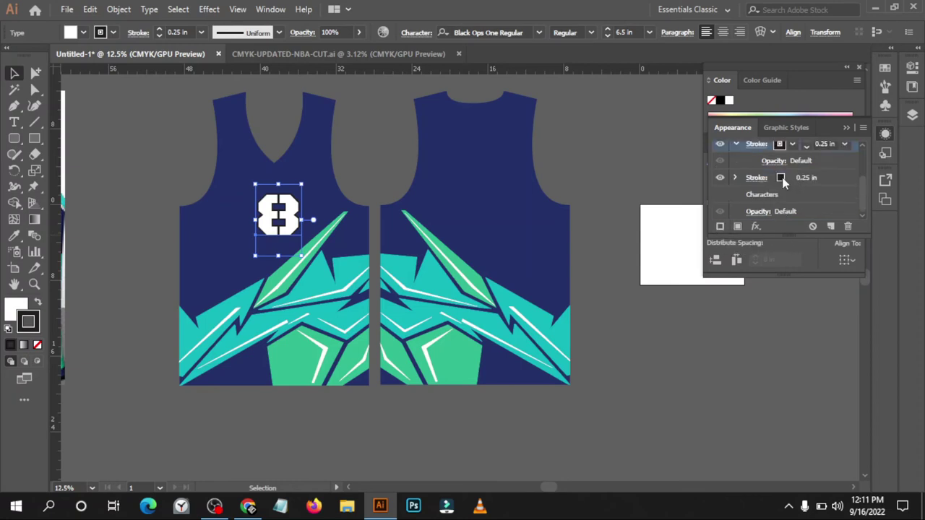
pyautogui.click(781, 178)
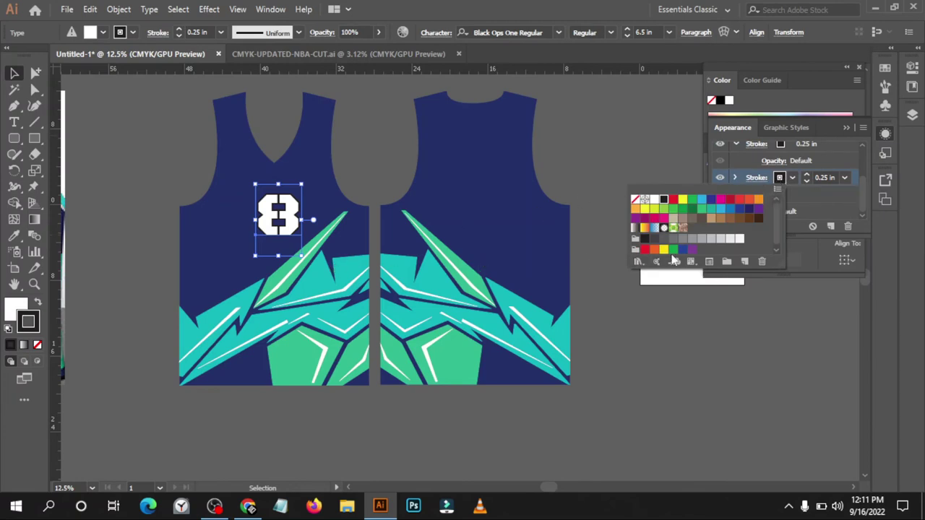
pyautogui.click(701, 201)
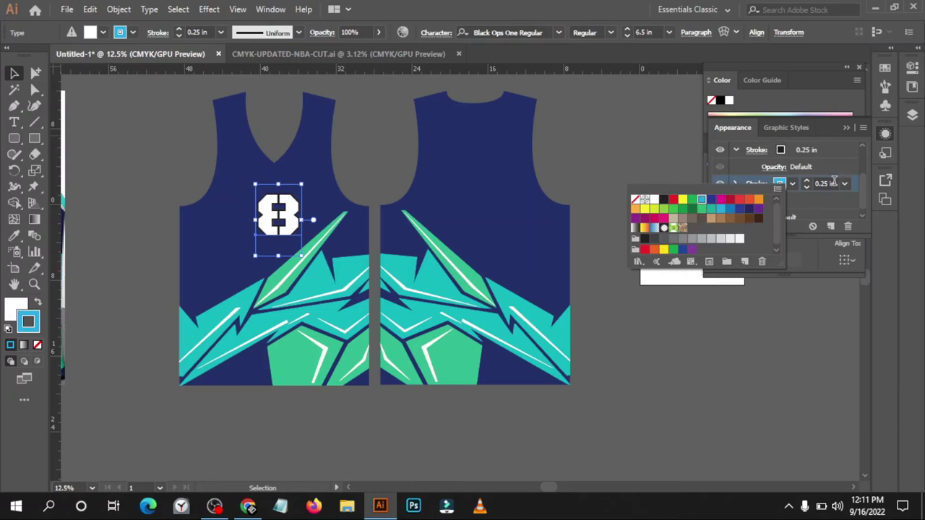
pyautogui.press('Escape')
pyautogui.scroll(1, 835, 183)
pyautogui.scroll(1, 835, 183)
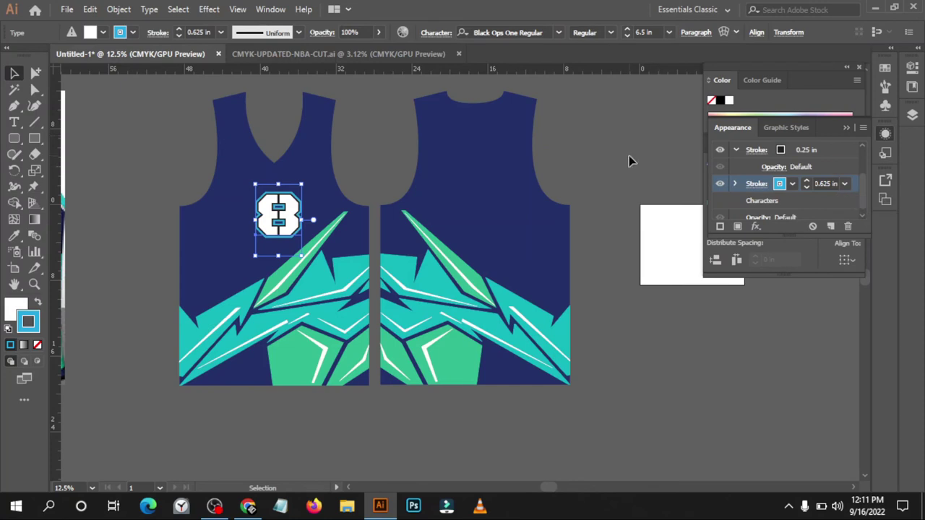
pyautogui.hotkey('ctrl', '-')
pyautogui.hotkey('ctrl', '-')
pyautogui.hotkey('ctrl', '-')
# Reduce the front 8's font size to 4.5 in.
pyautogui.click(91, 229)
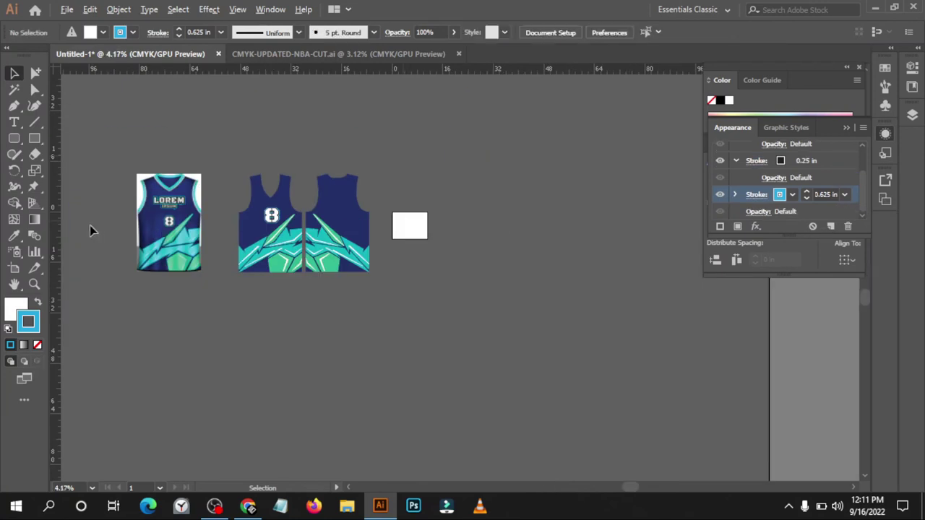
pyautogui.scroll(1, 174, 230)
pyautogui.scroll(1, 336, 218)
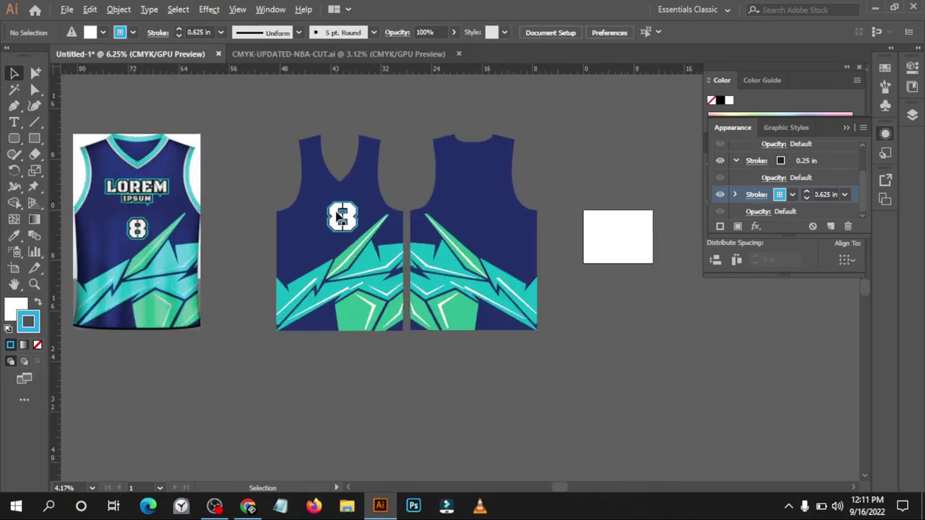
pyautogui.scroll(2, 339, 221)
pyautogui.click(346, 230)
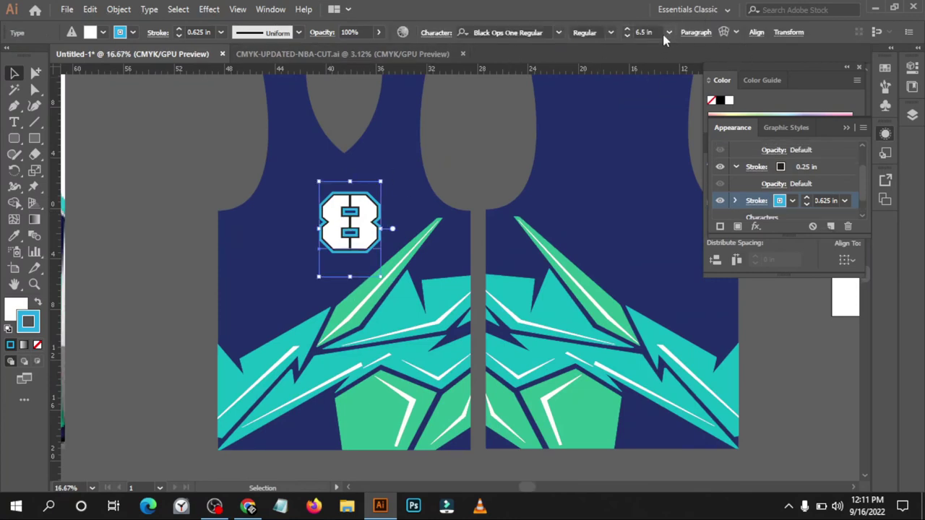
pyautogui.click(660, 32)
pyautogui.scroll(-1, 660, 32)
pyautogui.scroll(-3, 660, 32)
pyautogui.scroll(-2, 660, 31)
pyautogui.scroll(-3, 660, 31)
pyautogui.scroll(-2, 660, 31)
pyautogui.scroll(-1, 660, 32)
pyautogui.click(168, 150)
# Move the 8 toward the middle of the front jersey.
pyautogui.hotkey('ctrl', '-')
pyautogui.hotkey('ctrl', '-')
pyautogui.hotkey('ctrl', '+')
pyautogui.moveTo(453, 191); pyautogui.dragTo(467, 206)
pyautogui.click(327, 168)
pyautogui.scroll(1, 326, 202)
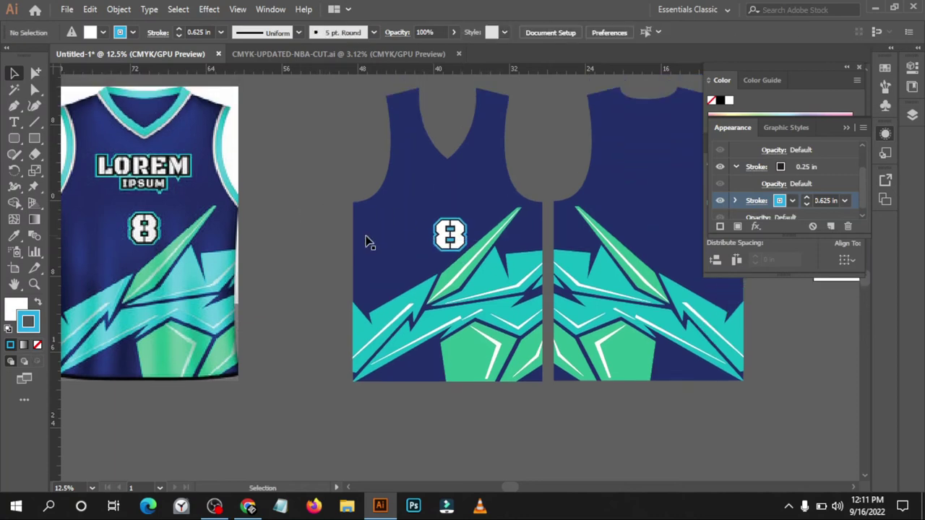
pyautogui.hscroll(1, 322, 233)
# Drag a vertical guide to the front's centre and line the 8 up on it.
pyautogui.moveTo(217, 283); pyautogui.dragTo(416, 349)
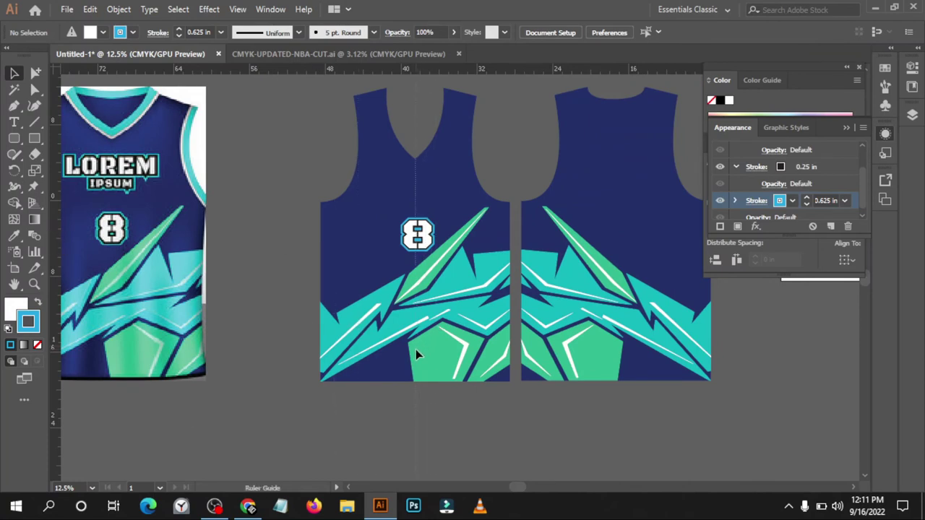
pyautogui.click(432, 245)
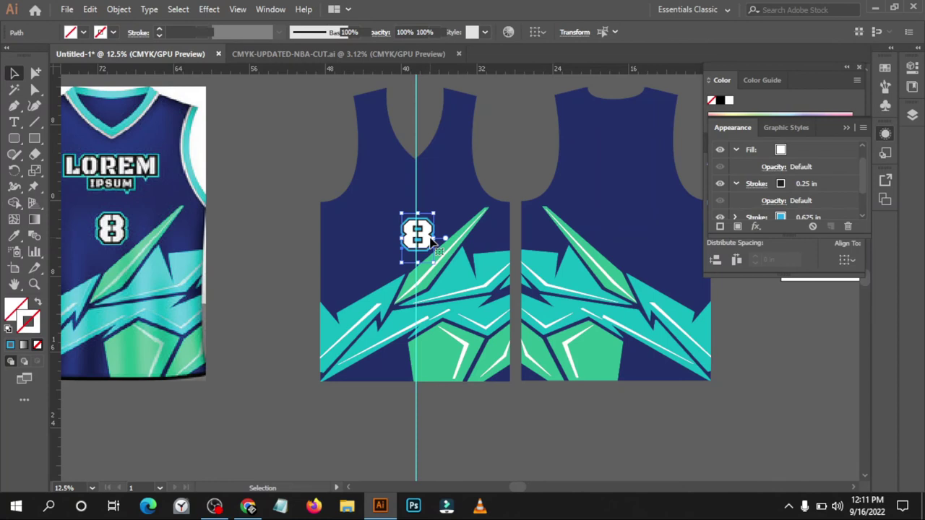
pyautogui.click(433, 242)
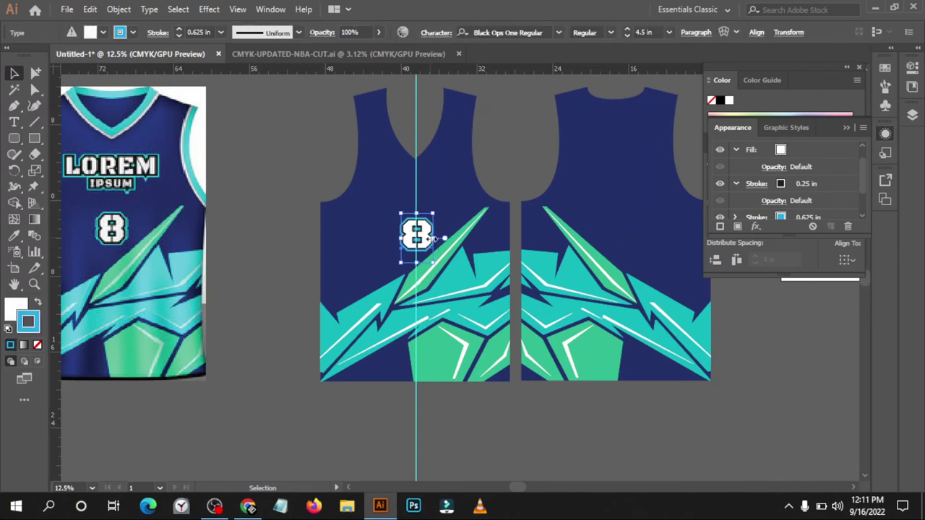
pyautogui.click(279, 145)
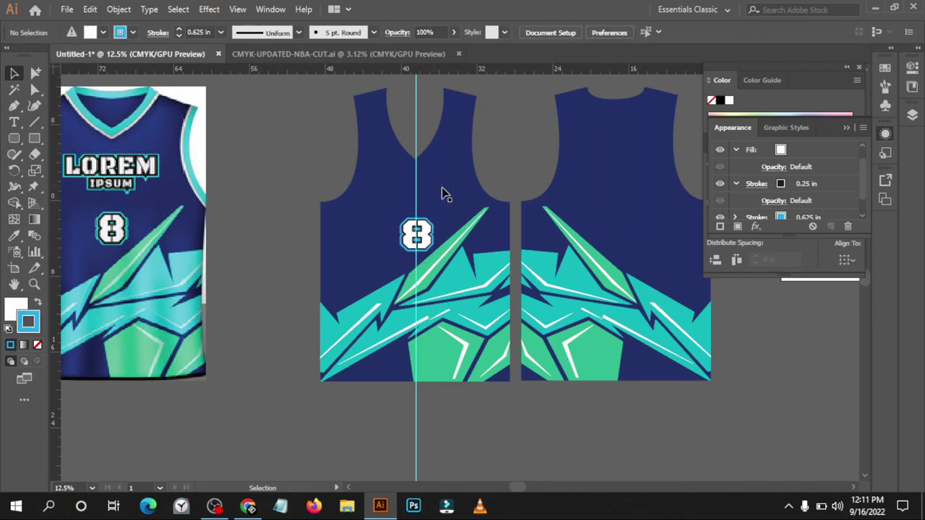
pyautogui.click(559, 266)
# Move the back panel so it sits flush against the front panel.
pyautogui.moveTo(569, 339); pyautogui.dragTo(568, 340)
pyautogui.scroll(3, 506, 314)
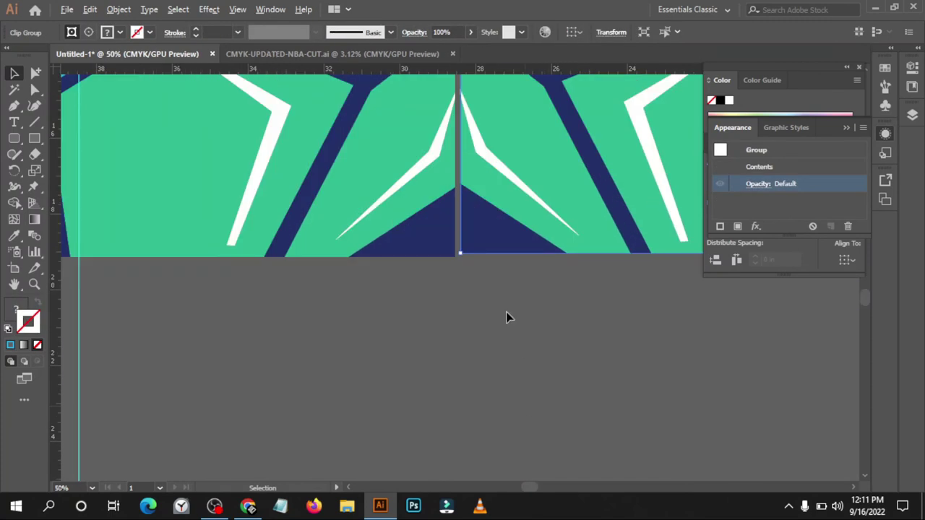
pyautogui.scroll(2, 487, 250)
pyautogui.moveTo(511, 227); pyautogui.dragTo(507, 232)
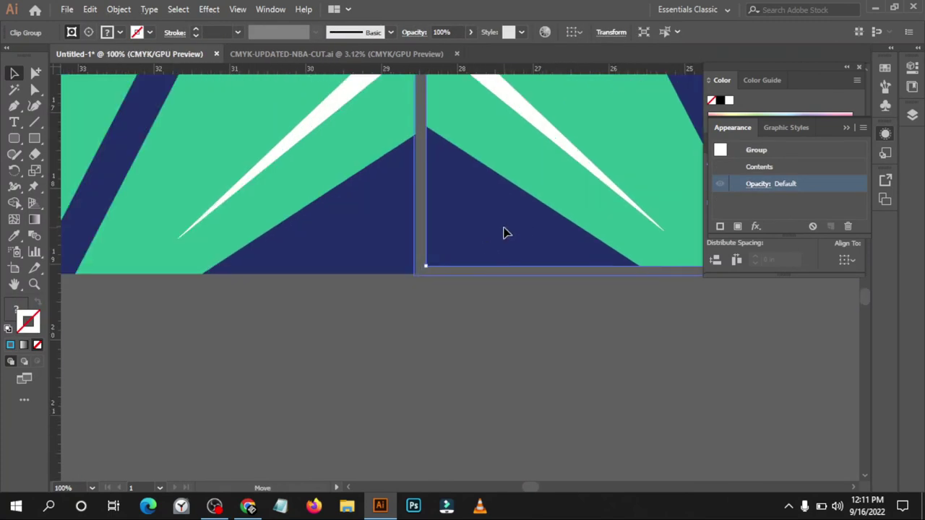
pyautogui.click(443, 318)
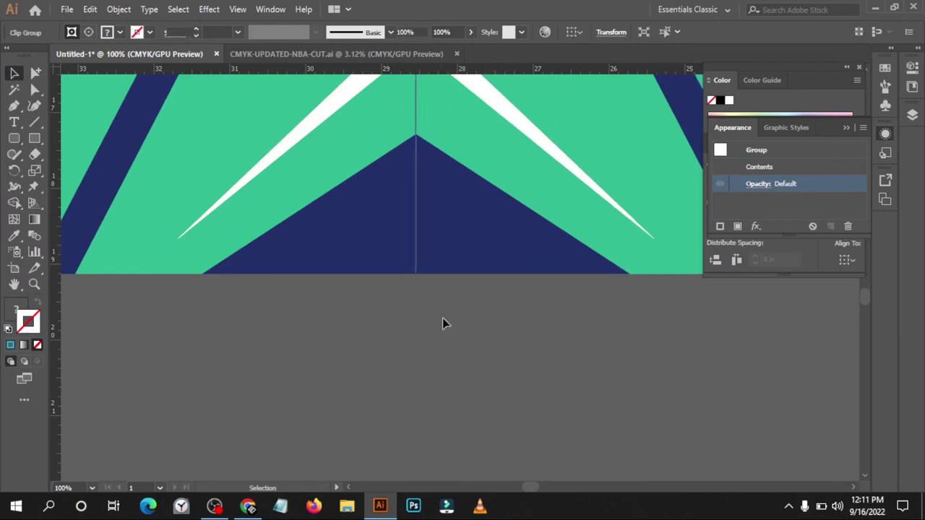
# Delete the vertical centre guide and bring both jerseys into view.
pyautogui.scroll(-3, 455, 275)
pyautogui.scroll(-2, 458, 284)
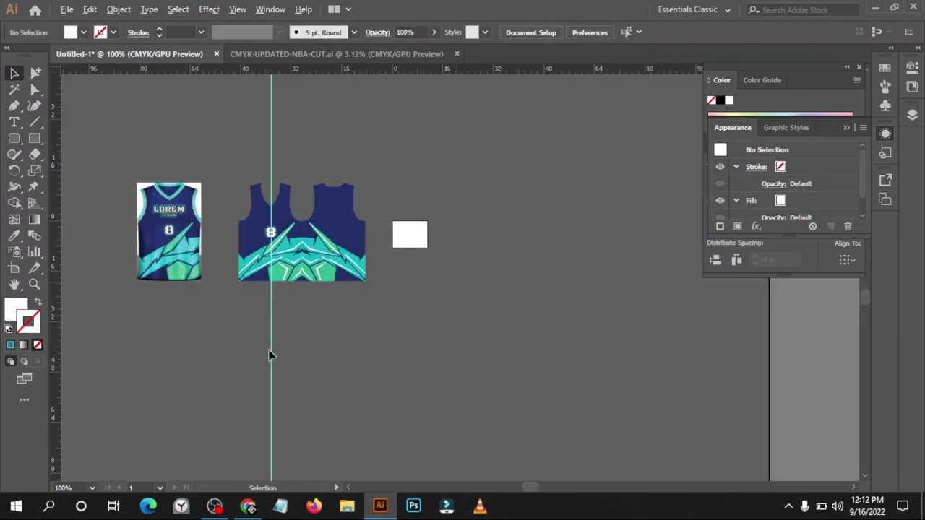
pyautogui.scroll(5, 260, 352)
pyautogui.hotkey('ctrl', 'a')
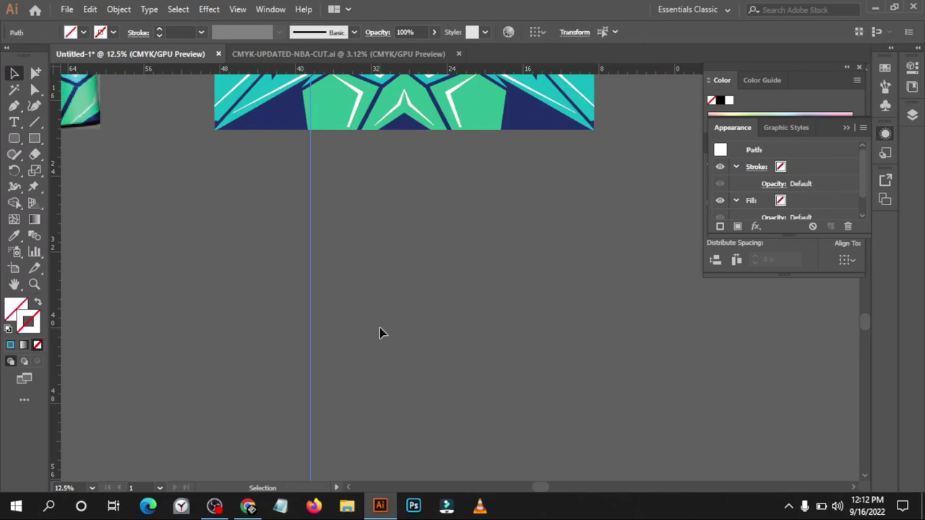
pyautogui.hotkey('ctrl', ';')
pyautogui.scroll(-2, 383, 333)
pyautogui.hotkey('ctrl', 'shift', 'a')
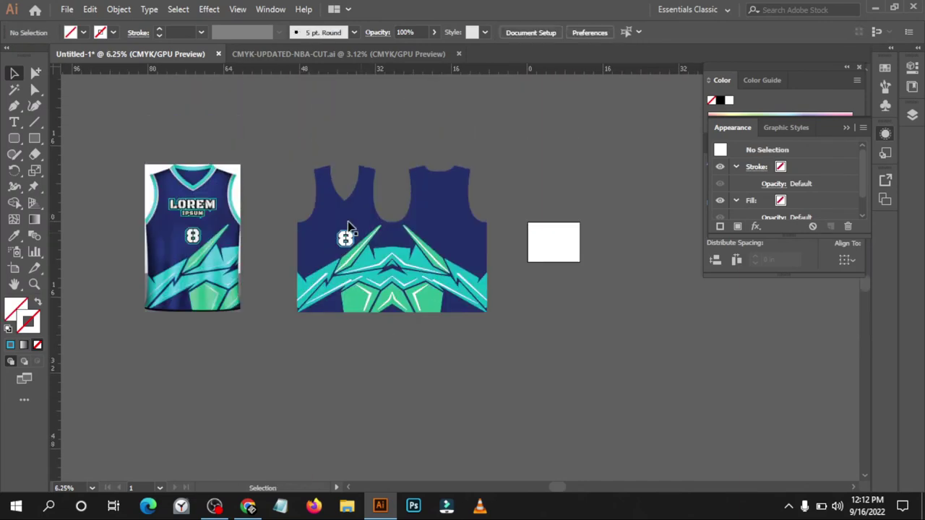
pyautogui.scroll(1, 348, 221)
pyautogui.scroll(1, 329, 225)
pyautogui.hscroll(-2, 330, 227)
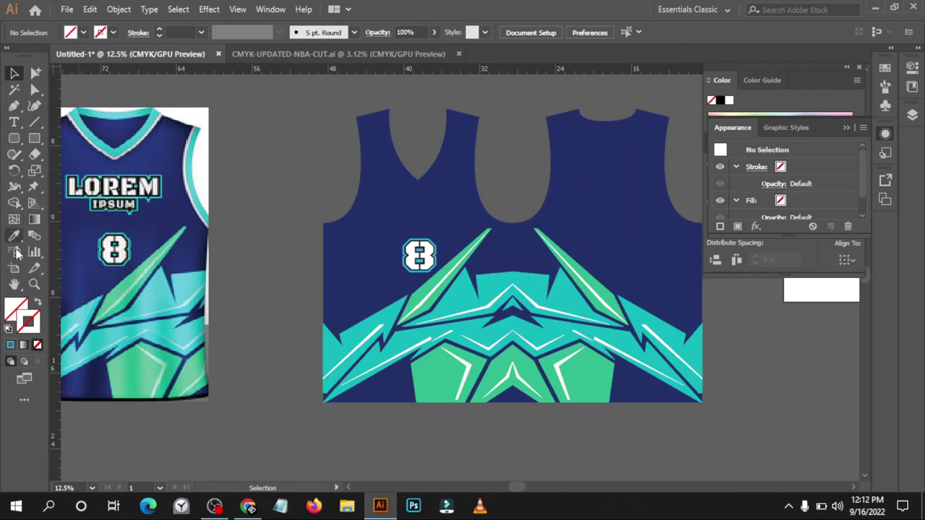
# Type TEAM on the front jersey and move it just above the 8.
pyautogui.click(15, 122)
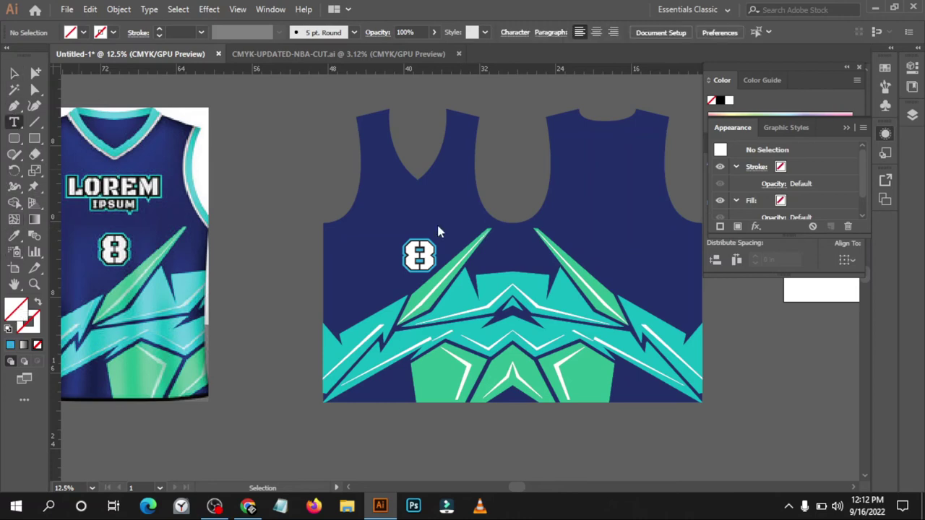
pyautogui.click(385, 203)
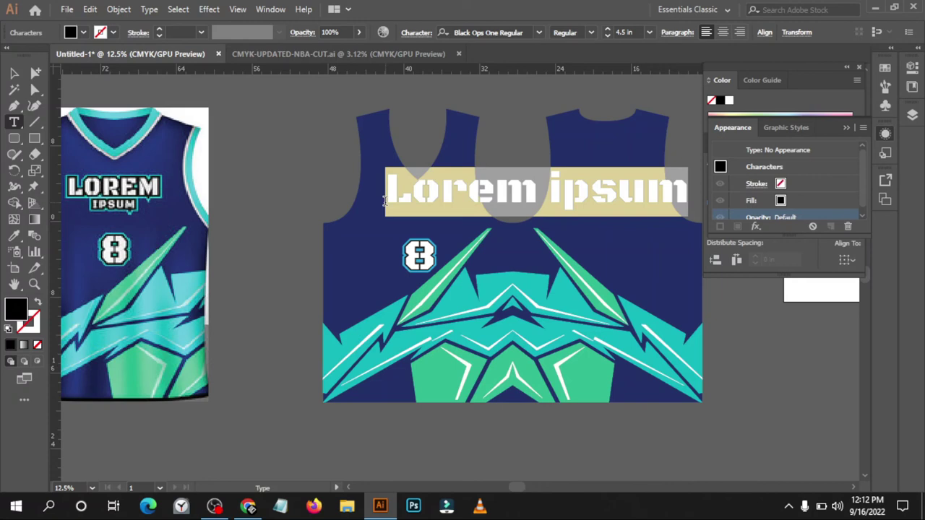
pyautogui.write('team')
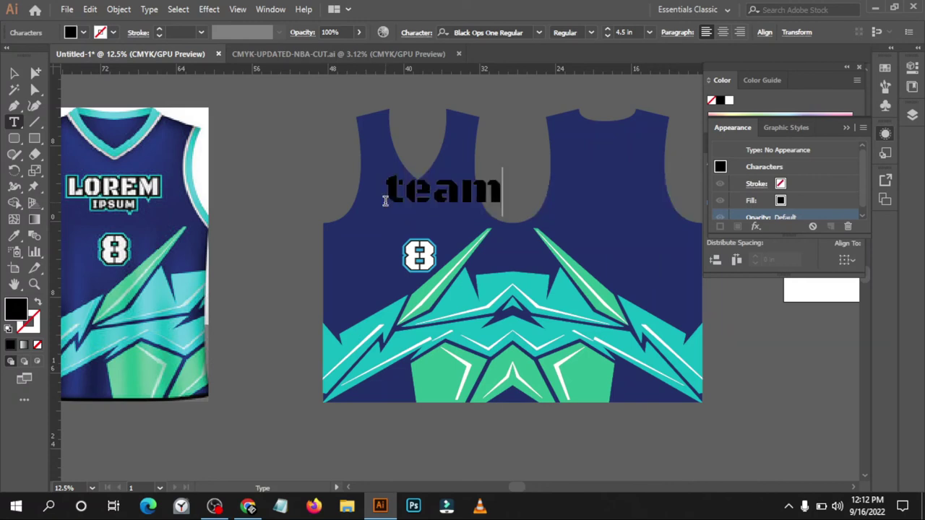
pyautogui.press('BackSpace')
pyautogui.press('BackSpace')
pyautogui.press('BackSpace')
pyautogui.press('BackSpace')
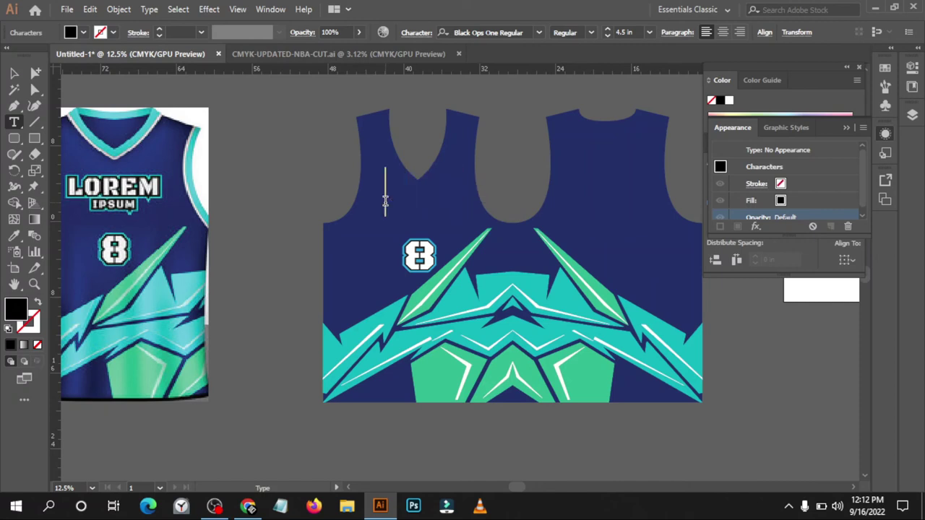
pyautogui.write('TE')
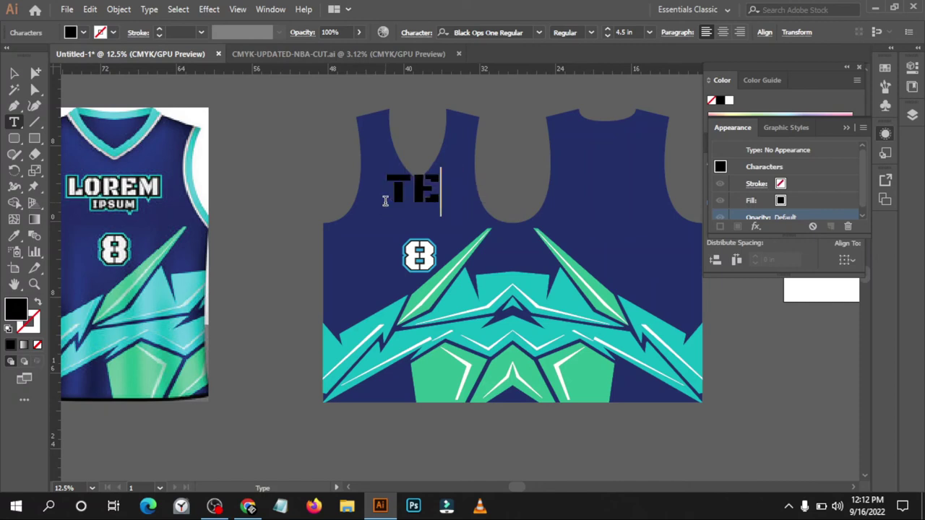
pyautogui.write('AM')
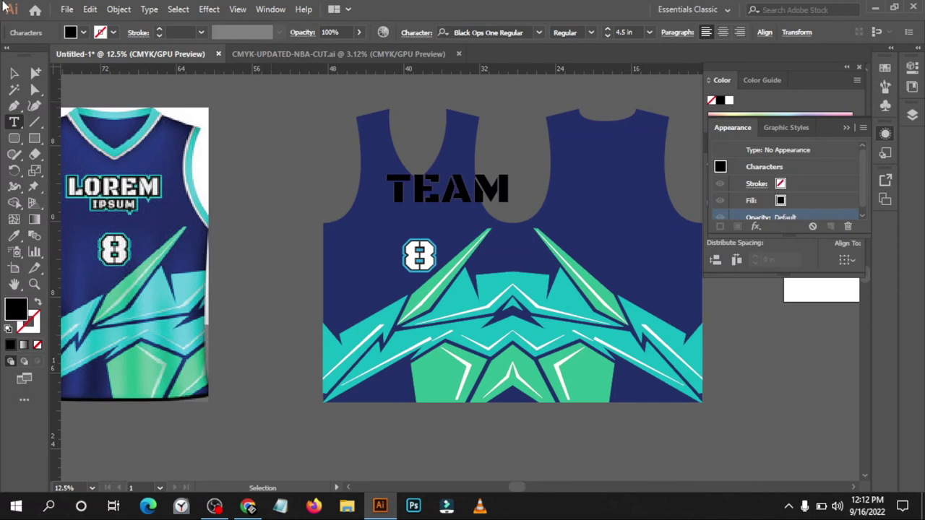
pyautogui.press('Escape')
pyautogui.moveTo(481, 192); pyautogui.dragTo(451, 221)
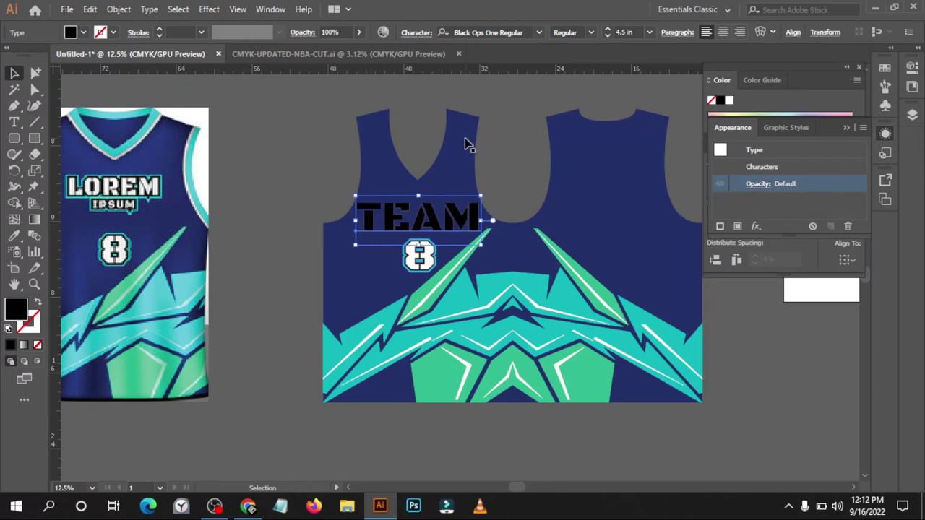
# Match TEAM's style to the white 8 using the Eyedropper.
pyautogui.click(14, 235)
pyautogui.click(413, 249)
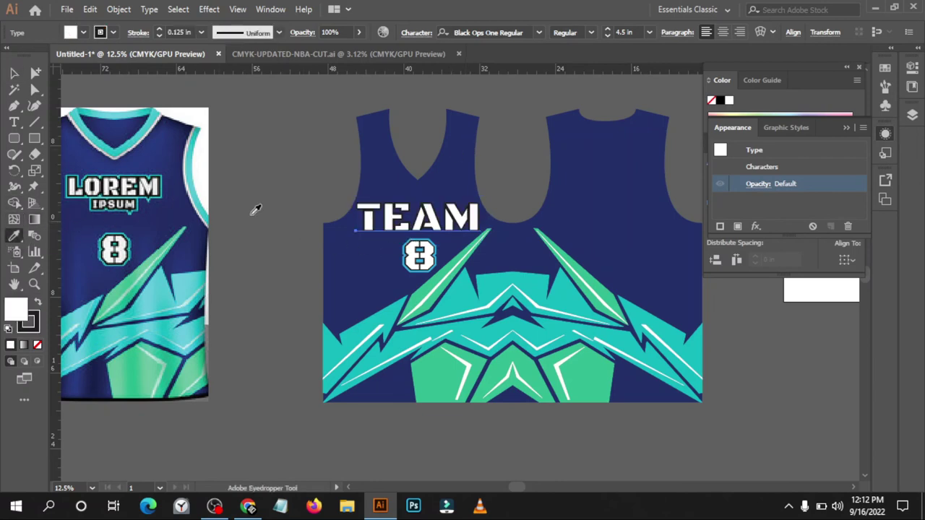
pyautogui.click(14, 73)
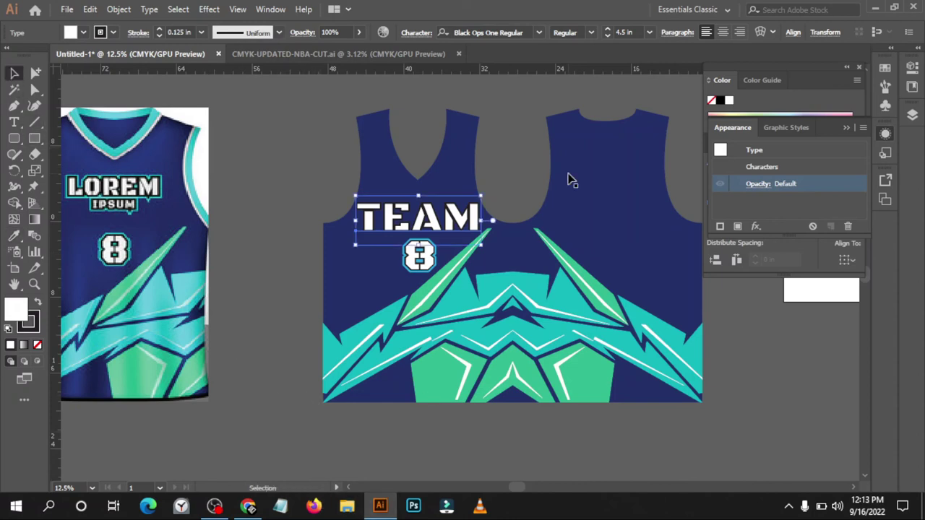
pyautogui.click(268, 9)
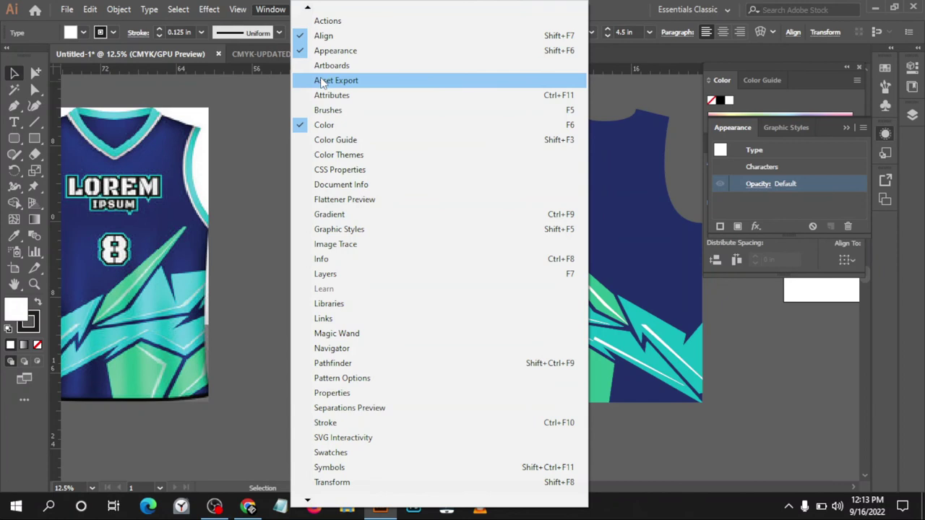
# Show the Appearance panel and add a new white fill to TEAM.
pyautogui.click(331, 50)
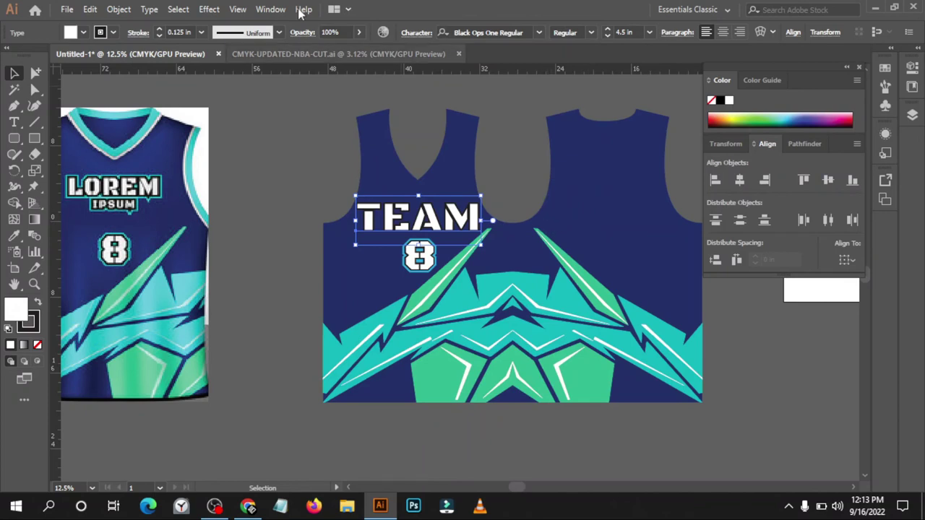
pyautogui.click(260, 11)
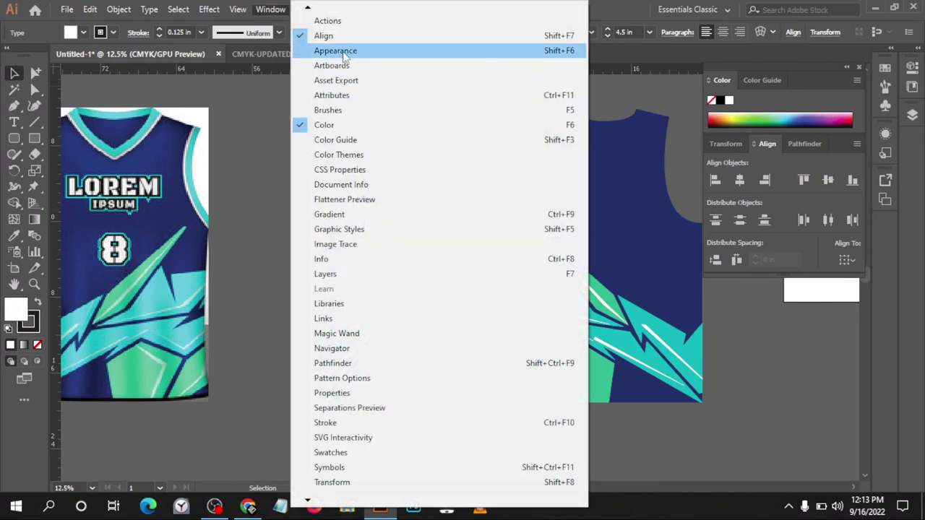
pyautogui.click(342, 50)
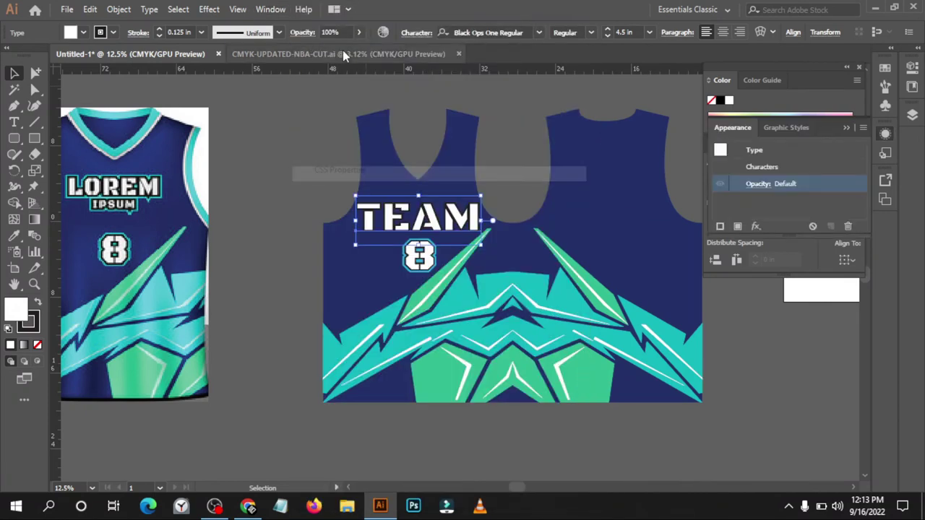
pyautogui.click(738, 227)
pyautogui.click(738, 227)
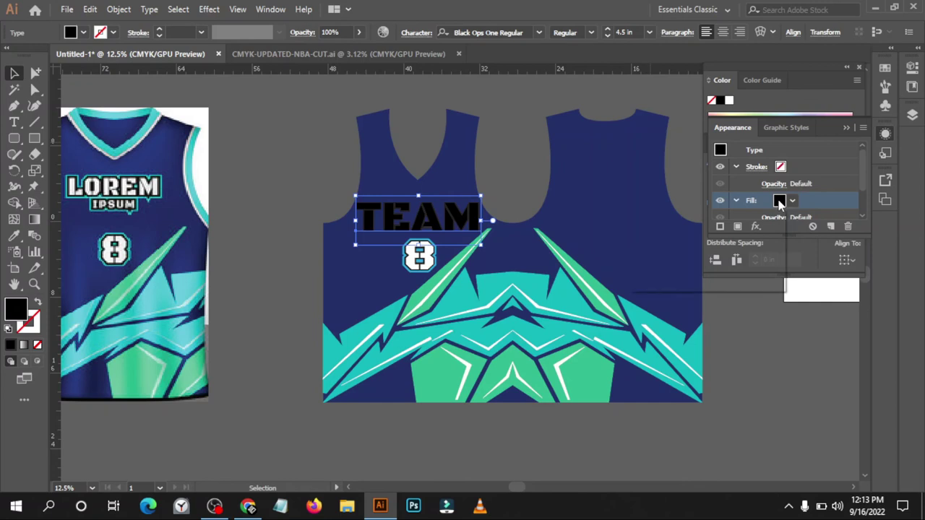
pyautogui.click(779, 201)
pyautogui.click(654, 223)
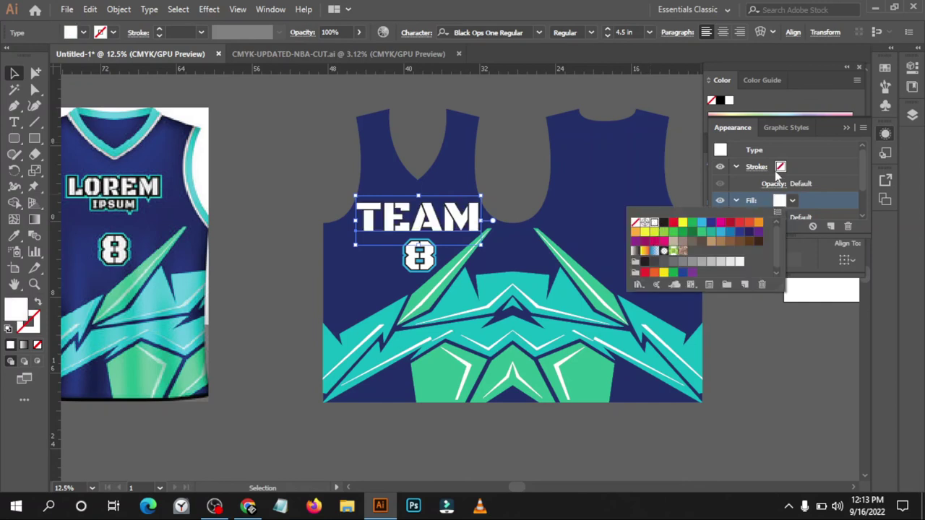
# Give TEAM a black 0.125 in stroke, then deselect it.
pyautogui.click(780, 167)
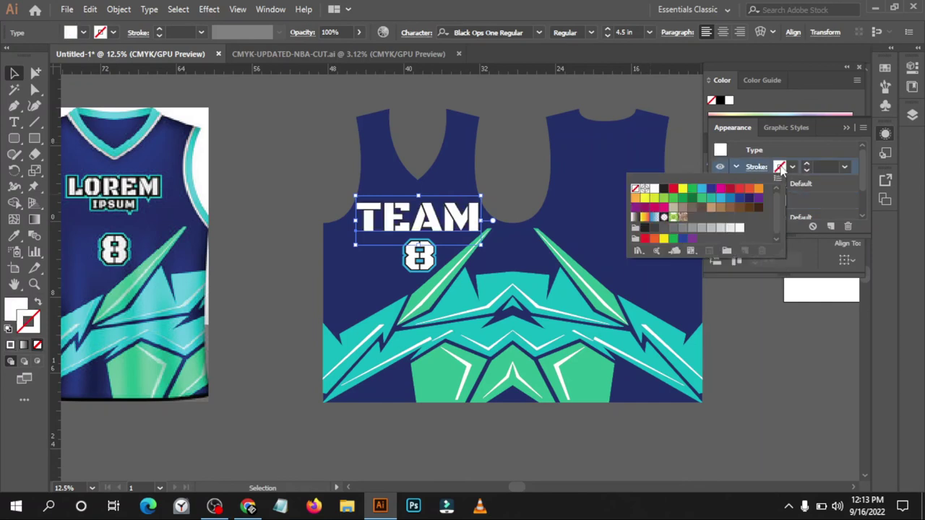
pyautogui.click(662, 190)
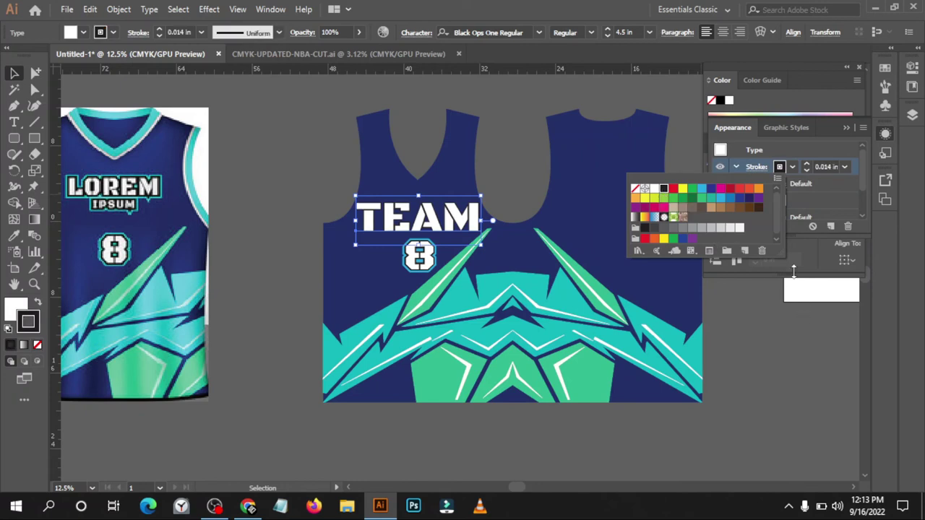
pyautogui.click(844, 166)
pyautogui.click(823, 318)
pyautogui.click(744, 337)
pyautogui.click(797, 200)
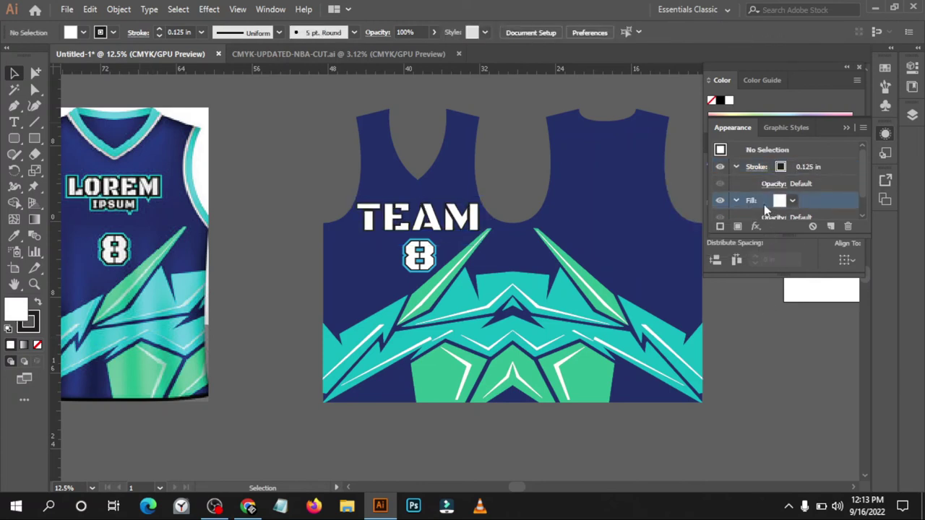
# Move the default fill above the stroke and add a test light blue stroke.
pyautogui.moveTo(764, 205); pyautogui.dragTo(774, 158)
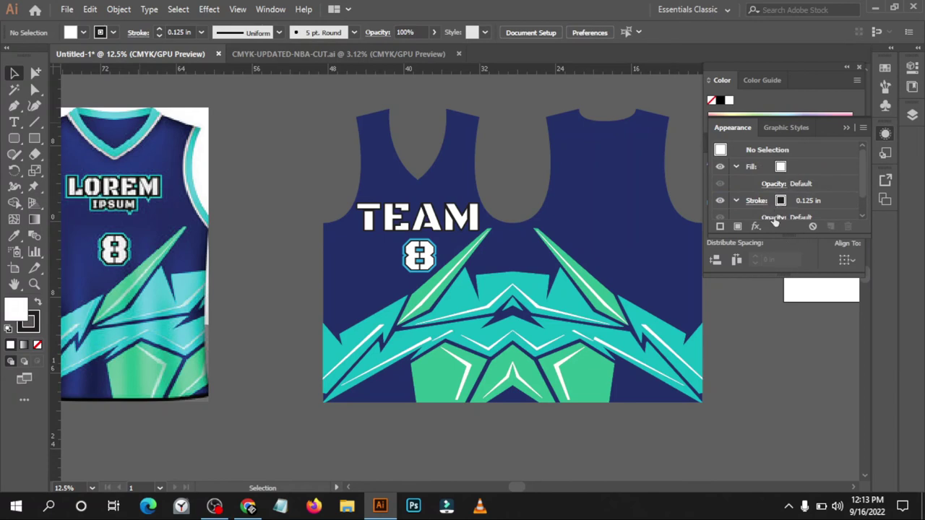
pyautogui.click(720, 226)
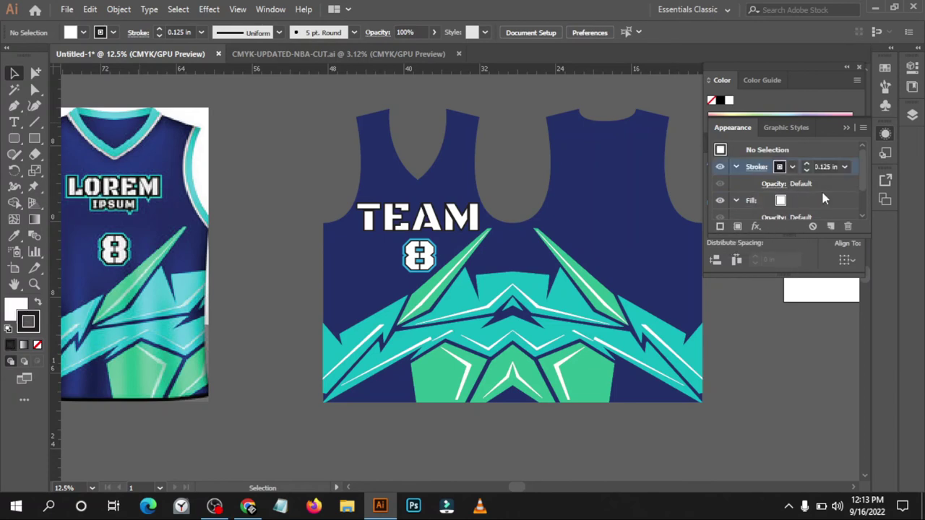
pyautogui.scroll(-1, 823, 187)
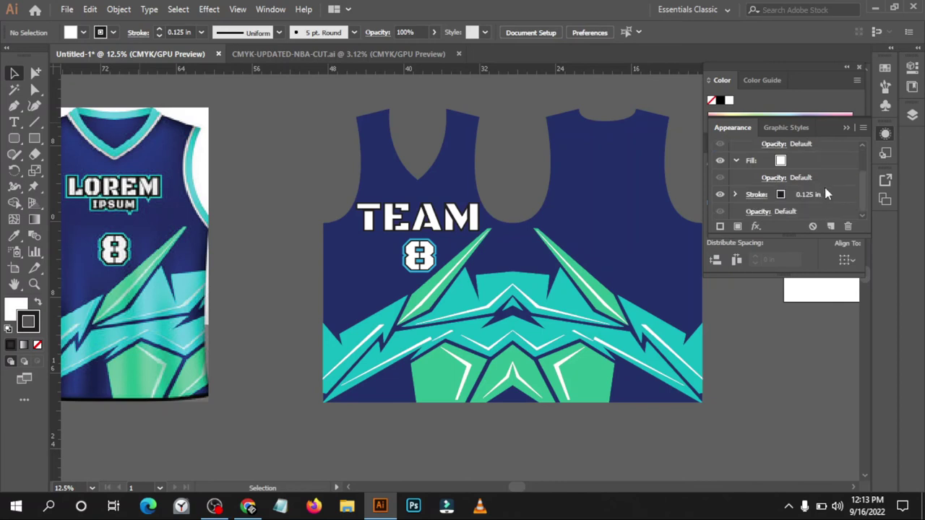
pyautogui.scroll(1, 824, 187)
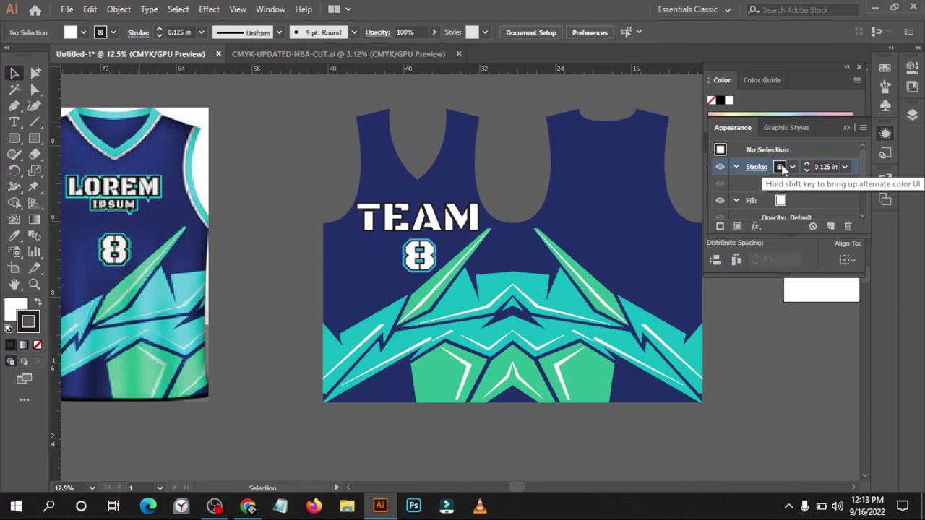
pyautogui.keyDown('shift'); pyautogui.click(782, 166); pyautogui.keyUp('shift')
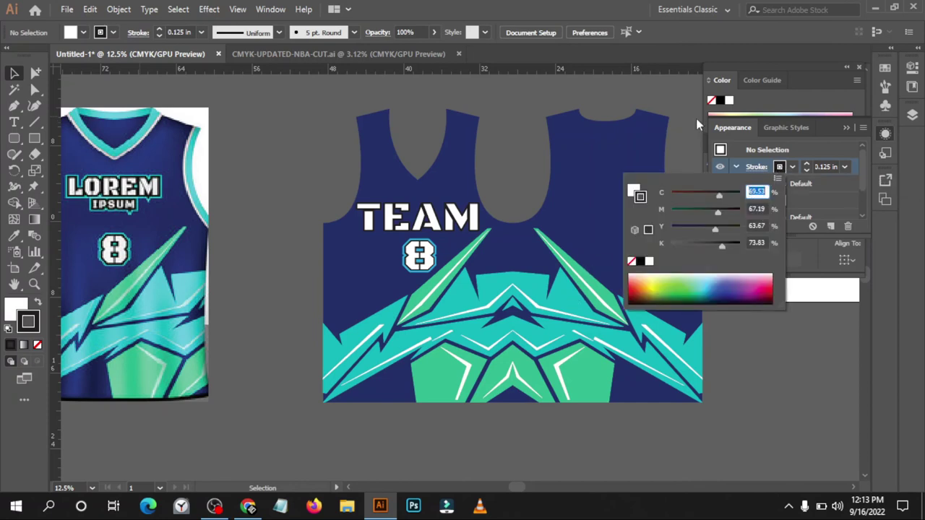
pyautogui.click(696, 119)
pyautogui.click(782, 166)
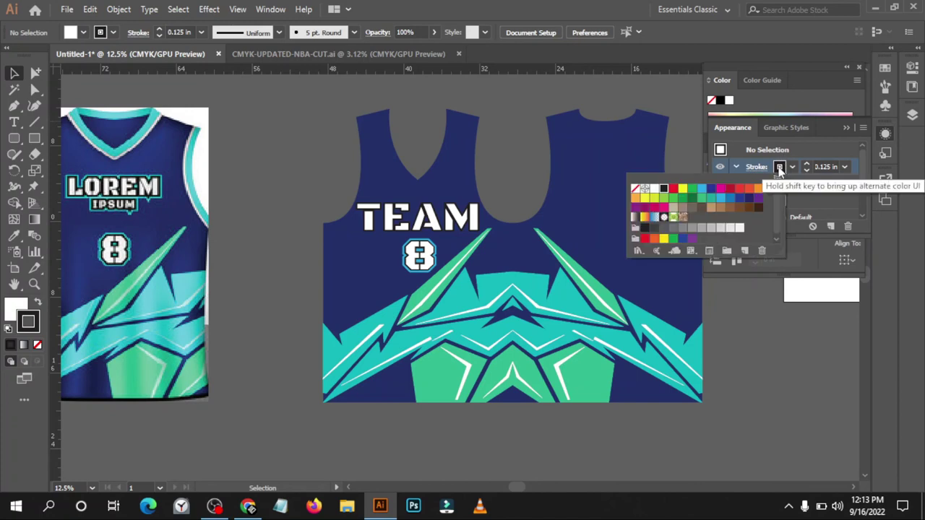
pyautogui.click(701, 189)
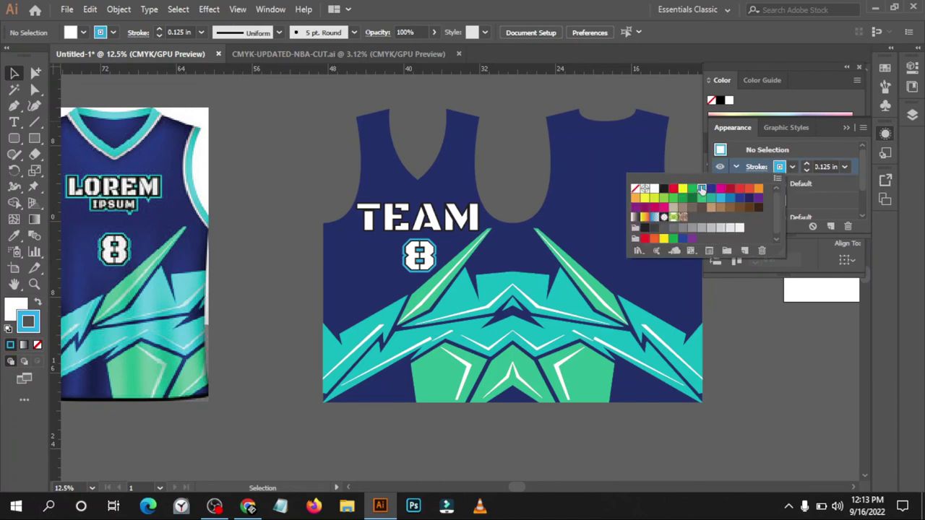
# Reorder fill above stroke again and undo to keep the black 0.125 in stroke.
pyautogui.click(505, 86)
pyautogui.click(405, 217)
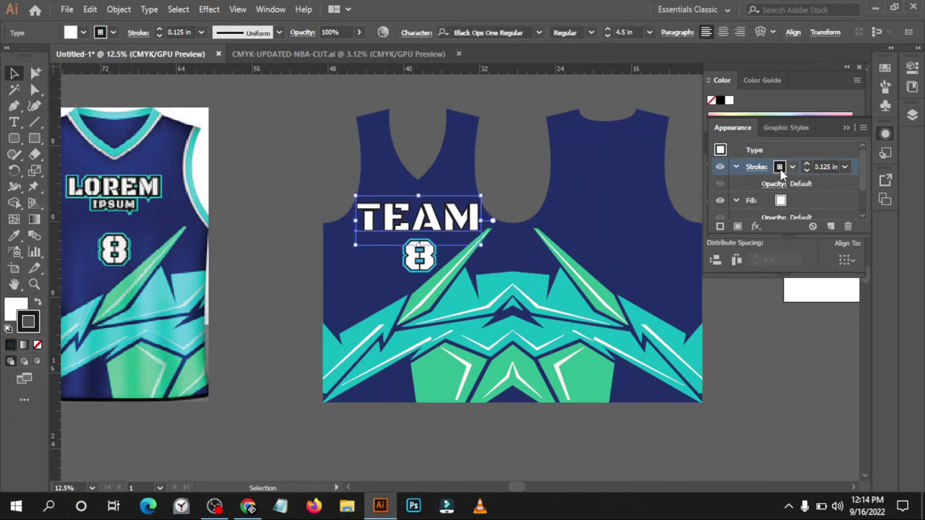
pyautogui.scroll(-1, 803, 181)
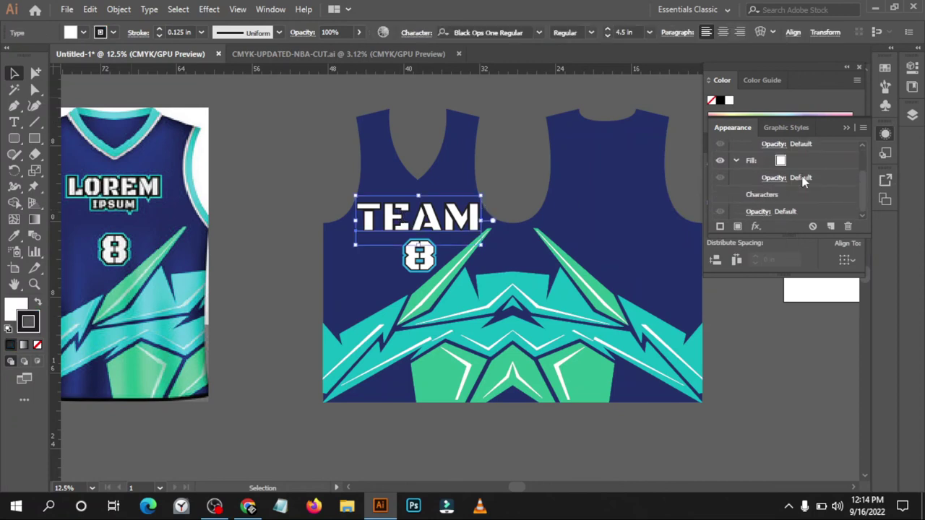
pyautogui.scroll(1, 803, 181)
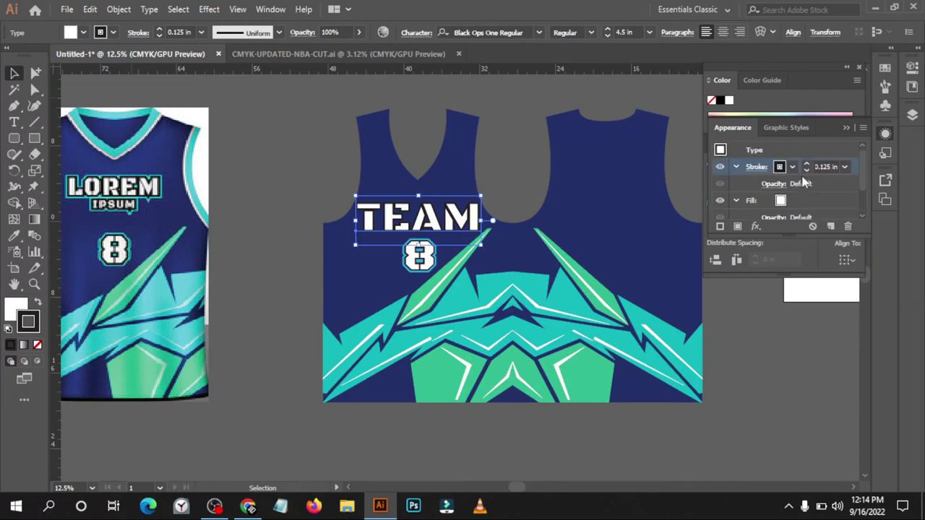
pyautogui.scroll(-1, 804, 182)
pyautogui.scroll(1, 804, 181)
pyautogui.click(662, 89)
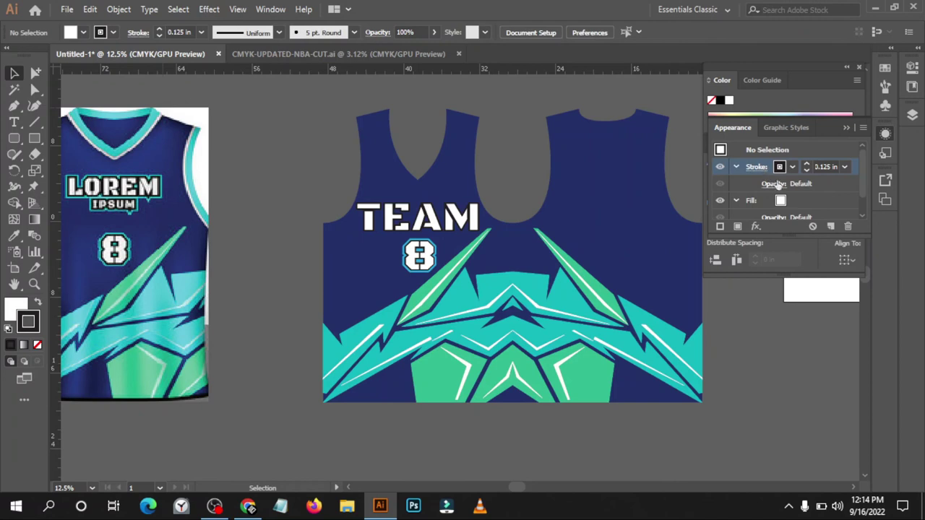
pyautogui.moveTo(795, 202); pyautogui.dragTo(780, 165)
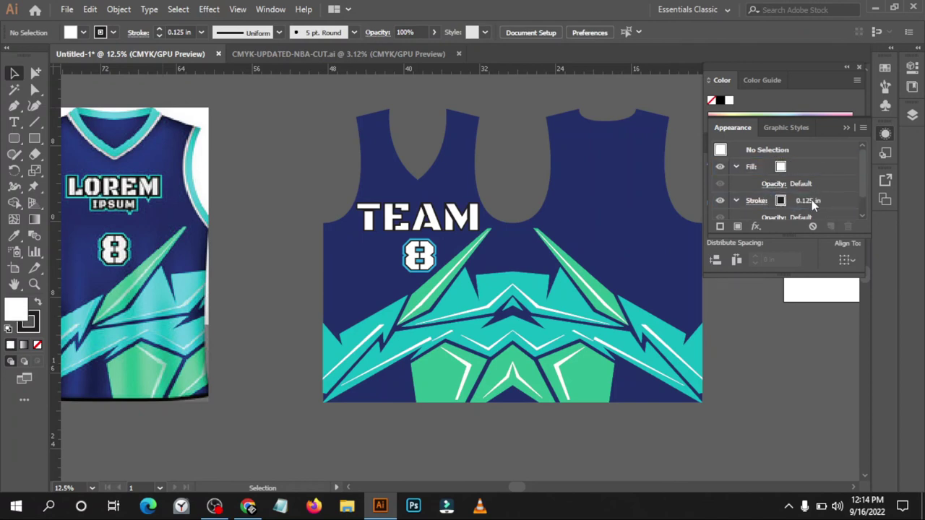
pyautogui.click(811, 204)
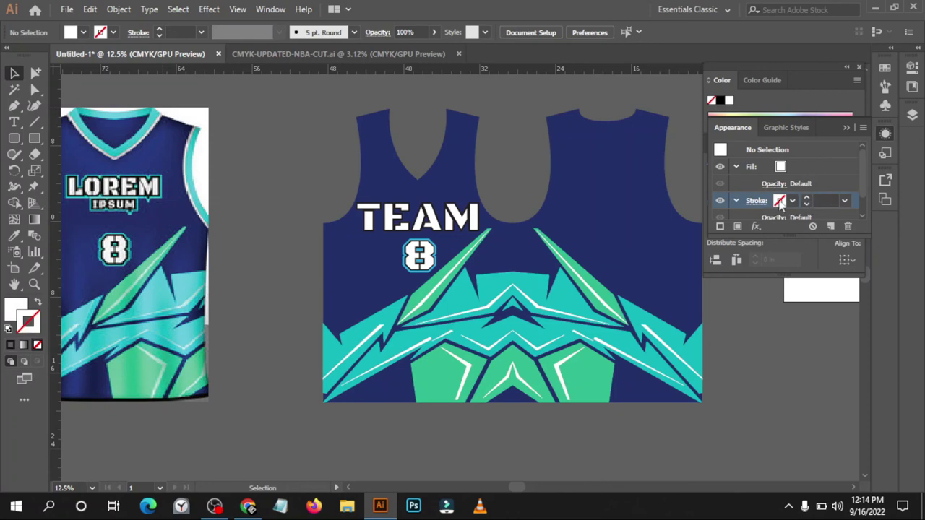
pyautogui.hotkey('ctrl', 'z')
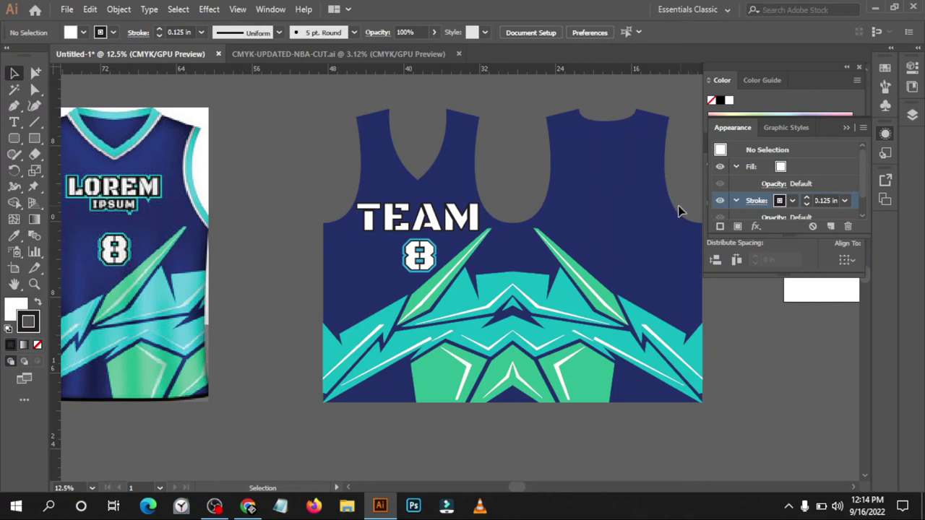
# Put TEAM's fill above its stroke and set that stroke to 0.25 in.
pyautogui.click(460, 227)
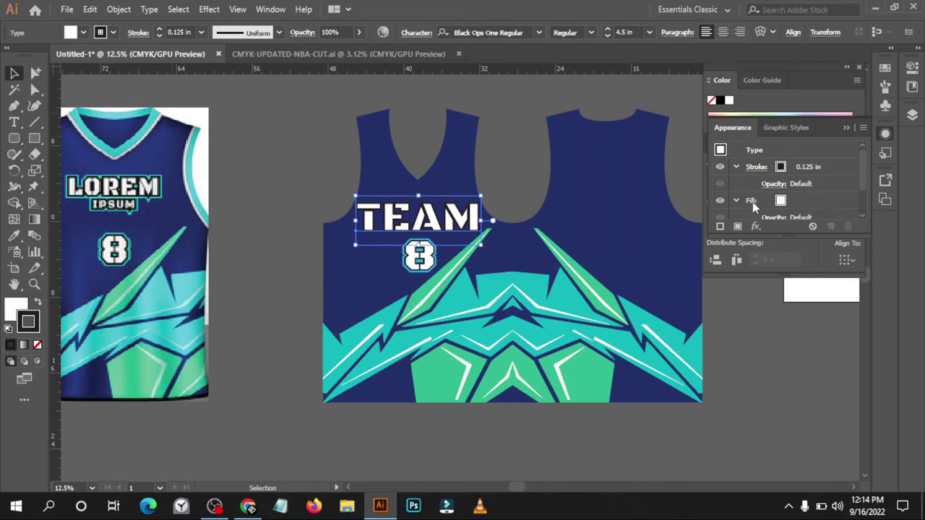
pyautogui.moveTo(757, 205); pyautogui.dragTo(763, 160)
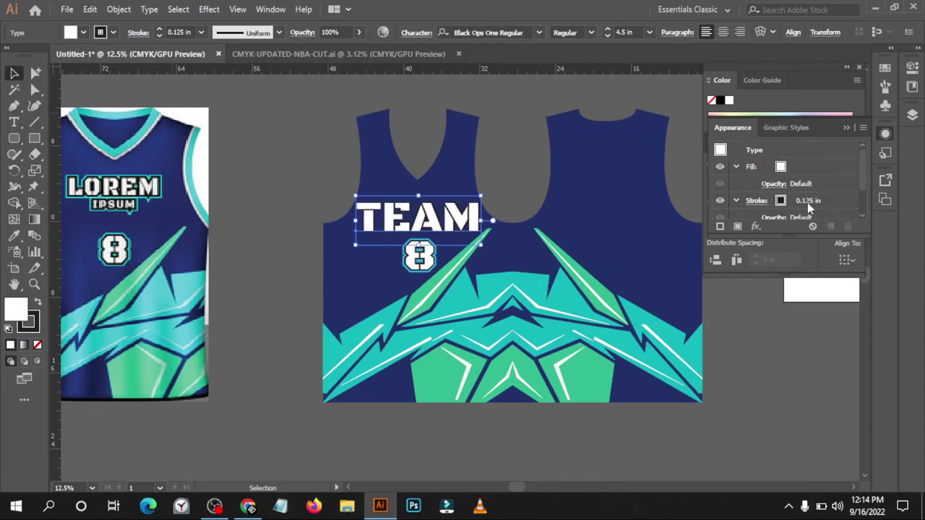
pyautogui.click(807, 202)
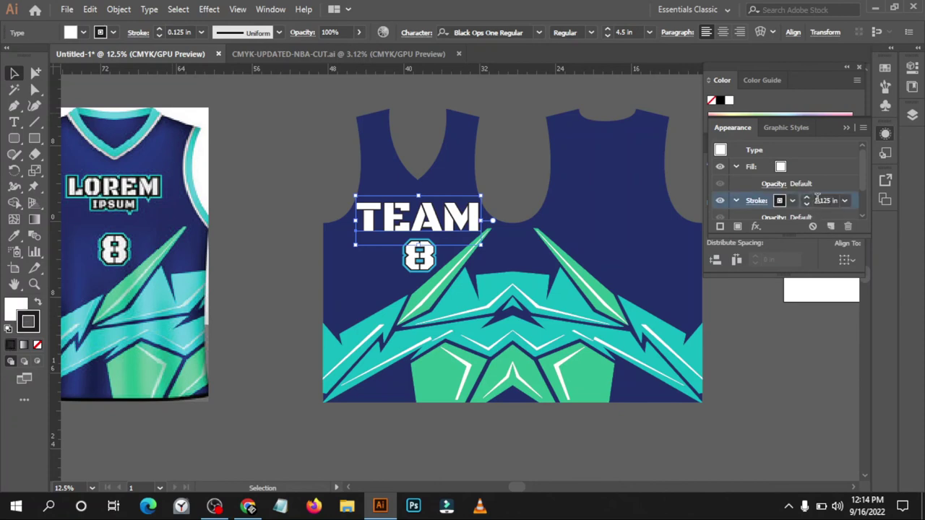
pyautogui.doubleClick(825, 200)
pyautogui.write('0.25')
pyautogui.press('Return')
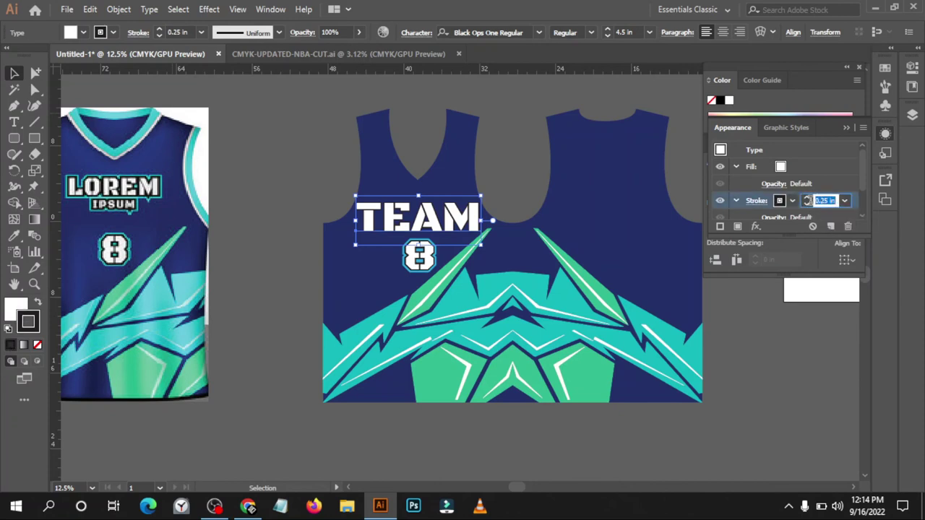
pyautogui.click(721, 227)
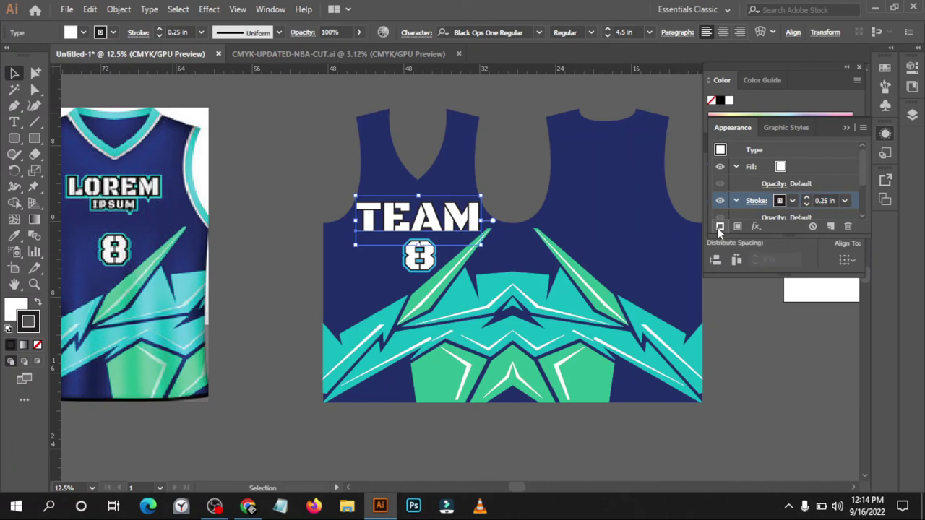
# Add a second stroke to TEAM and make the thick stroke cyan.
pyautogui.click(721, 227)
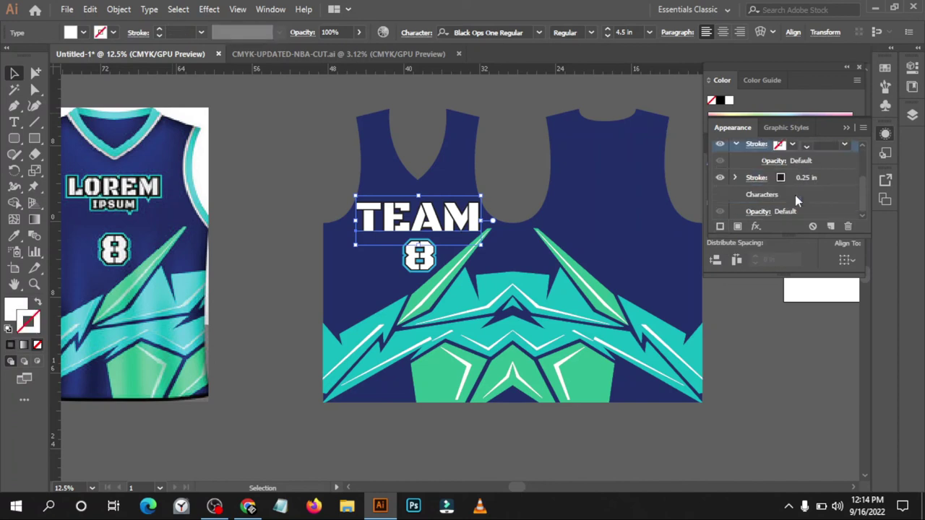
pyautogui.click(780, 178)
pyautogui.click(780, 181)
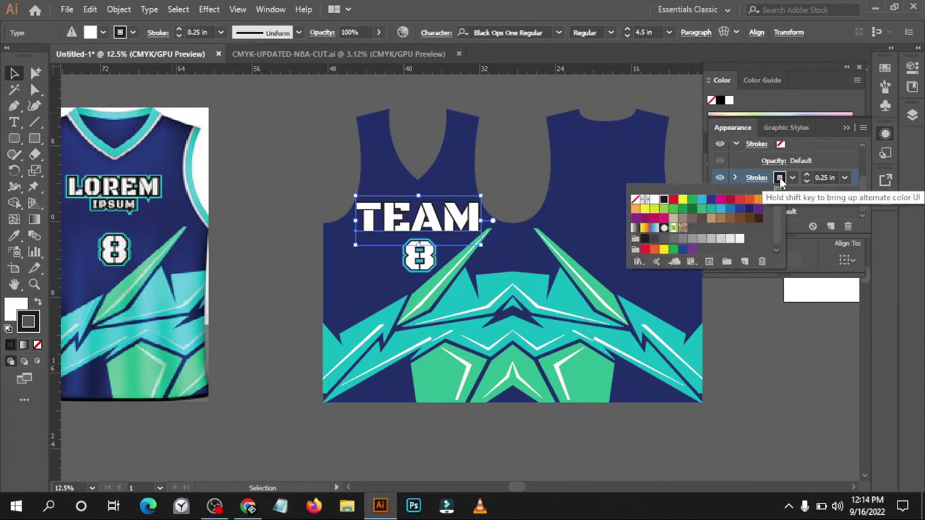
pyautogui.click(701, 201)
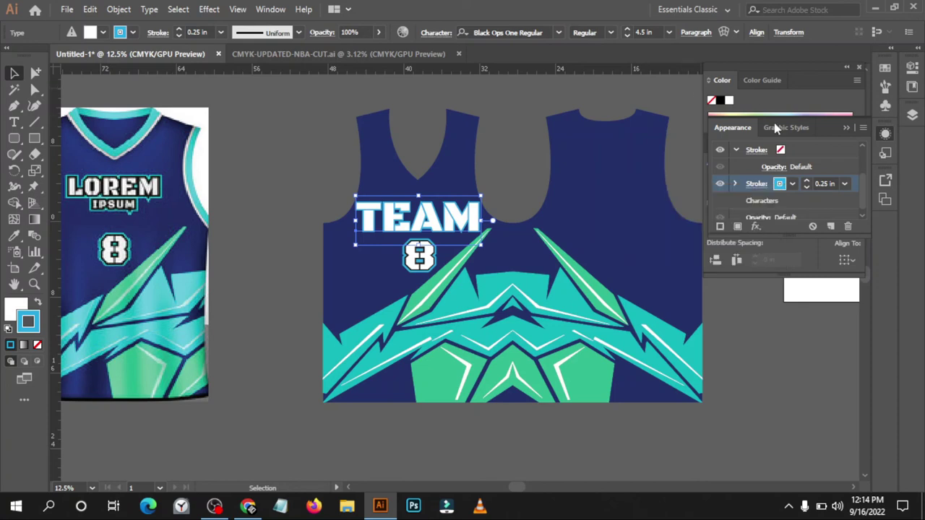
# Make TEAM's top stroke black with a 0.25 in weight.
pyautogui.click(781, 151)
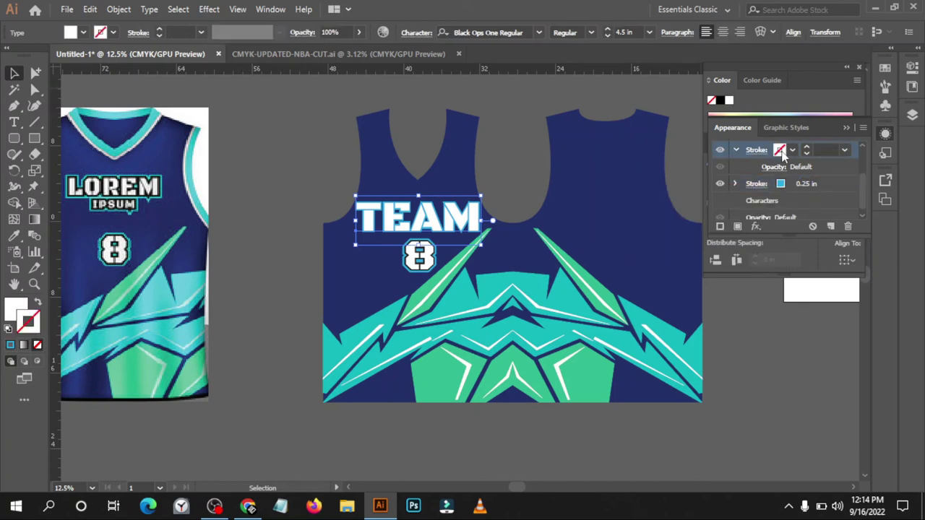
pyautogui.click(781, 151)
pyautogui.click(664, 171)
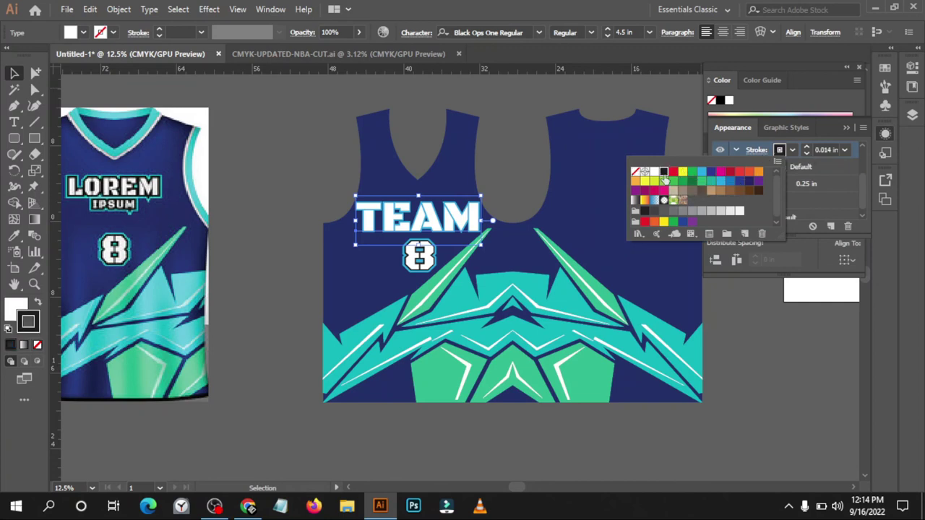
pyautogui.click(828, 149)
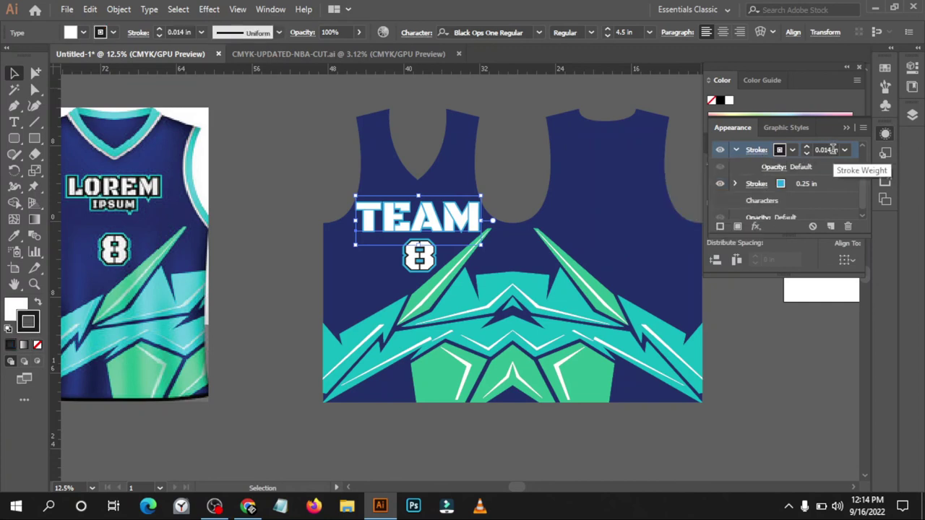
pyautogui.write('0.125')
pyautogui.press('Return')
pyautogui.write('0.25')
pyautogui.press('Return')
# Set TEAM's teal stroke weight to 0.5 in, then step it up to 0.625 in.
pyautogui.click(826, 183)
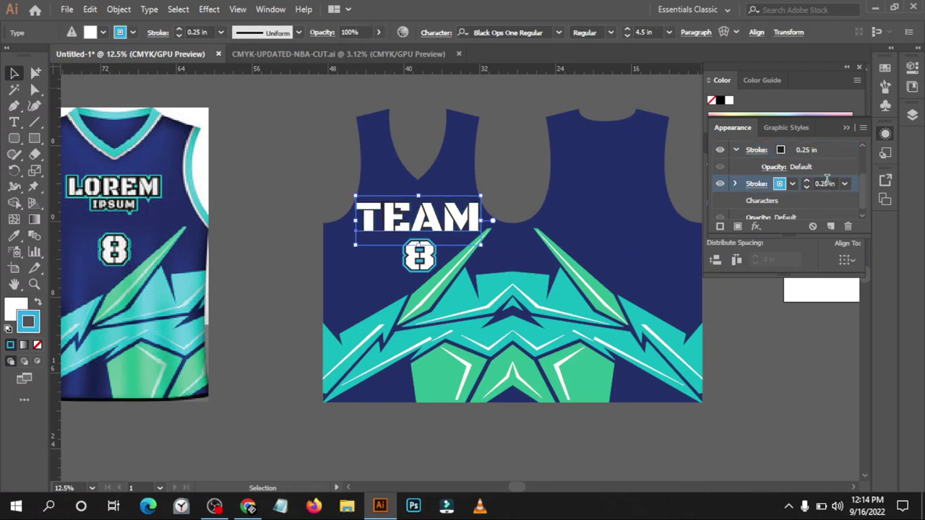
pyautogui.doubleClick(829, 183)
pyautogui.write('0.5')
pyautogui.press('Return')
pyautogui.press('Up')
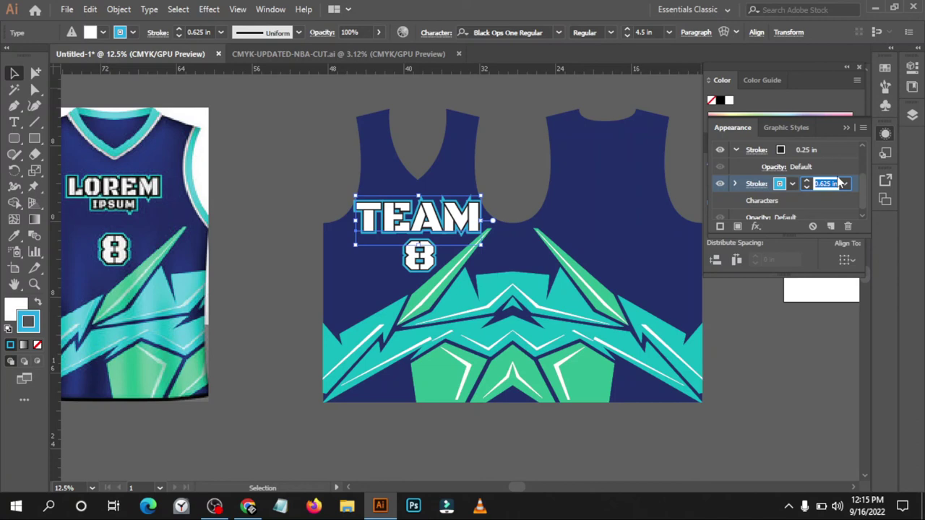
# Check the outline, enter a 1.25 stroke weight value, and reselect TEAM.
pyautogui.click(529, 93)
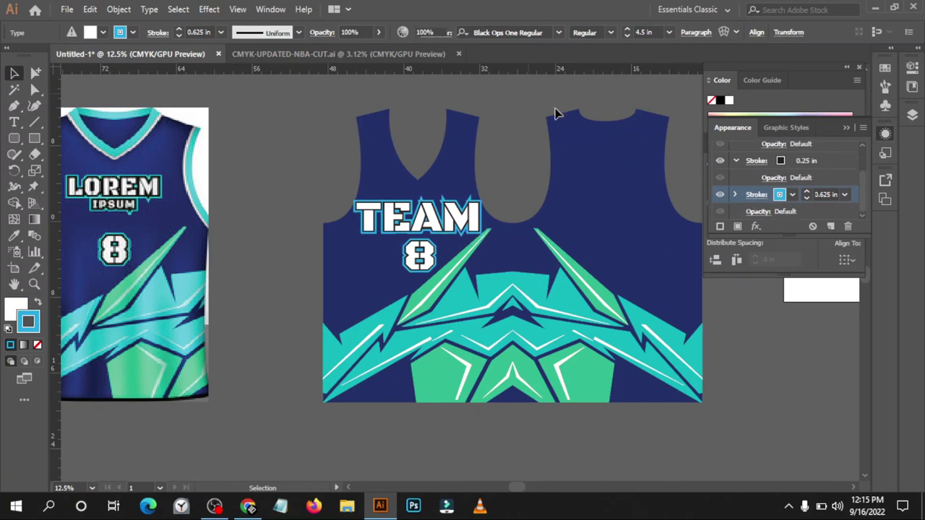
pyautogui.hotkey('ctrl', 'alt', '/')
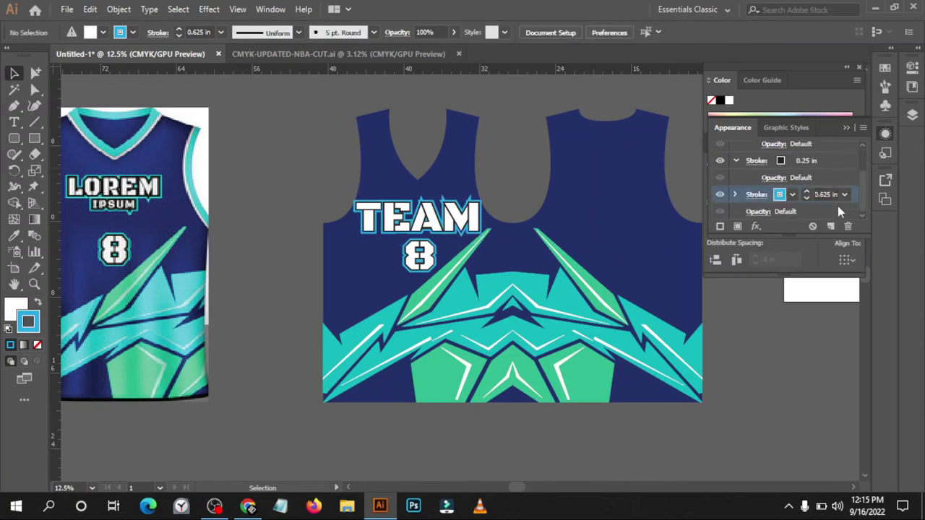
pyautogui.click(826, 195)
pyautogui.write('1.25')
pyautogui.press('Return')
pyautogui.click(454, 210)
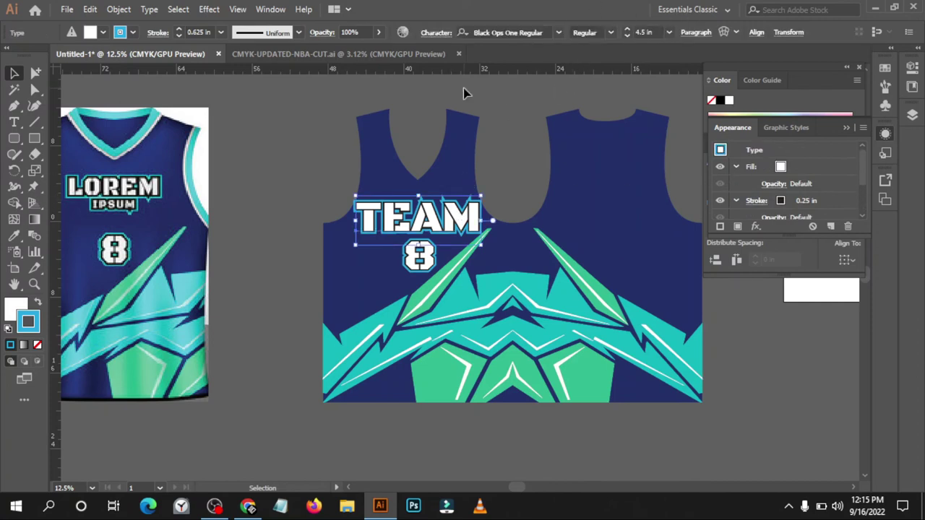
# Shrink TEAM from 4.5 in to 3.5 in and nudge it up and right.
pyautogui.scroll(-2, 652, 32)
pyautogui.scroll(-2, 653, 32)
pyautogui.scroll(-2, 652, 32)
pyautogui.scroll(-1, 652, 32)
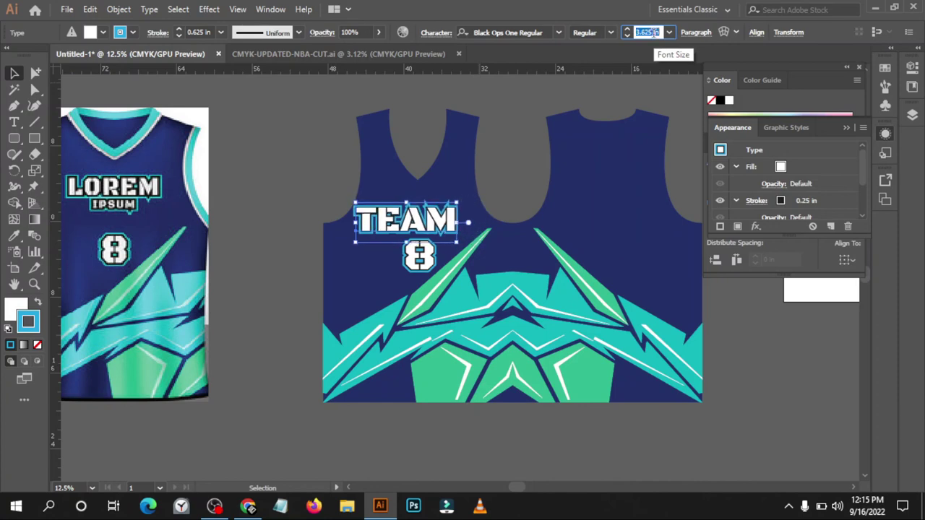
pyautogui.scroll(-1, 655, 32)
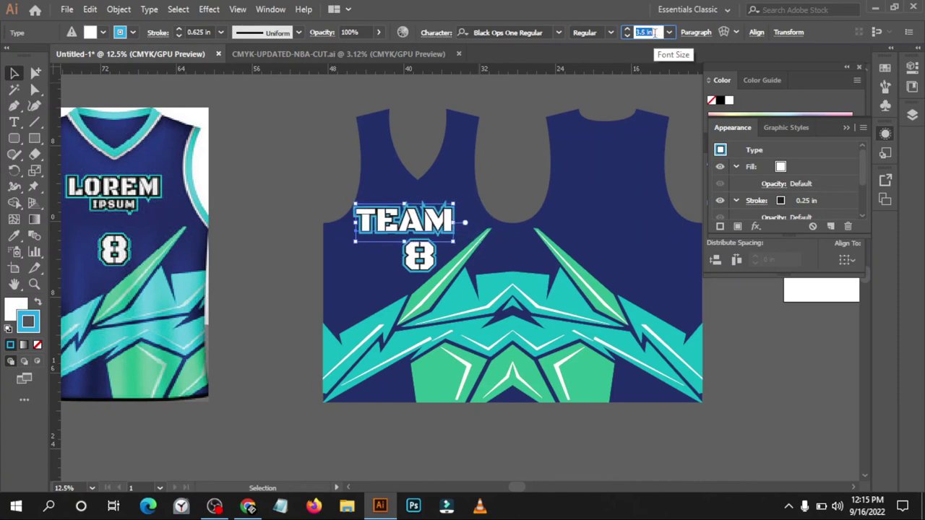
pyautogui.click(464, 180)
pyautogui.moveTo(445, 223); pyautogui.dragTo(454, 220)
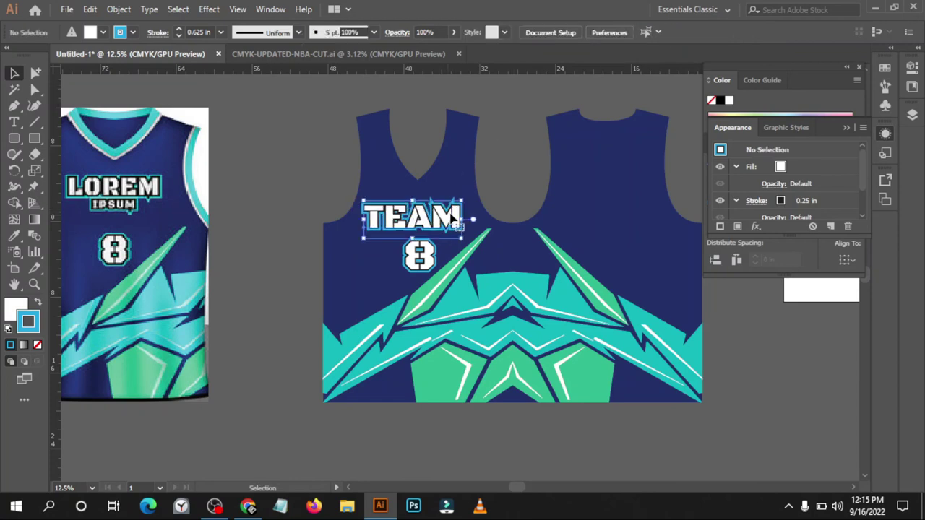
# Set TEAM's teal stroke to 0.5 in after briefly trying 0.375 in.
pyautogui.click(518, 123)
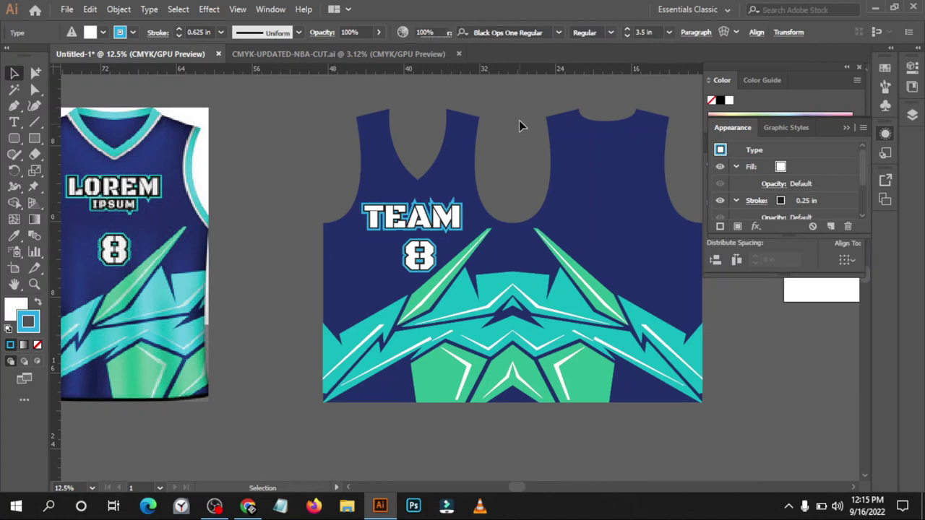
pyautogui.click(453, 225)
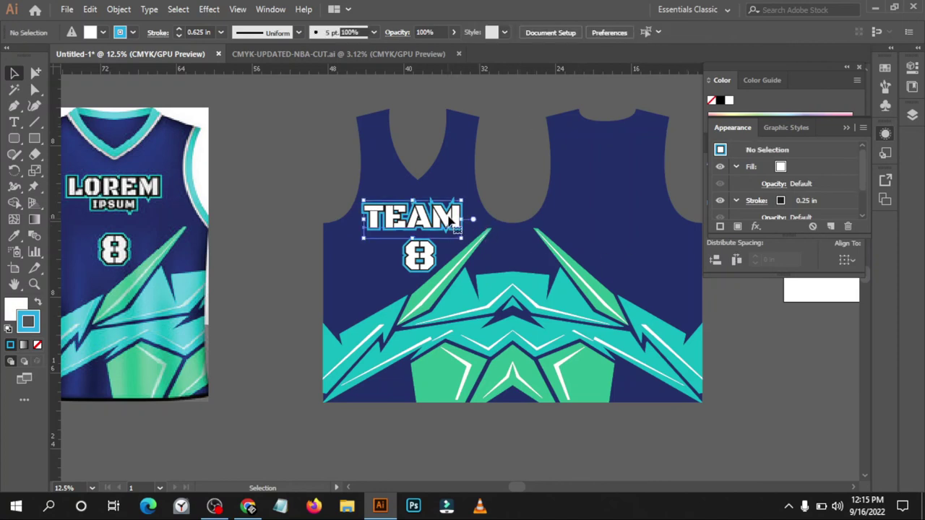
pyautogui.scroll(-2, 813, 189)
pyautogui.doubleClick(826, 178)
pyautogui.write('0.5')
pyautogui.press('Return')
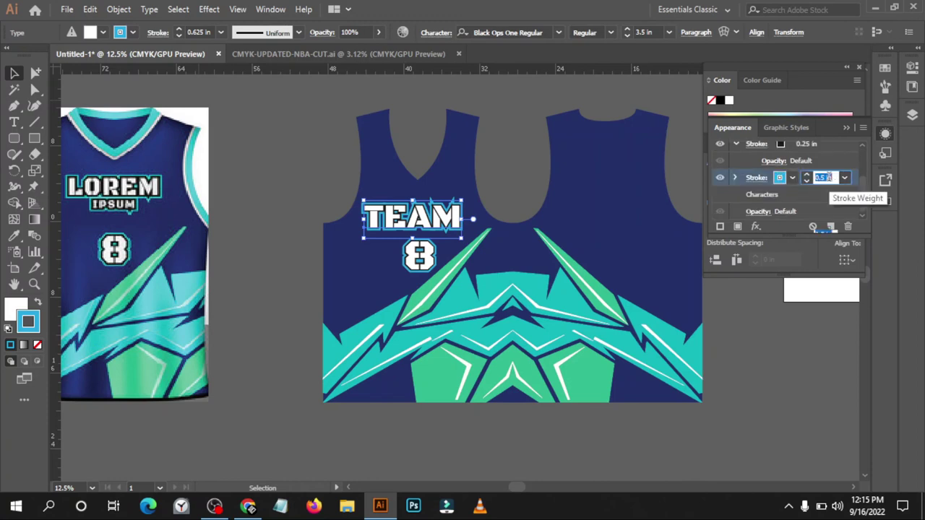
pyautogui.write('0.375')
pyautogui.press('Return')
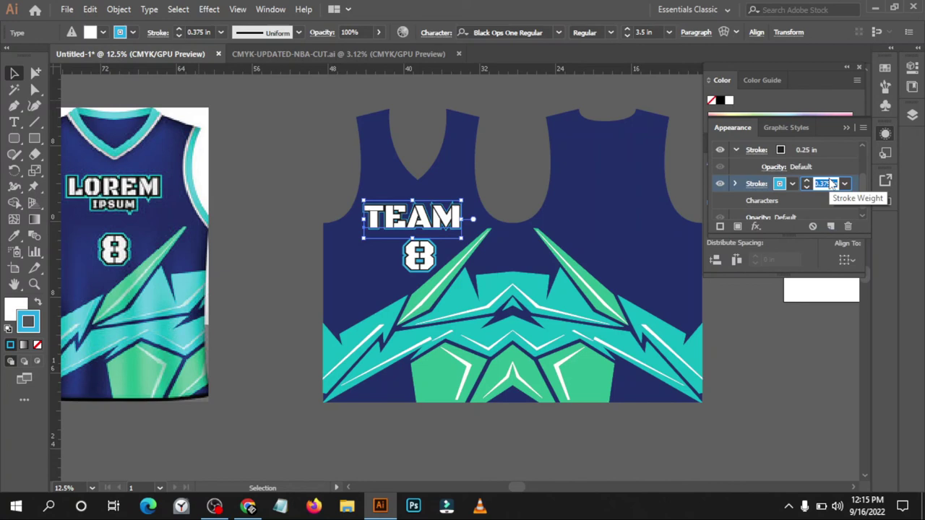
pyautogui.write('0.5')
pyautogui.press('Return')
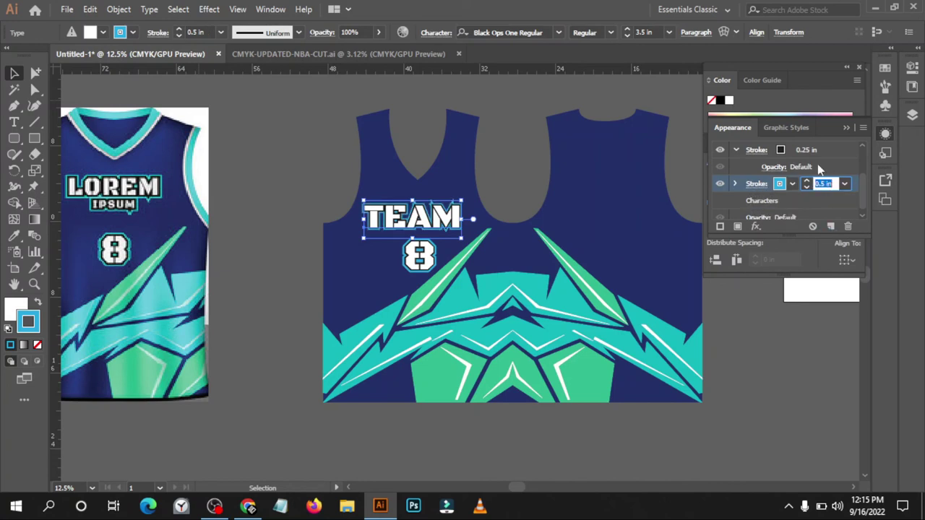
# Try TEAM's black stroke at 0.375 in, then restore it to 0.25 in.
pyautogui.click(799, 148)
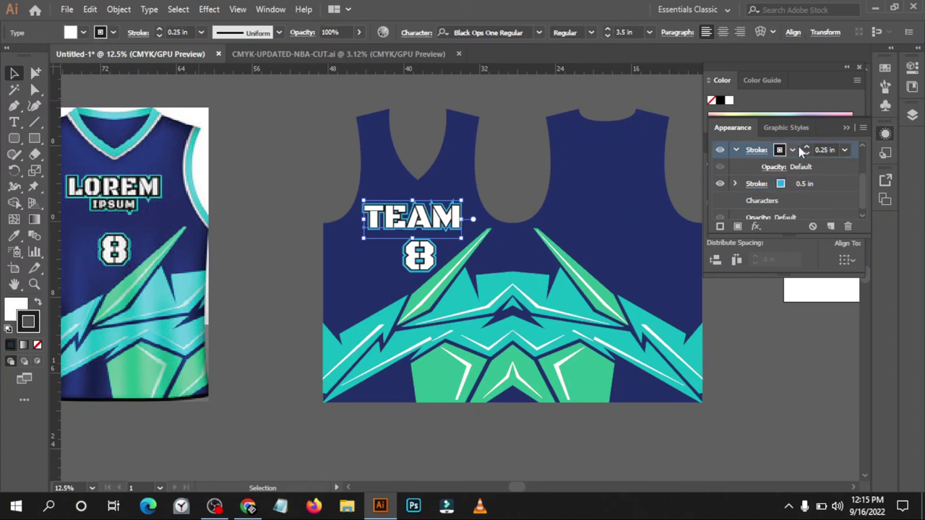
pyautogui.doubleClick(825, 150)
pyautogui.write('0.375')
pyautogui.press('Return')
pyautogui.write('0.25')
pyautogui.press('Return')
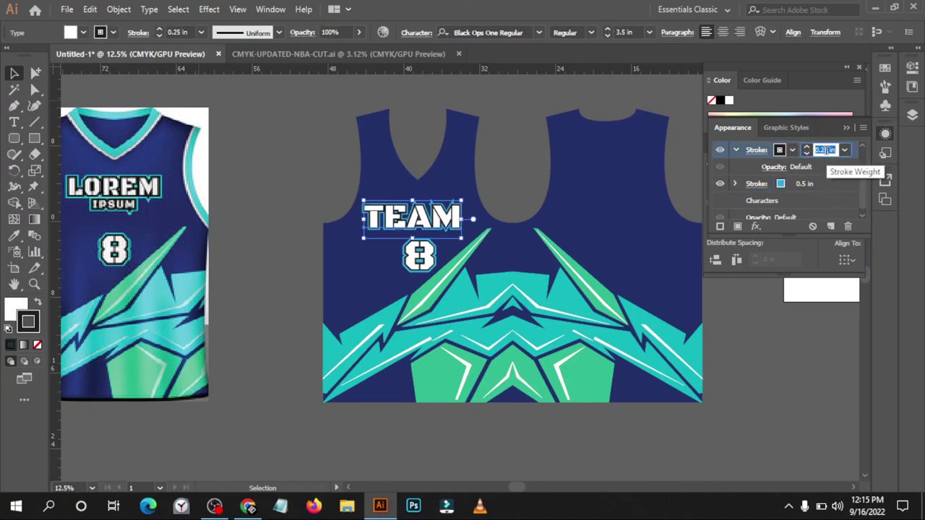
pyautogui.click(516, 107)
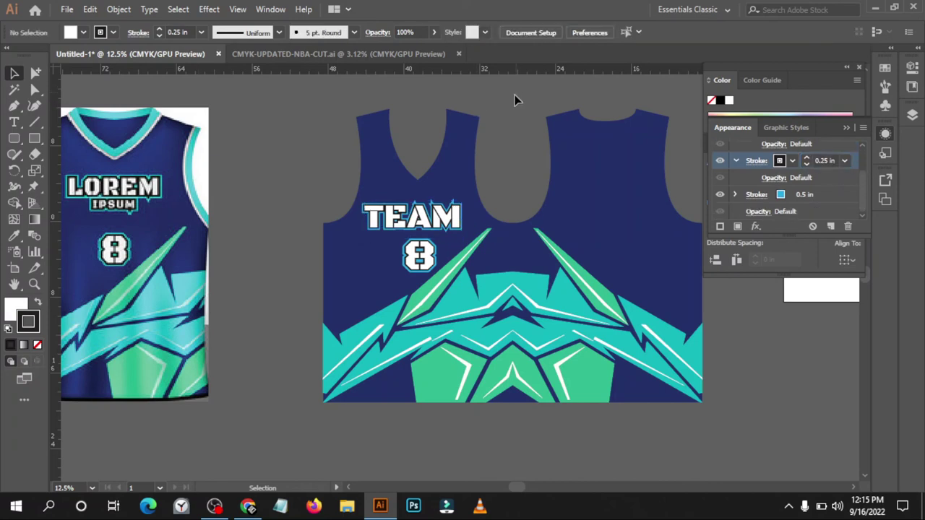
pyautogui.hotkey('ctrl', '-')
pyautogui.scroll(2, 381, 190)
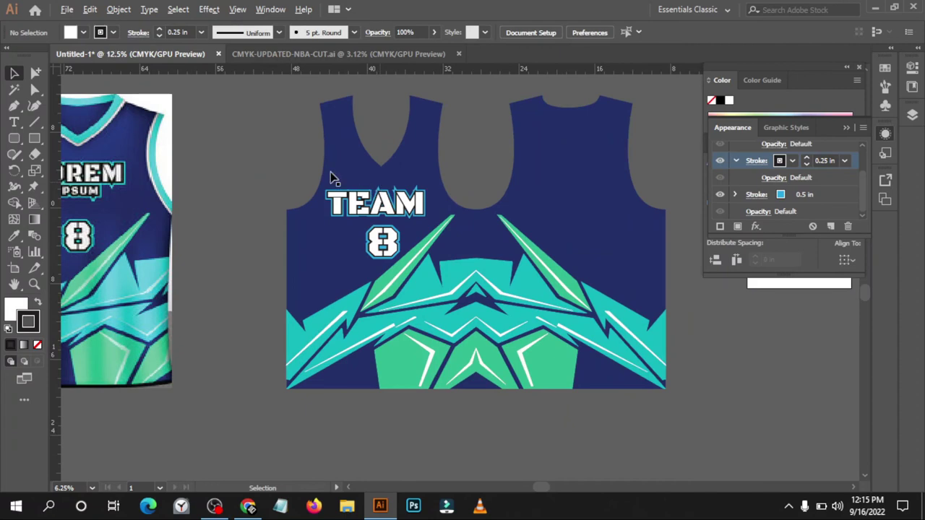
pyautogui.scroll(-1, 333, 177)
# Release the mockup's clipping mask and move the full jersey reference left.
pyautogui.click(151, 214)
pyautogui.rightClick(152, 214)
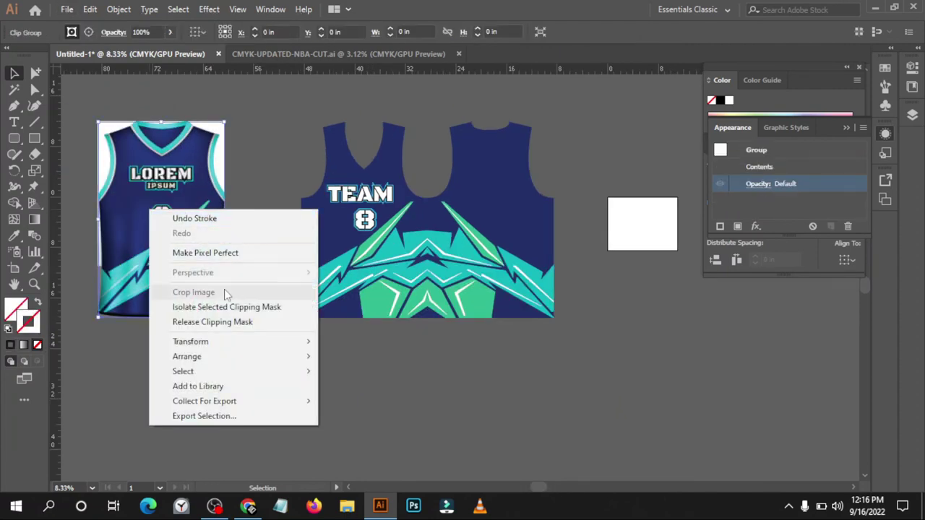
pyautogui.click(208, 322)
pyautogui.click(215, 353)
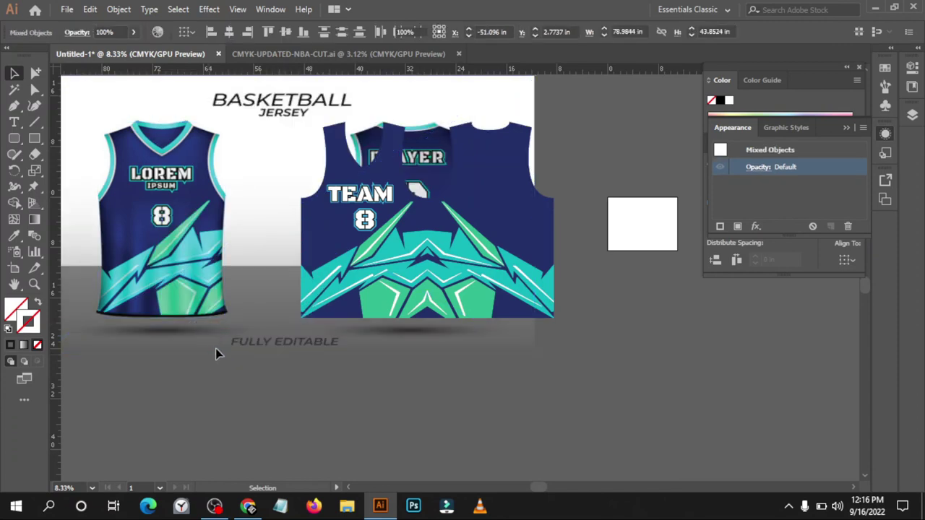
pyautogui.scroll(-2, 177, 266)
pyautogui.moveTo(234, 207); pyautogui.dragTo(122, 204)
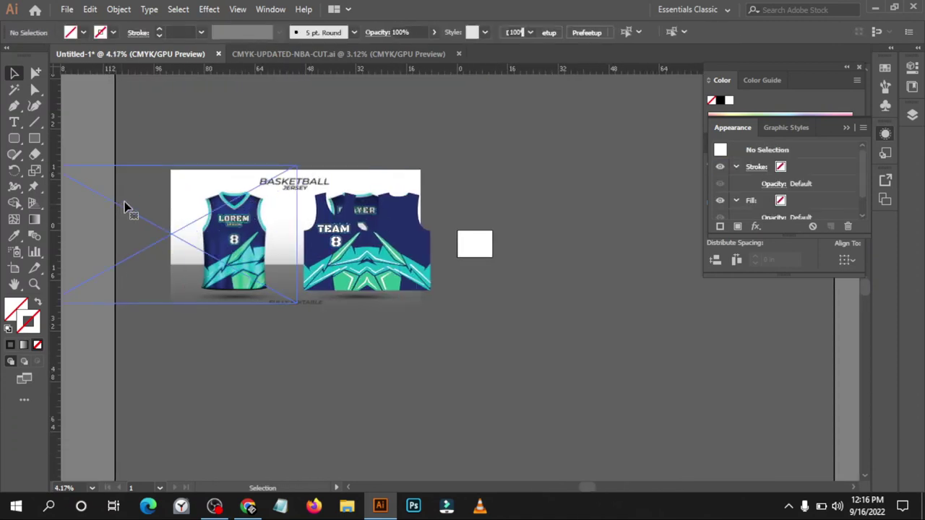
pyautogui.click(222, 102)
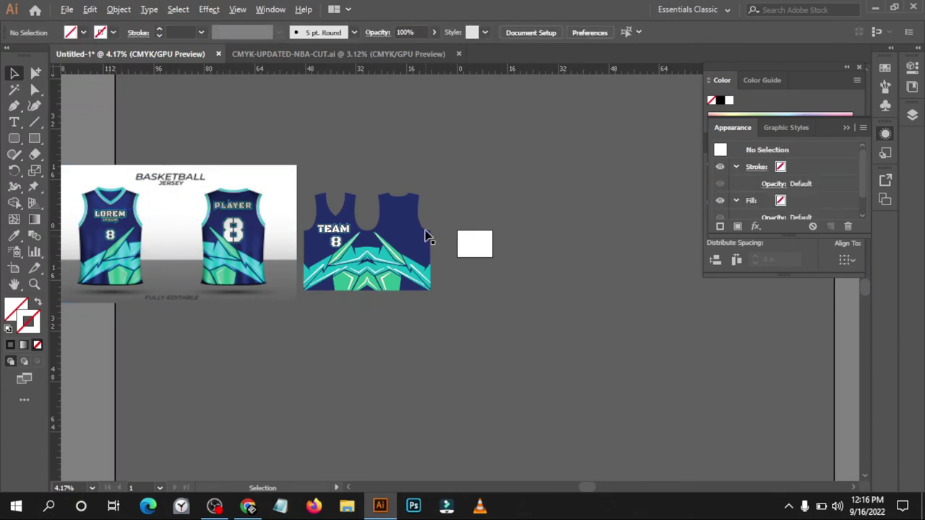
# Drag a copy of the TEAM text onto the back jersey.
pyautogui.scroll(1, 426, 238)
pyautogui.click(276, 229)
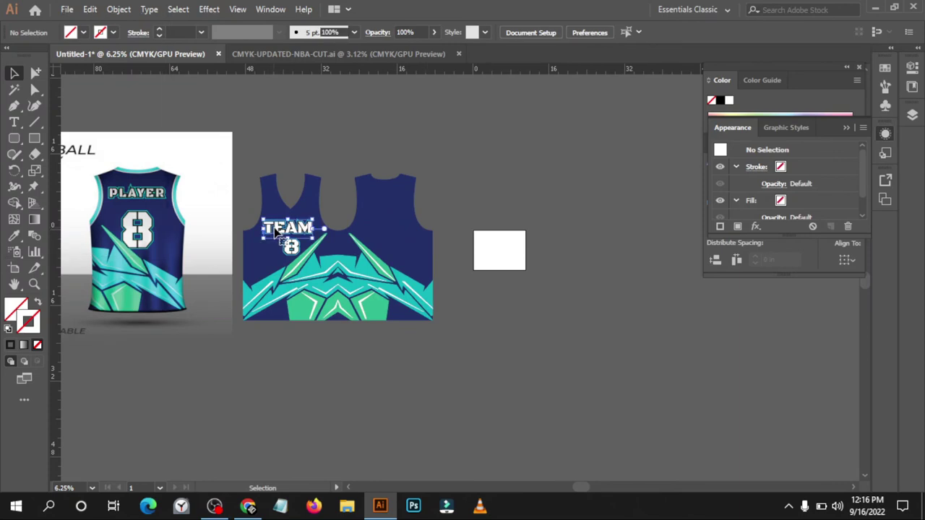
pyautogui.moveTo(275, 230)
pyautogui.mouseDown()
pyautogui.moveTo(381, 200)
pyautogui.moveTo(371, 210)
pyautogui.moveTo(374, 201)
pyautogui.mouseUp()
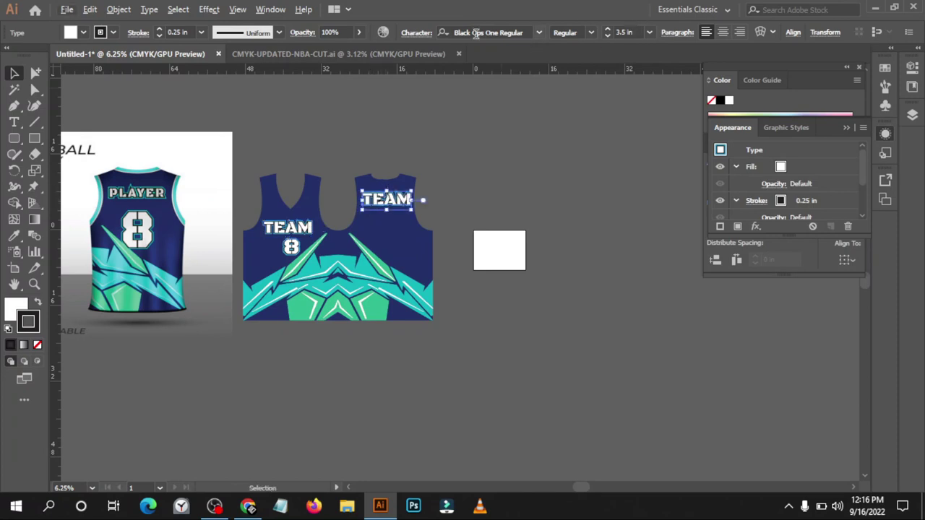
# Replace the copied text on the back with PLAYER.
pyautogui.click(14, 123)
pyautogui.click(363, 199)
pyautogui.hotkey('ctrl', 'a')
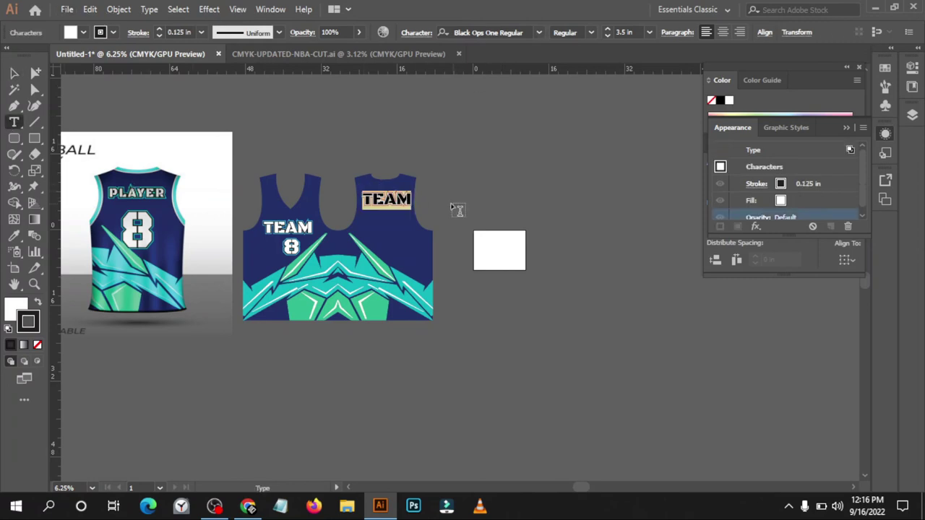
pyautogui.write('pla')
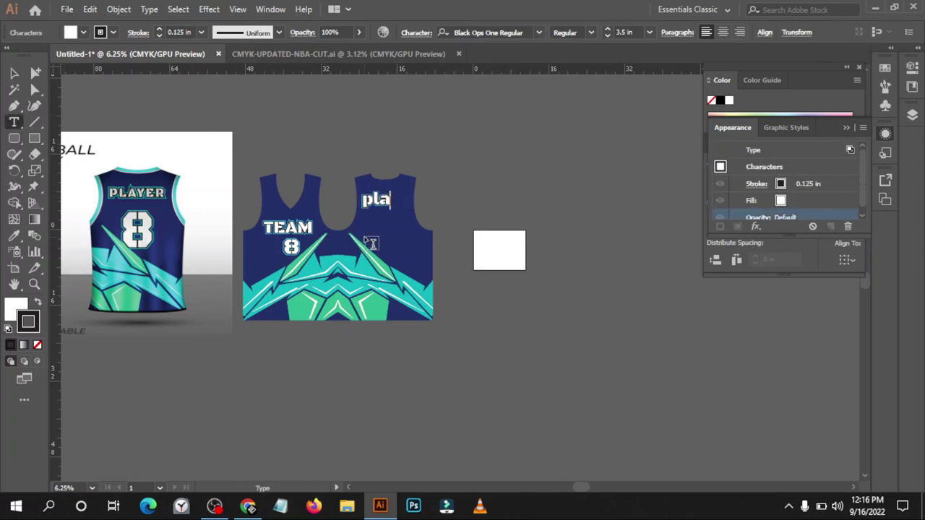
pyautogui.write('yer')
pyautogui.press('BackSpace')
pyautogui.press('BackSpace')
pyautogui.press('BackSpace')
pyautogui.press('BackSpace')
pyautogui.press('BackSpace')
pyautogui.press('BackSpace')
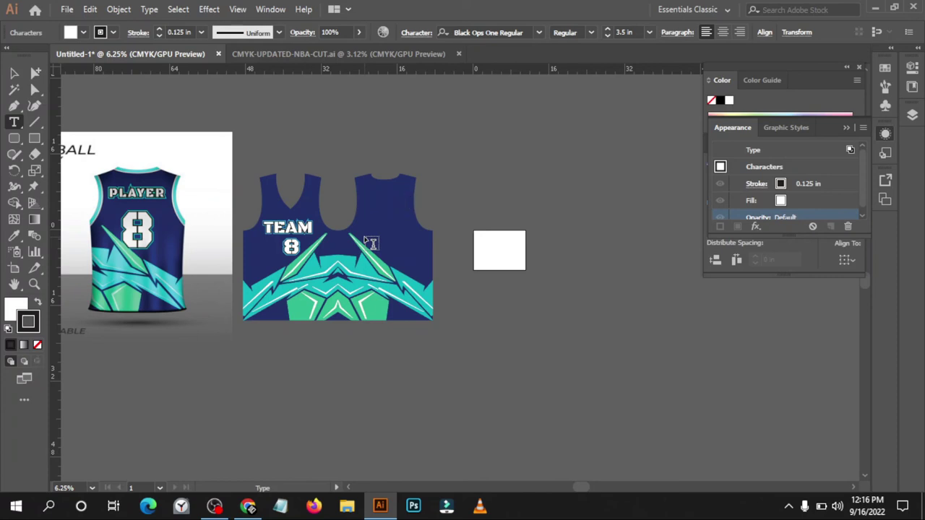
pyautogui.write('PLAYER')
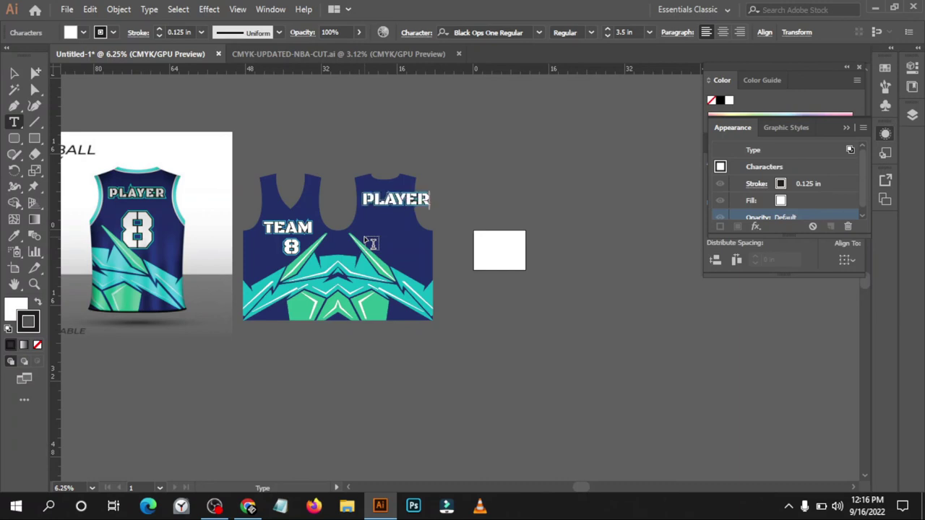
pyautogui.click(14, 73)
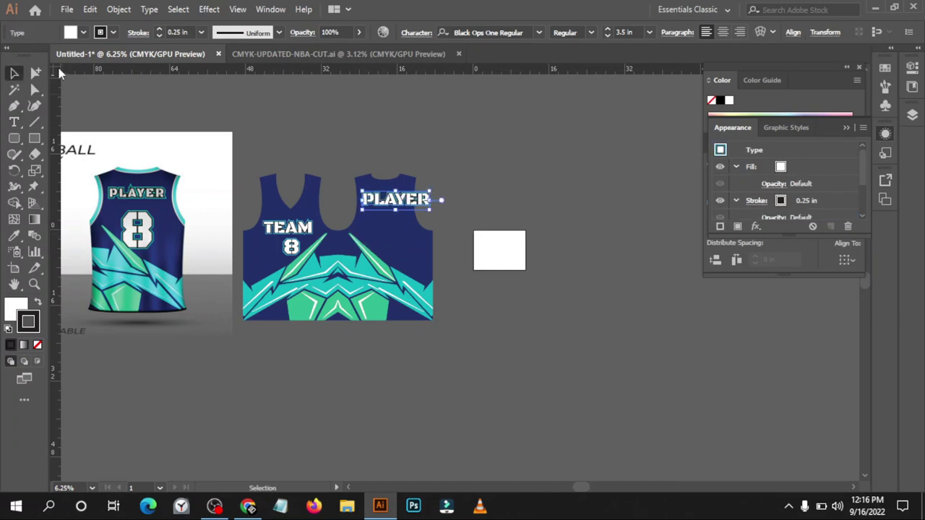
# Shrink PLAYER's font size and move it up and right on the back.
pyautogui.click(636, 32)
pyautogui.scroll(-3, 636, 31)
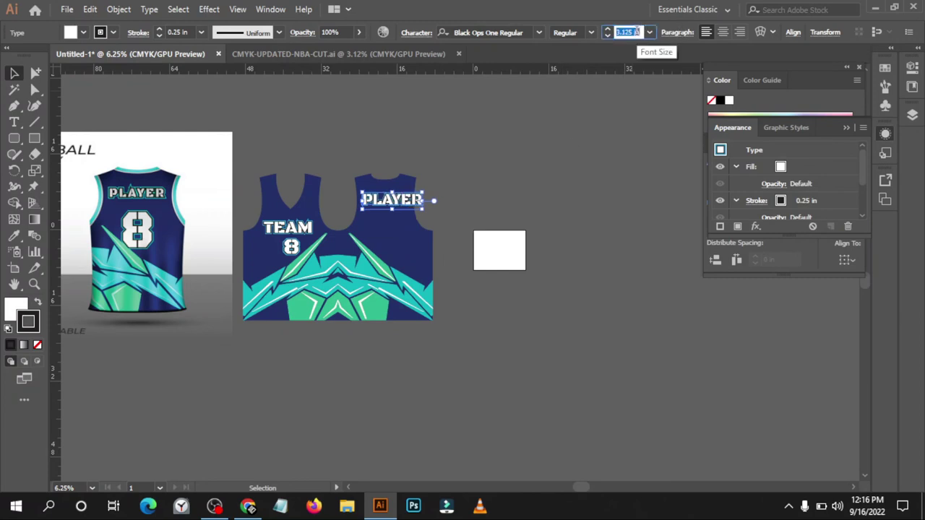
pyautogui.scroll(-1, 636, 32)
pyautogui.scroll(-1, 636, 32)
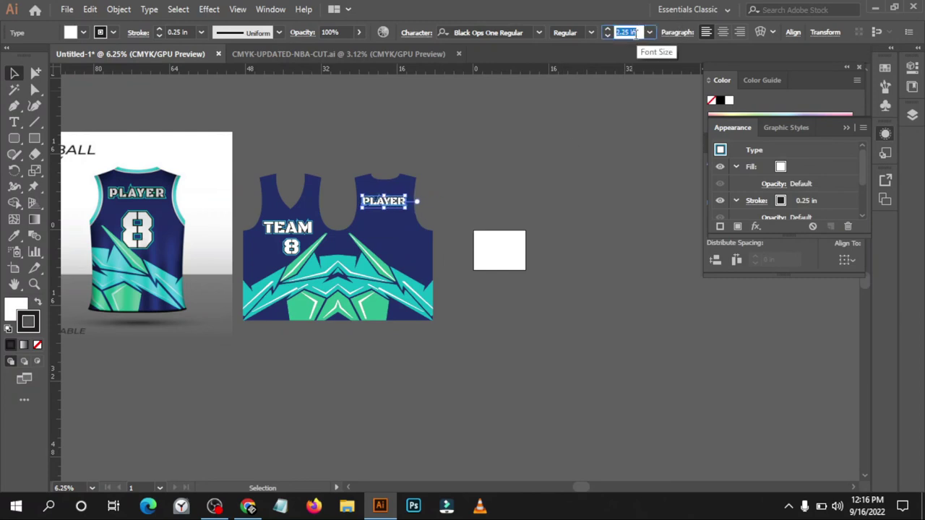
pyautogui.scroll(-1, 636, 32)
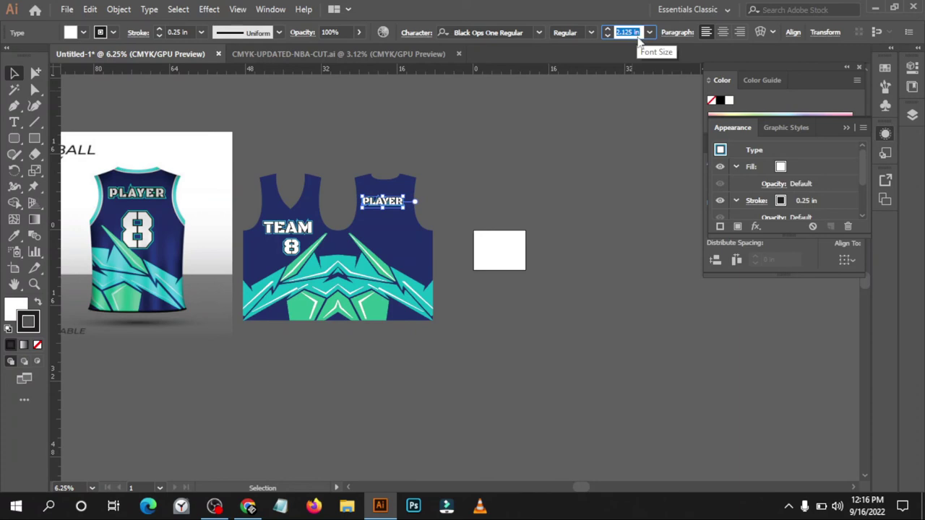
pyautogui.click(540, 110)
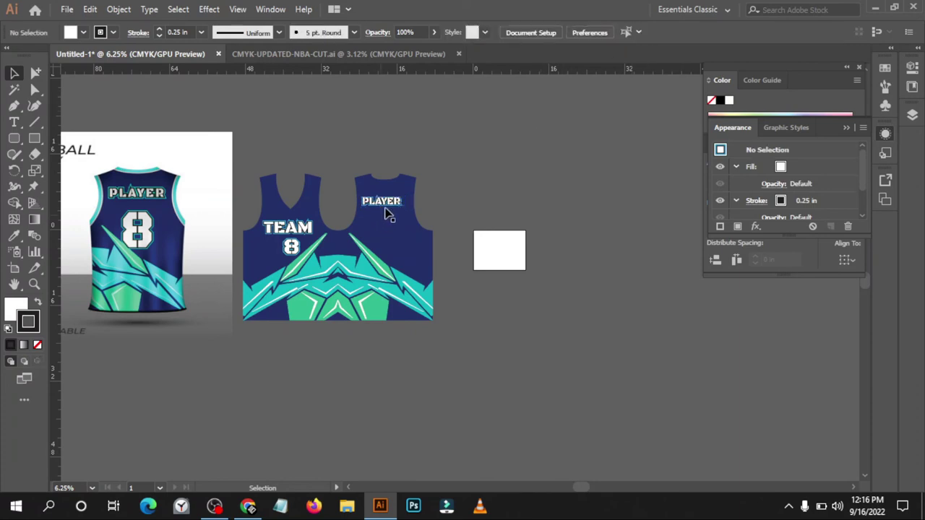
pyautogui.scroll(3, 379, 215)
pyautogui.scroll(1, 381, 210)
pyautogui.moveTo(393, 200)
pyautogui.mouseDown()
pyautogui.moveTo(412, 181)
pyautogui.moveTo(444, 183)
pyautogui.mouseUp()
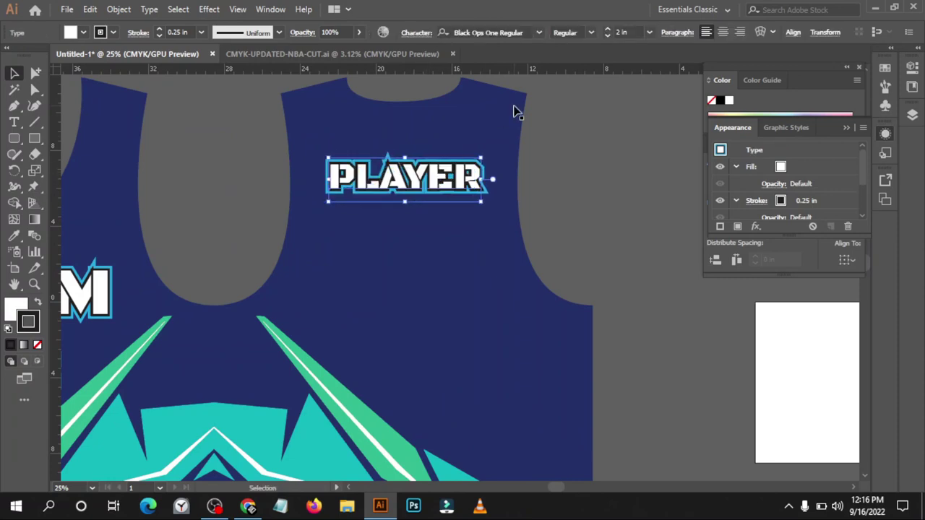
# Set PLAYER to 2.125 in and compare it with the mockup.
pyautogui.write('.125')
pyautogui.press('Return')
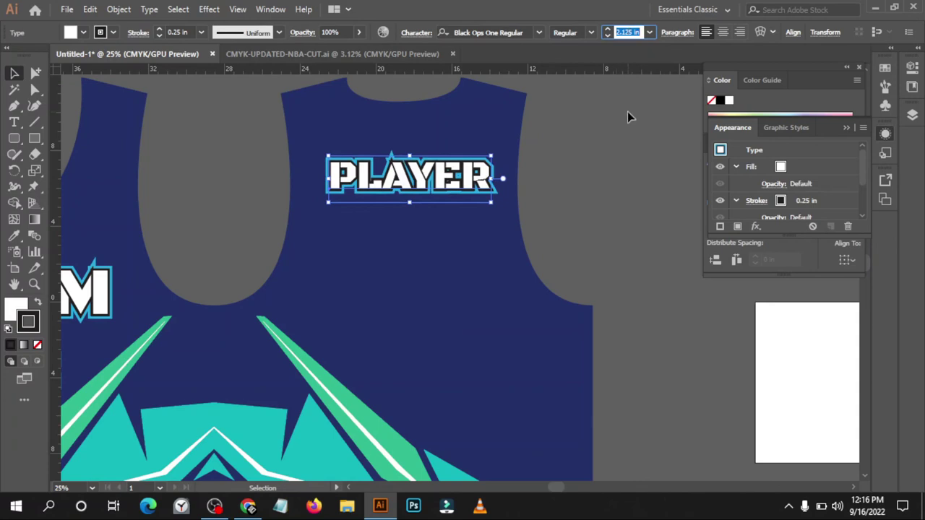
pyautogui.click(607, 141)
pyautogui.scroll(-1, 467, 130)
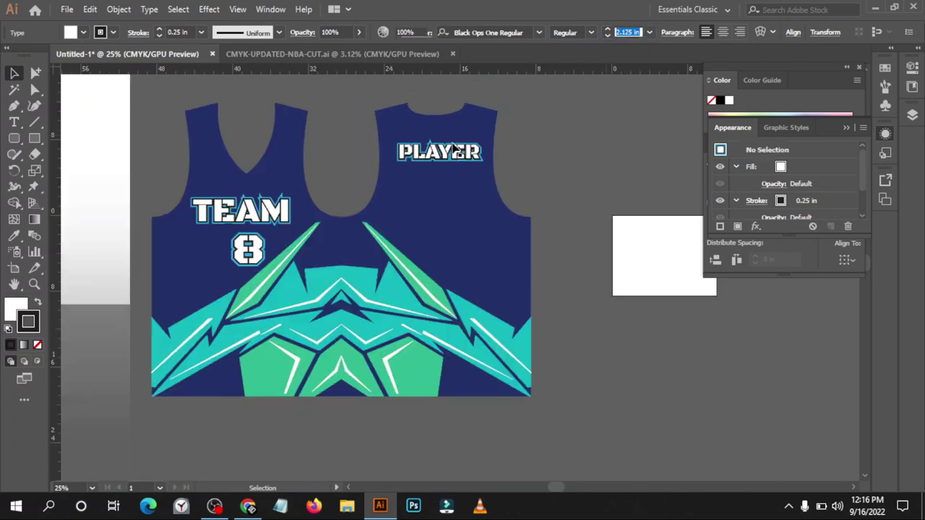
pyautogui.click(445, 150)
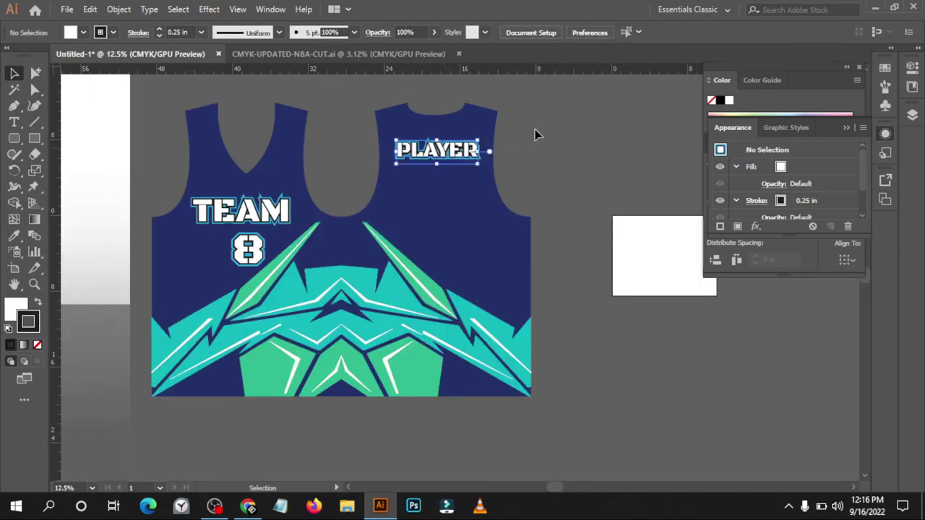
pyautogui.click(571, 130)
pyautogui.scroll(-1, 596, 137)
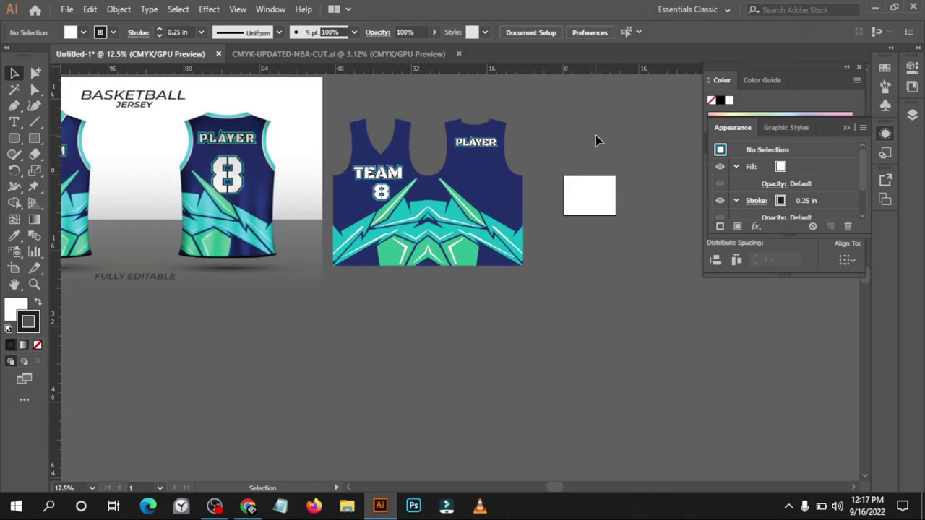
pyautogui.scroll(2, 199, 158)
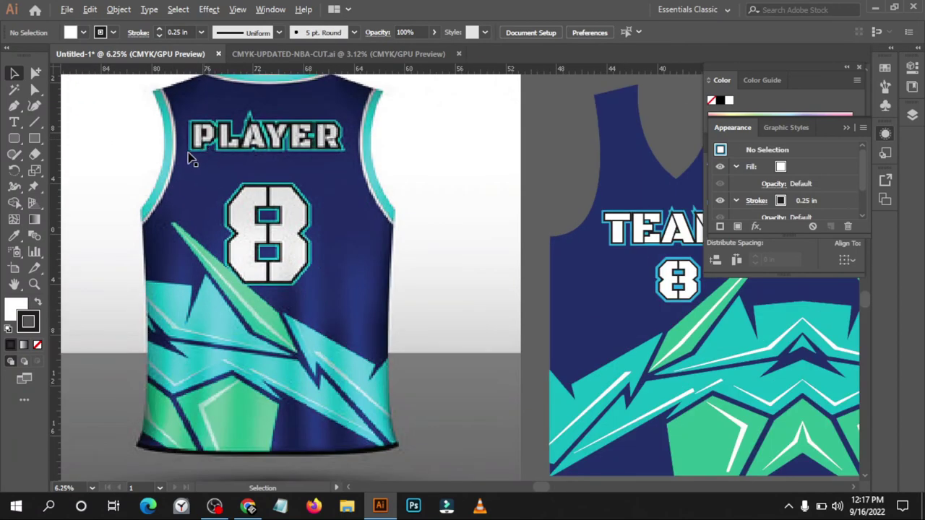
pyautogui.scroll(-1, 190, 159)
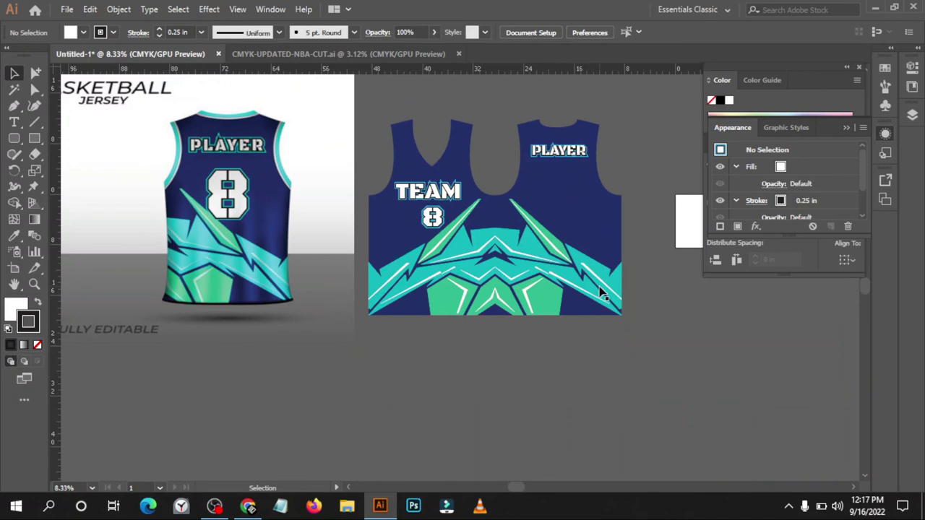
# Duplicate the front 8 onto the back of the jersey beneath PLAYER.
pyautogui.moveTo(557, 160); pyautogui.dragTo(558, 185)
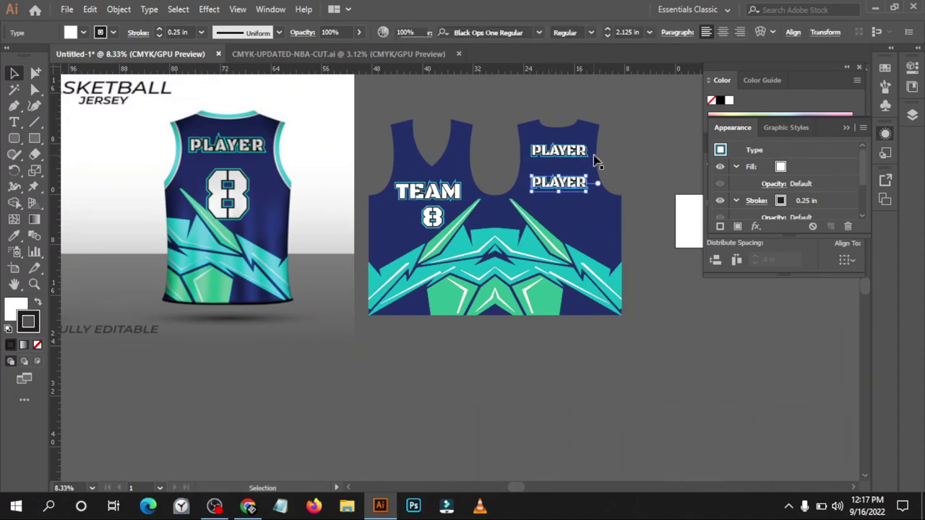
pyautogui.press('Delete')
pyautogui.moveTo(432, 219); pyautogui.dragTo(553, 183)
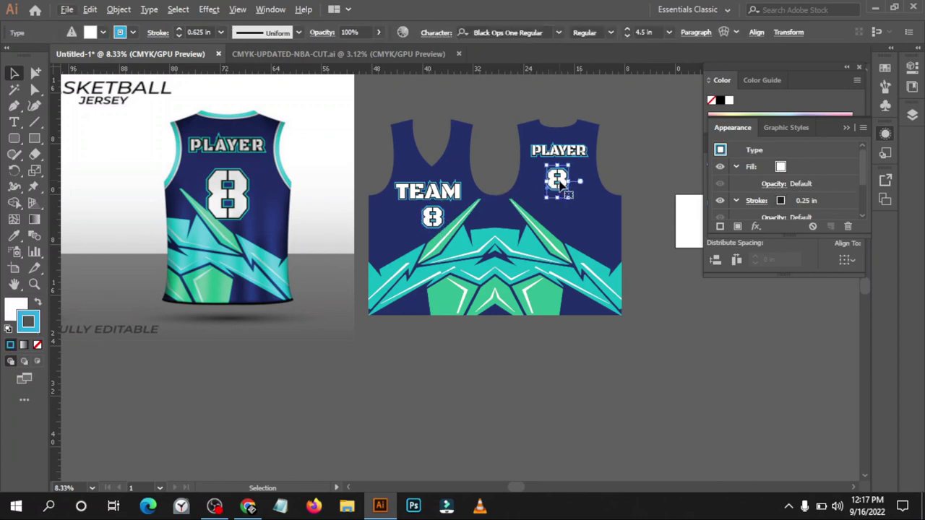
# Scroll up the back 8's font size to enlarge it and shift it lower.
pyautogui.click(653, 33)
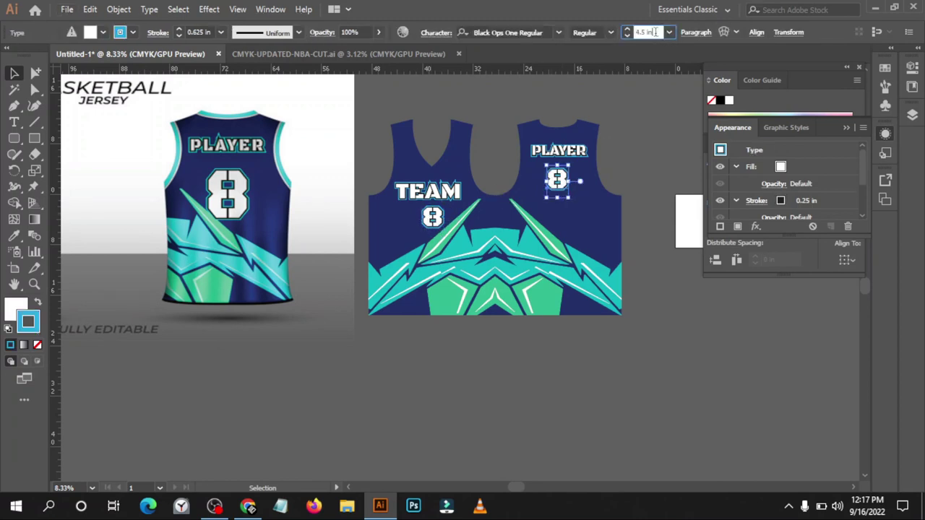
pyautogui.scroll(1, 652, 33)
pyautogui.scroll(2, 653, 32)
pyautogui.scroll(1, 653, 33)
pyautogui.scroll(3, 657, 32)
pyautogui.scroll(2, 657, 33)
pyautogui.scroll(2, 655, 33)
pyautogui.scroll(2, 655, 32)
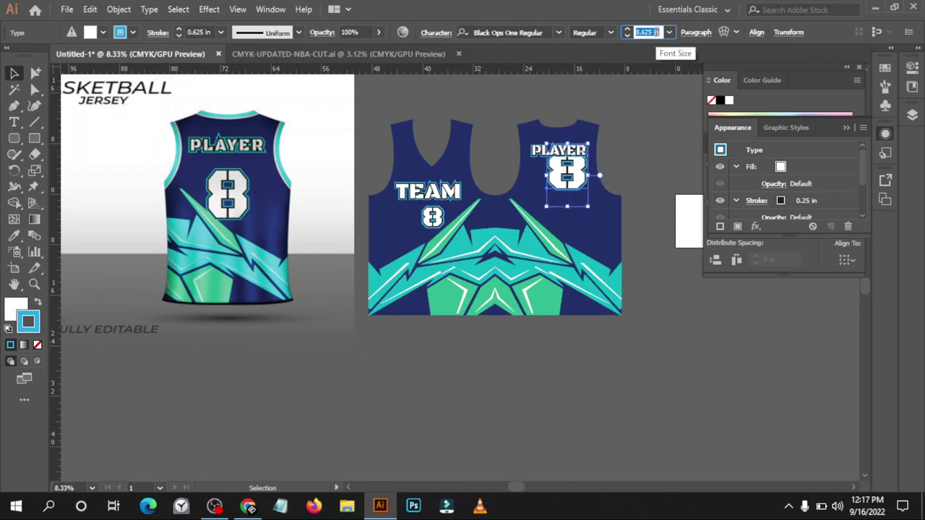
pyautogui.scroll(1, 656, 33)
pyautogui.scroll(1, 656, 33)
pyautogui.click(653, 118)
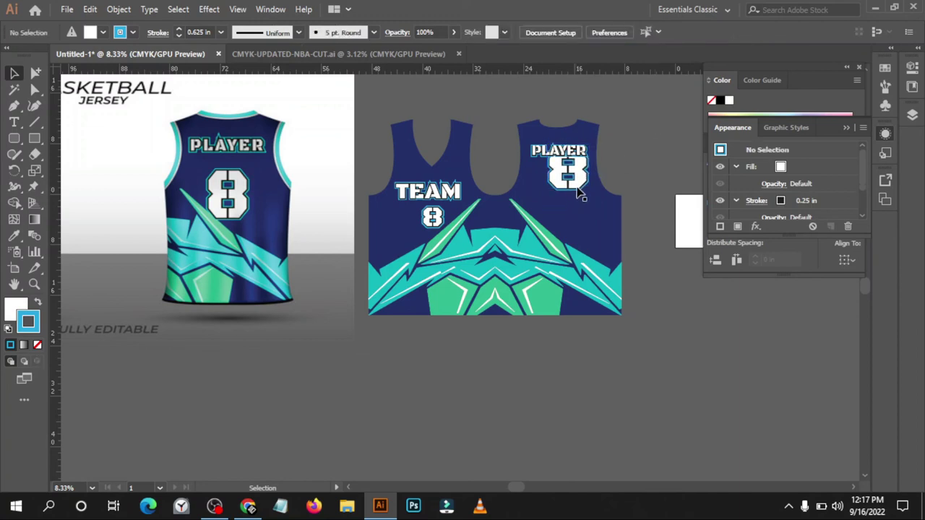
pyautogui.moveTo(573, 204); pyautogui.dragTo(576, 218)
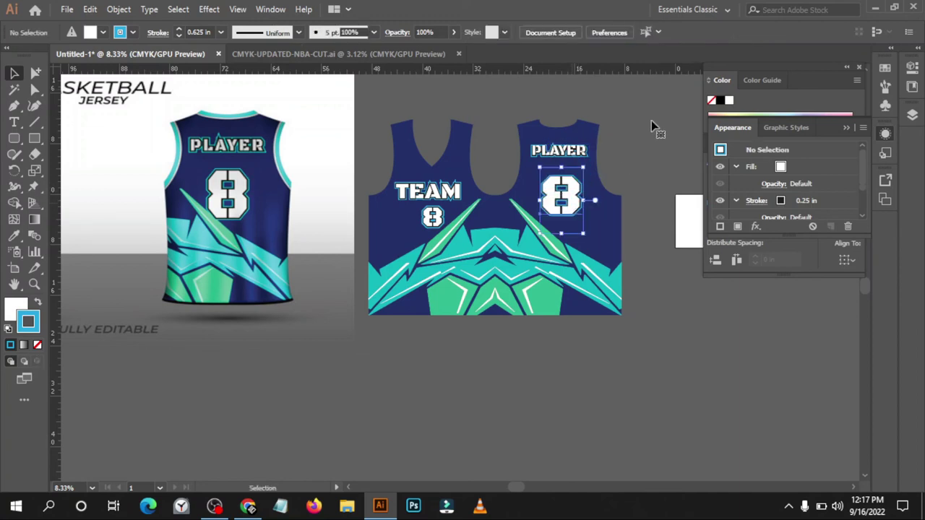
pyautogui.click(652, 123)
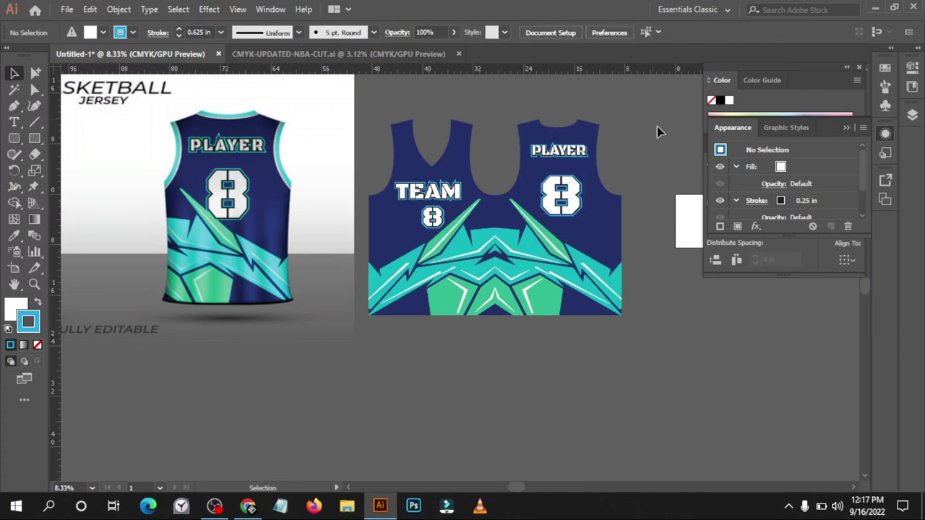
# Set the back 8's font size to 10 in and move it further down.
pyautogui.click(579, 213)
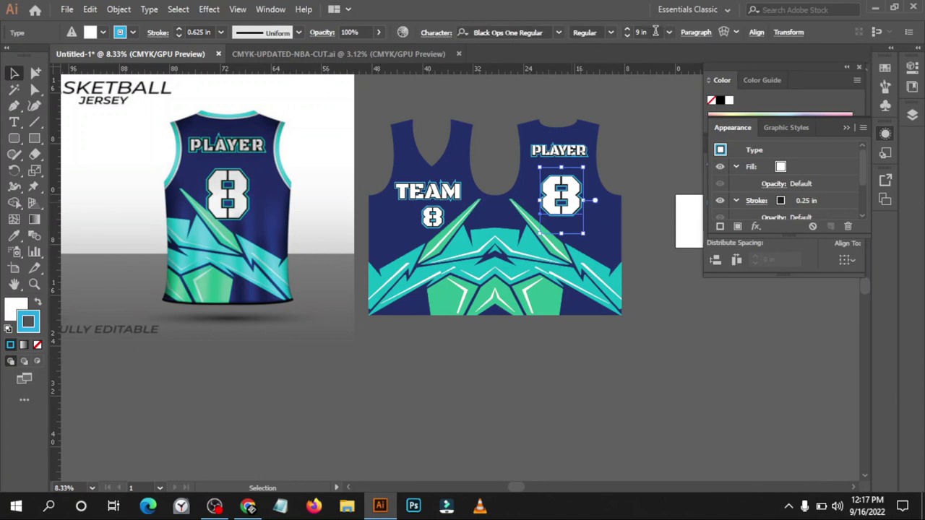
pyautogui.click(654, 32)
pyautogui.write('10')
pyautogui.press('Return')
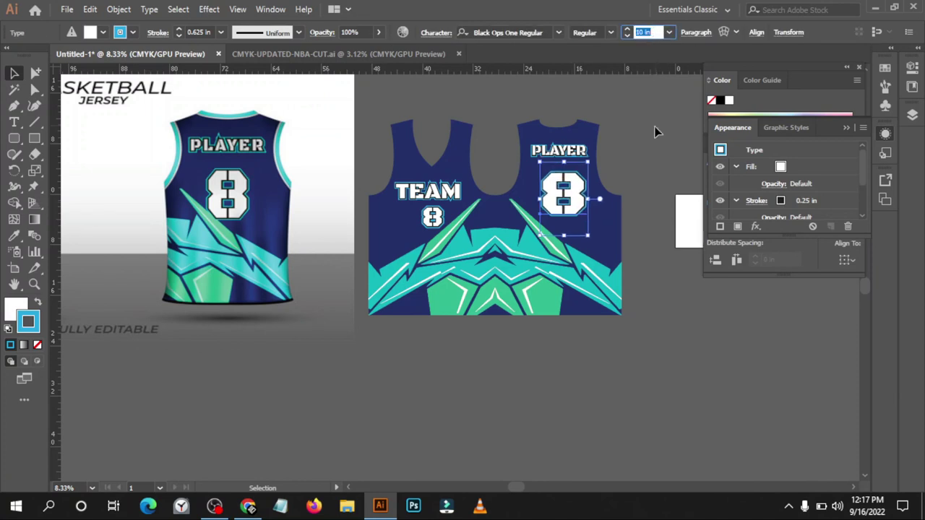
pyautogui.click(655, 130)
pyautogui.moveTo(573, 197); pyautogui.dragTo(572, 211)
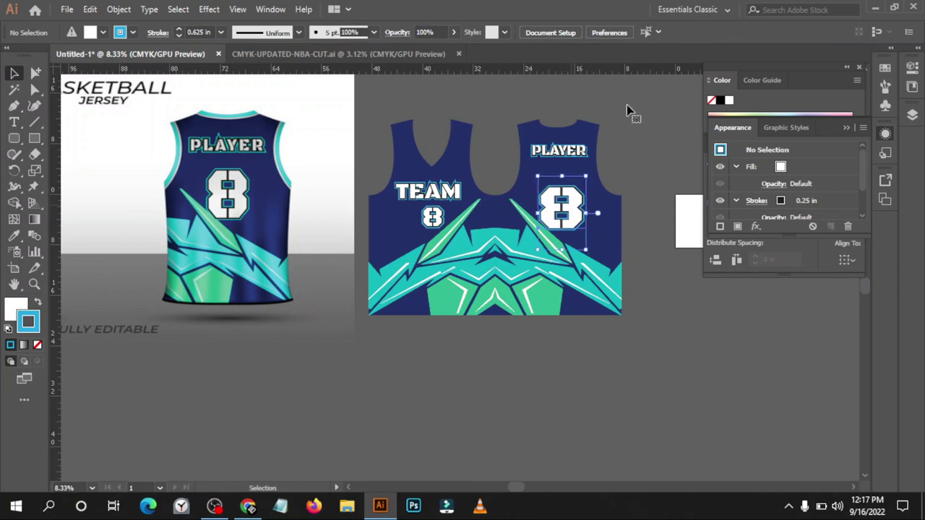
pyautogui.click(634, 152)
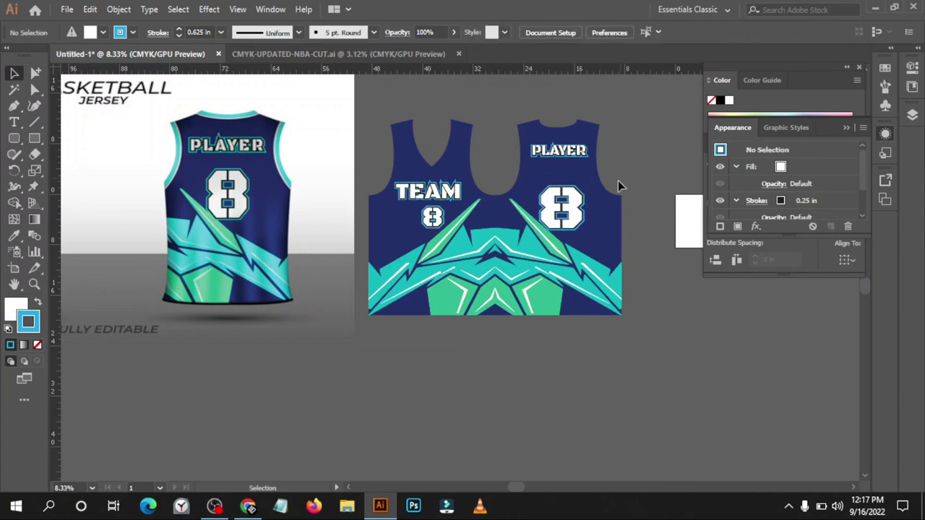
pyautogui.keyDown('alt'); pyautogui.scroll(2, 614, 195); pyautogui.keyUp('alt')
pyautogui.scroll(3, 611, 209)
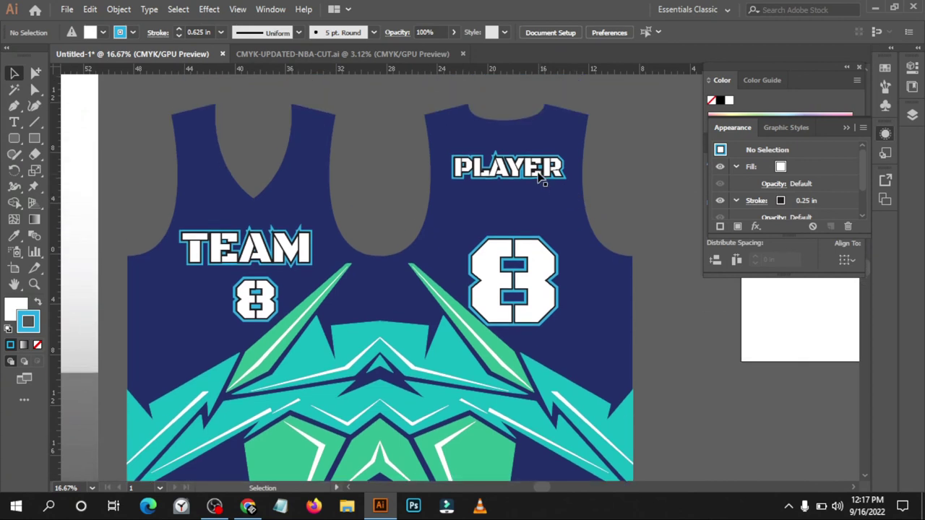
# Preview PLAYER without selection edges, then nudge the back 8 down one arrow step.
pyautogui.click(516, 177)
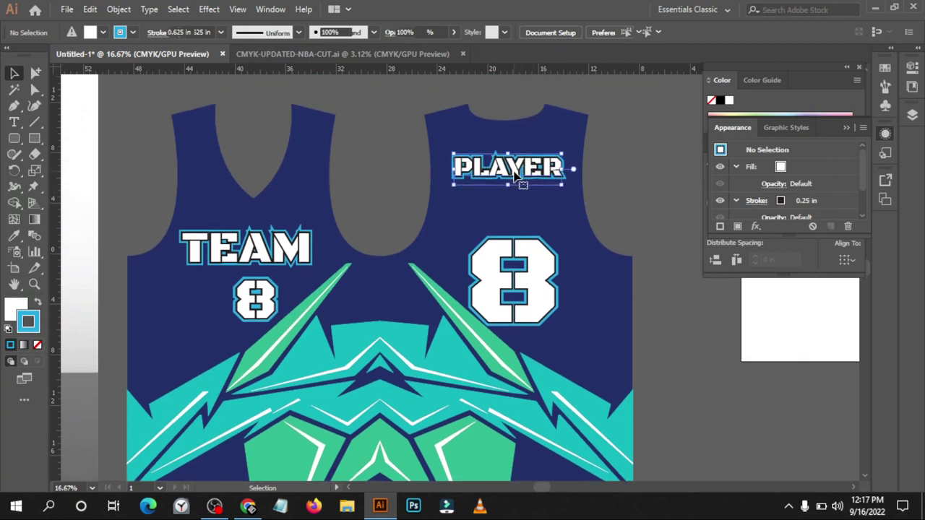
pyautogui.hotkey('ctrl', 'h')
pyautogui.scroll(-3, 584, 145)
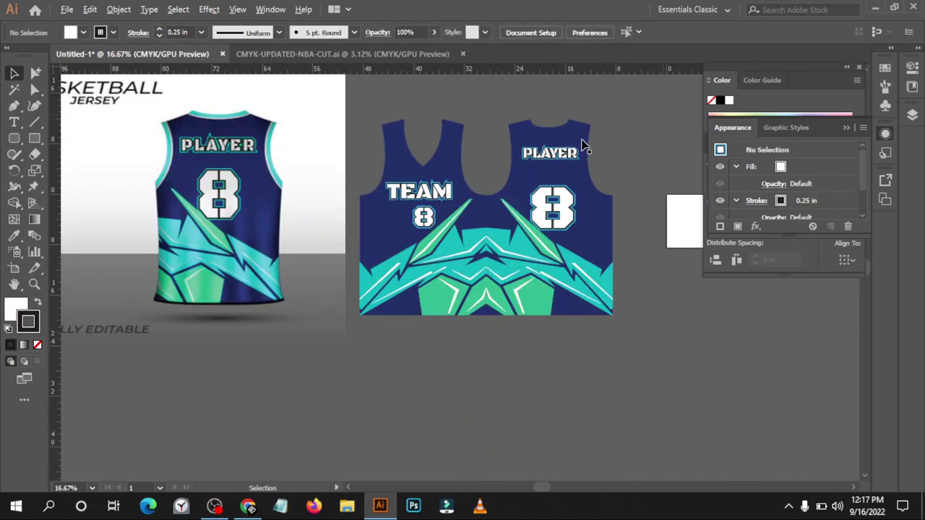
pyautogui.click(560, 208)
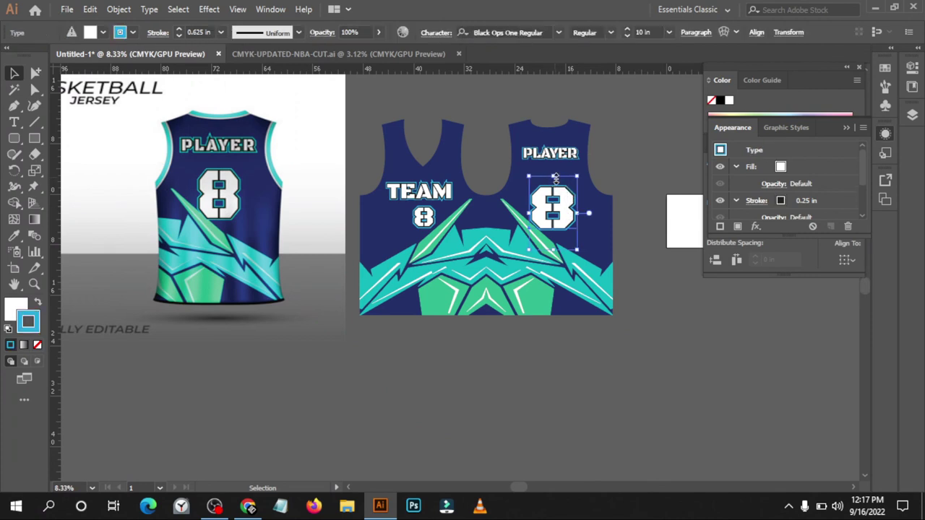
pyautogui.doubleClick(555, 180)
pyautogui.press('Escape')
pyautogui.click(648, 132)
pyautogui.click(553, 203)
pyautogui.press('Down')
pyautogui.press('Down')
pyautogui.press('Down')
pyautogui.press('Down')
pyautogui.press('Down')
pyautogui.click(641, 109)
# Pan across the artboard to compare both jersey flats with the mockup.
pyautogui.scroll(-1, 500, 163)
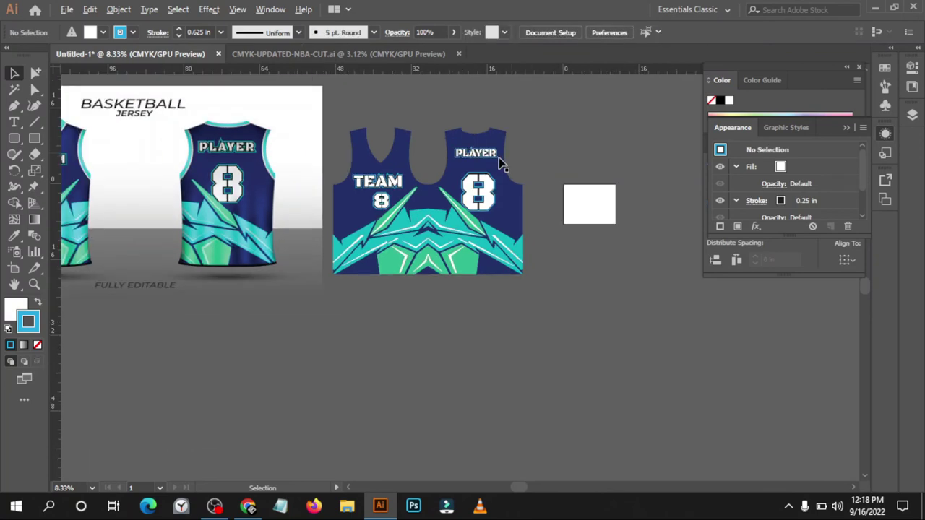
pyautogui.hscroll(-1, 414, 237)
pyautogui.hscroll(-2, 434, 253)
pyautogui.hscroll(-2, 440, 262)
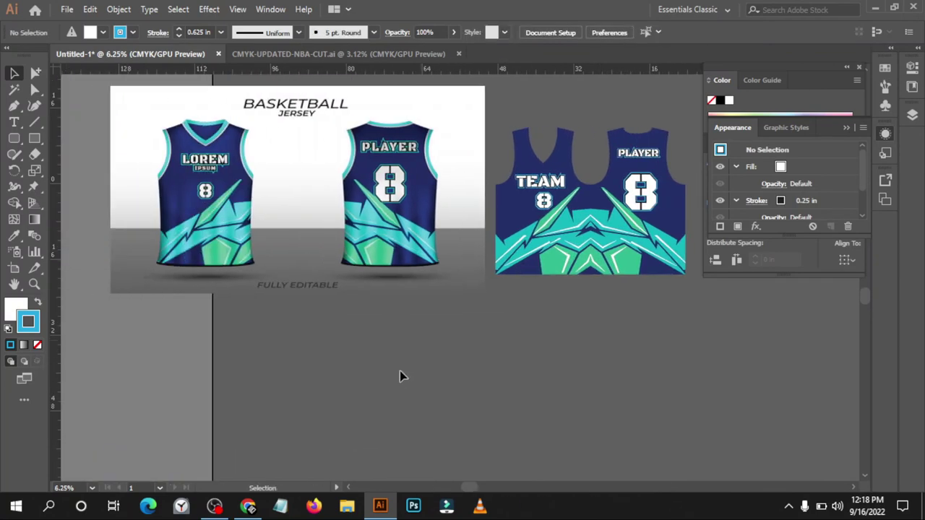
pyautogui.scroll(2, 399, 376)
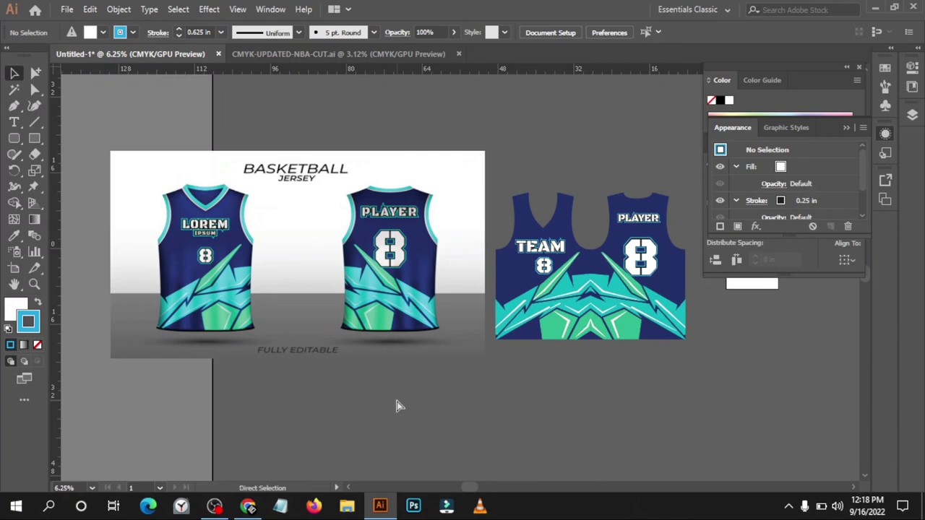
pyautogui.hscroll(1, 396, 406)
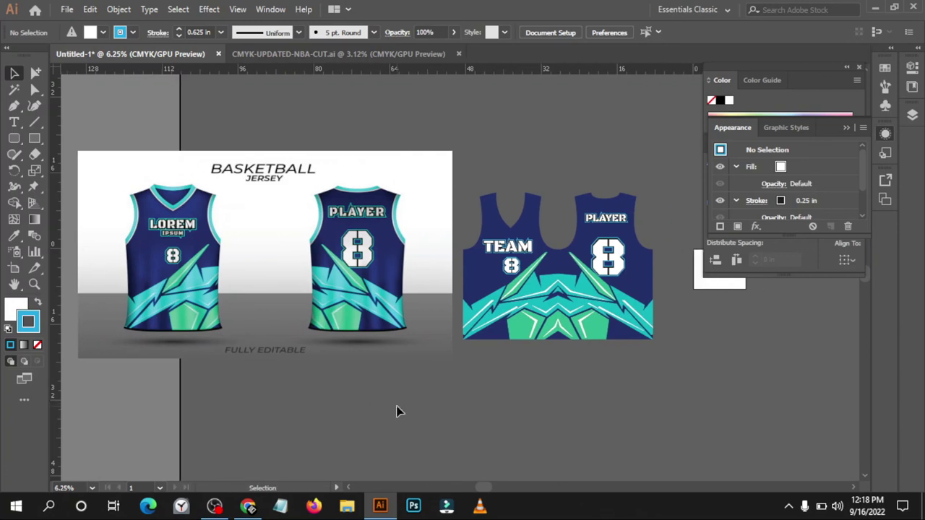